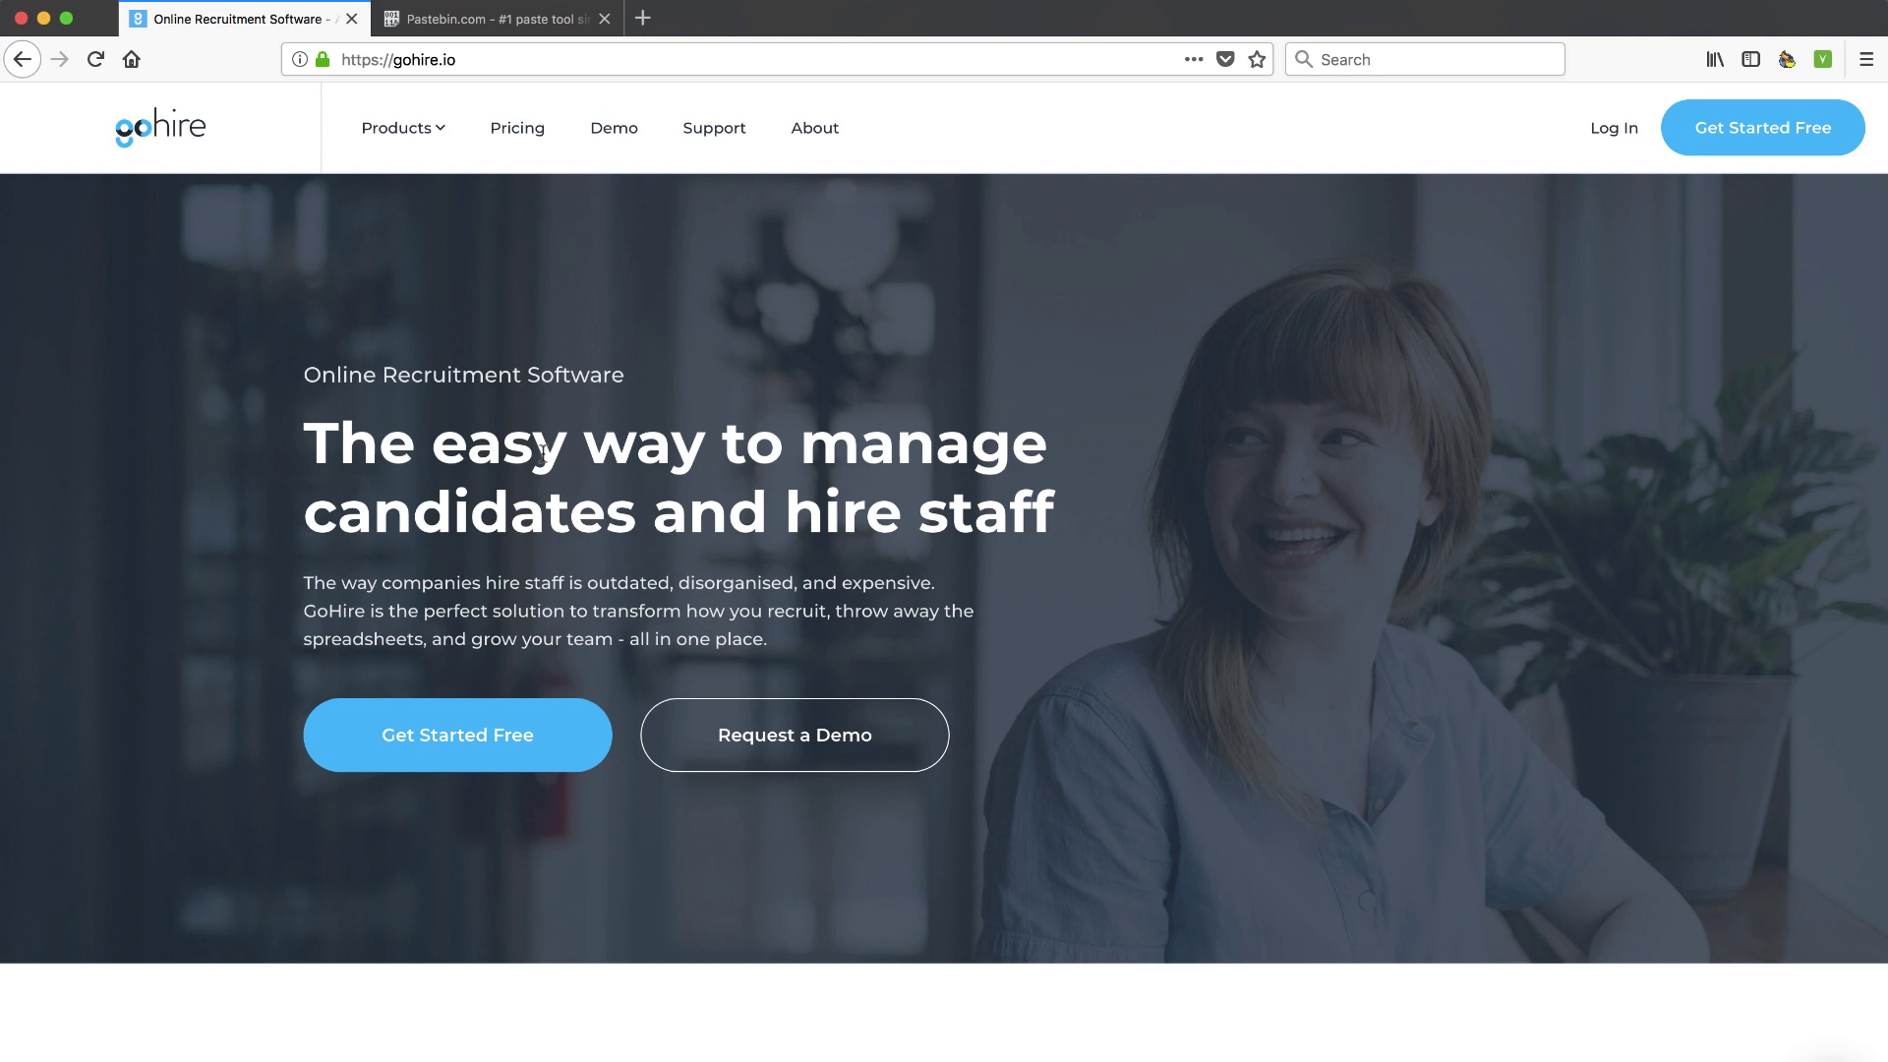
# Preview the employer branding careers page, multi-site job posting and candidate tracking features
pyautogui.scroll(-5, 543, 451)
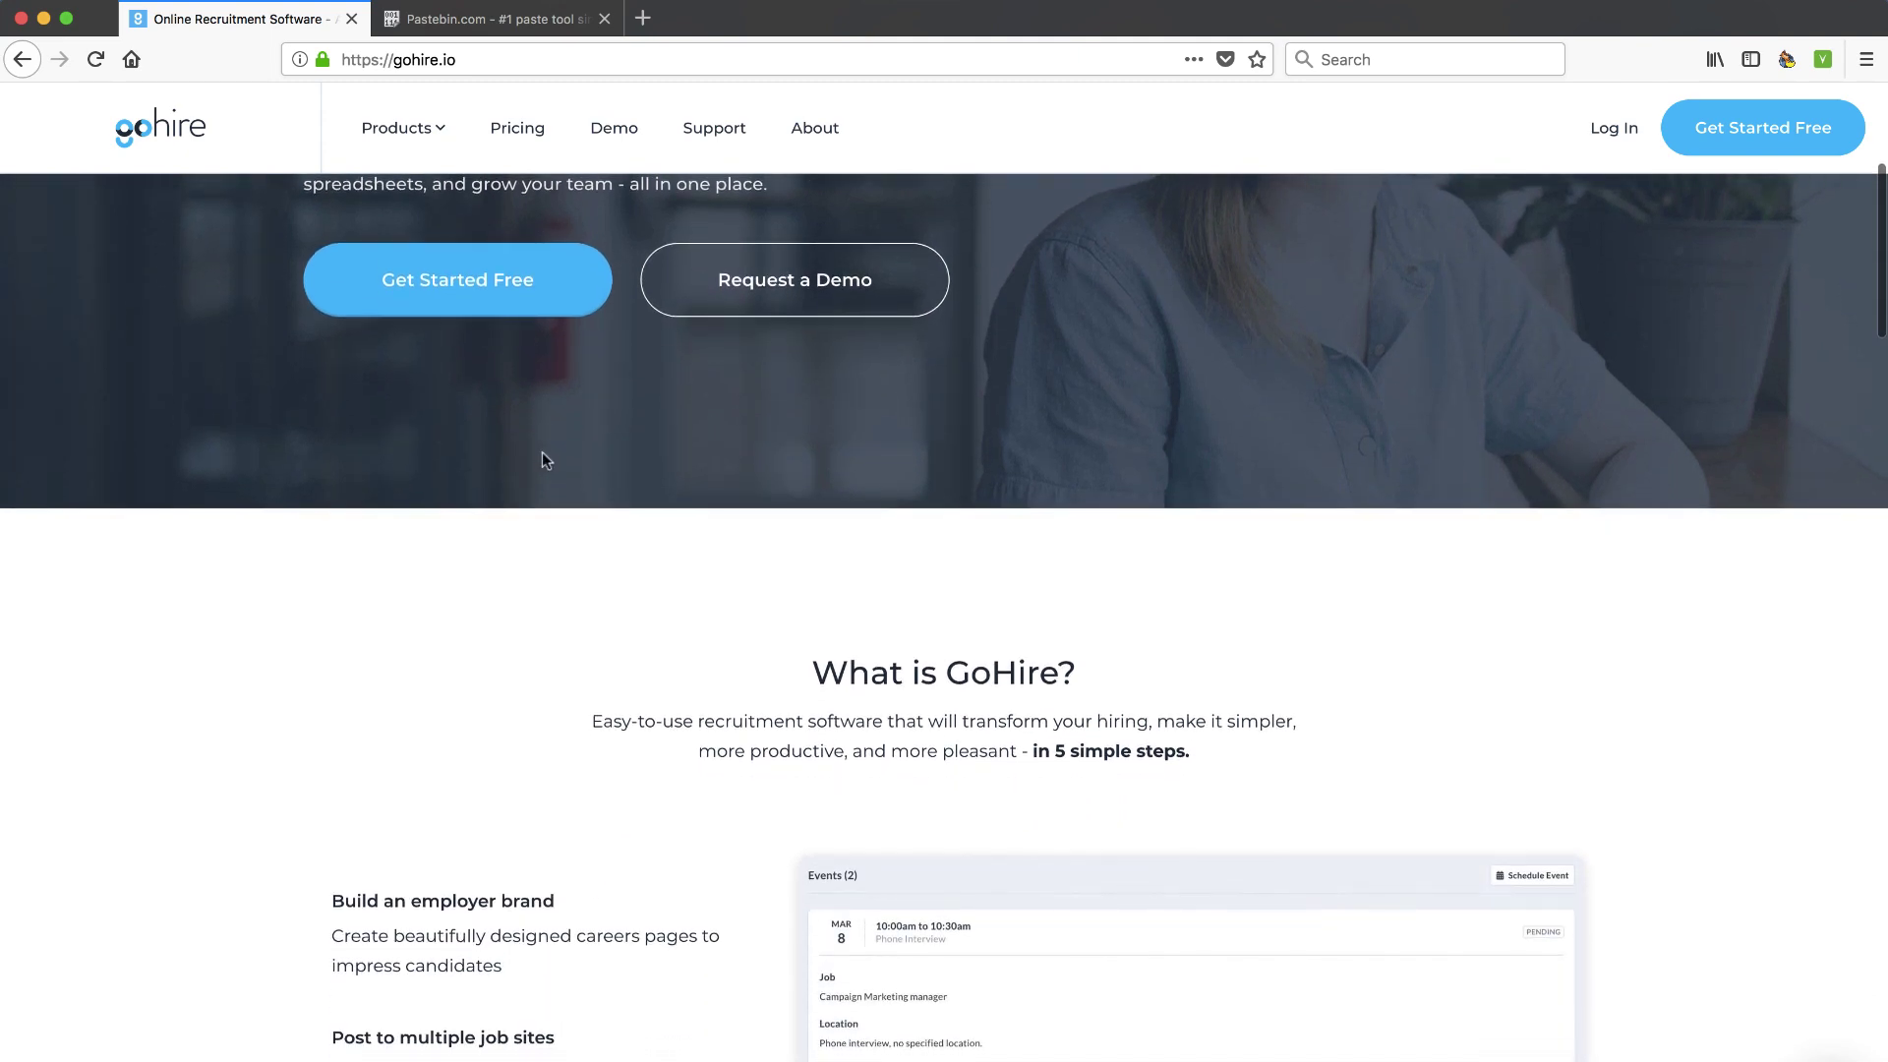
pyautogui.scroll(-2, 543, 459)
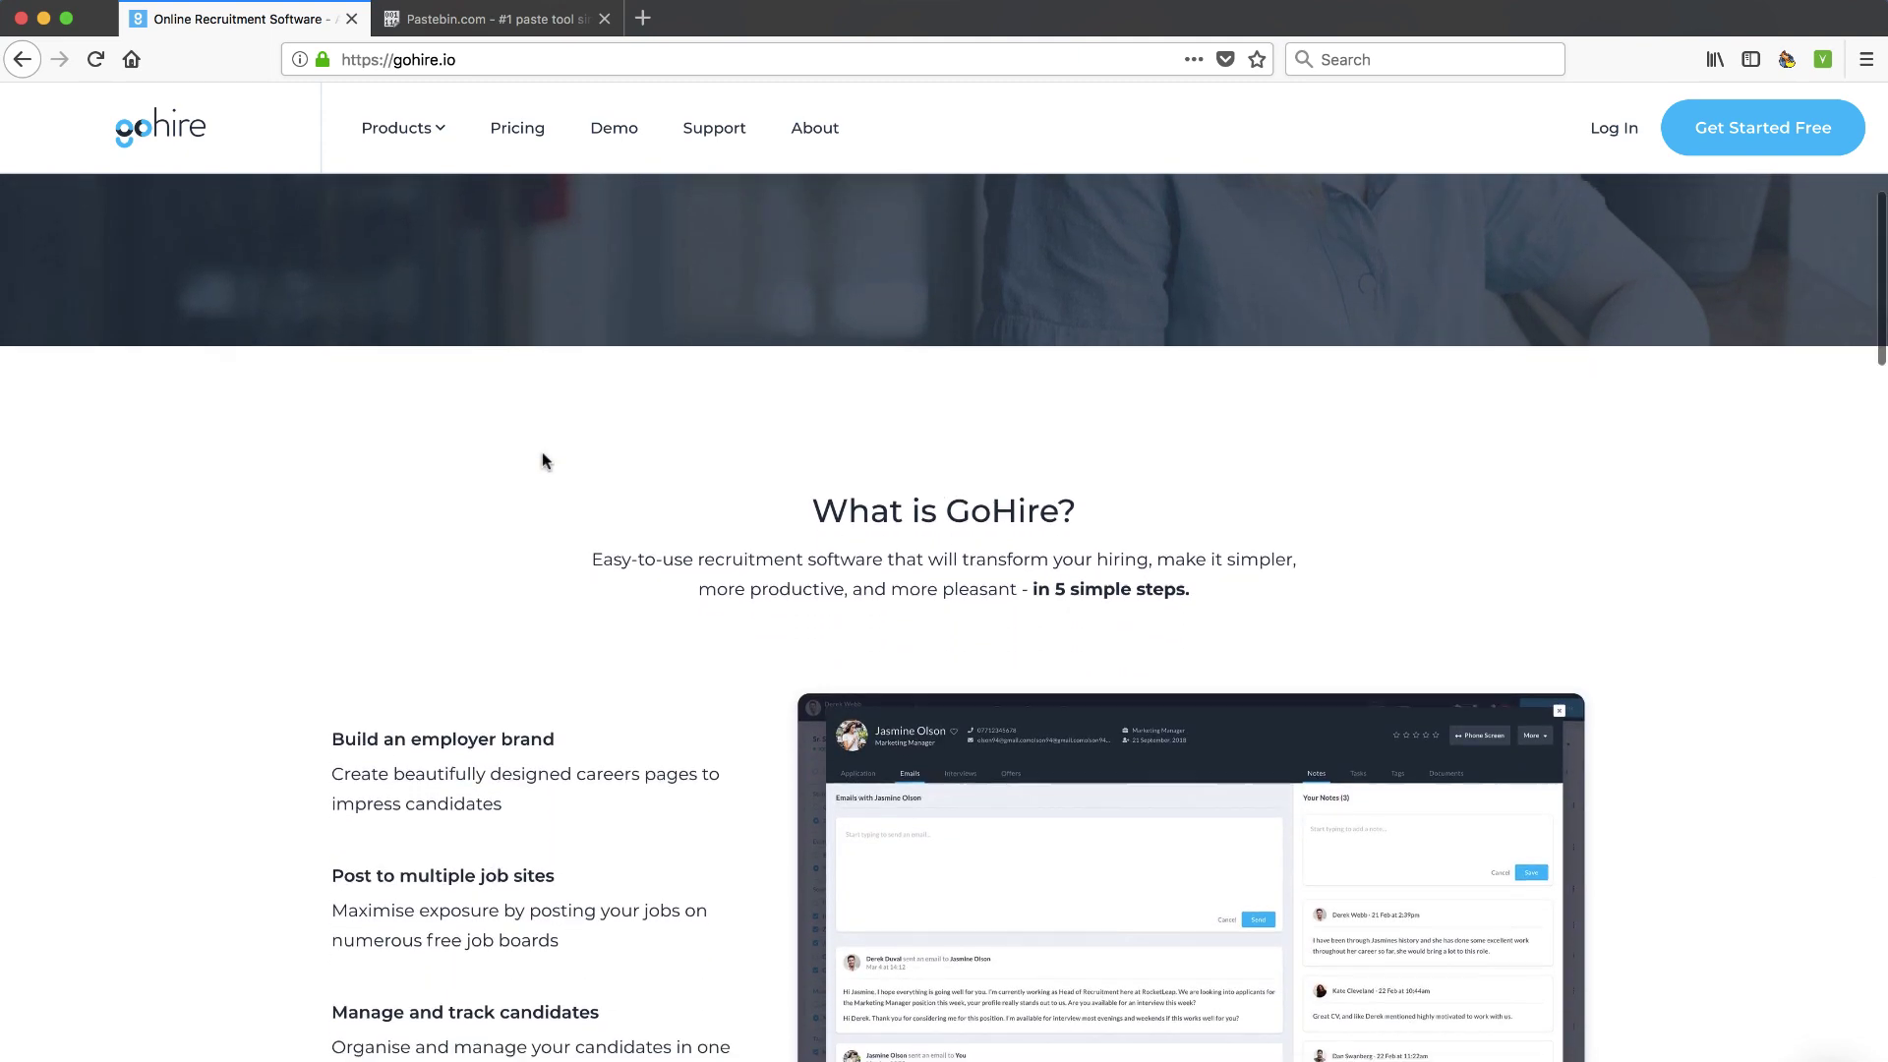
pyautogui.scroll(-4, 542, 459)
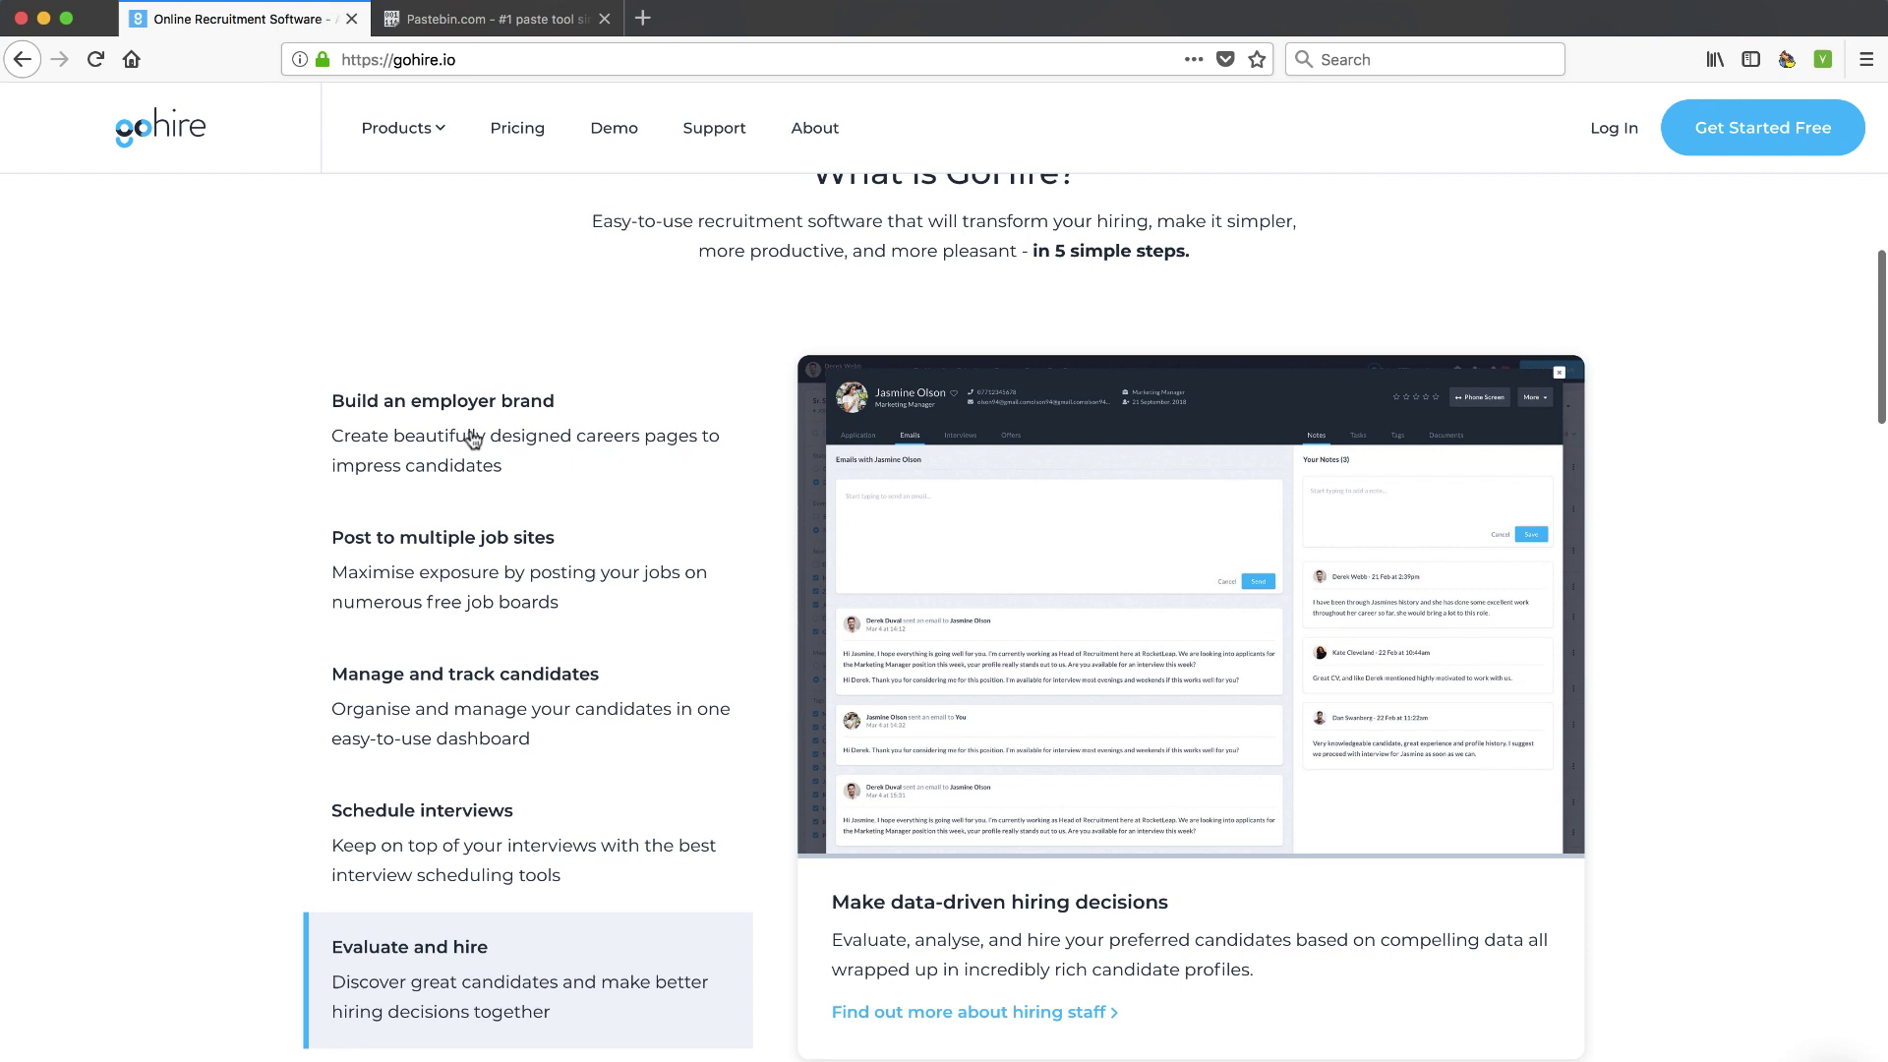
pyautogui.click(497, 403)
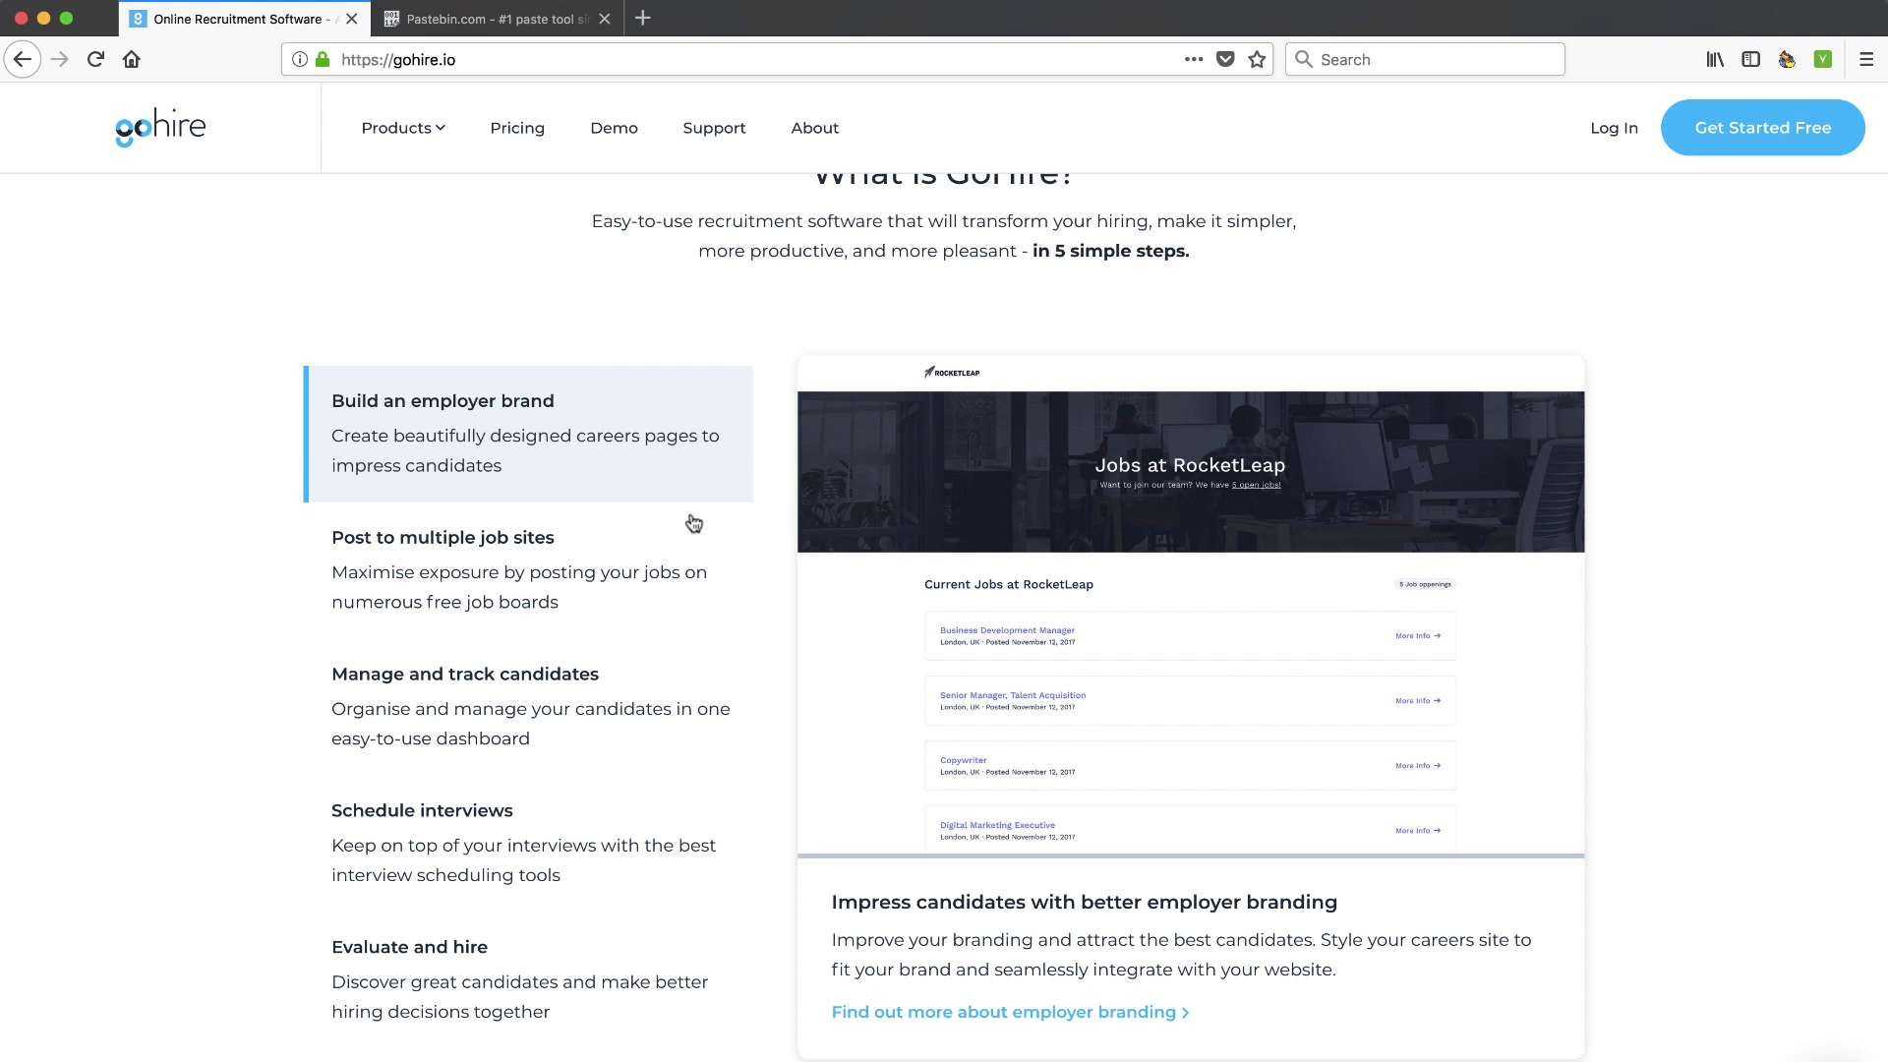
pyautogui.click(497, 565)
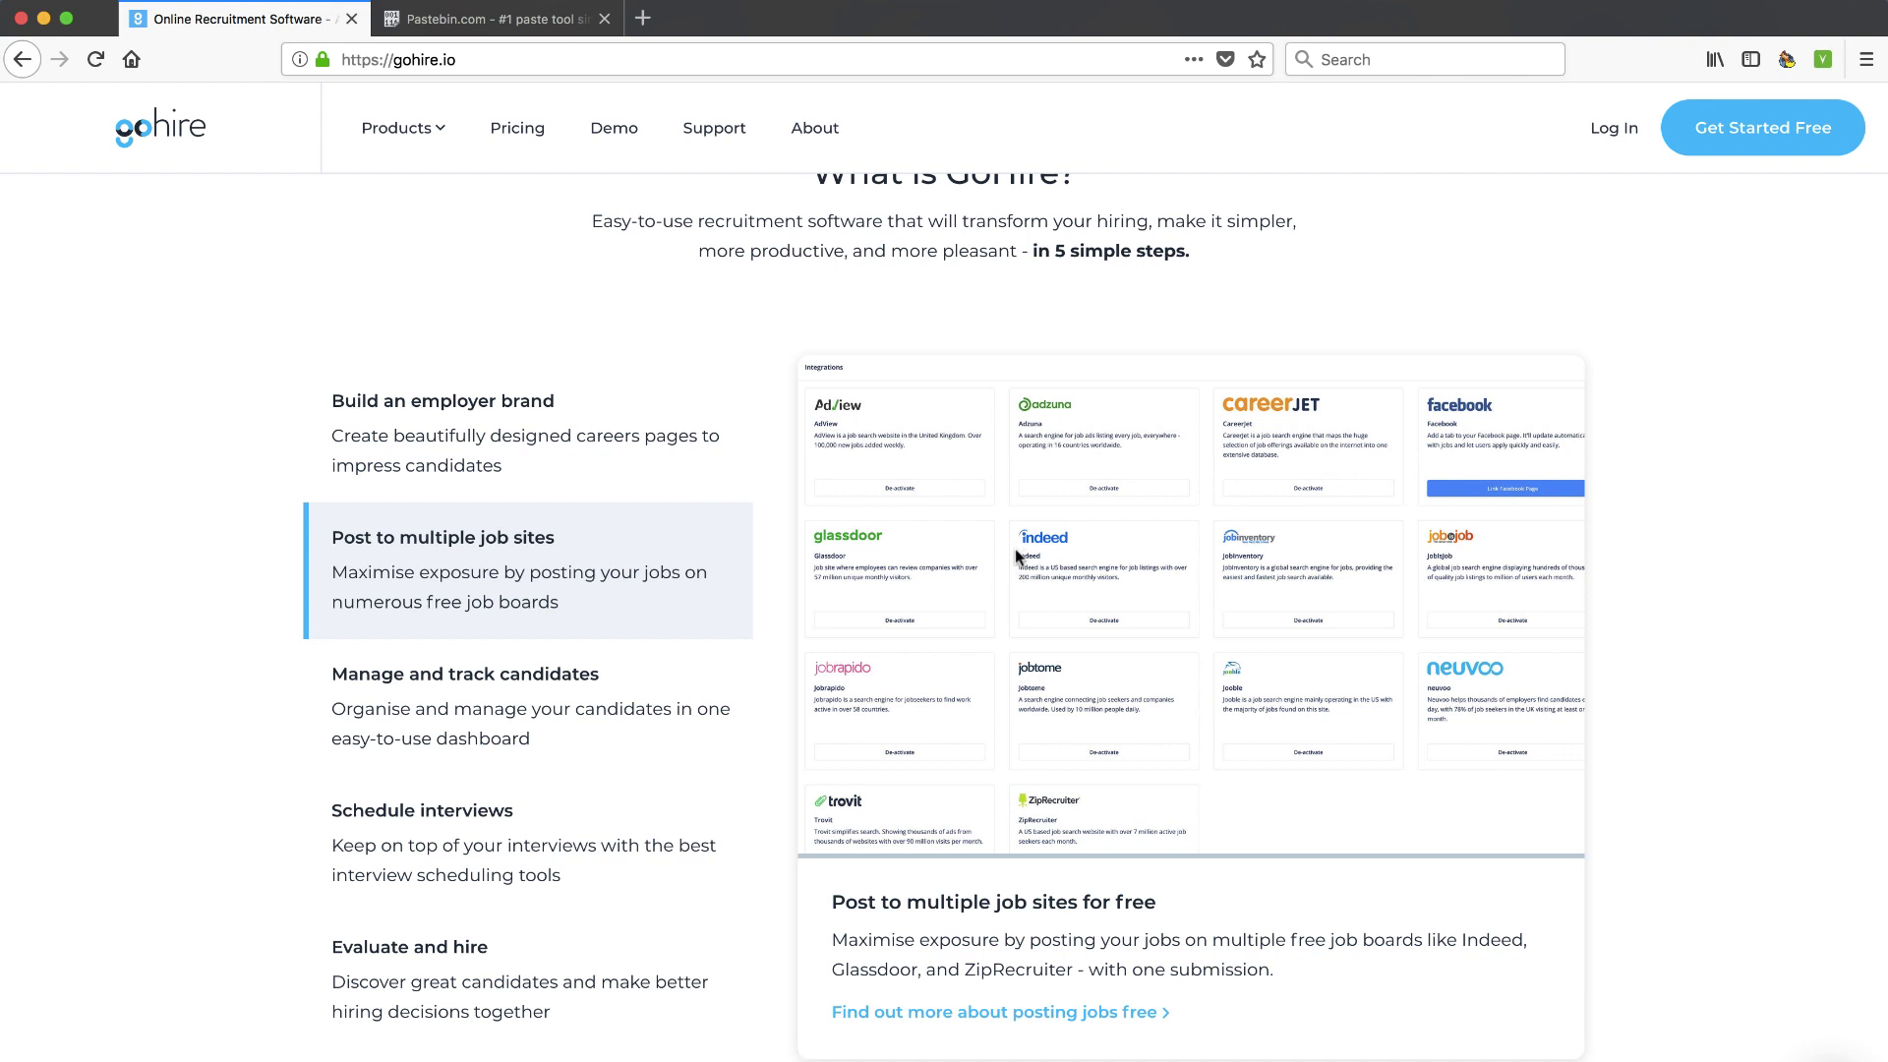
pyautogui.click(504, 714)
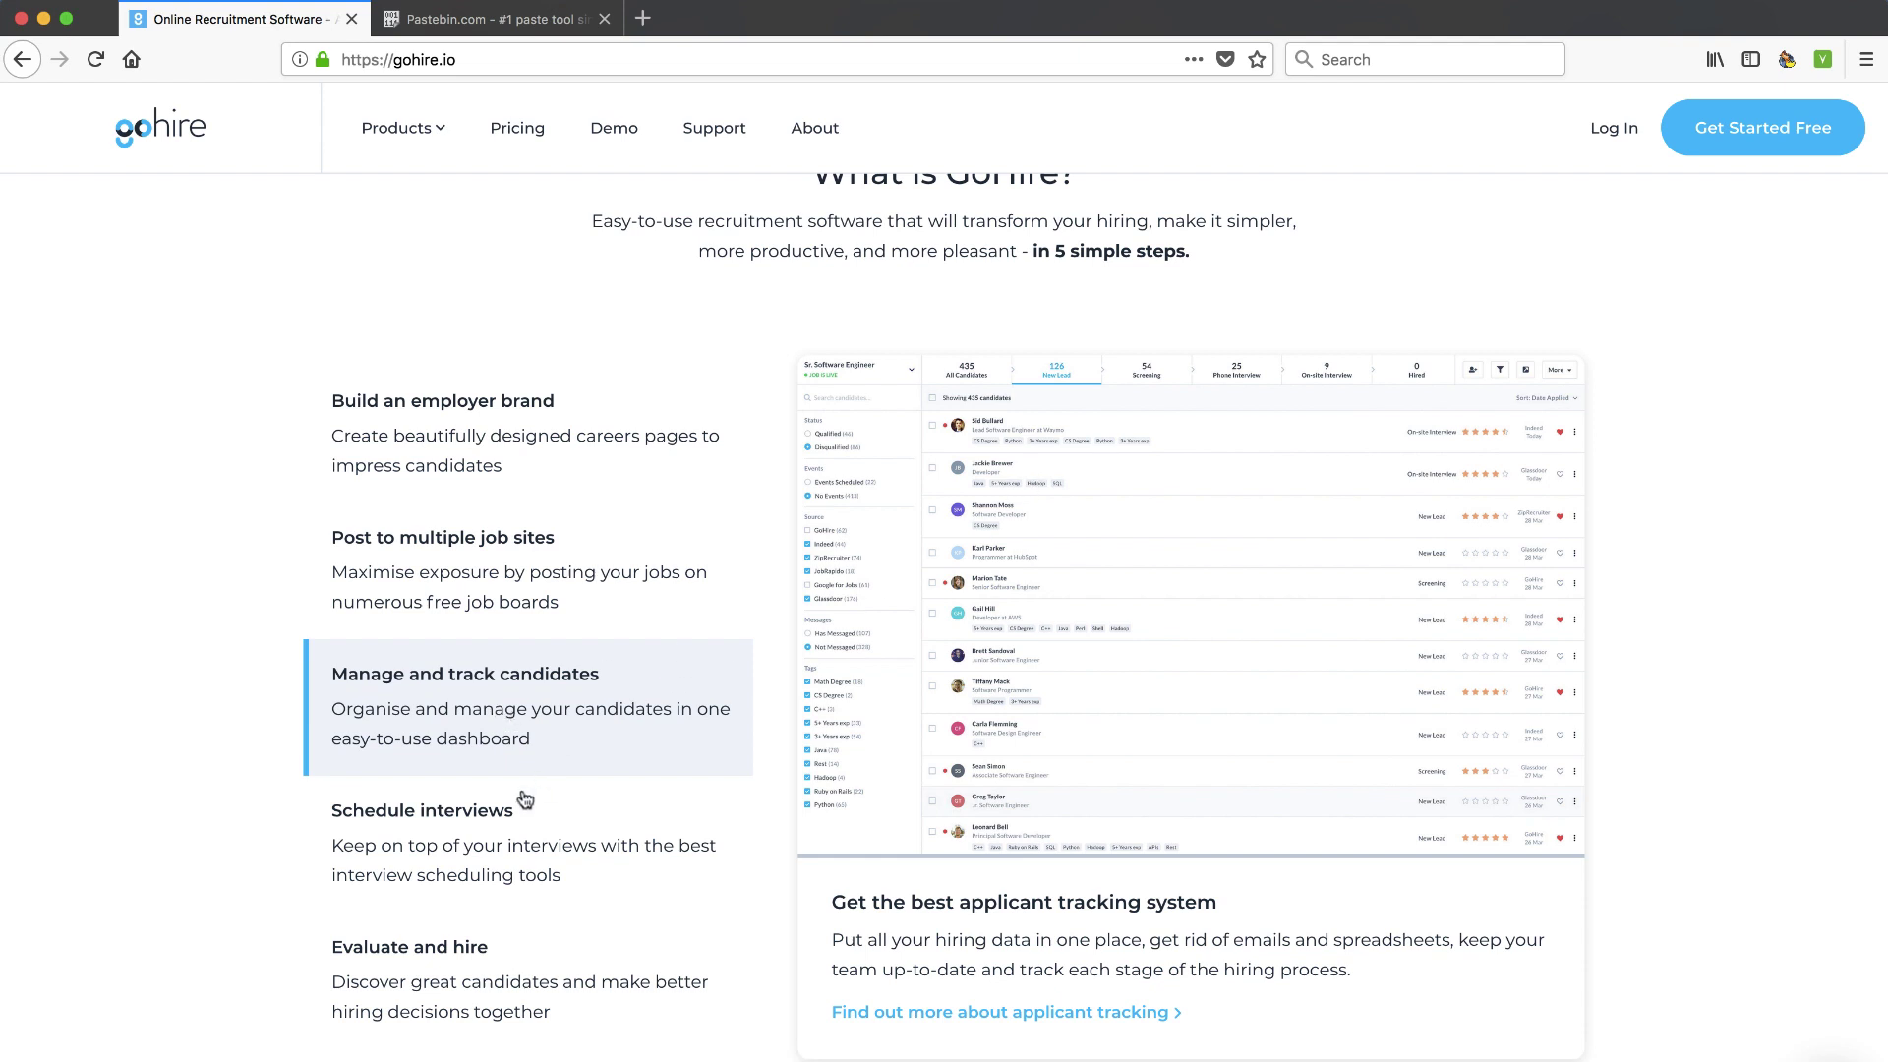
# Preview the interview scheduling and candidate evaluation features, then return to the homepage top
pyautogui.click(479, 827)
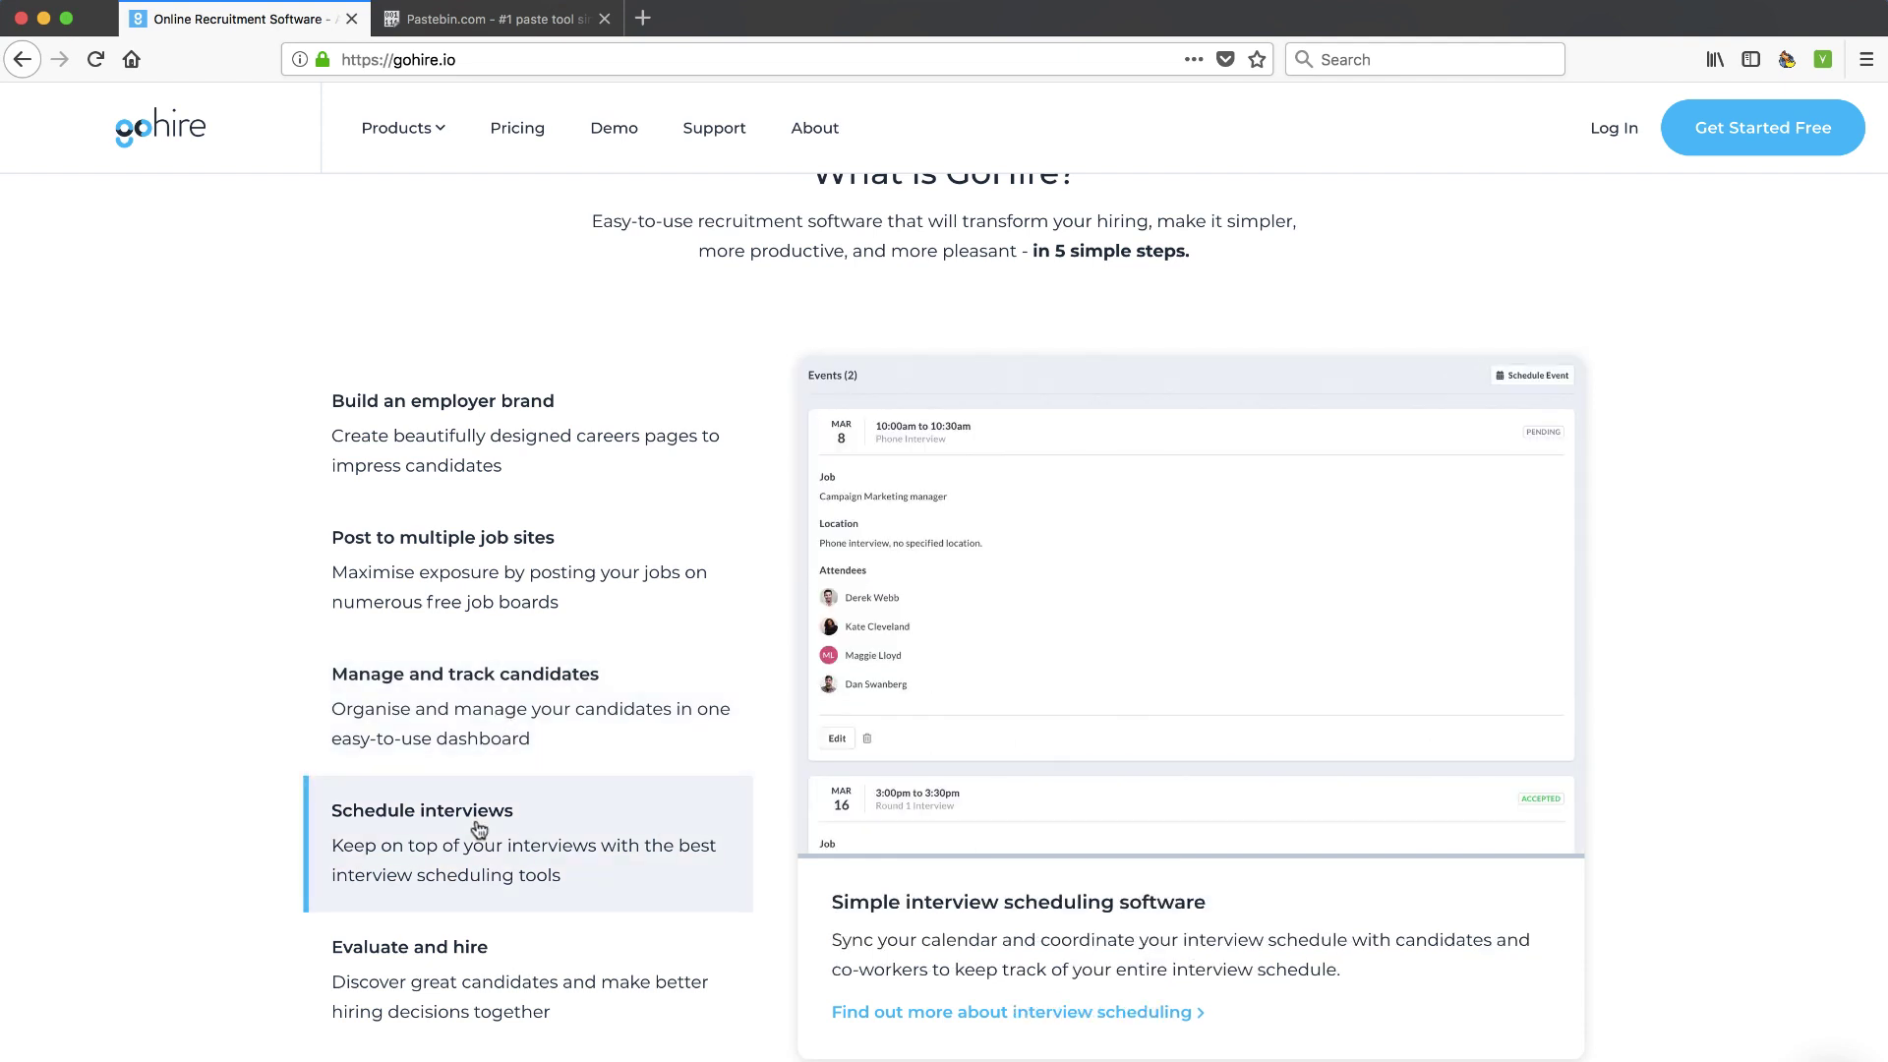
pyautogui.scroll(-1, 479, 828)
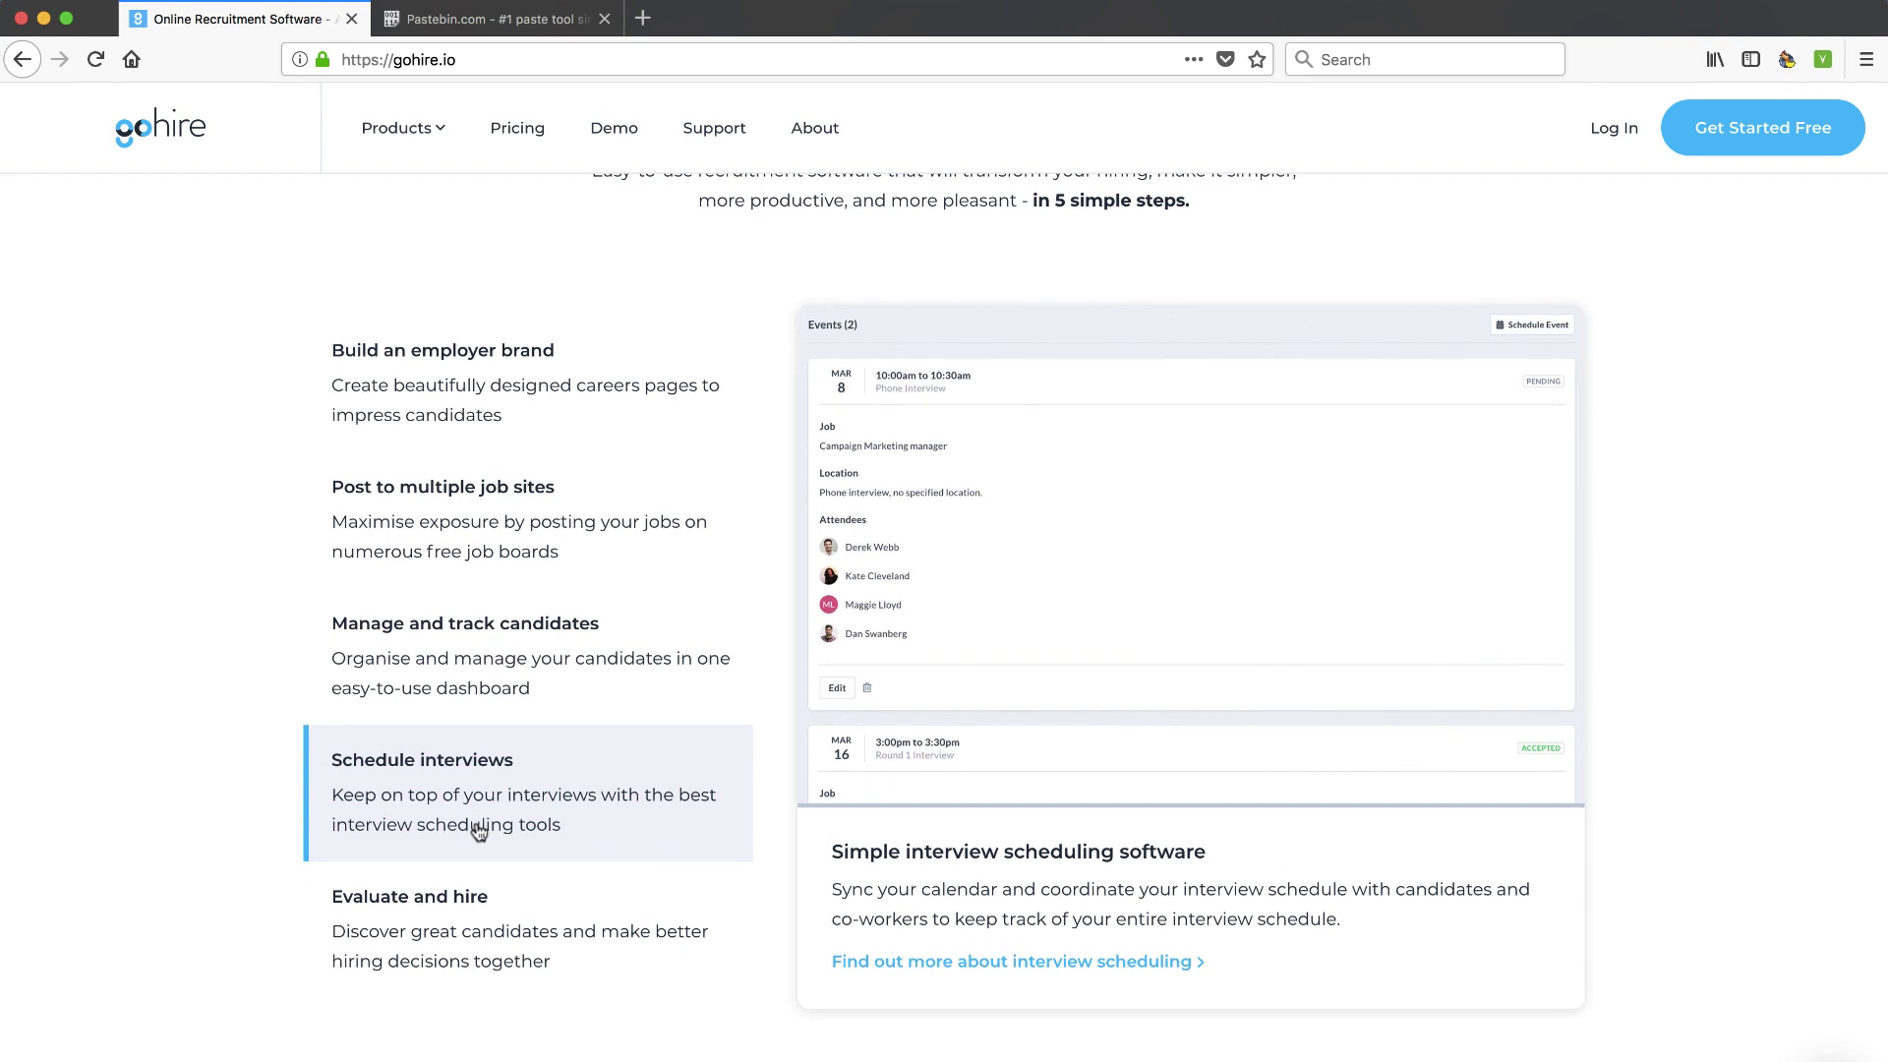
pyautogui.click(463, 933)
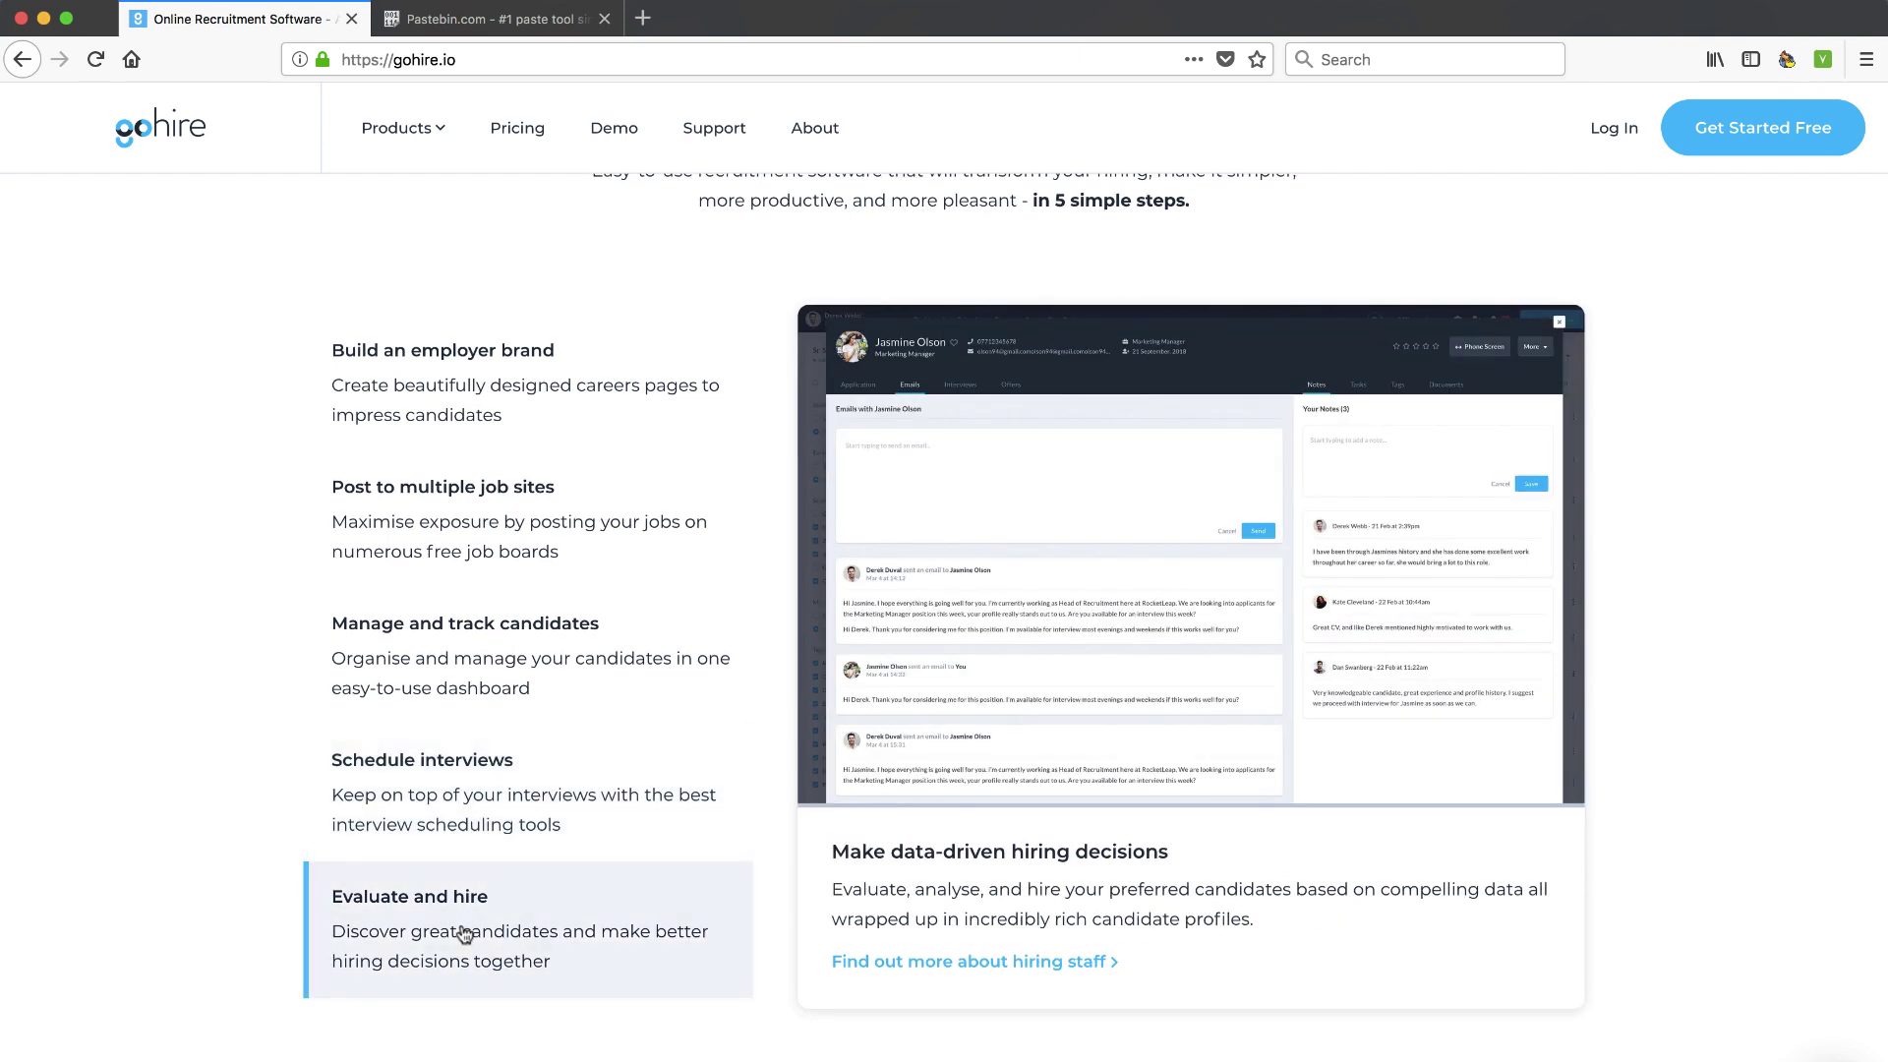
pyautogui.scroll(-5, 463, 933)
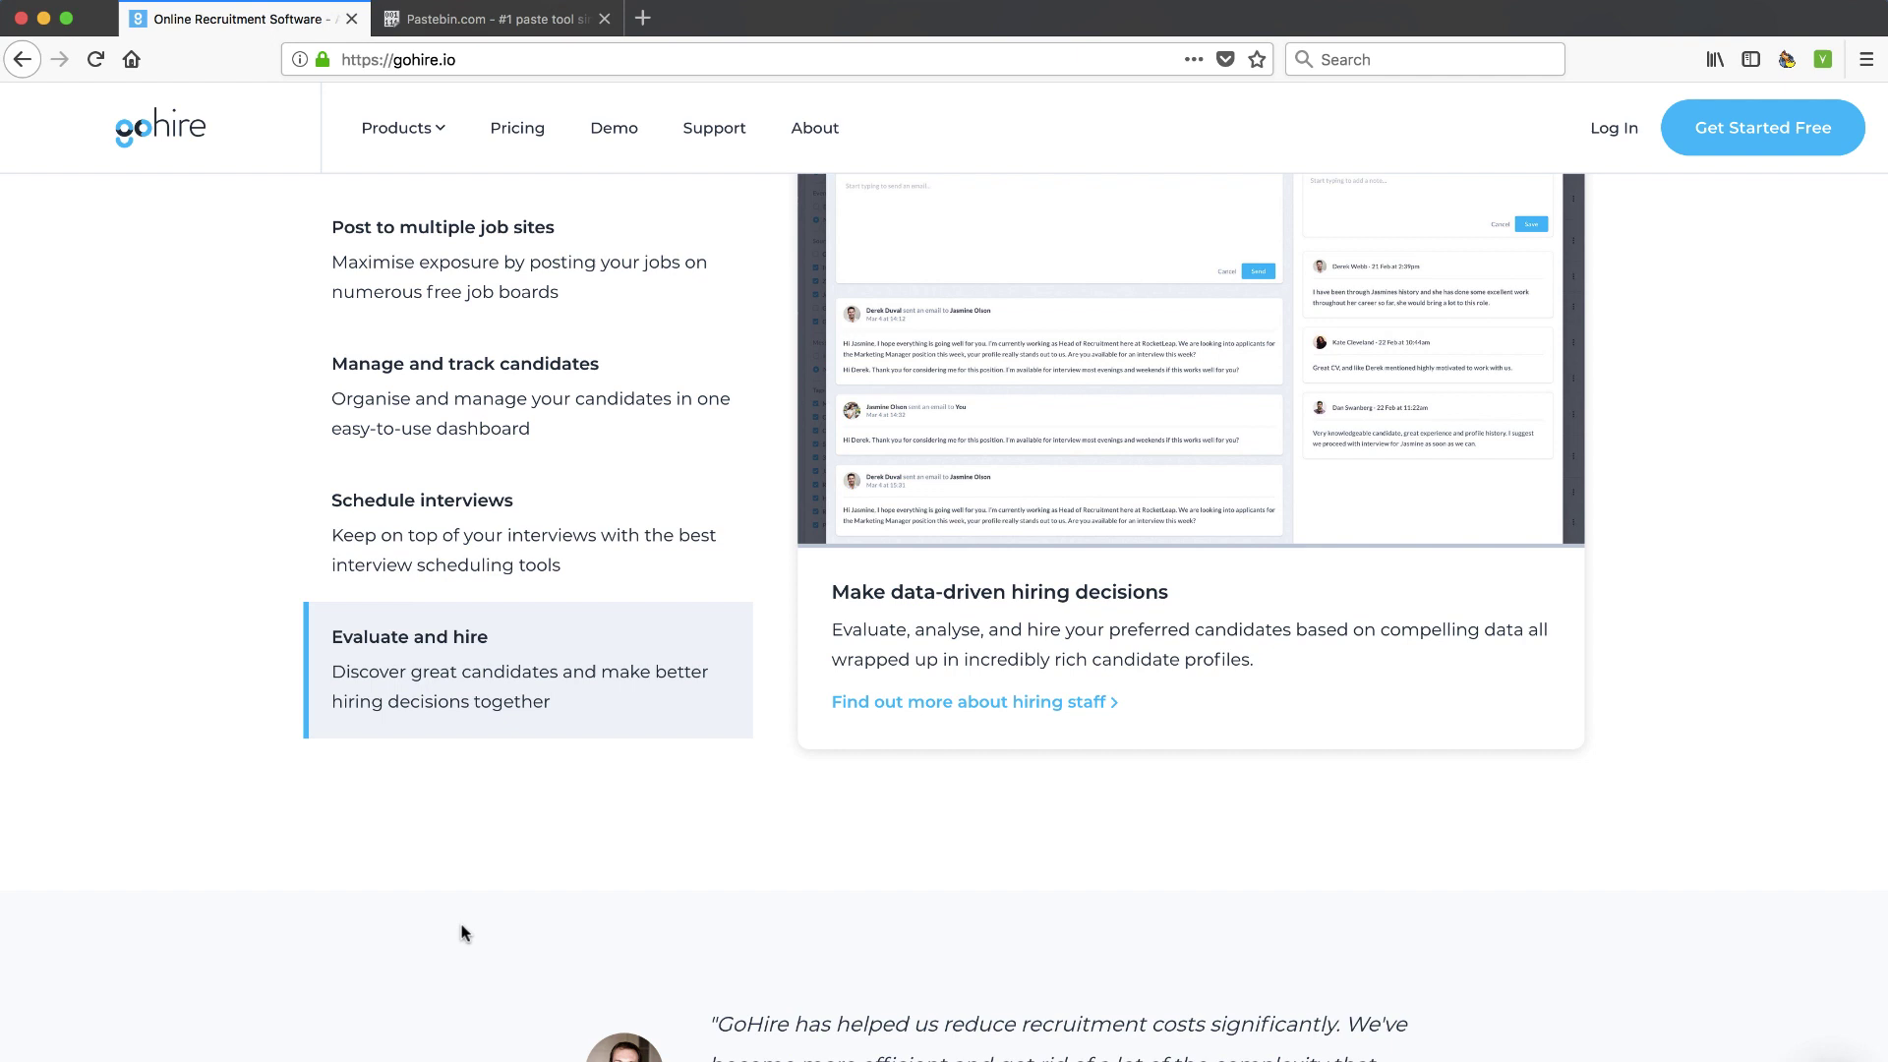
pyautogui.scroll(5, 463, 933)
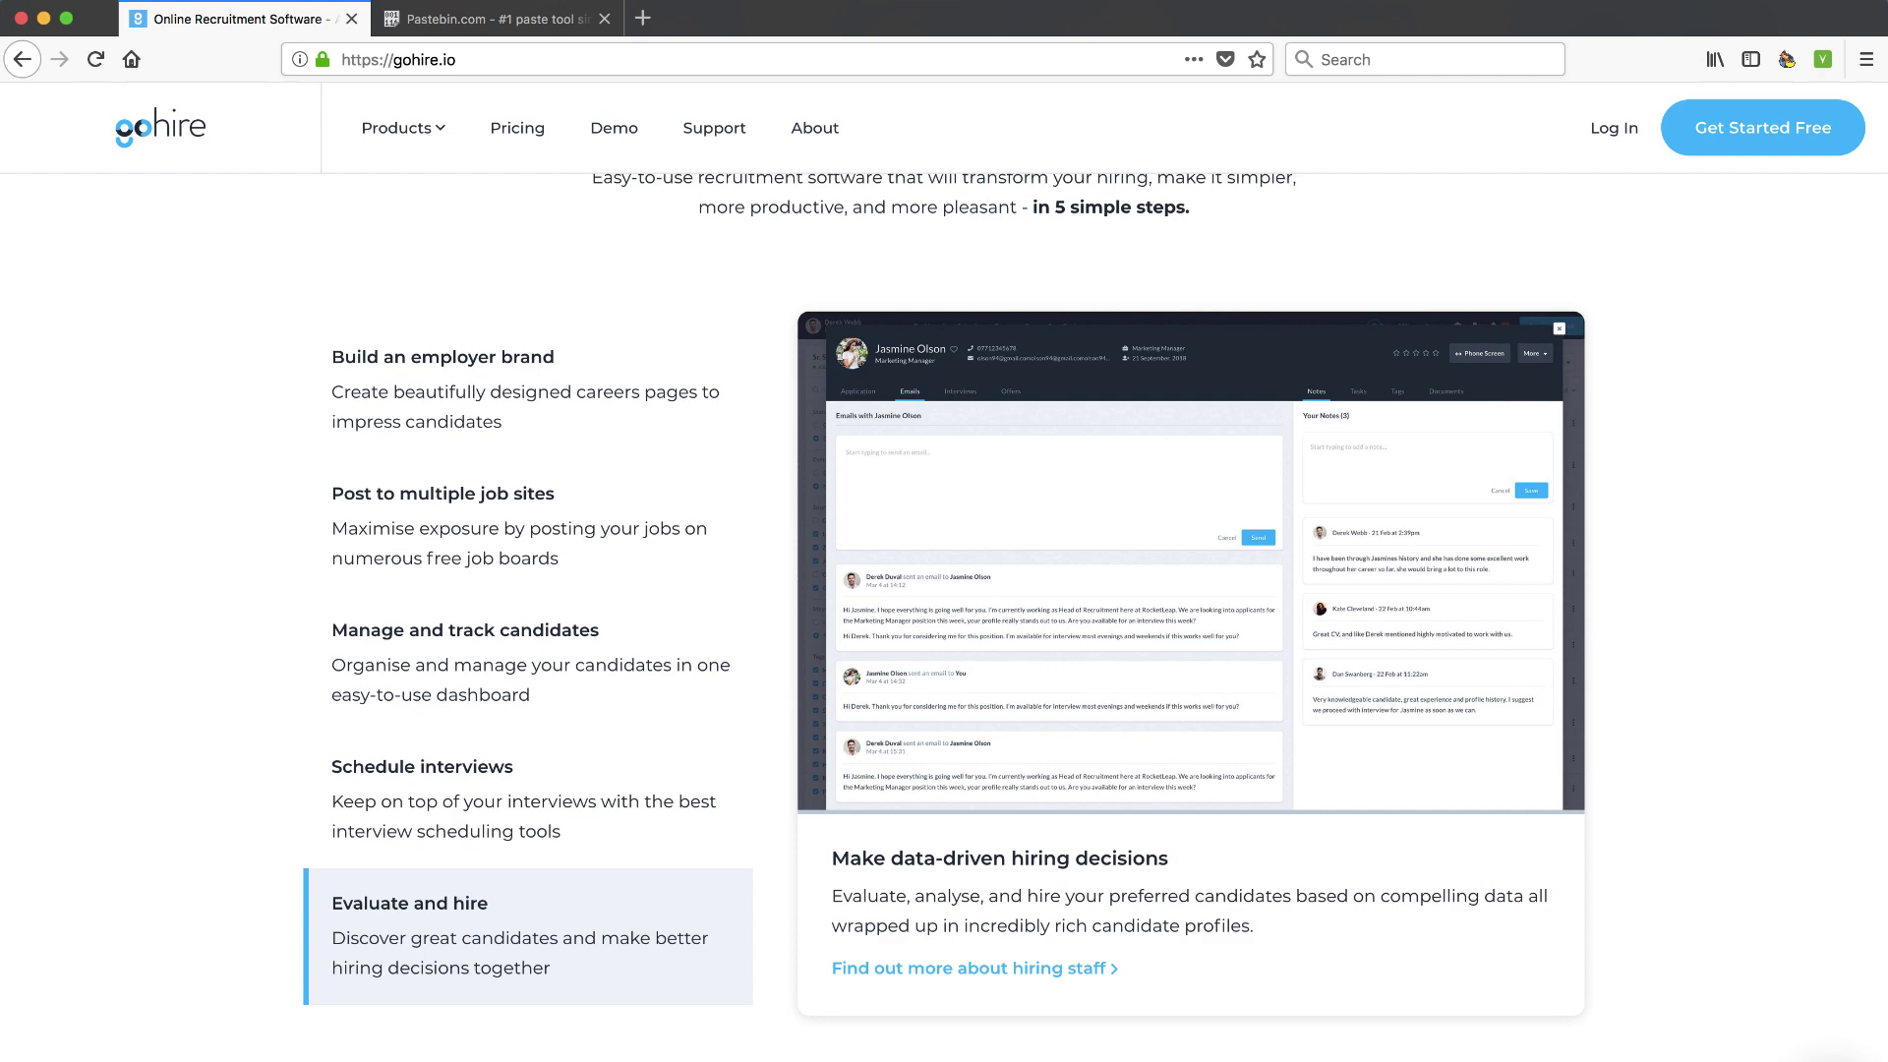
pyautogui.press('Home')
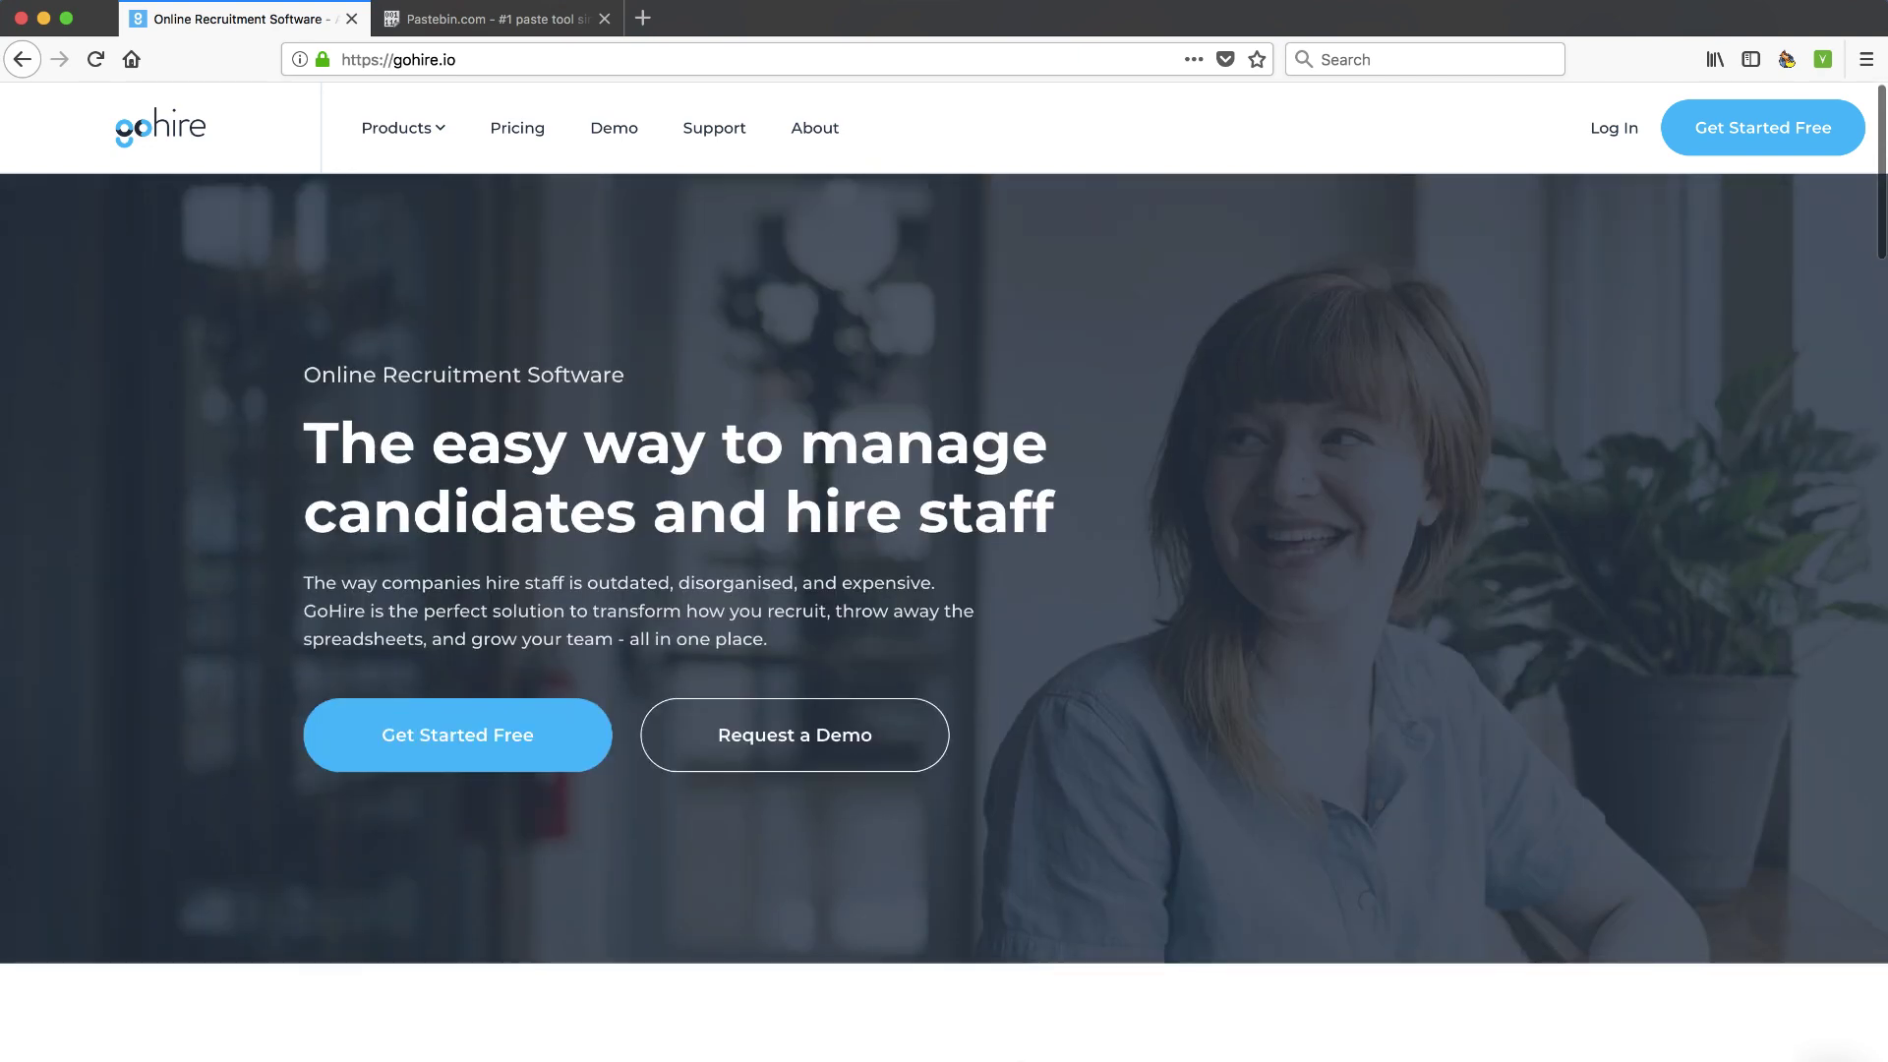
# Look through GoHire's pricing plans and their features
pyautogui.click(509, 137)
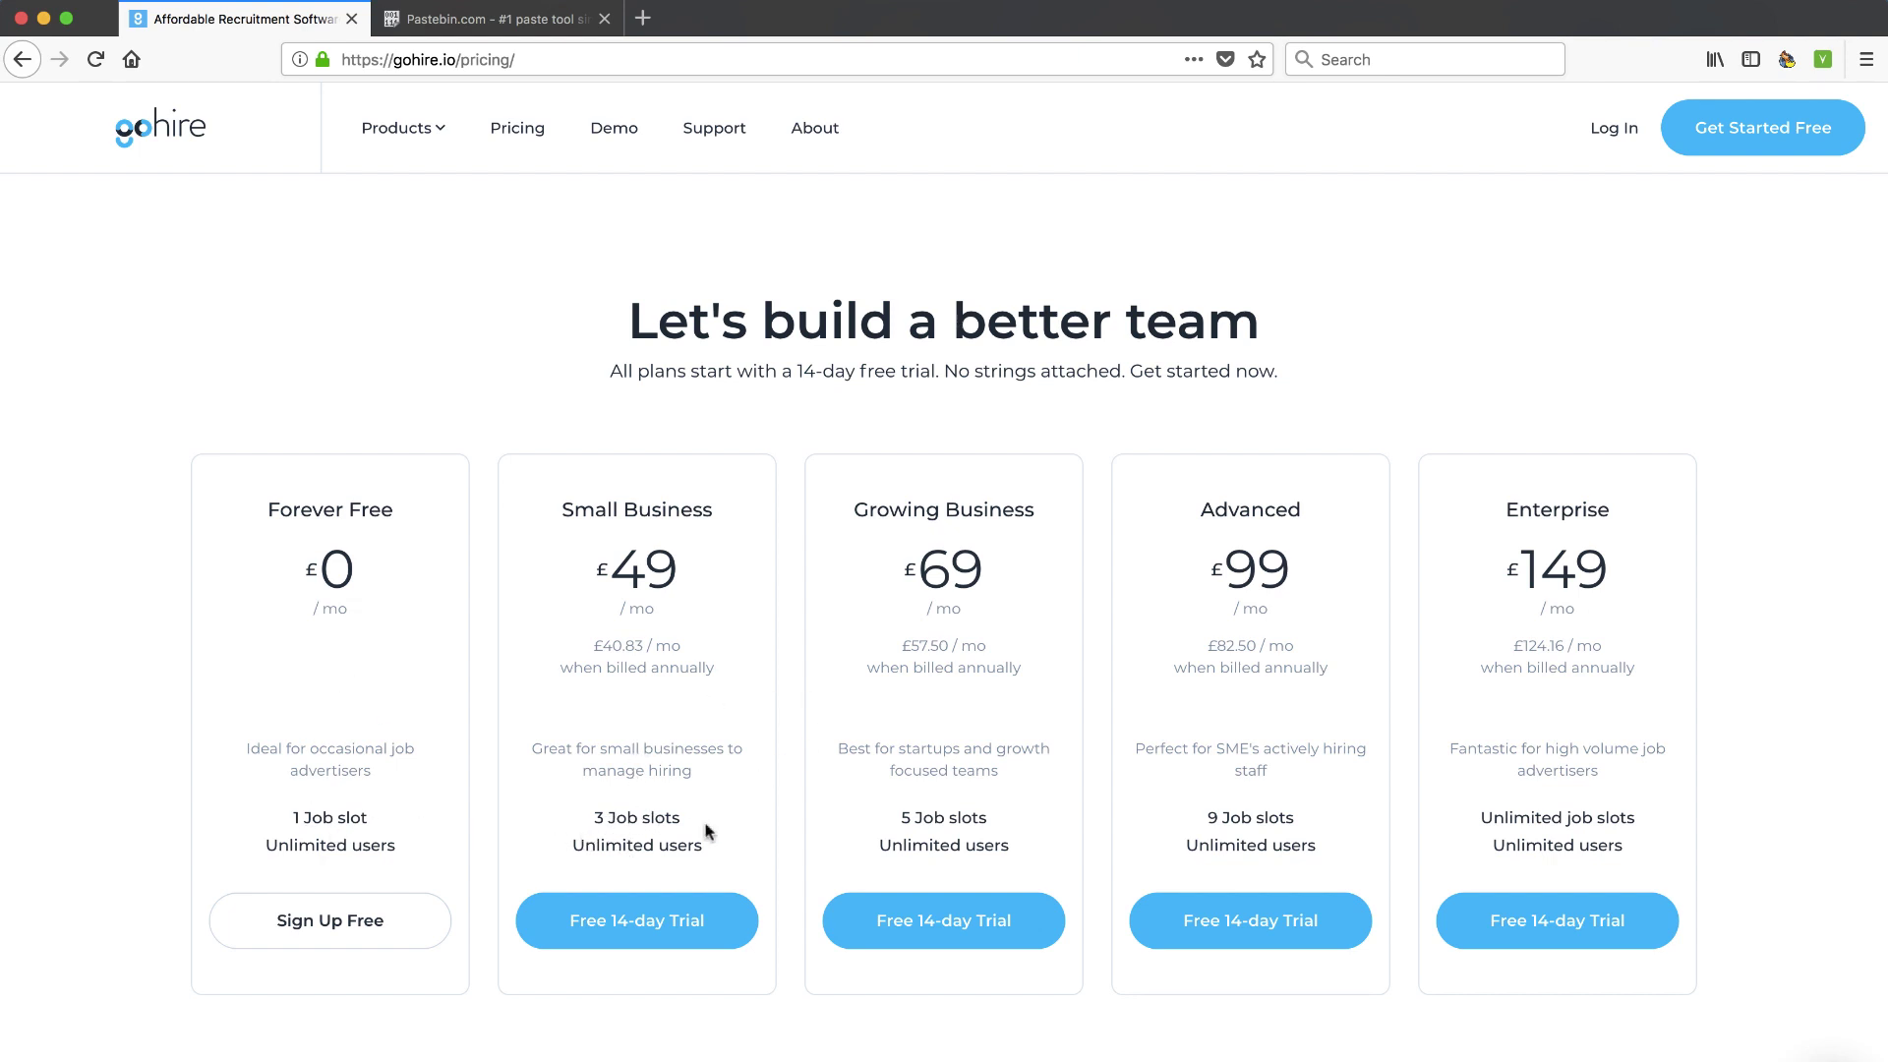
pyautogui.scroll(-5, 783, 824)
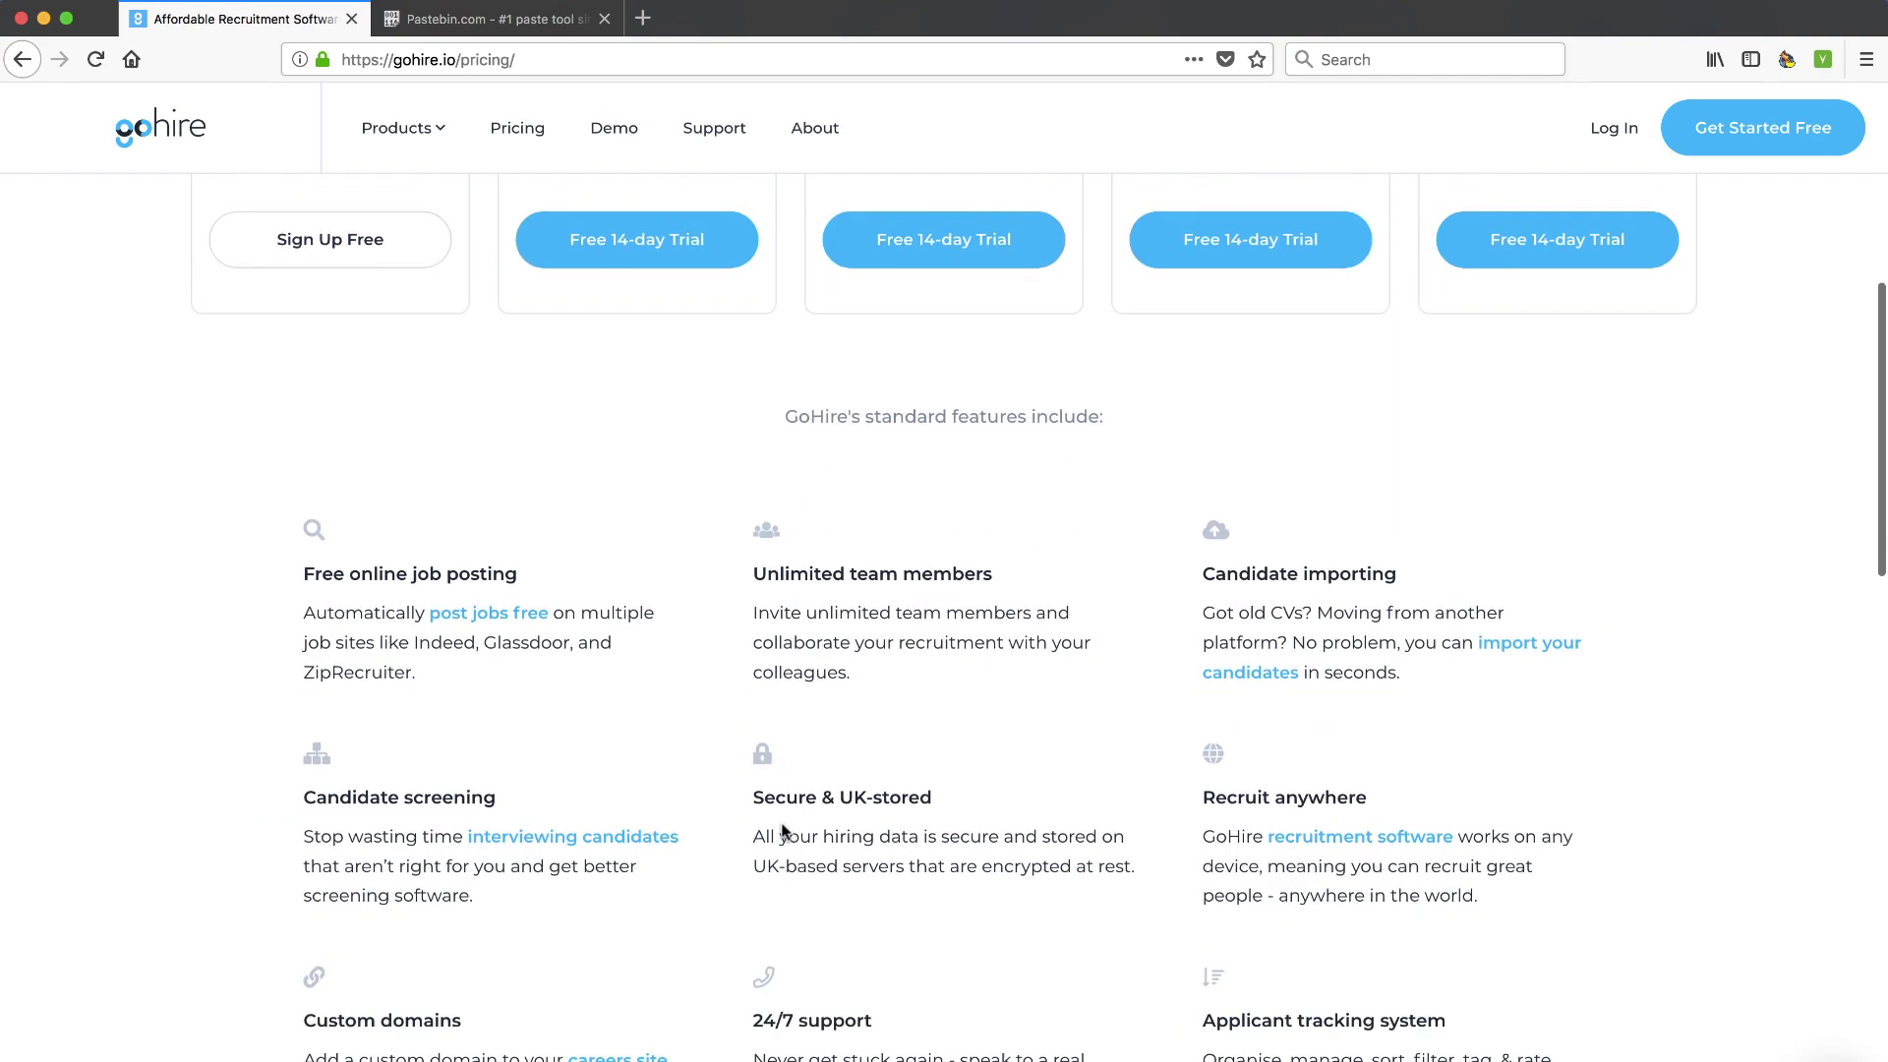
pyautogui.scroll(6, 782, 824)
pyautogui.scroll(-6, 972, 460)
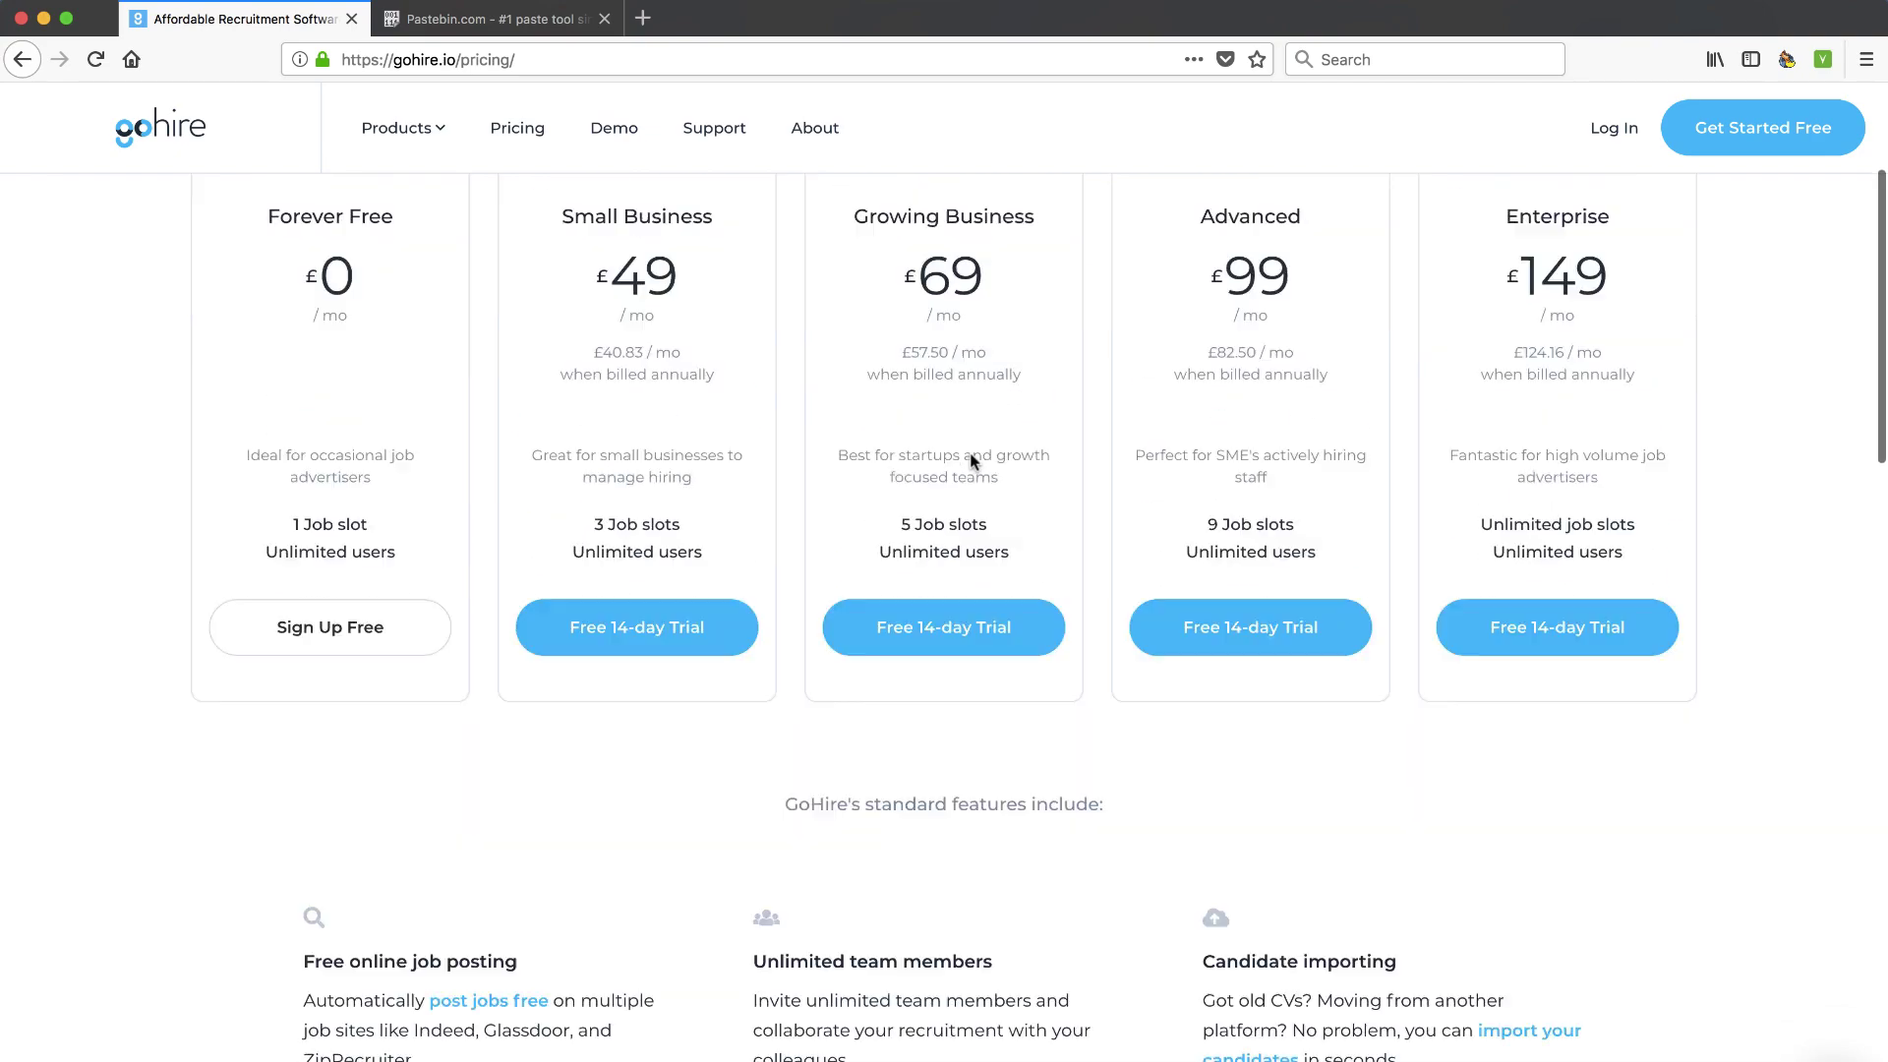
pyautogui.scroll(-10, 945, 721)
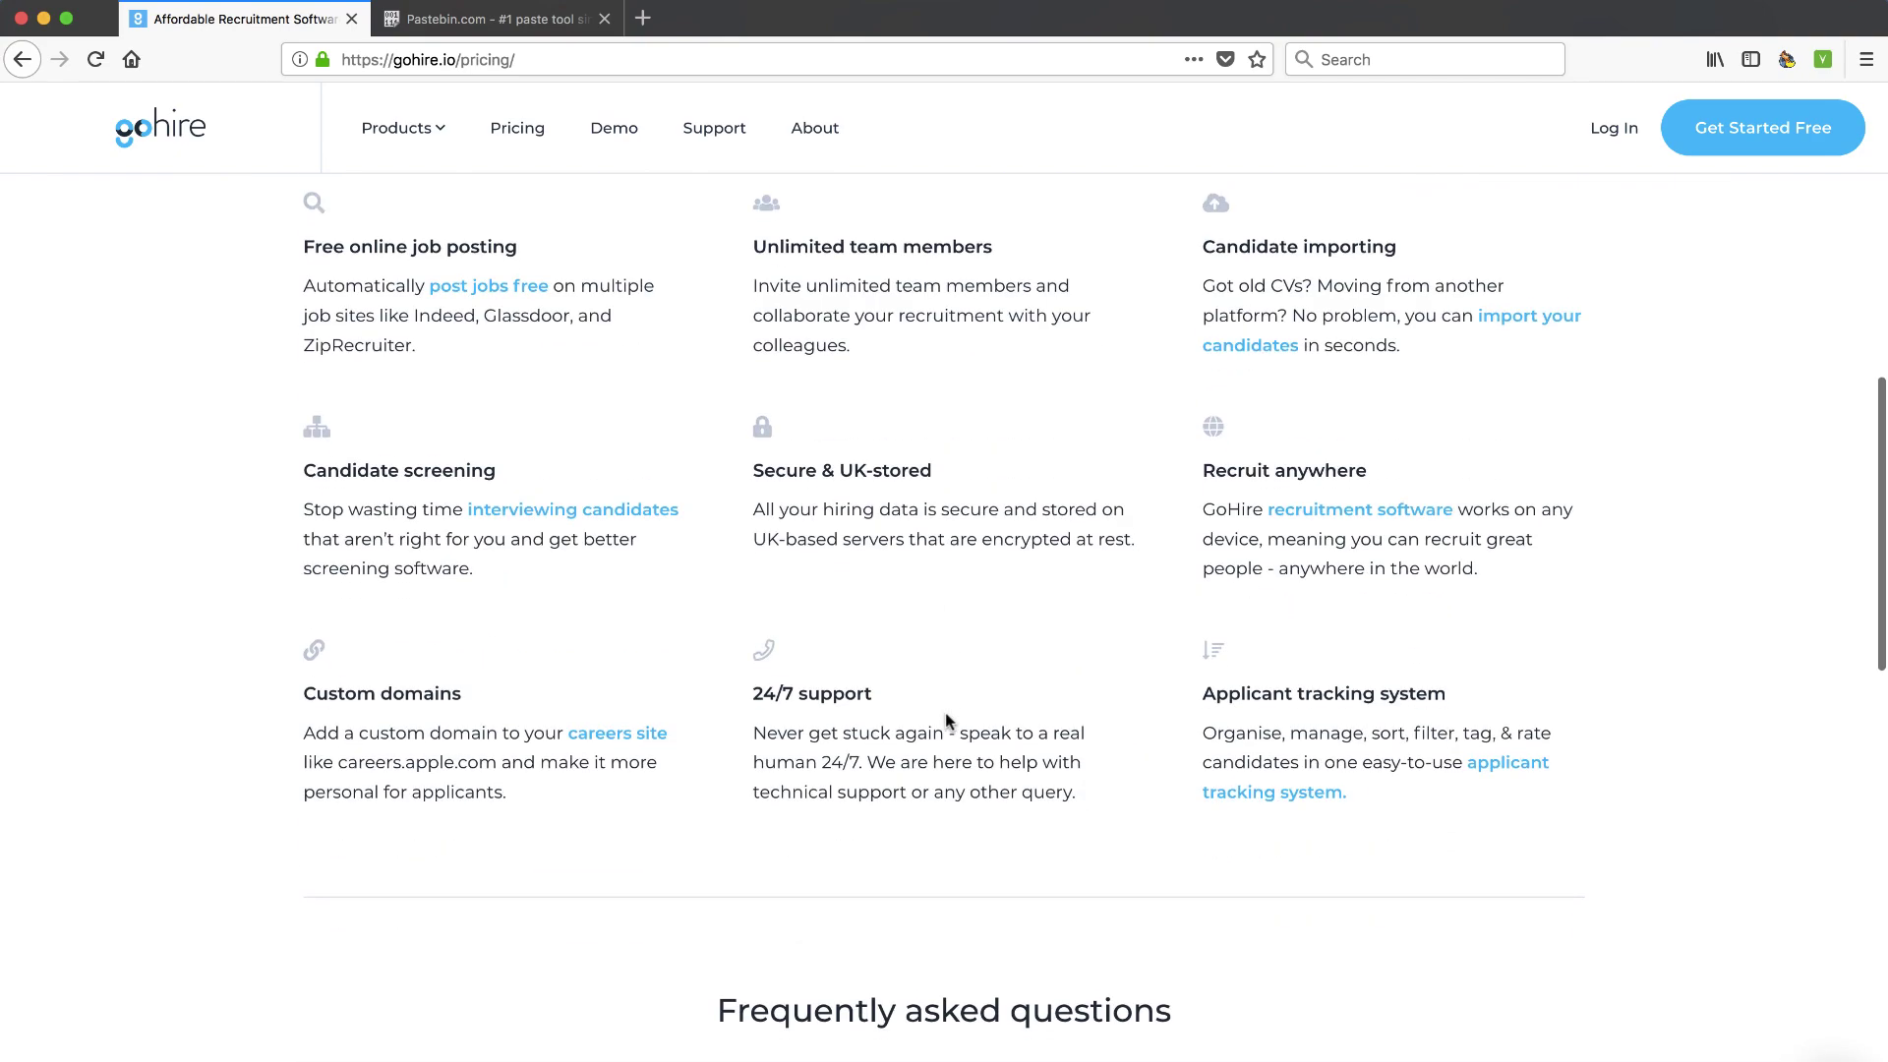
pyautogui.scroll(15, 945, 721)
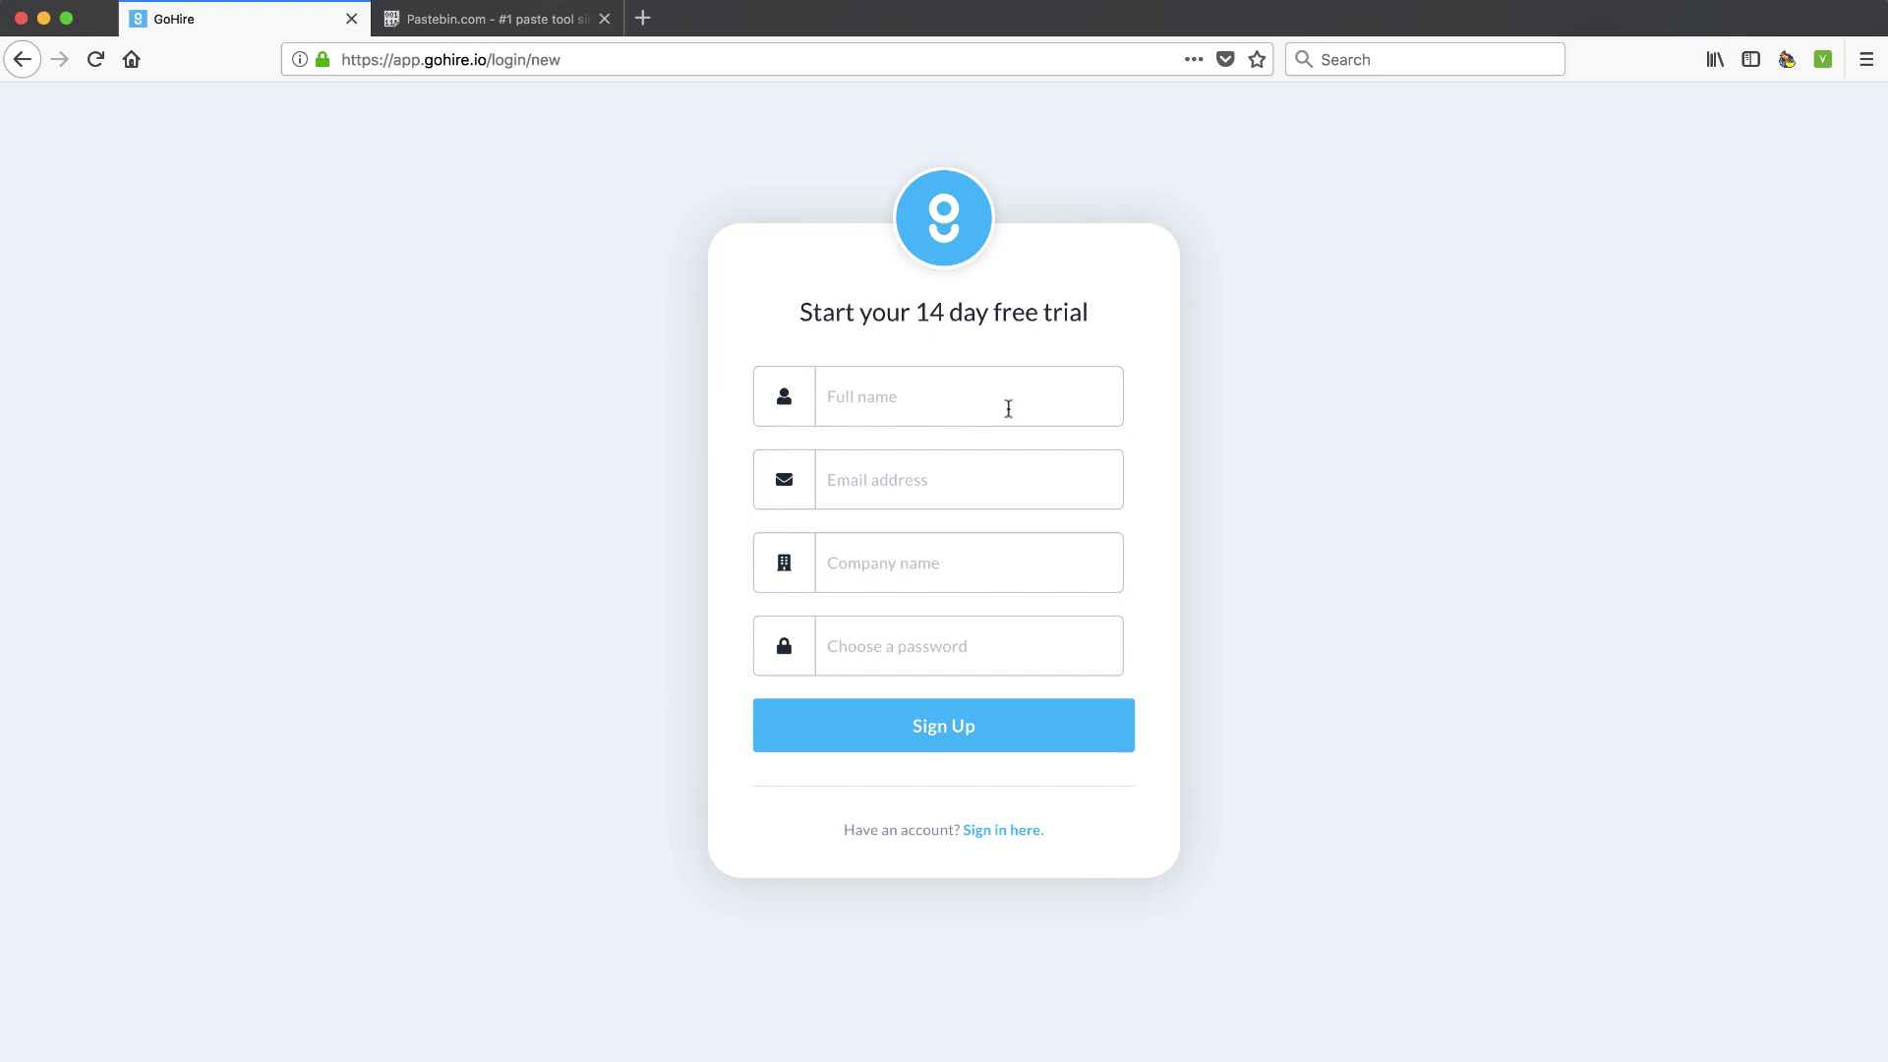
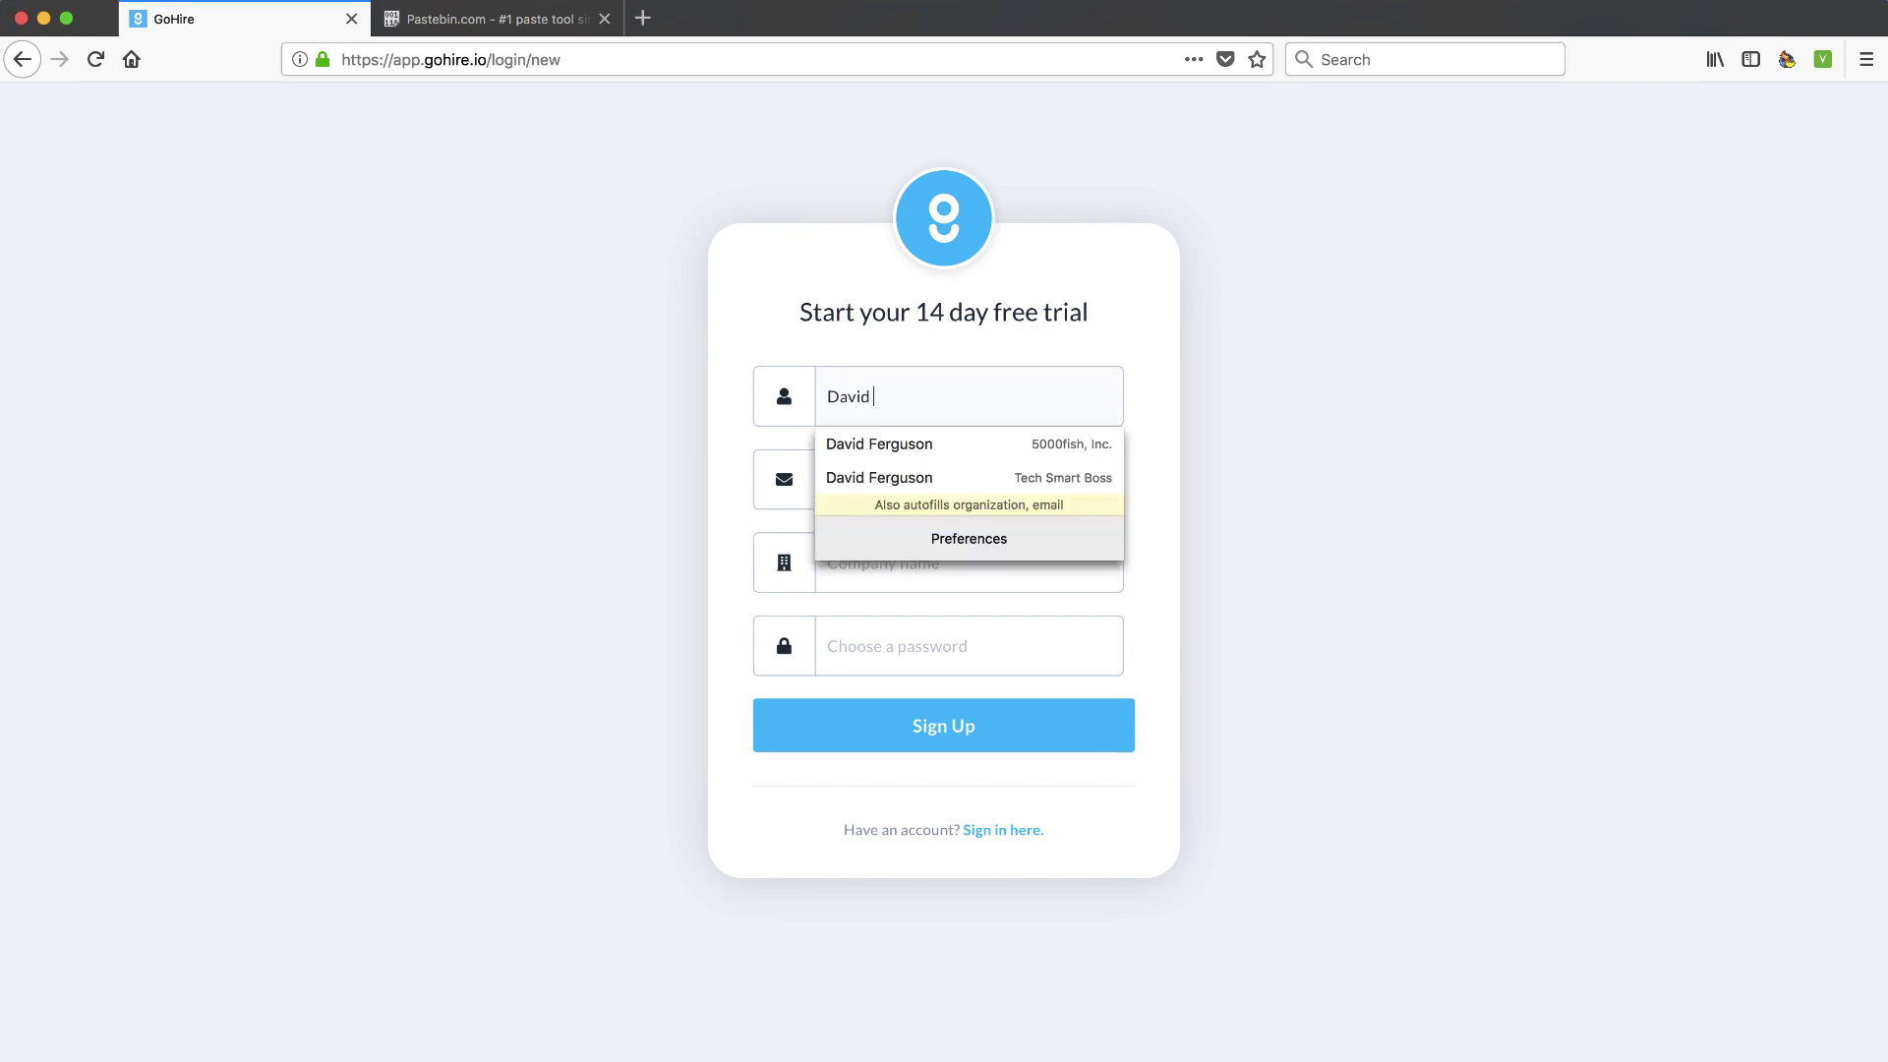
# Enter the user's full name, e-mail, company Tech Smart Boss and a password, then sign up
pyautogui.press('Tab')
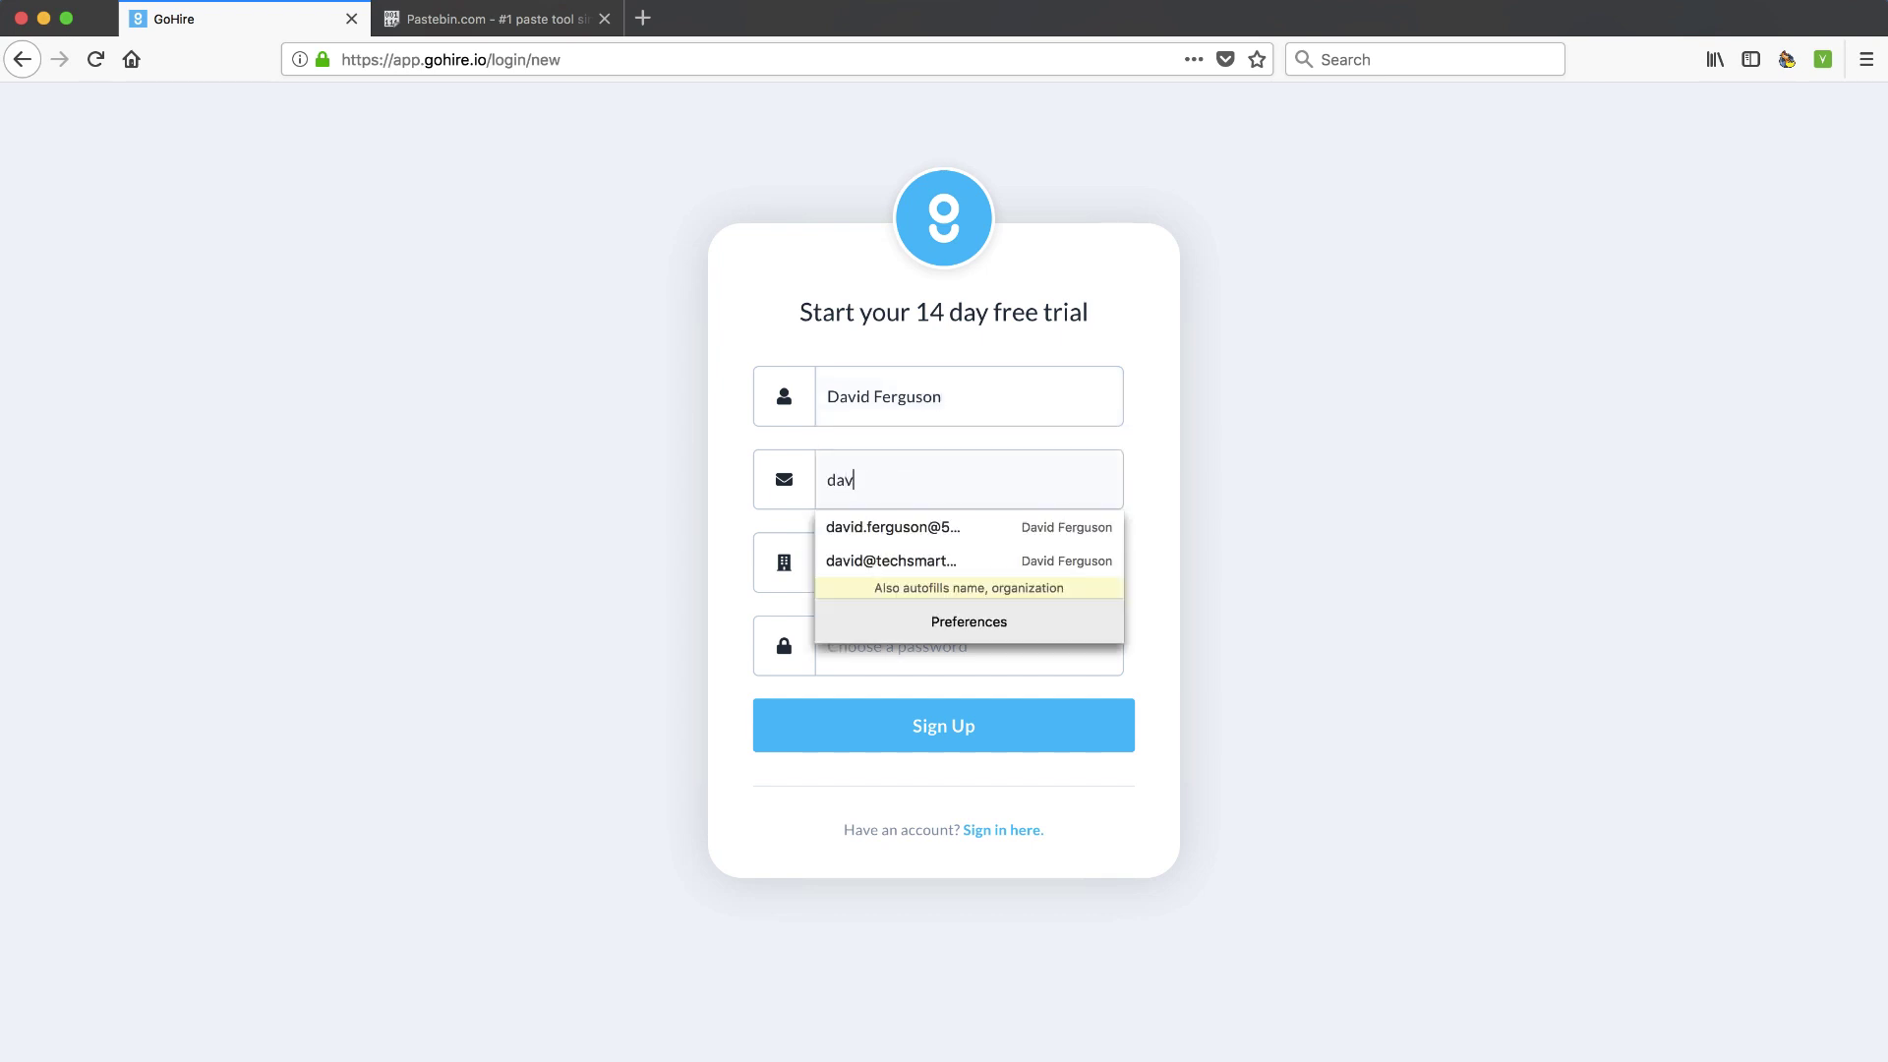
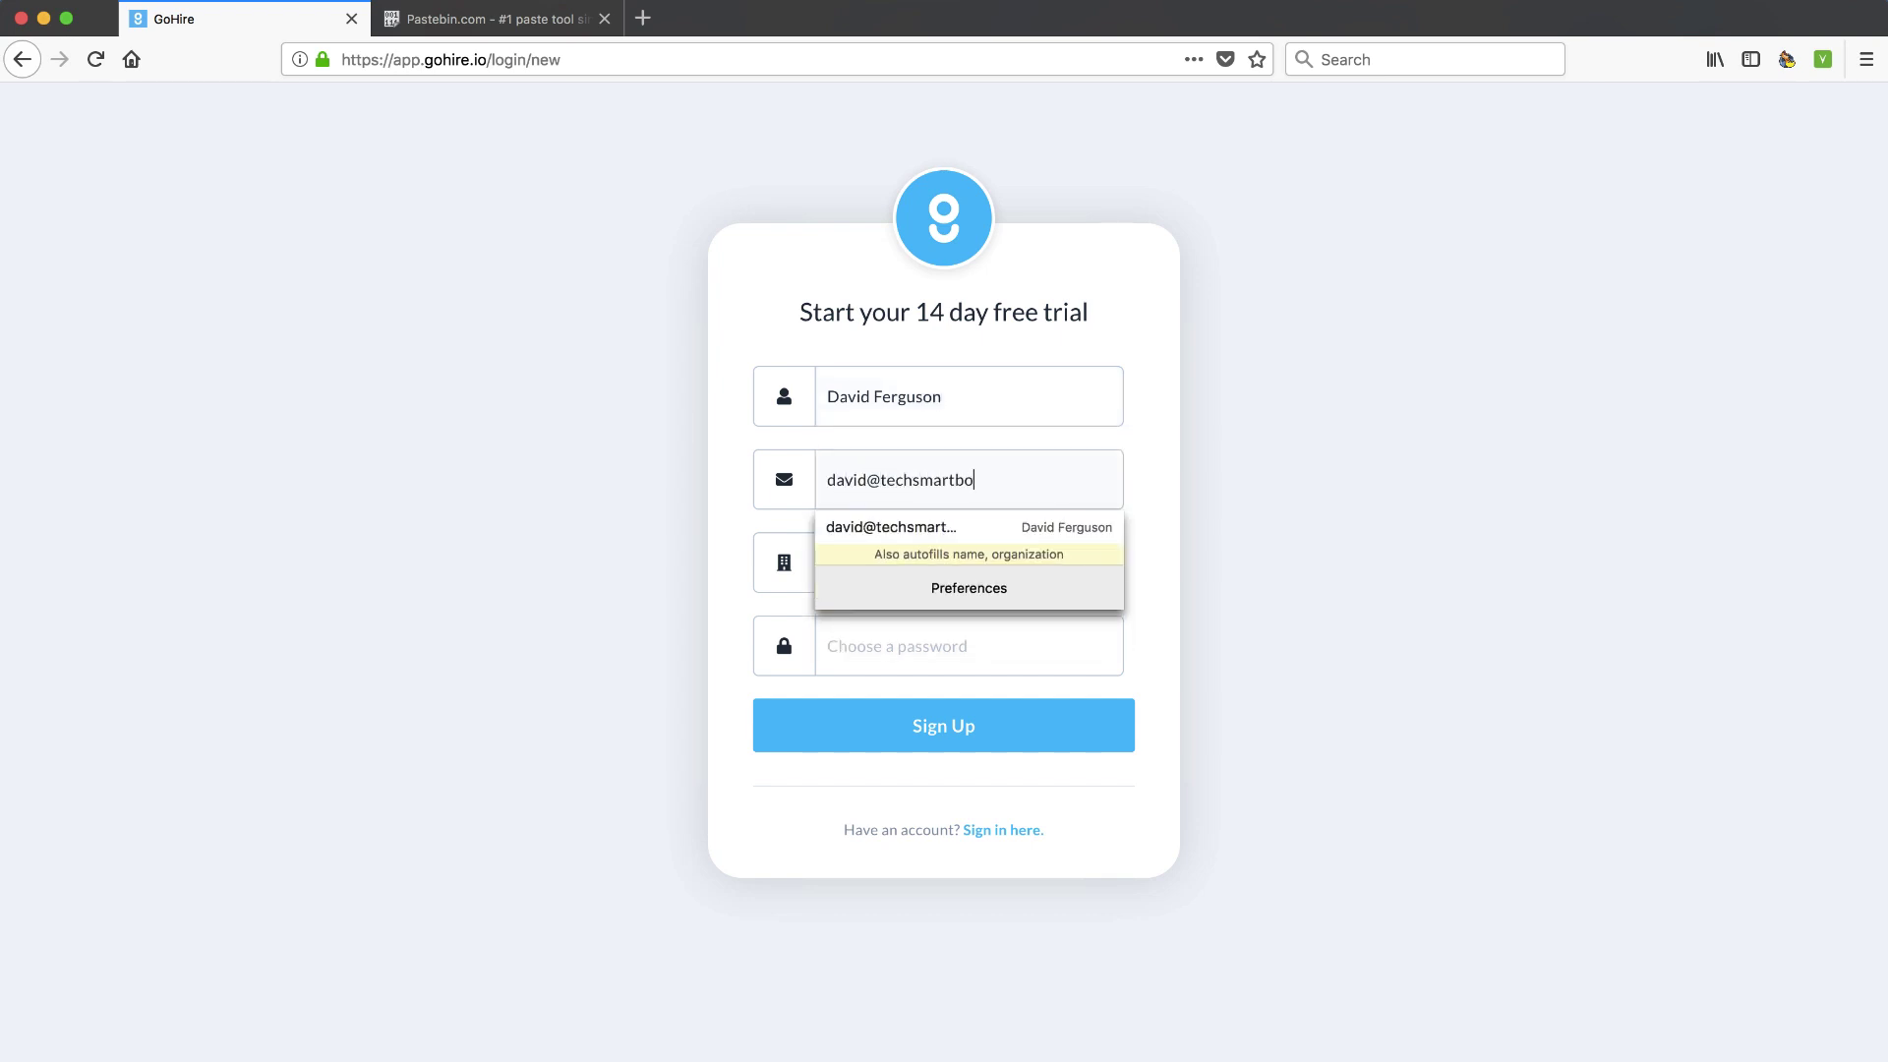
pyautogui.press('Tab')
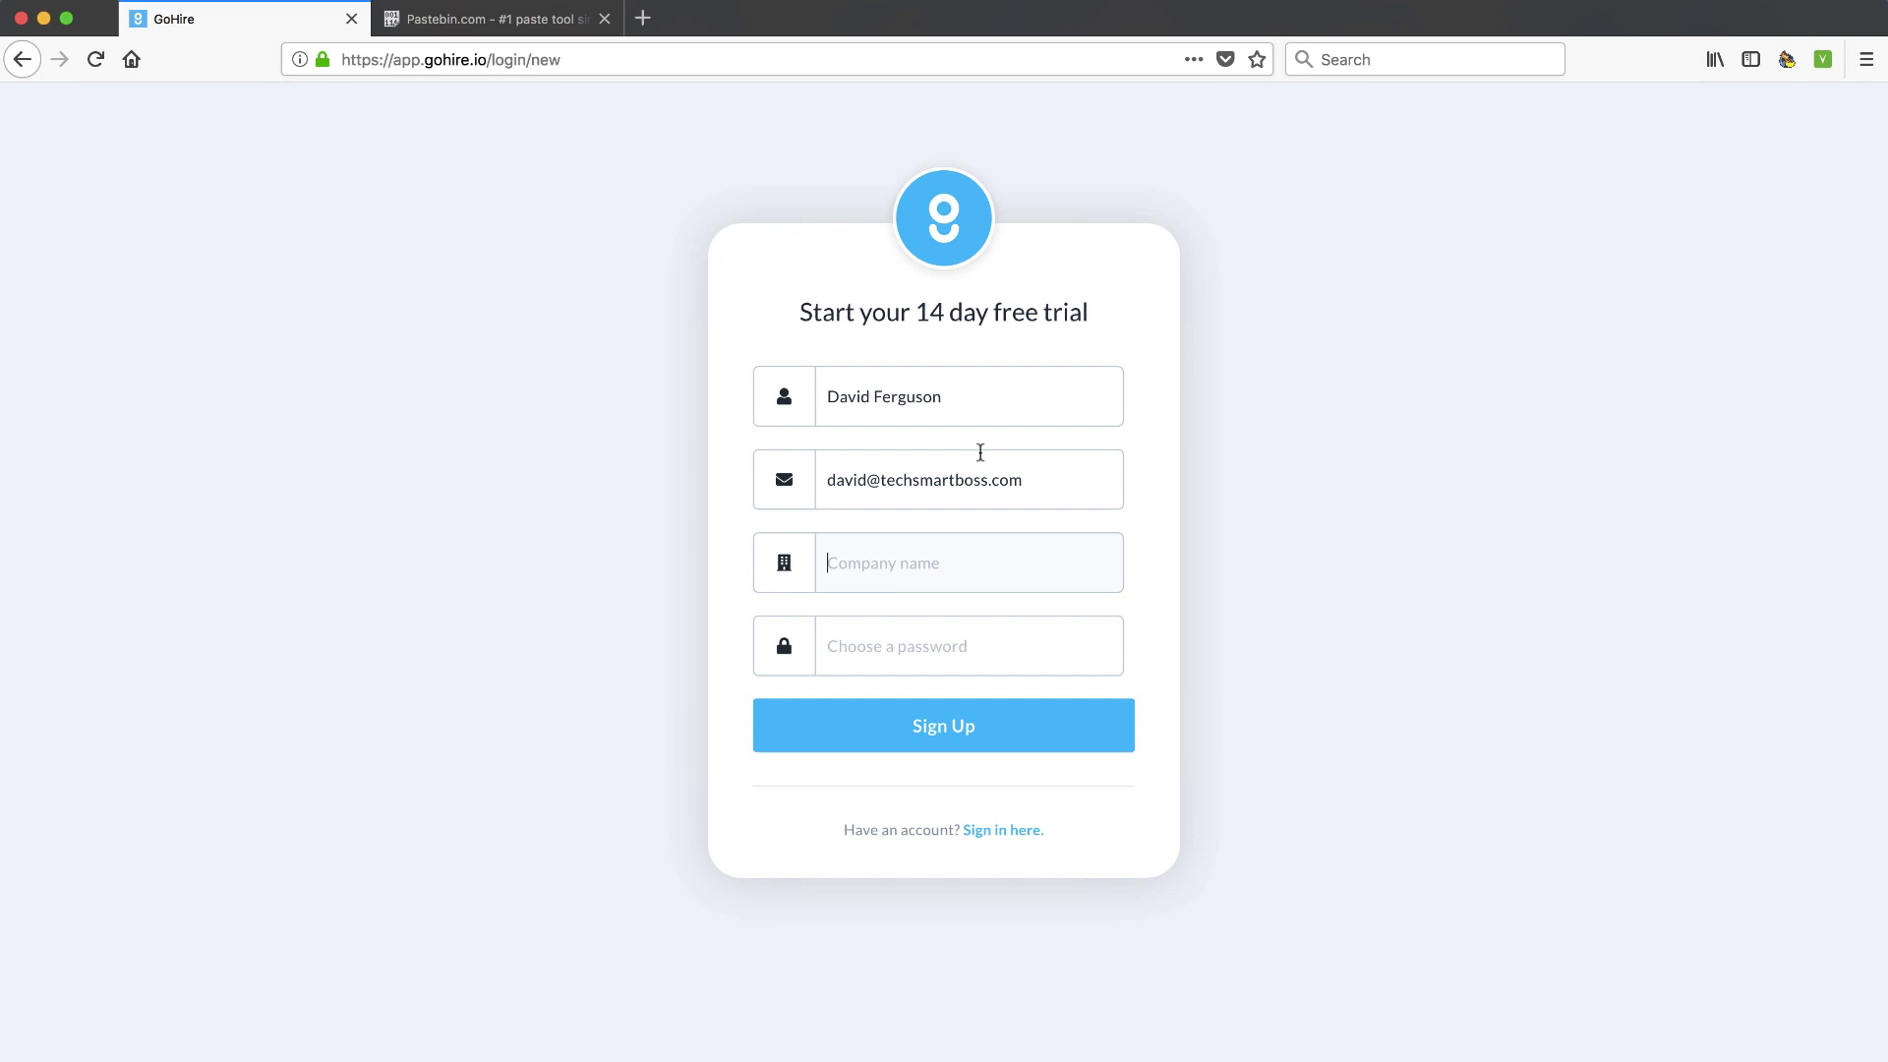
pyautogui.write('Tech ')
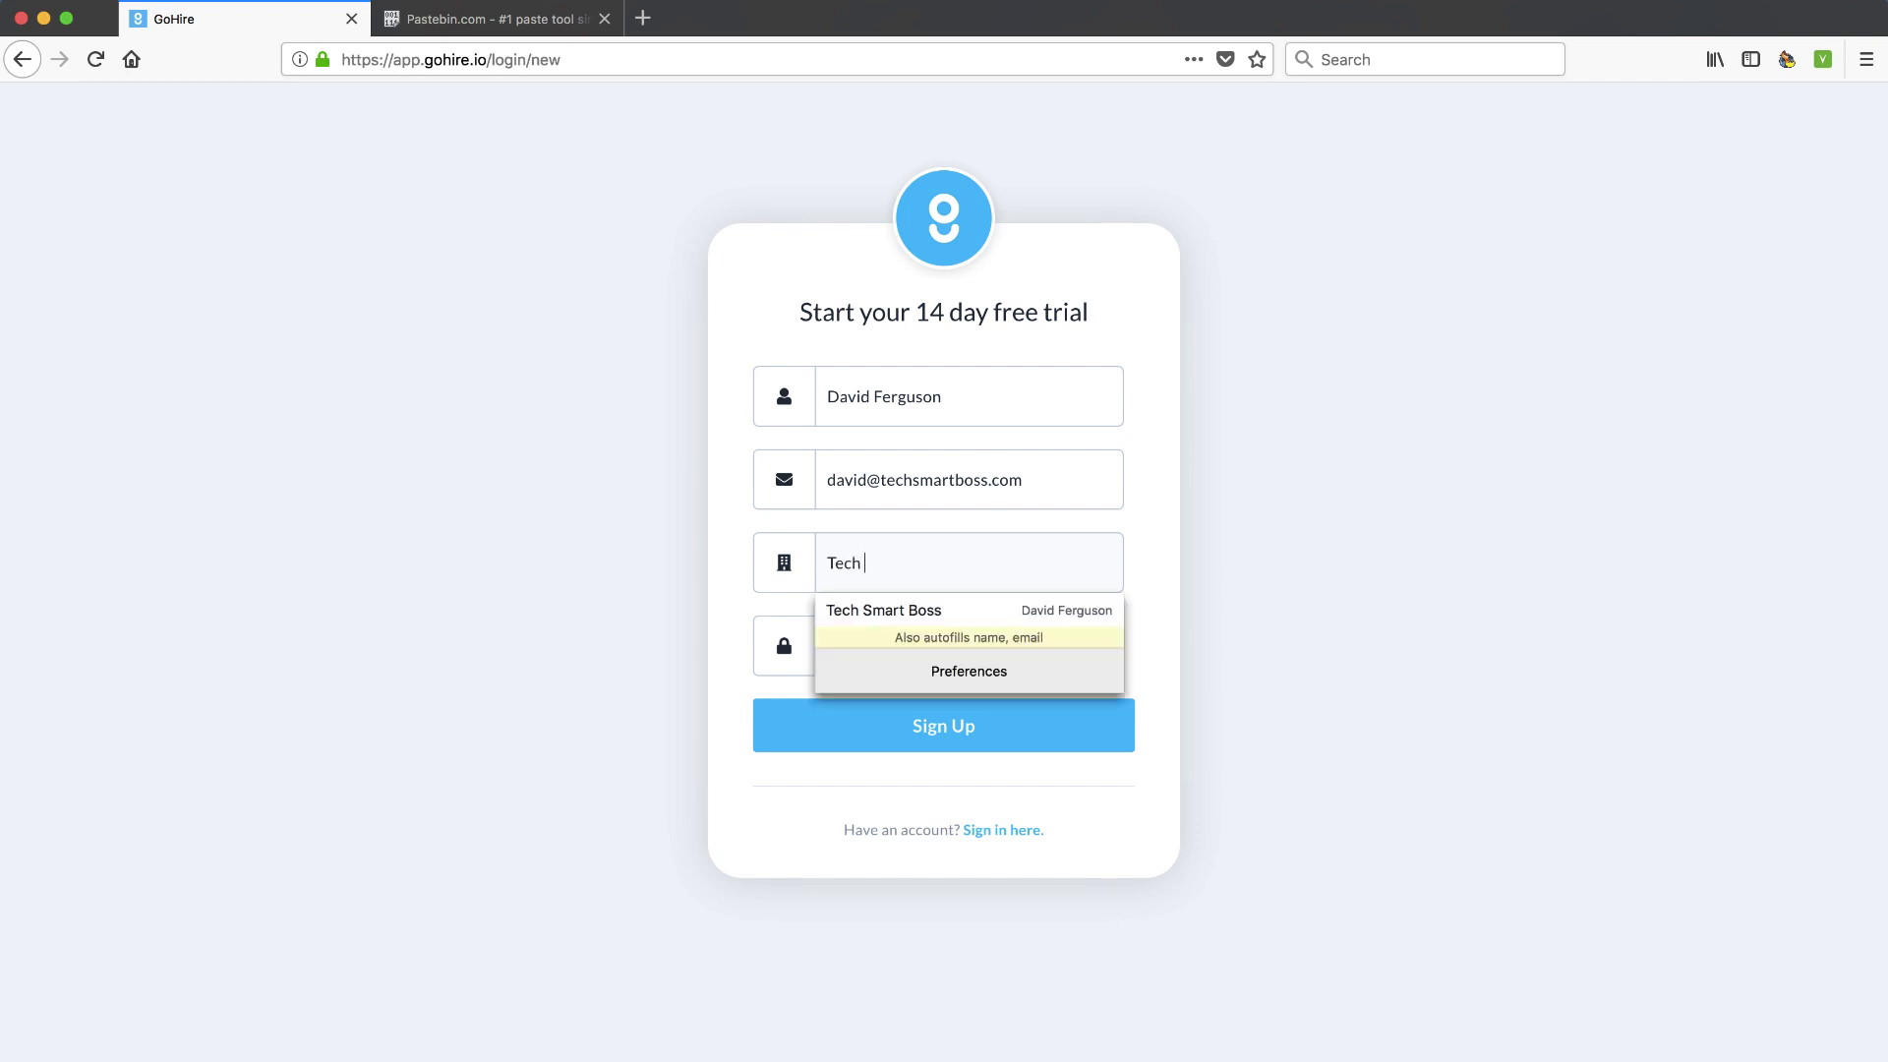
pyautogui.write('Smart Boss')
pyautogui.press('Tab')
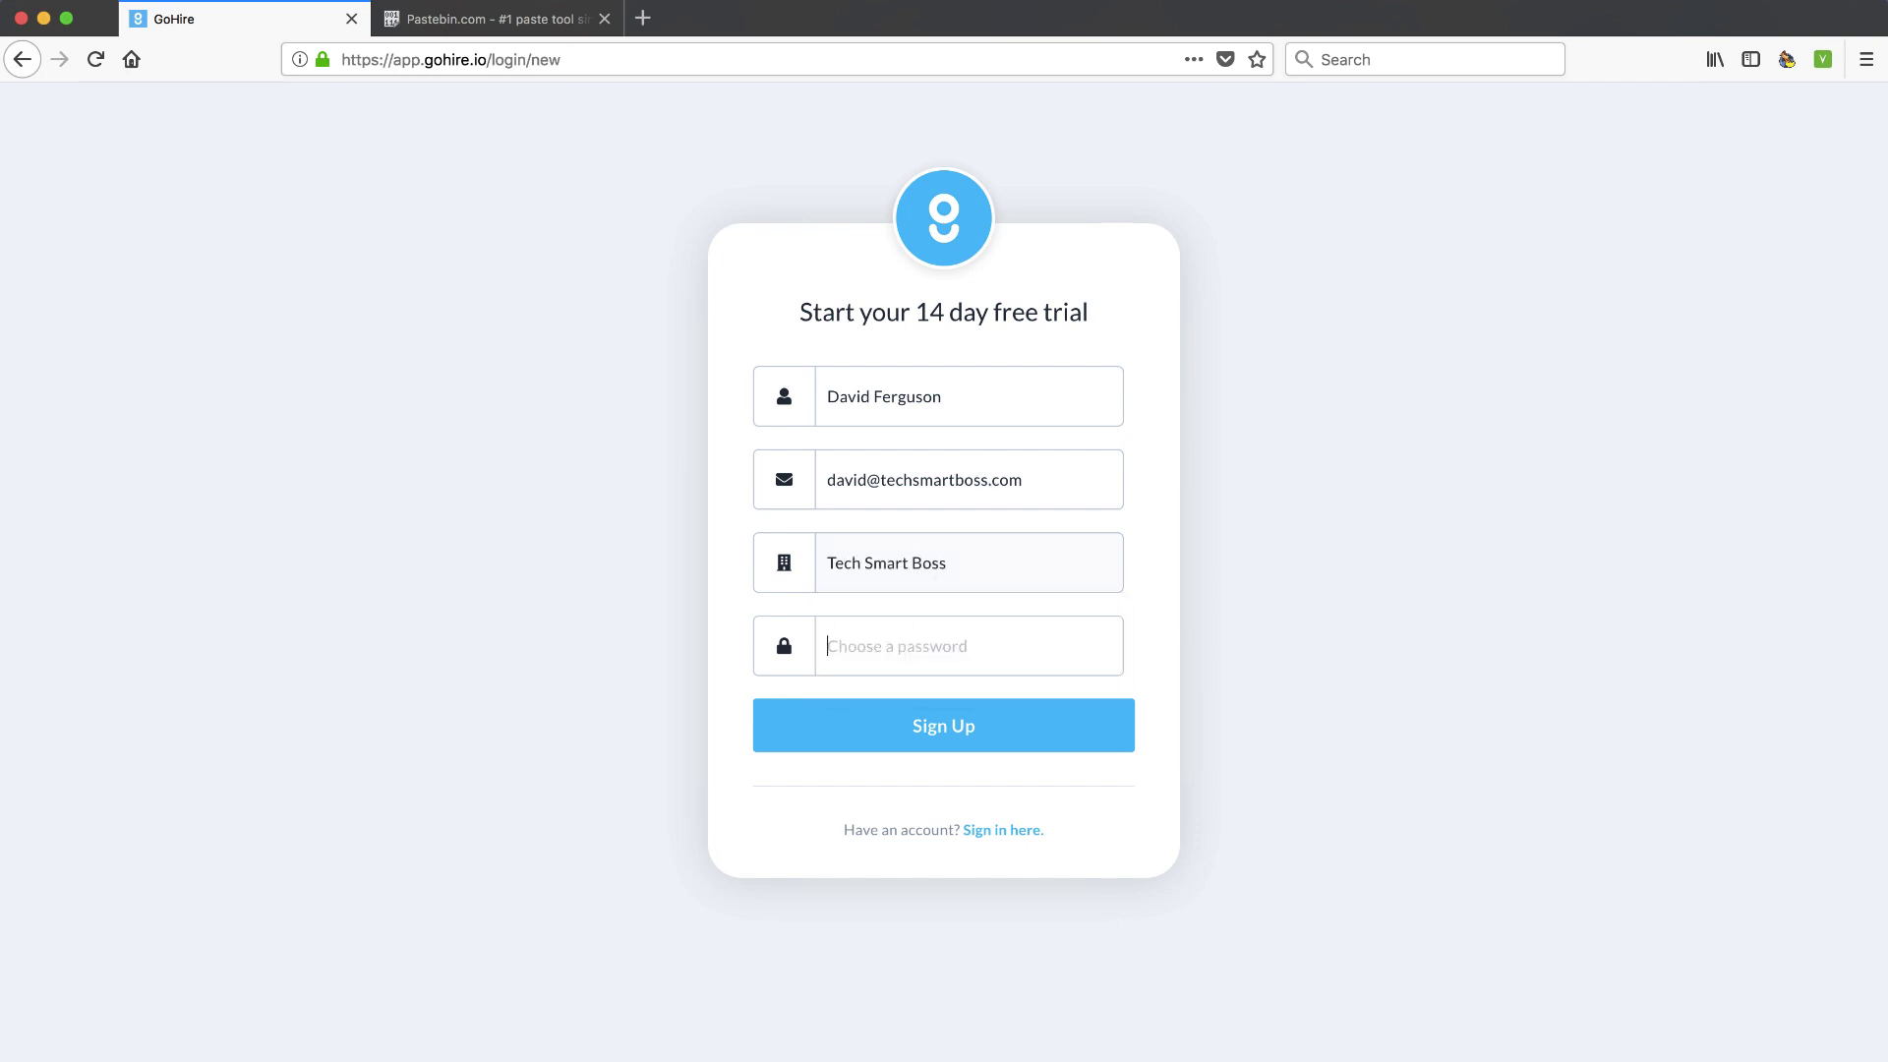
pyautogui.write('••')
pyautogui.click(946, 736)
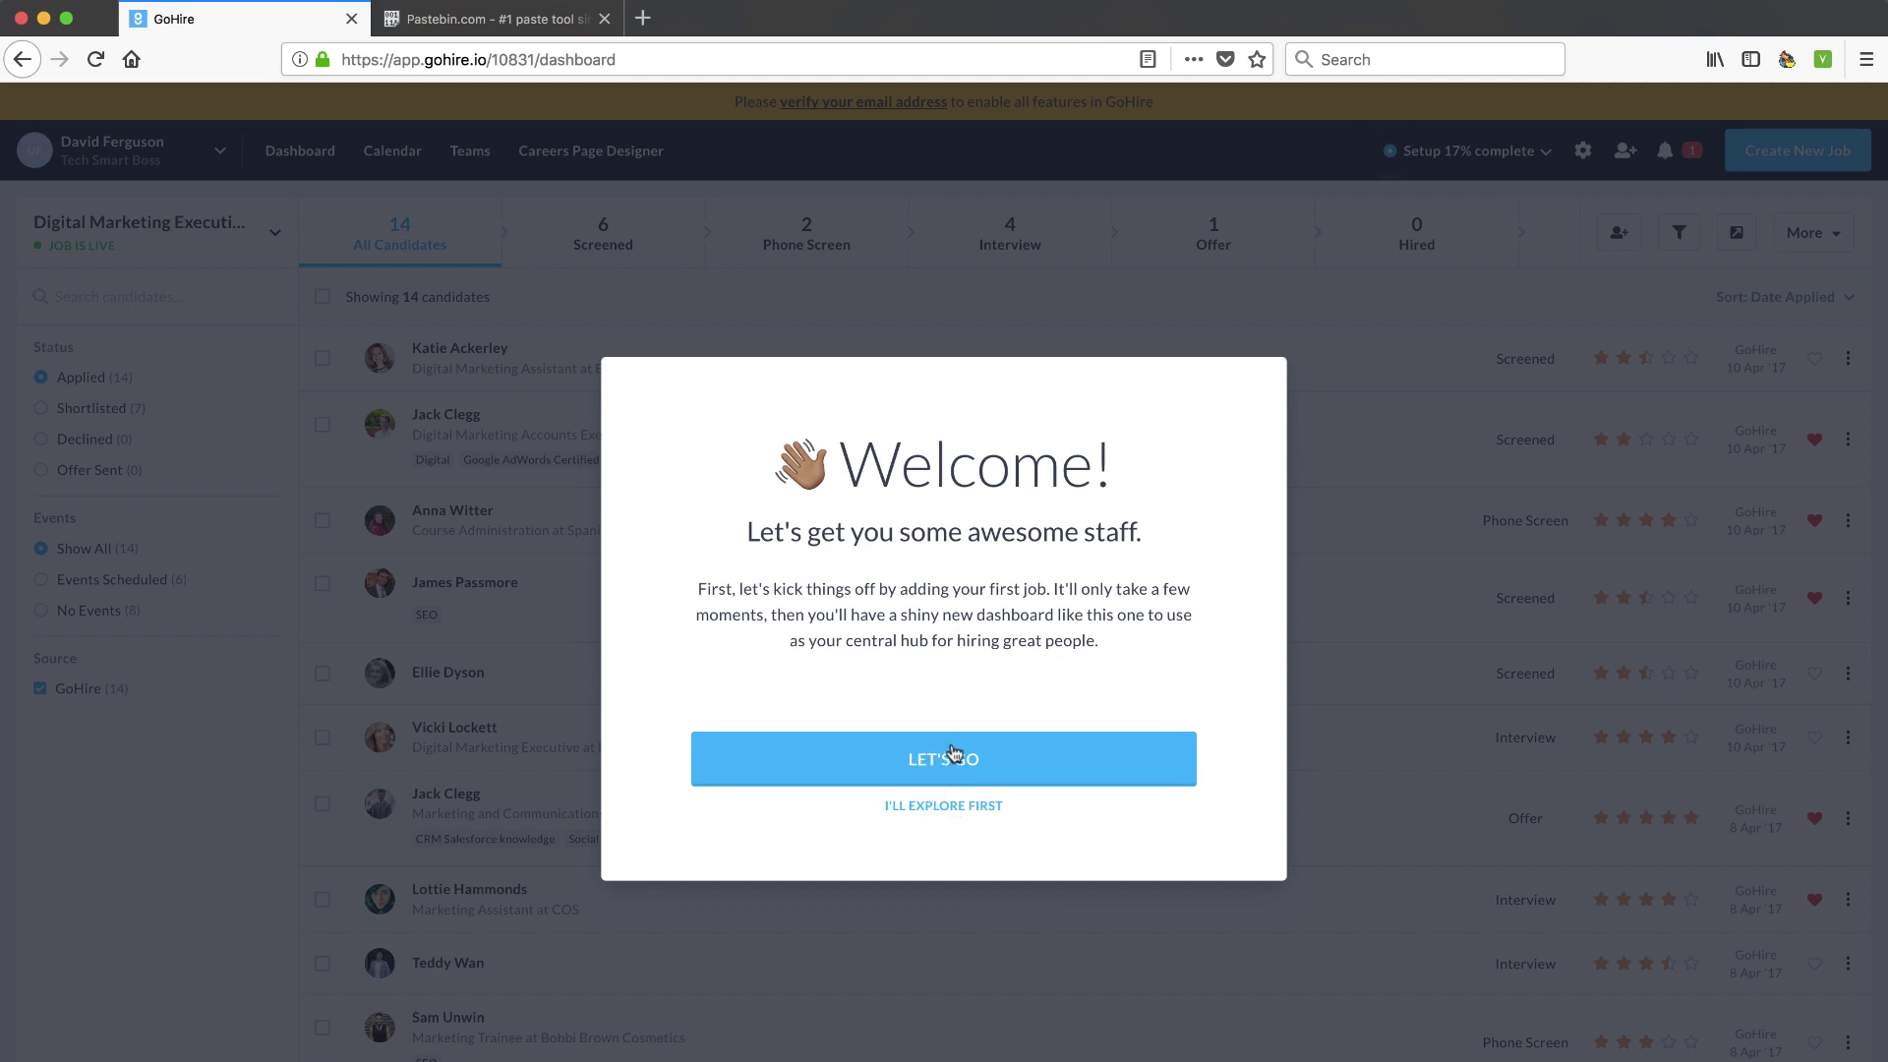
# Dismiss the Welcome modal with LET'S GO and close the Intercom chat popup
pyautogui.click(929, 808)
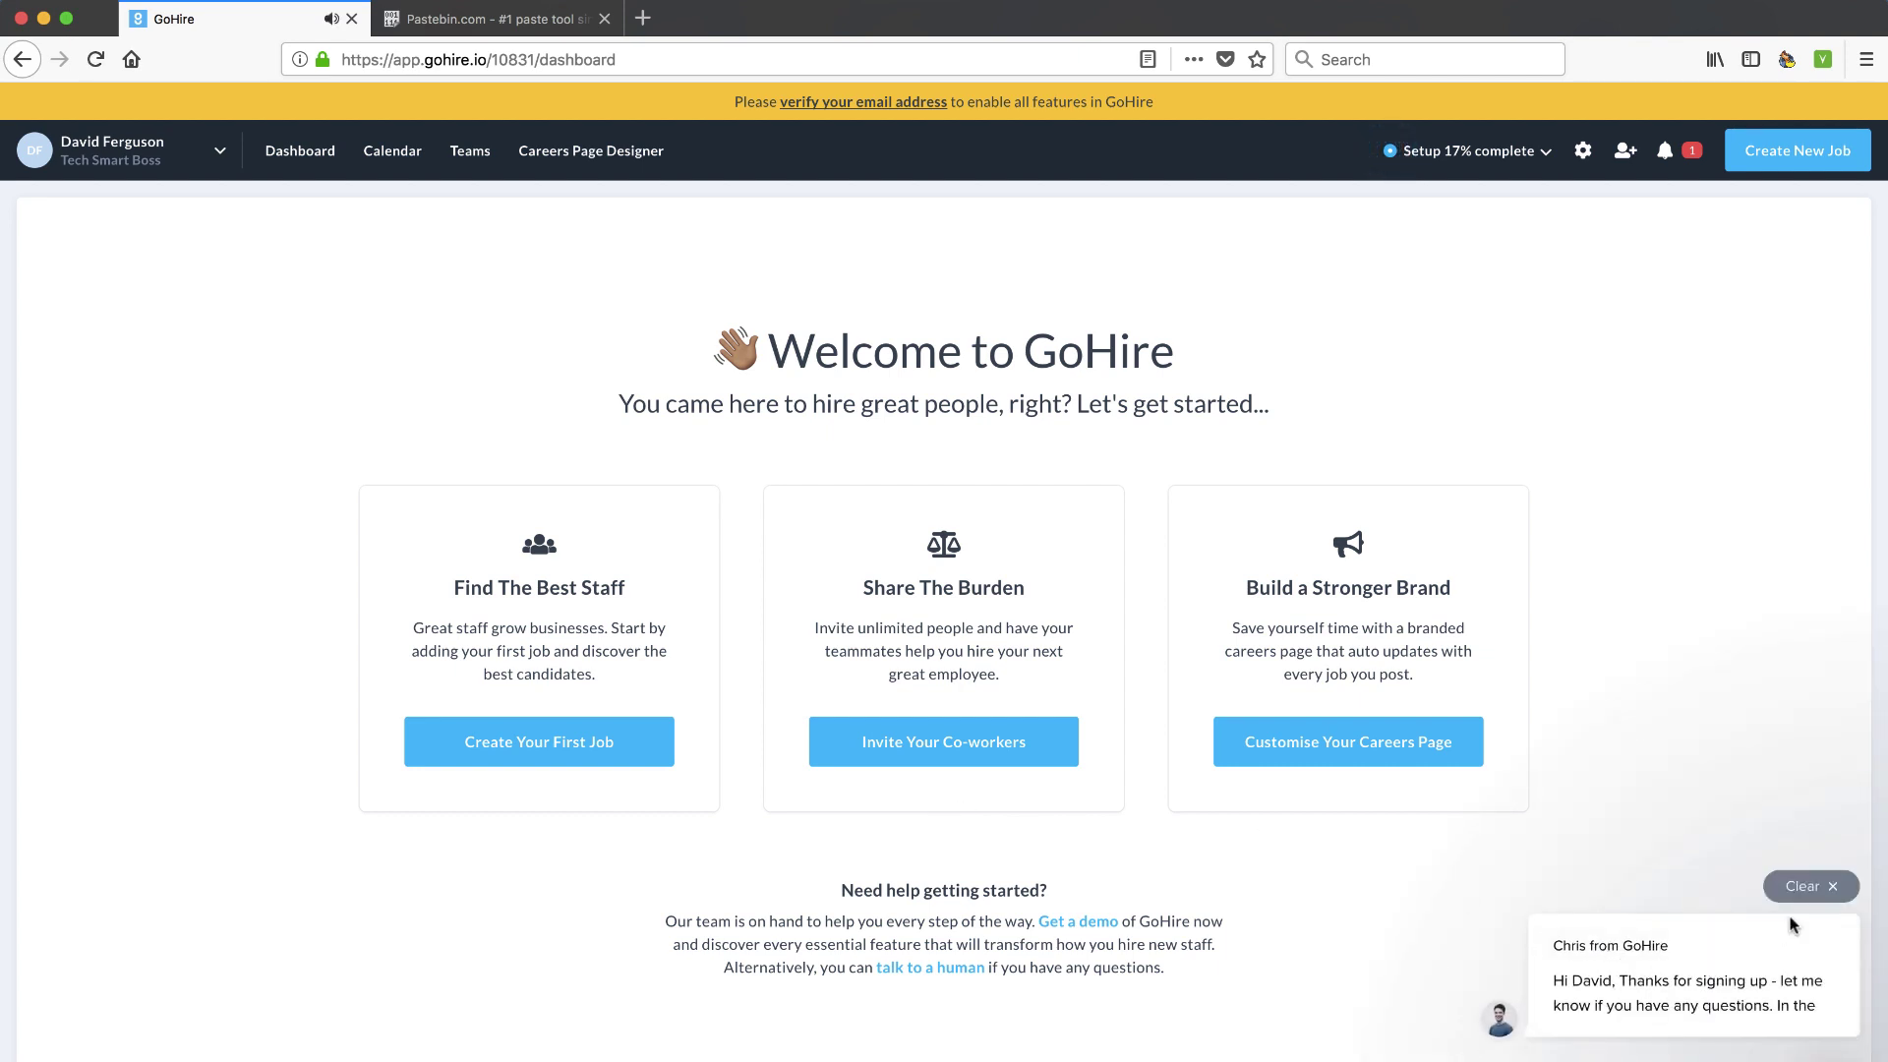
pyautogui.click(1786, 882)
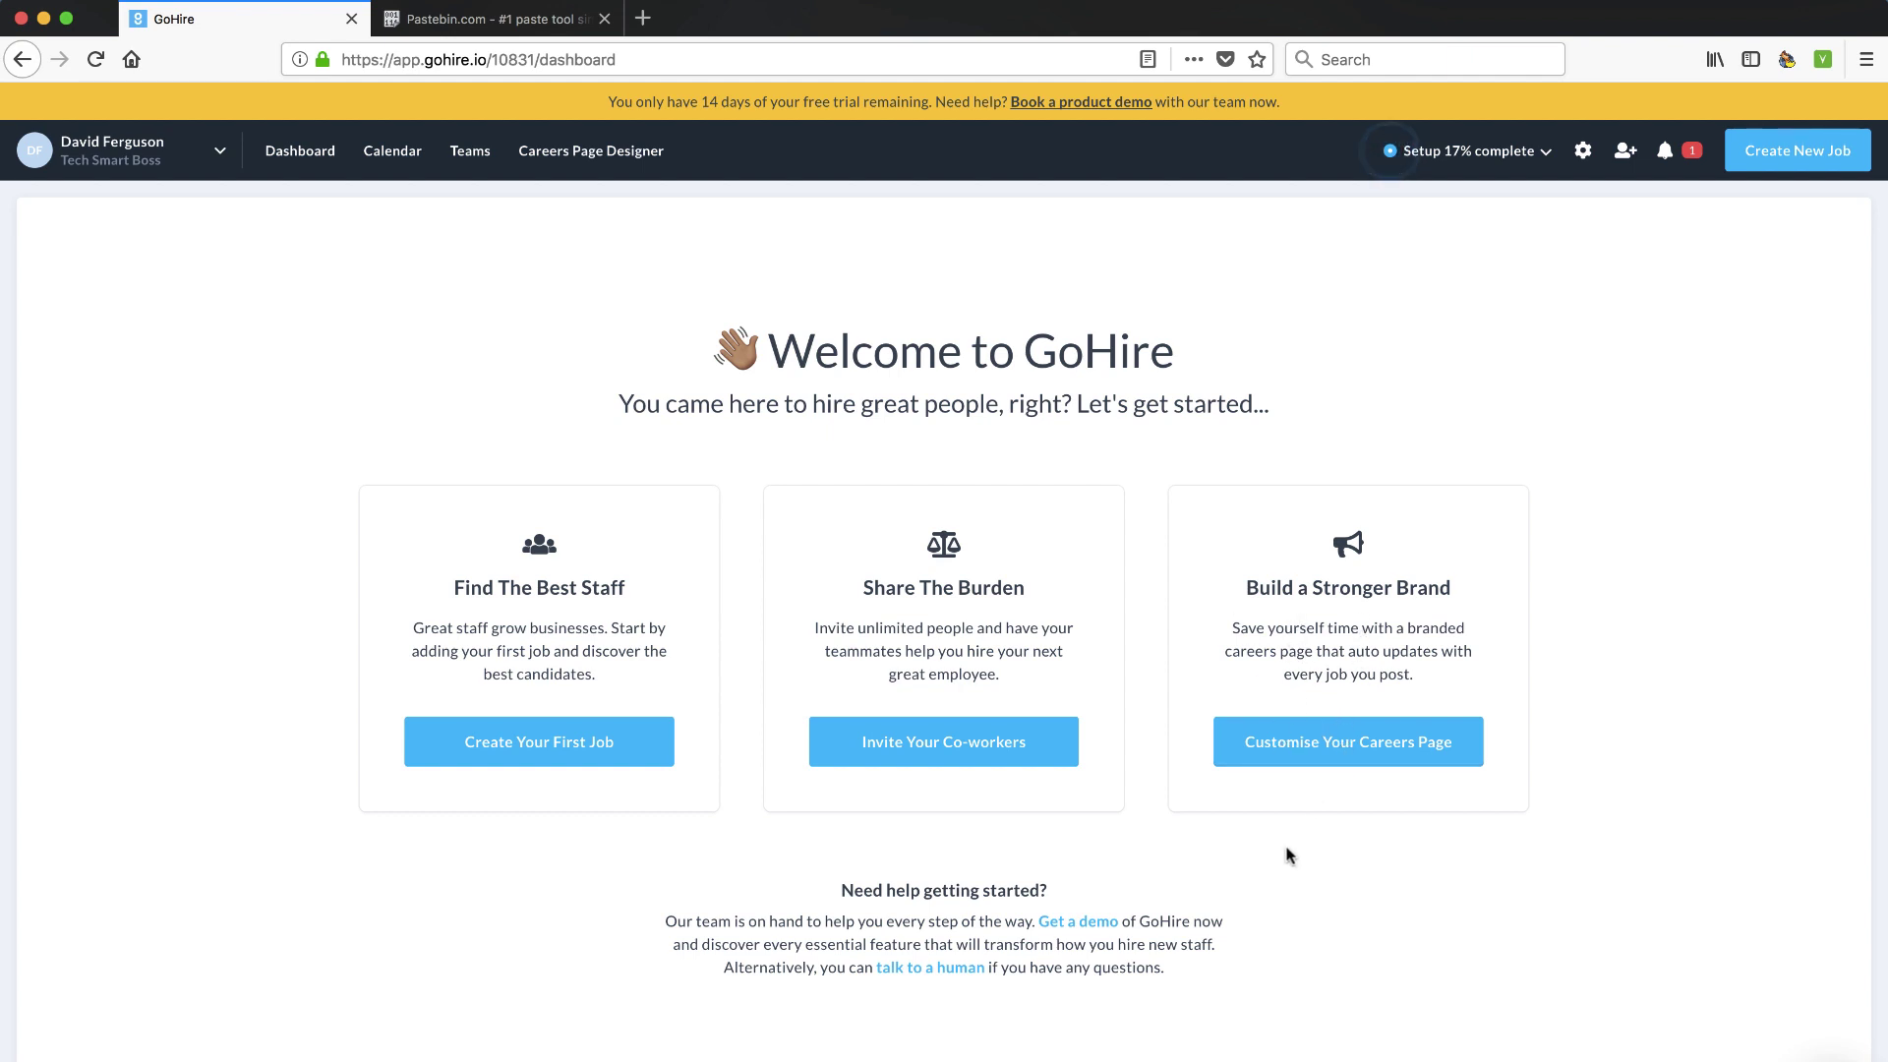
pyautogui.click(1340, 755)
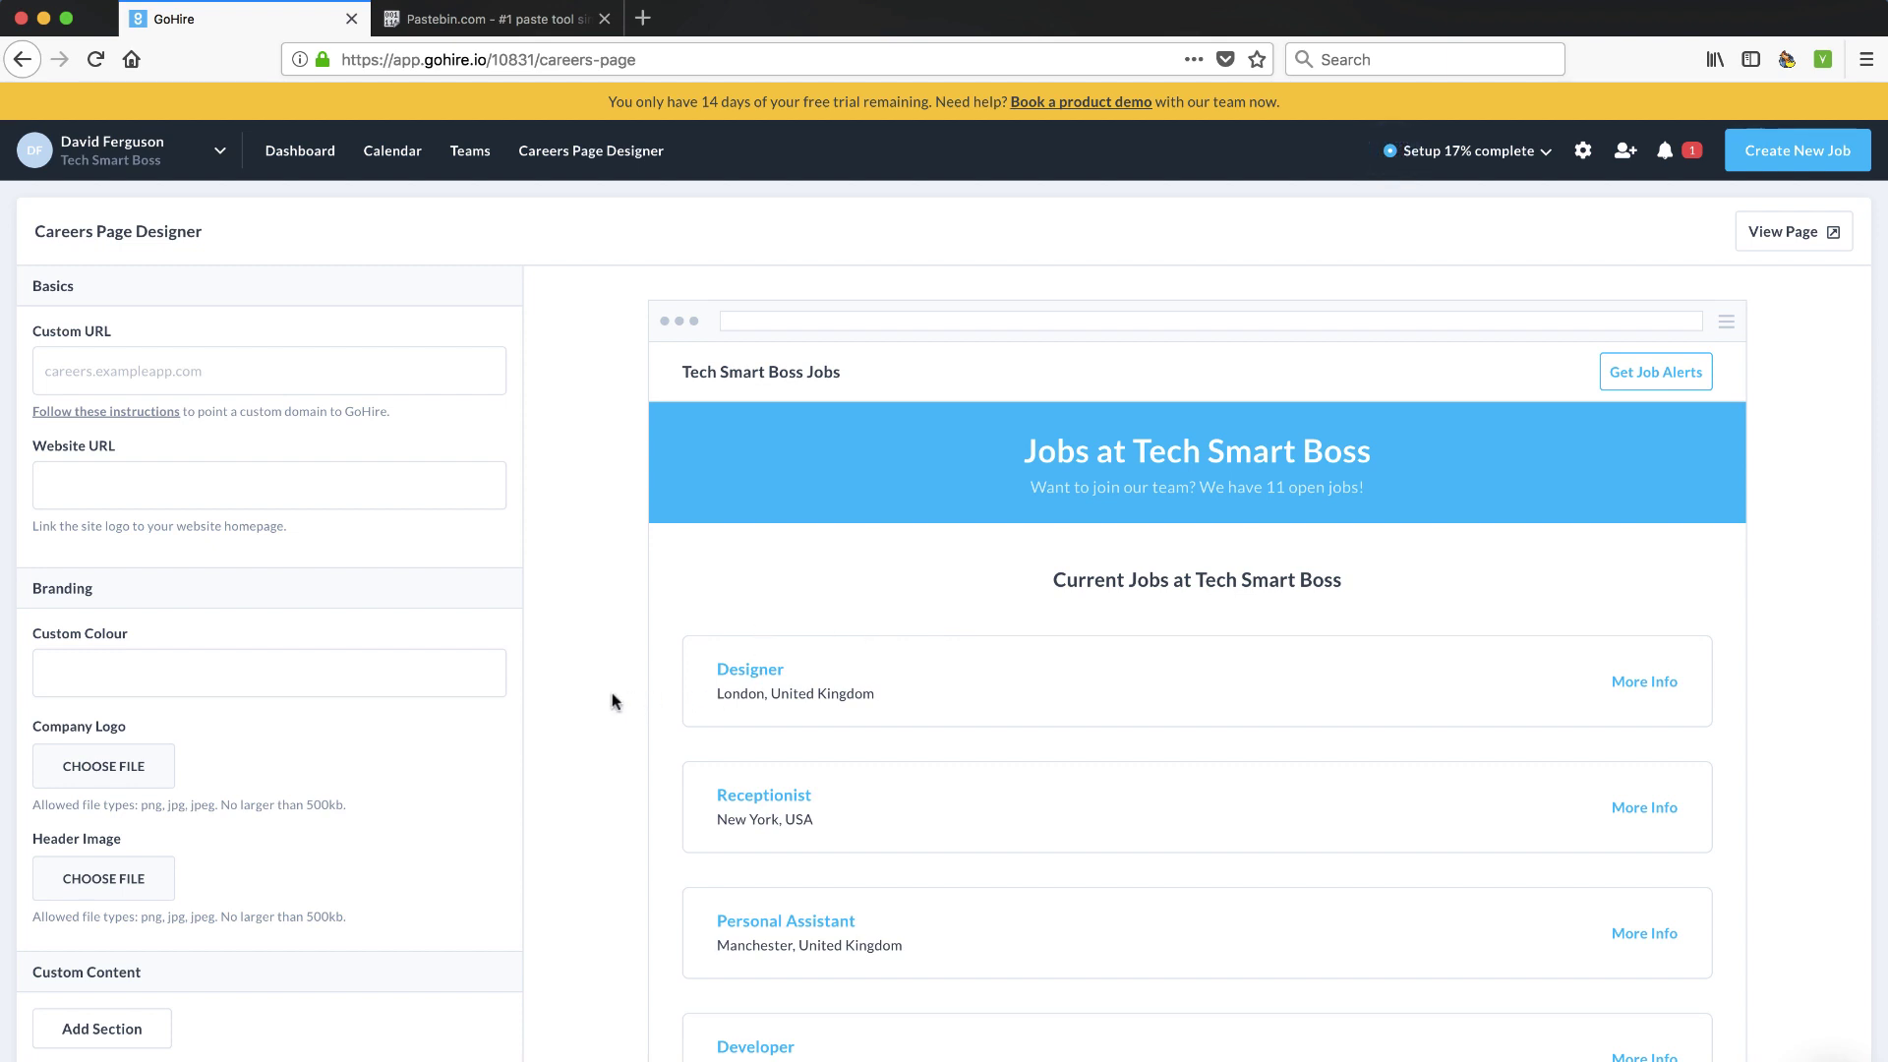
pyautogui.click(83, 370)
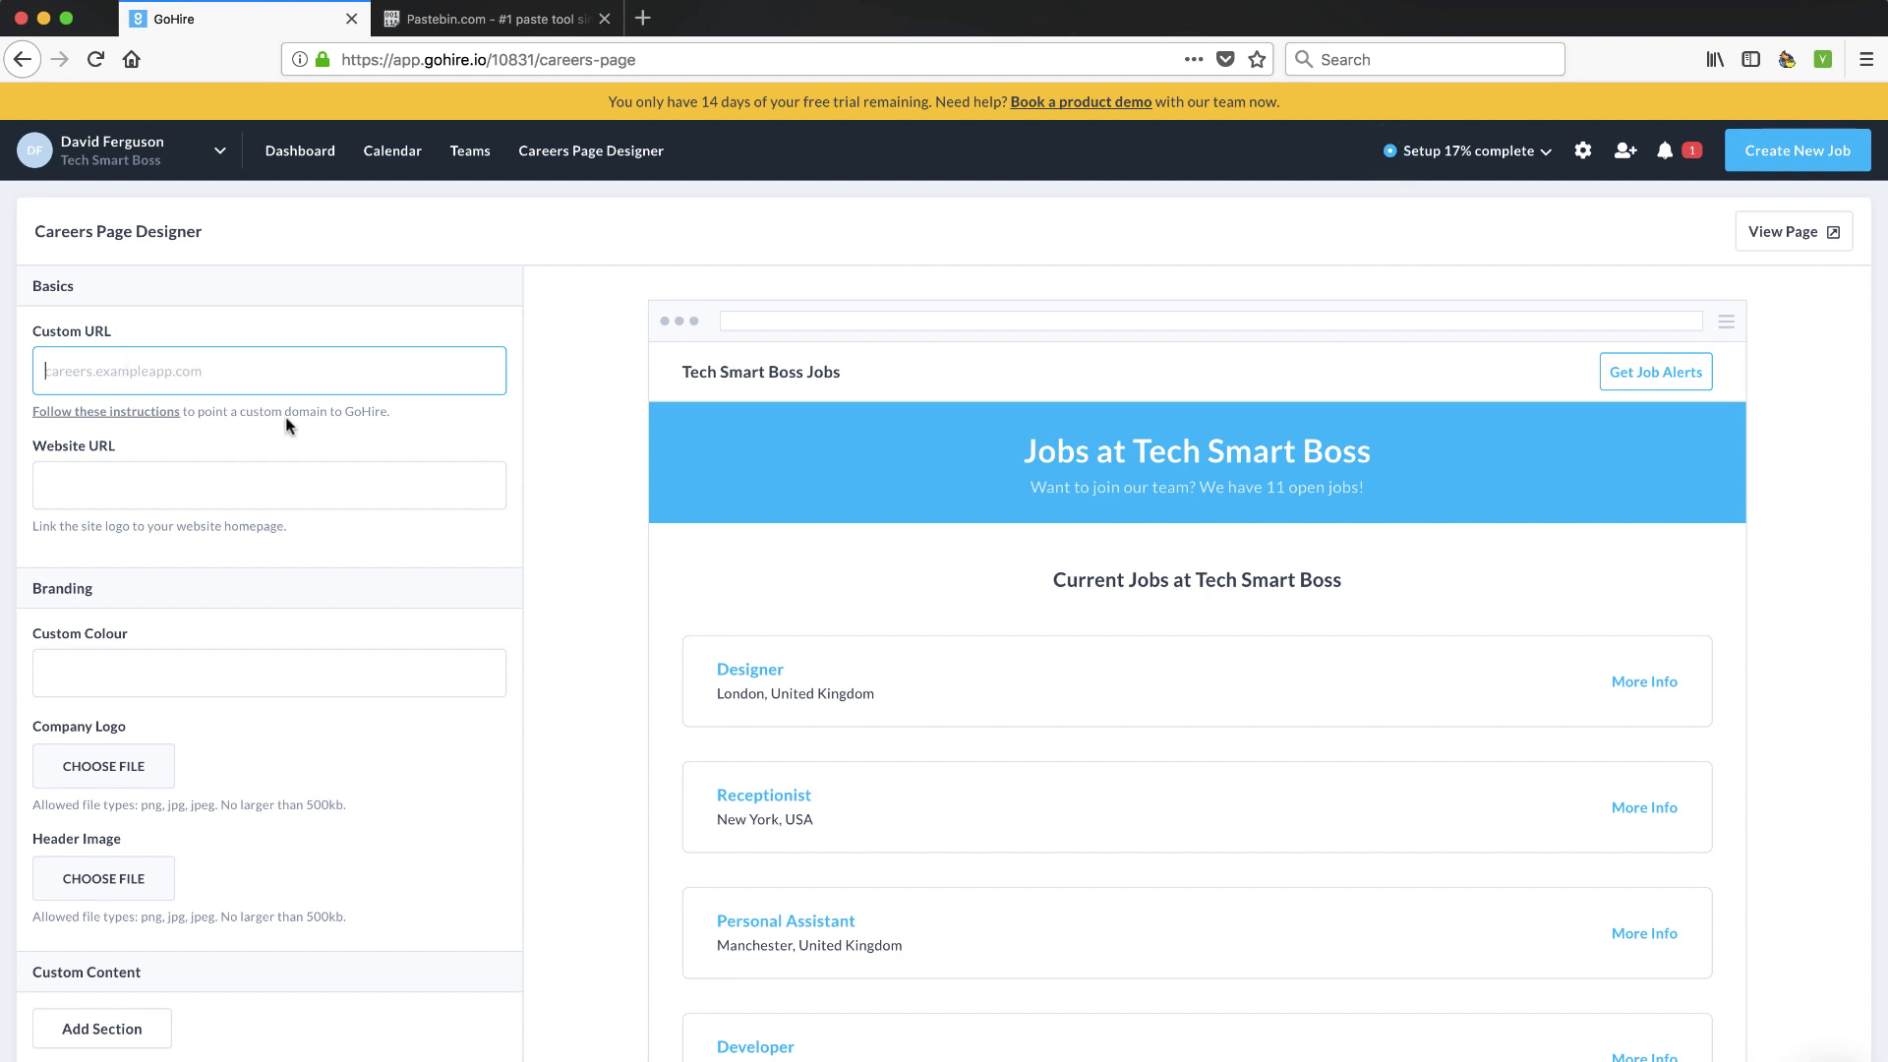
pyautogui.click(214, 483)
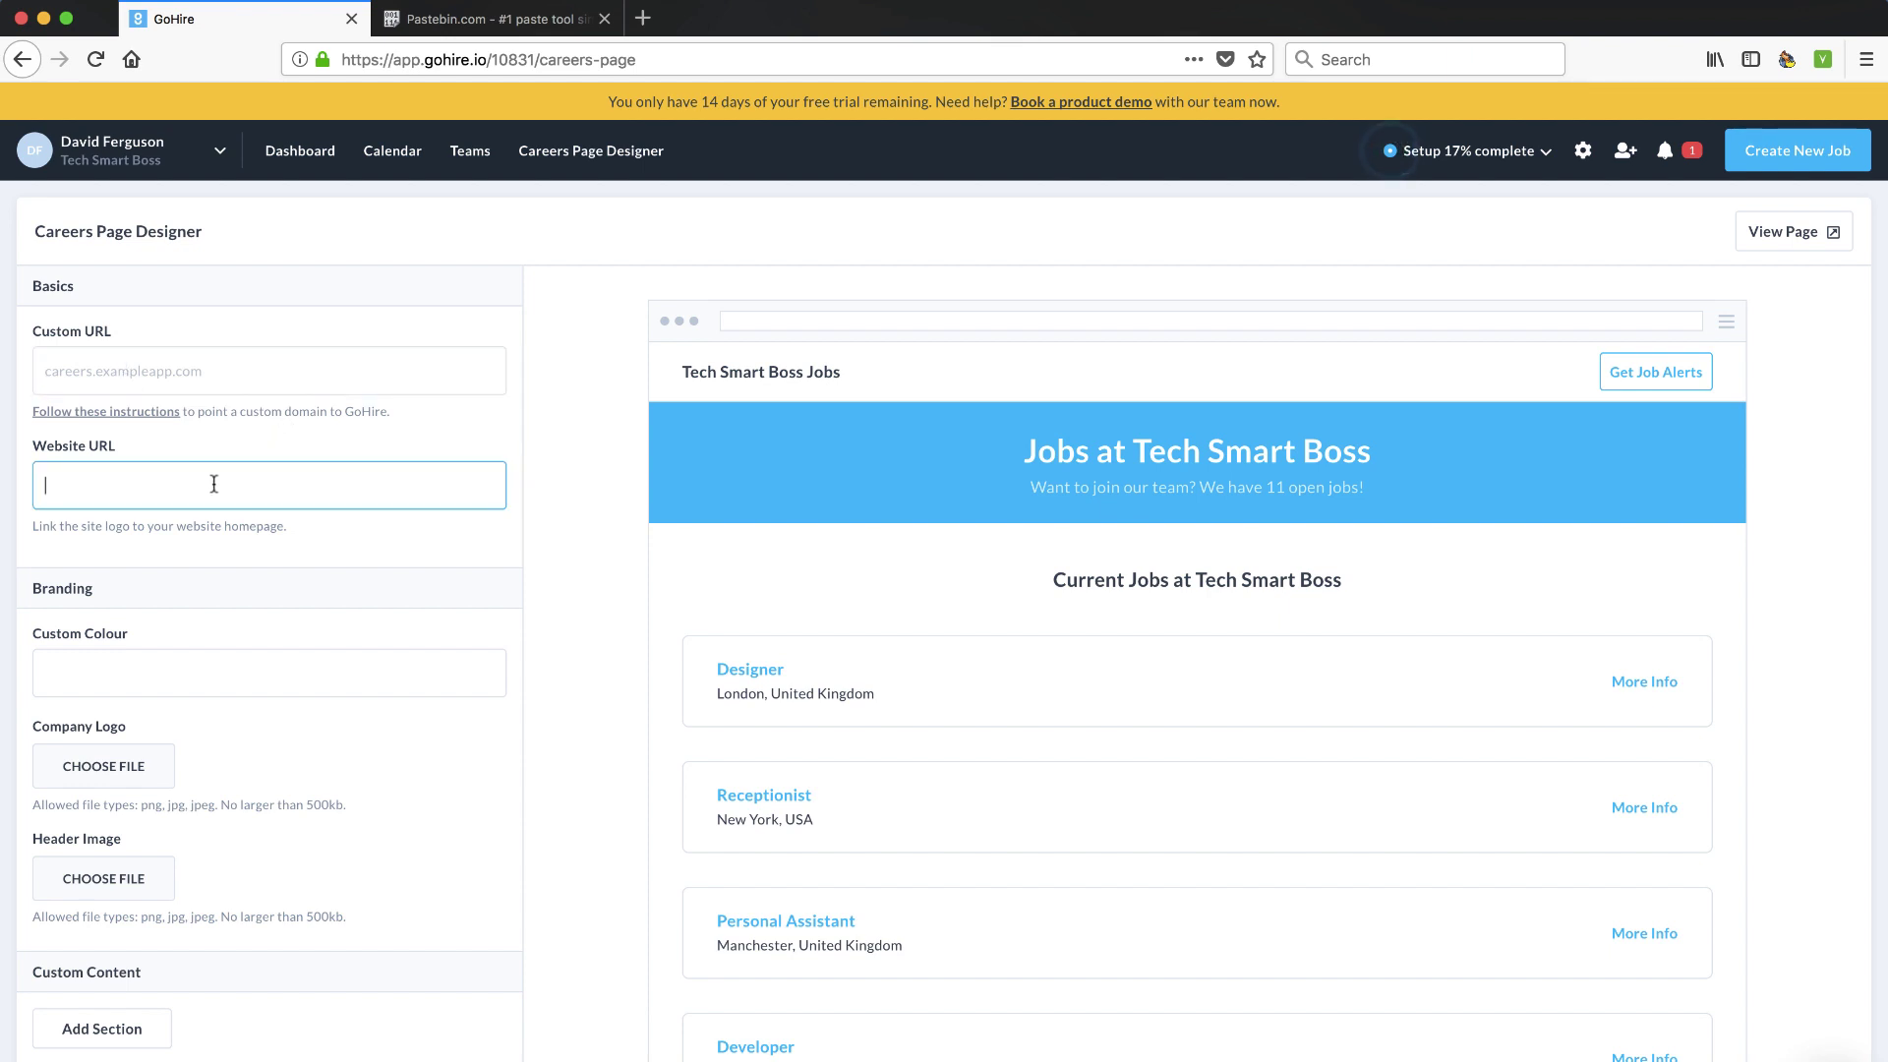
pyautogui.write('https://www.techsmartboss.com')
pyautogui.scroll(-3, 216, 620)
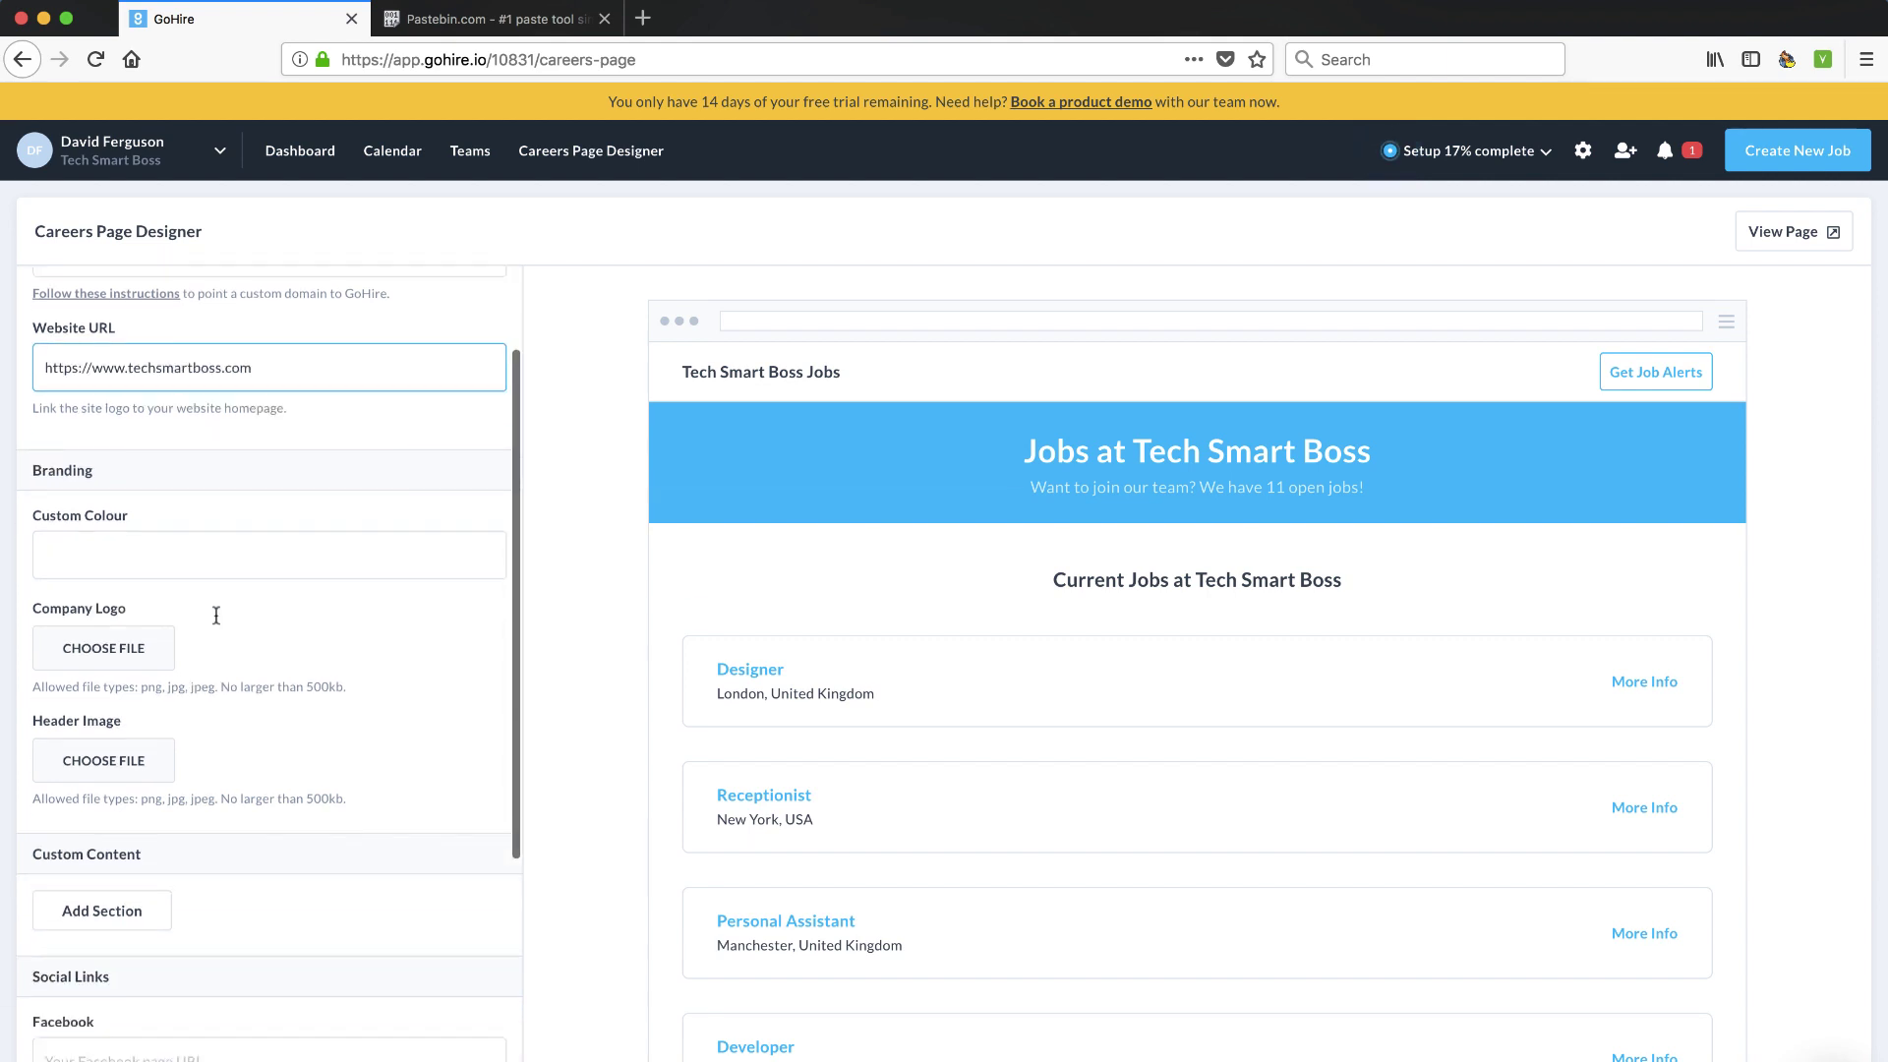
# Set the careers page custom colour to hex #005fac
pyautogui.click(153, 546)
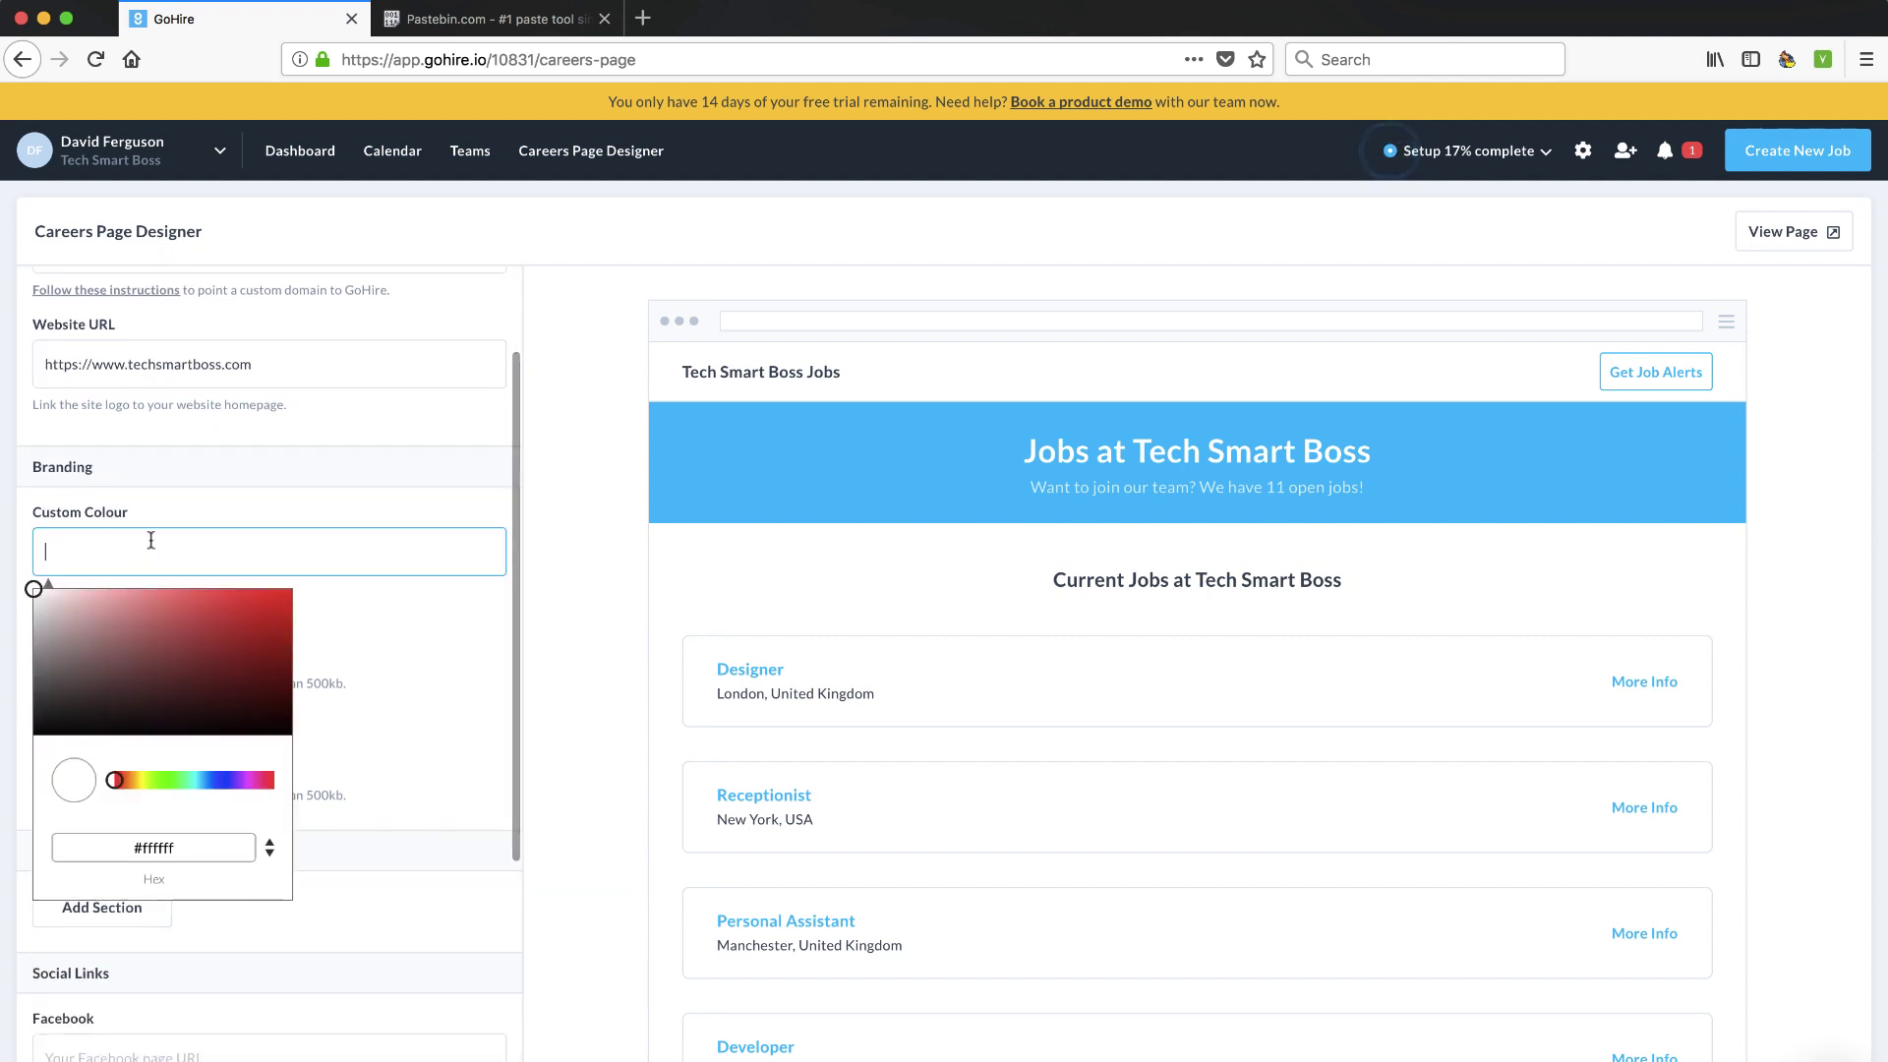
pyautogui.doubleClick(154, 846)
pyautogui.write('000')
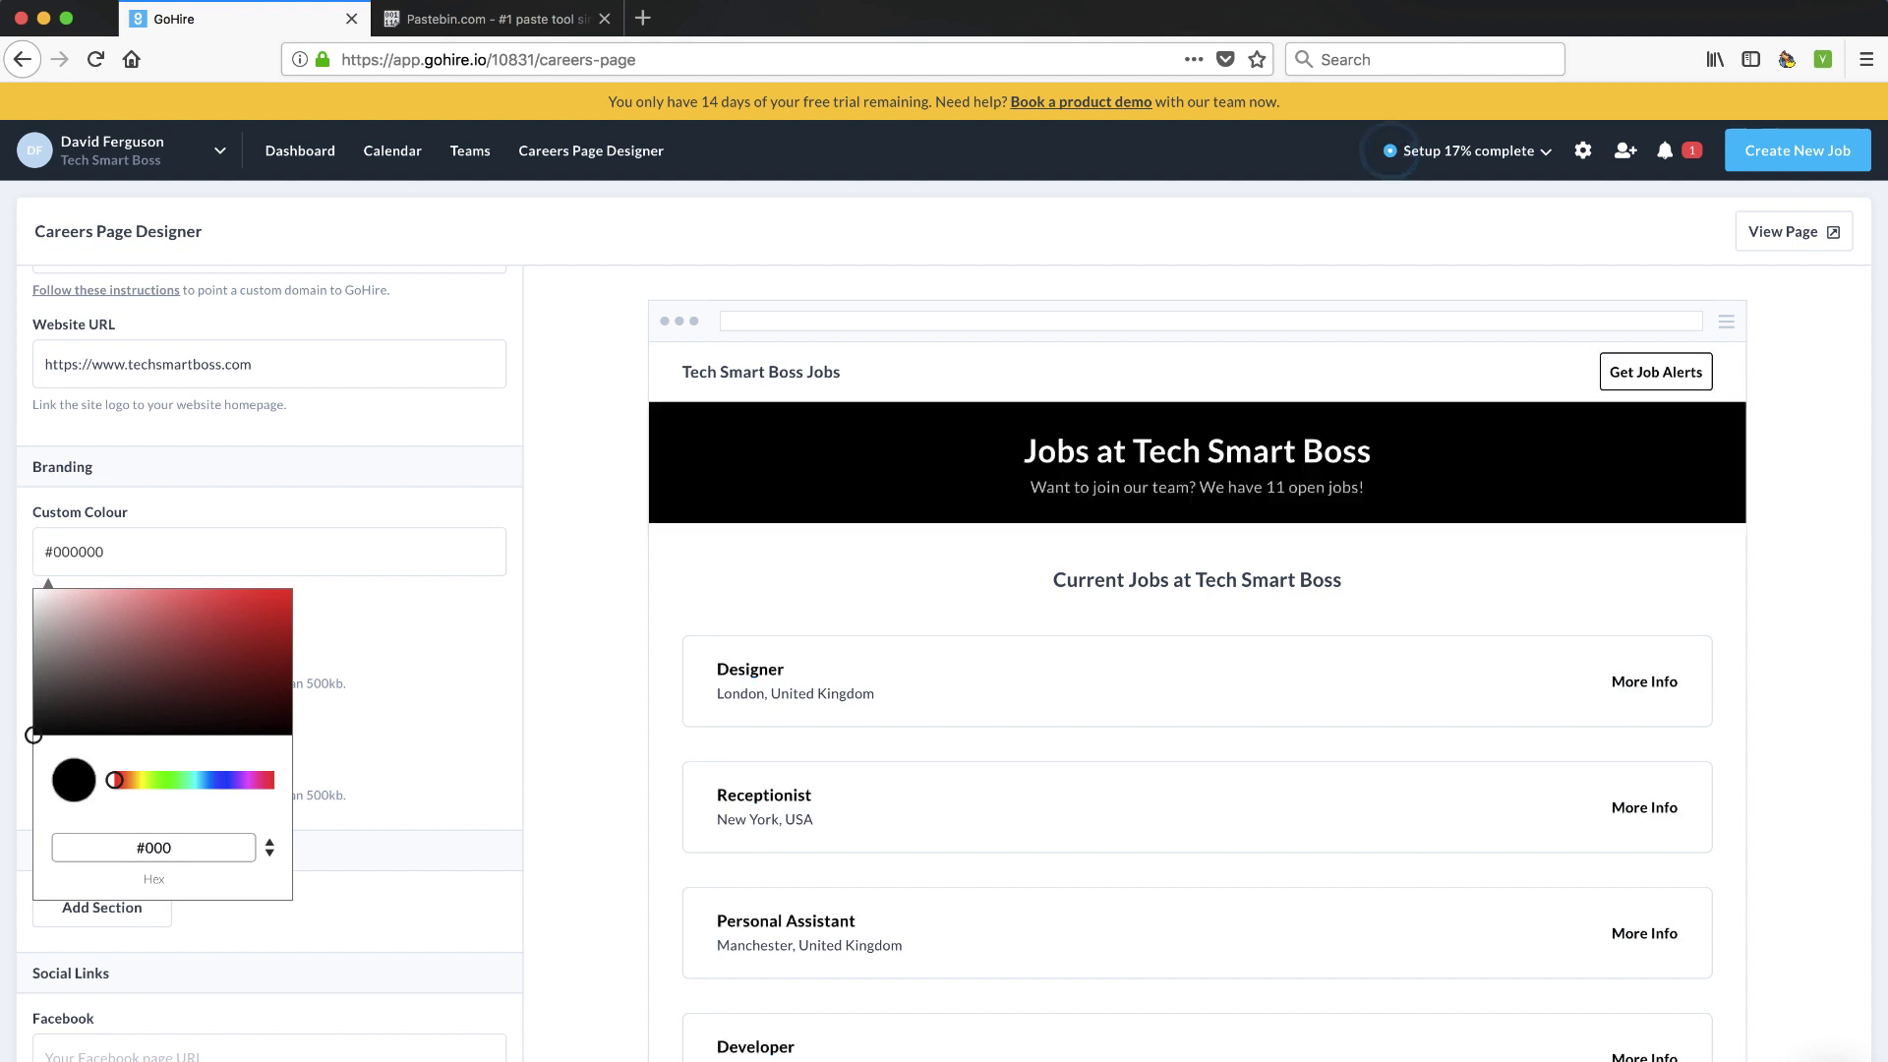
pyautogui.write('0')
pyautogui.press('BackSpace')
pyautogui.press('BackSpace')
pyautogui.write('5fac')
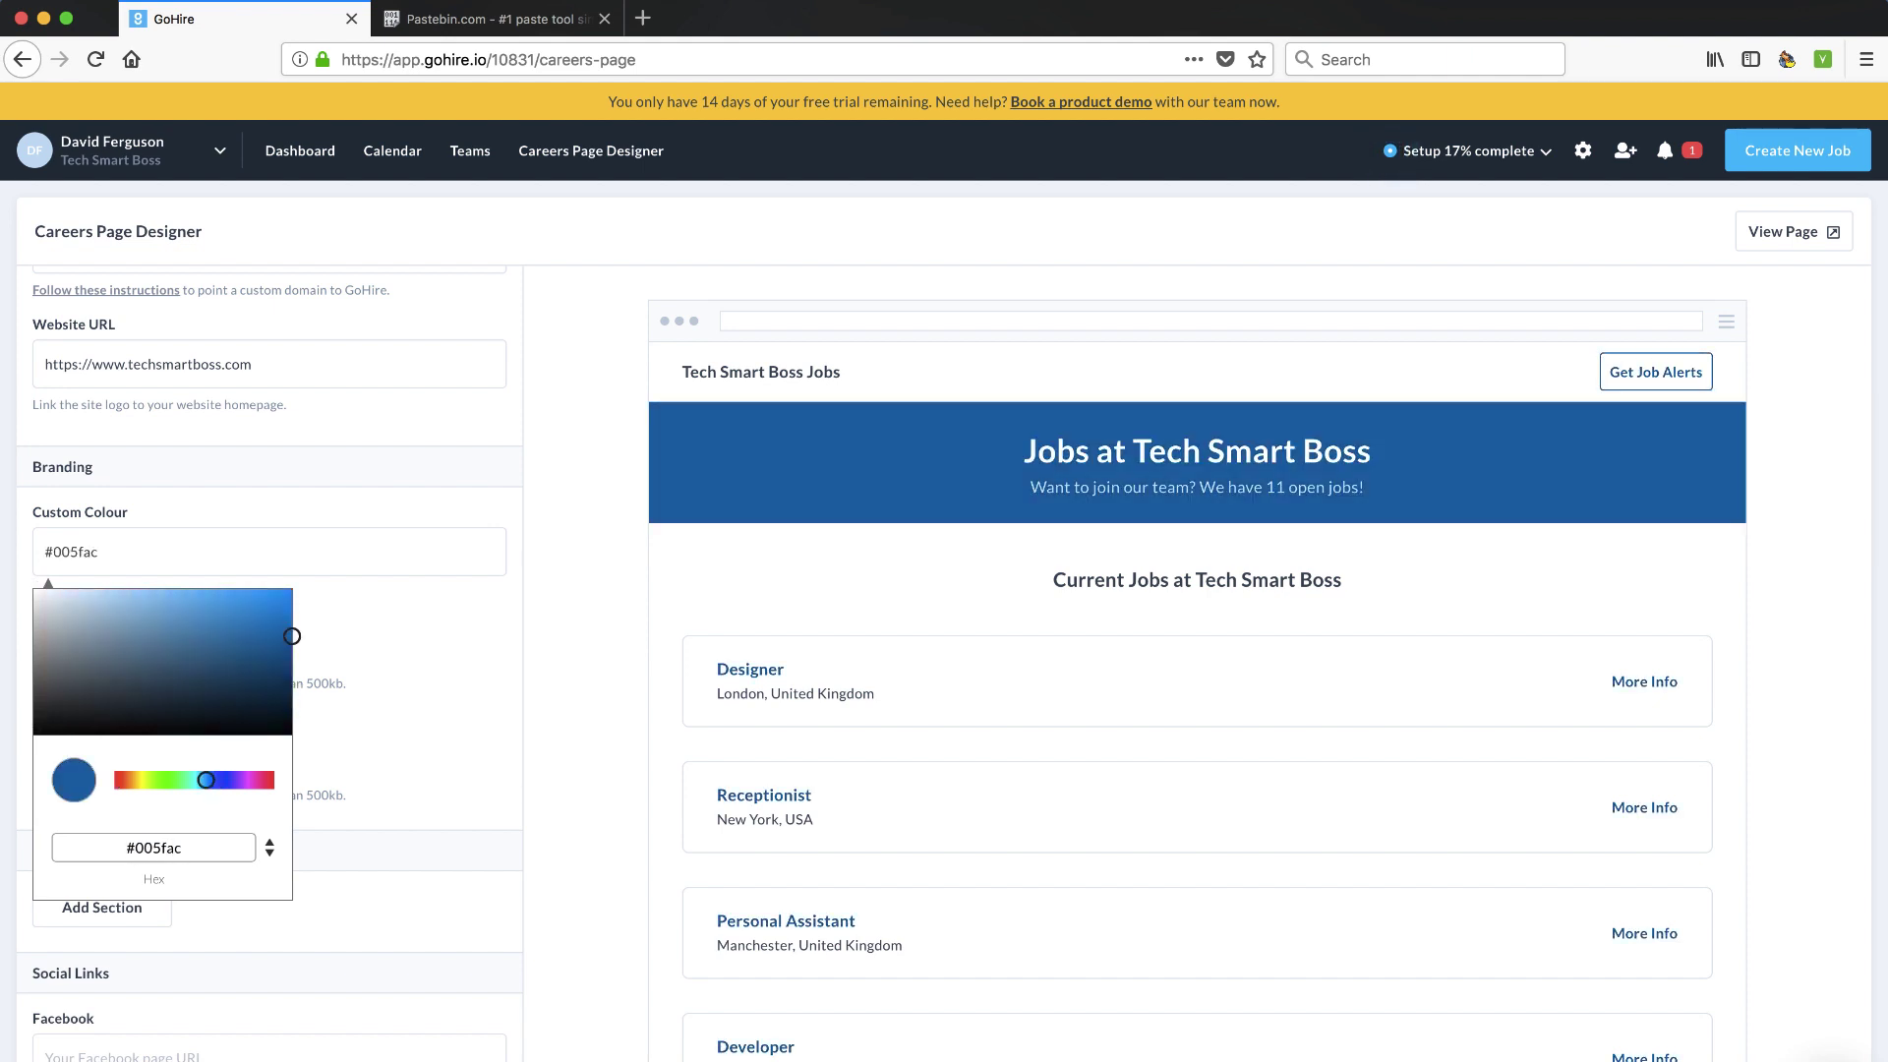
pyautogui.click(472, 721)
pyautogui.scroll(-1, 335, 814)
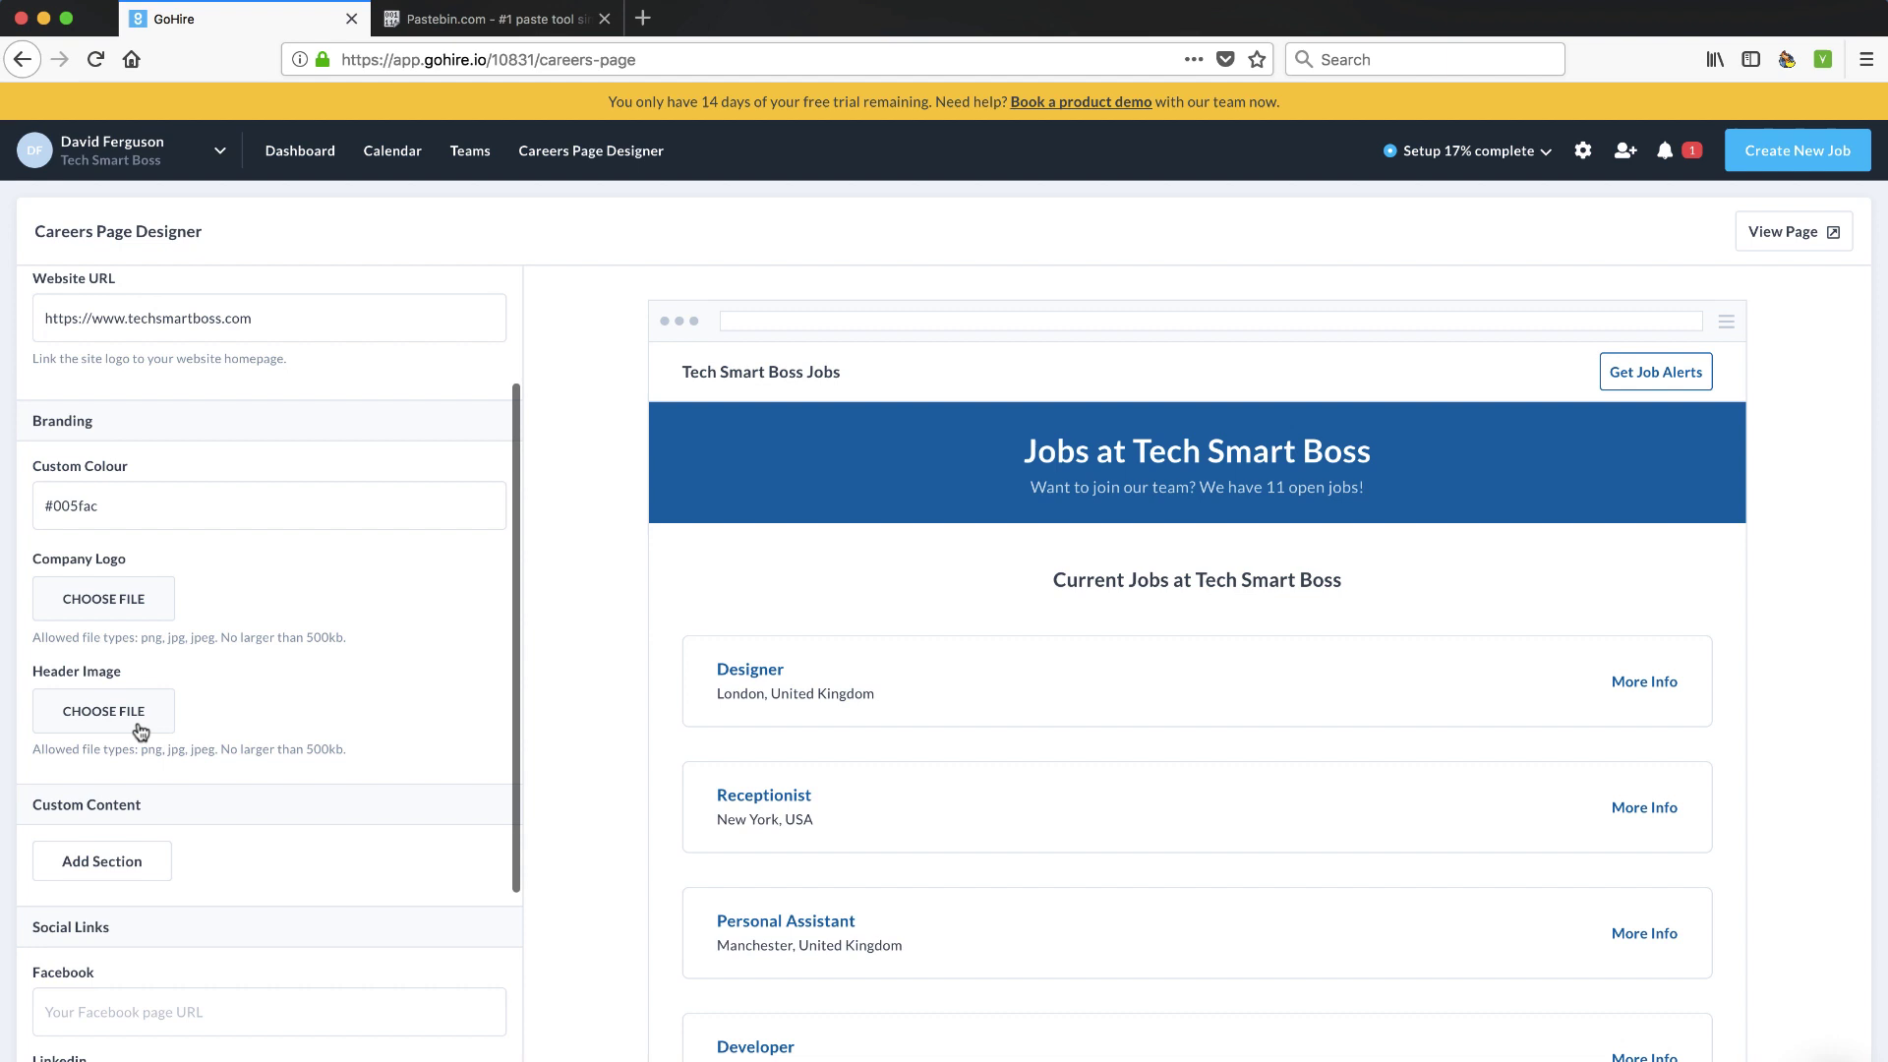
pyautogui.scroll(-5, 140, 730)
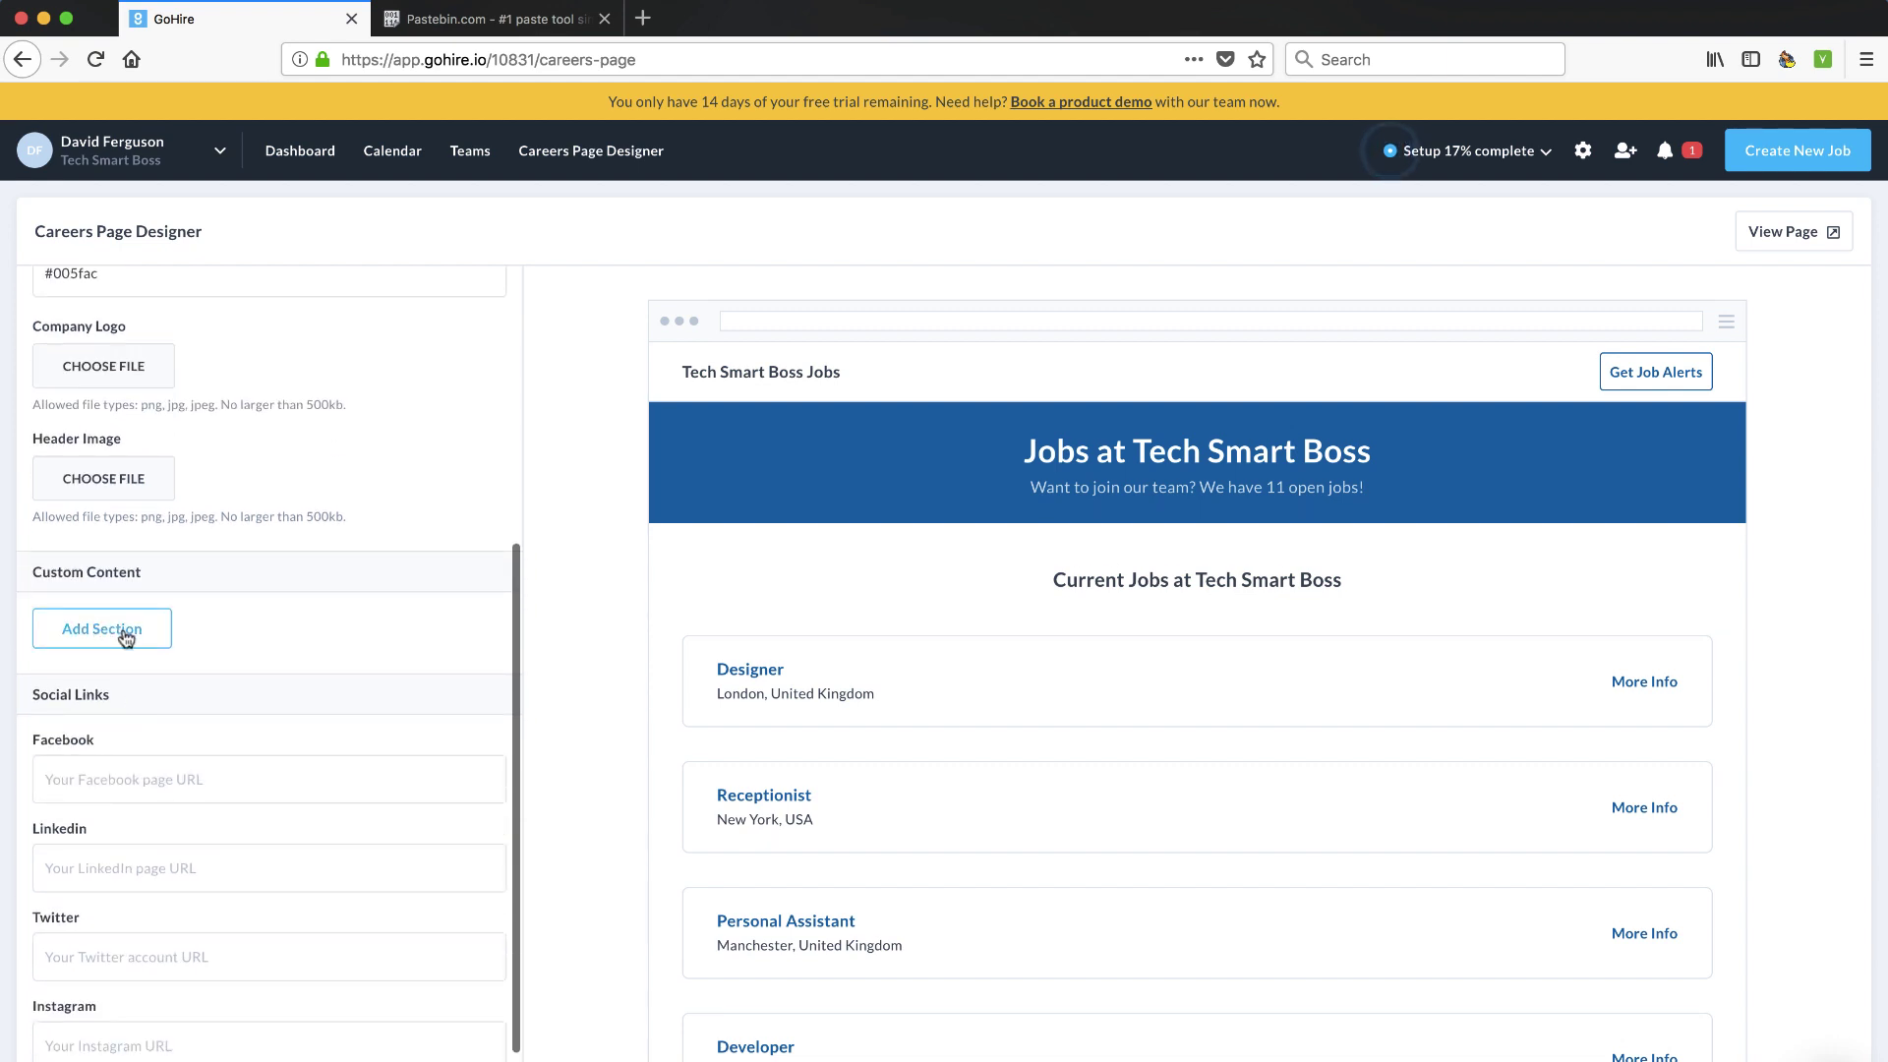
# Add a custom section titled 'About Us' with content 'test data' and check the preview
pyautogui.click(103, 603)
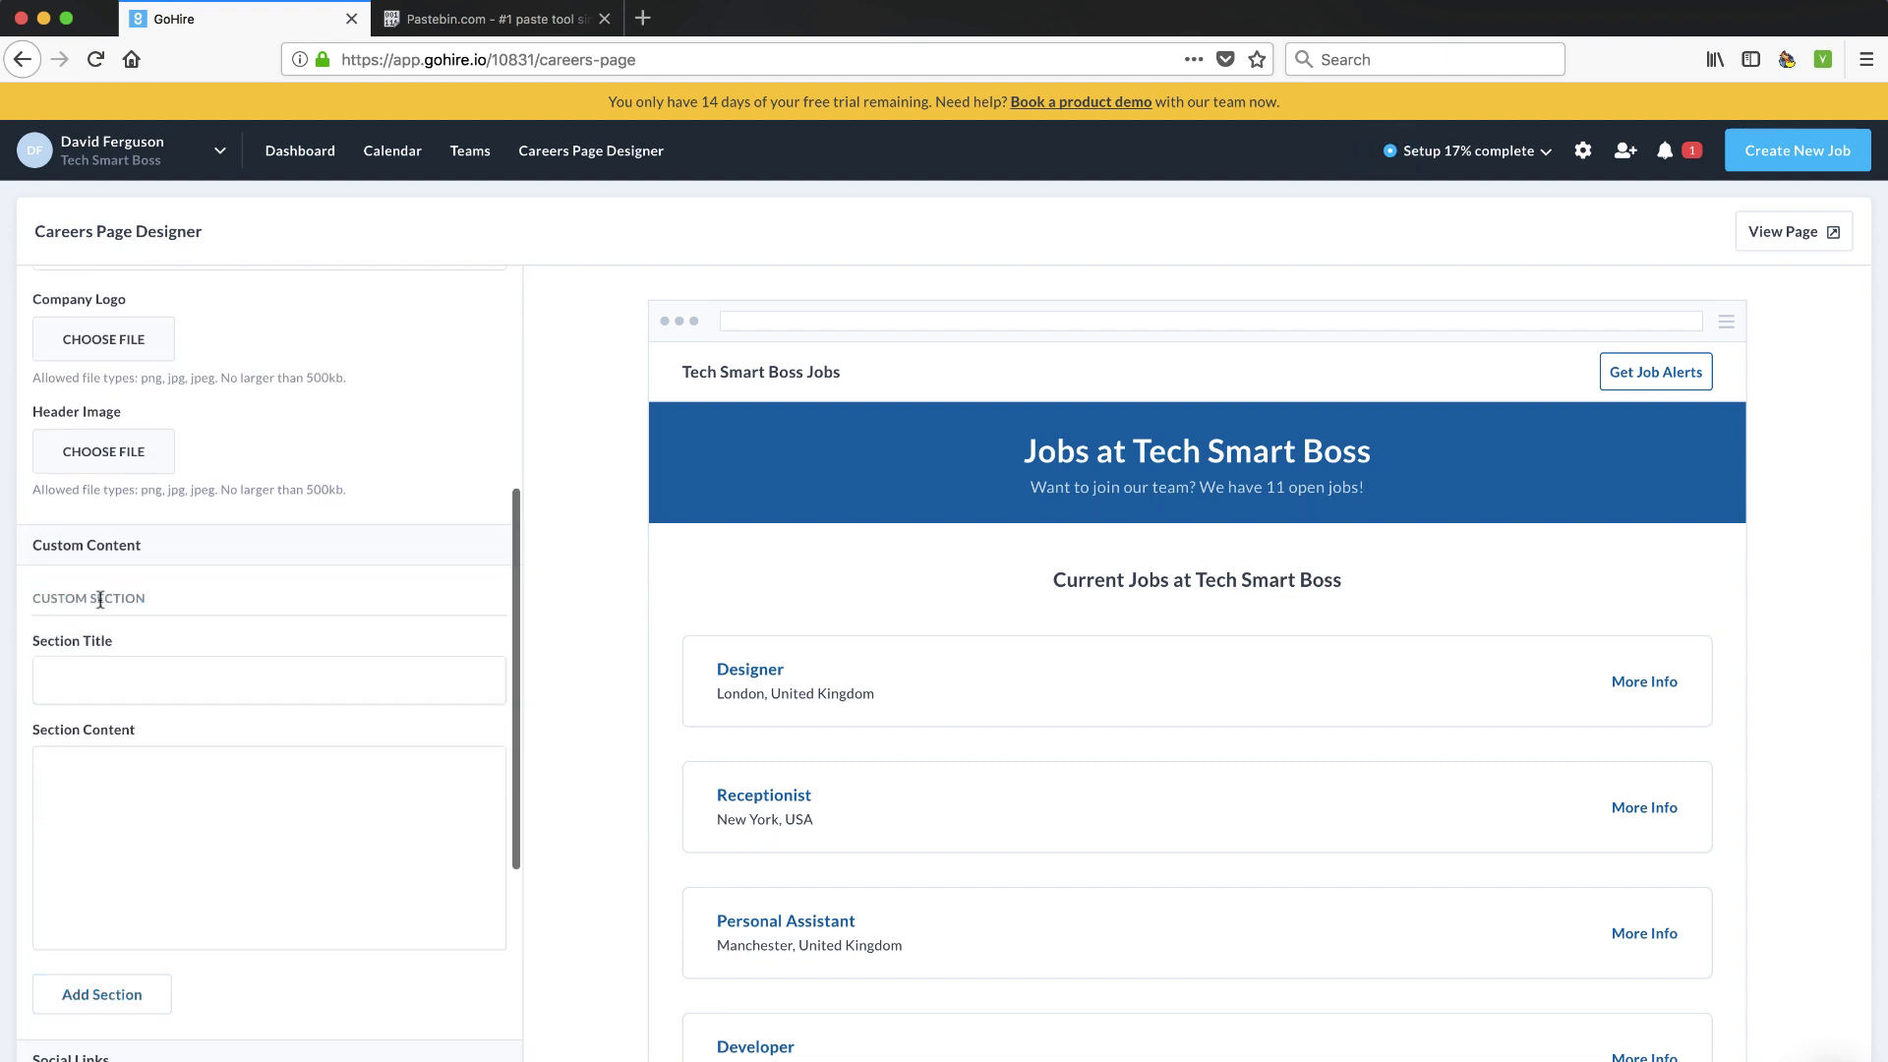
pyautogui.click(180, 682)
pyautogui.write('Ab')
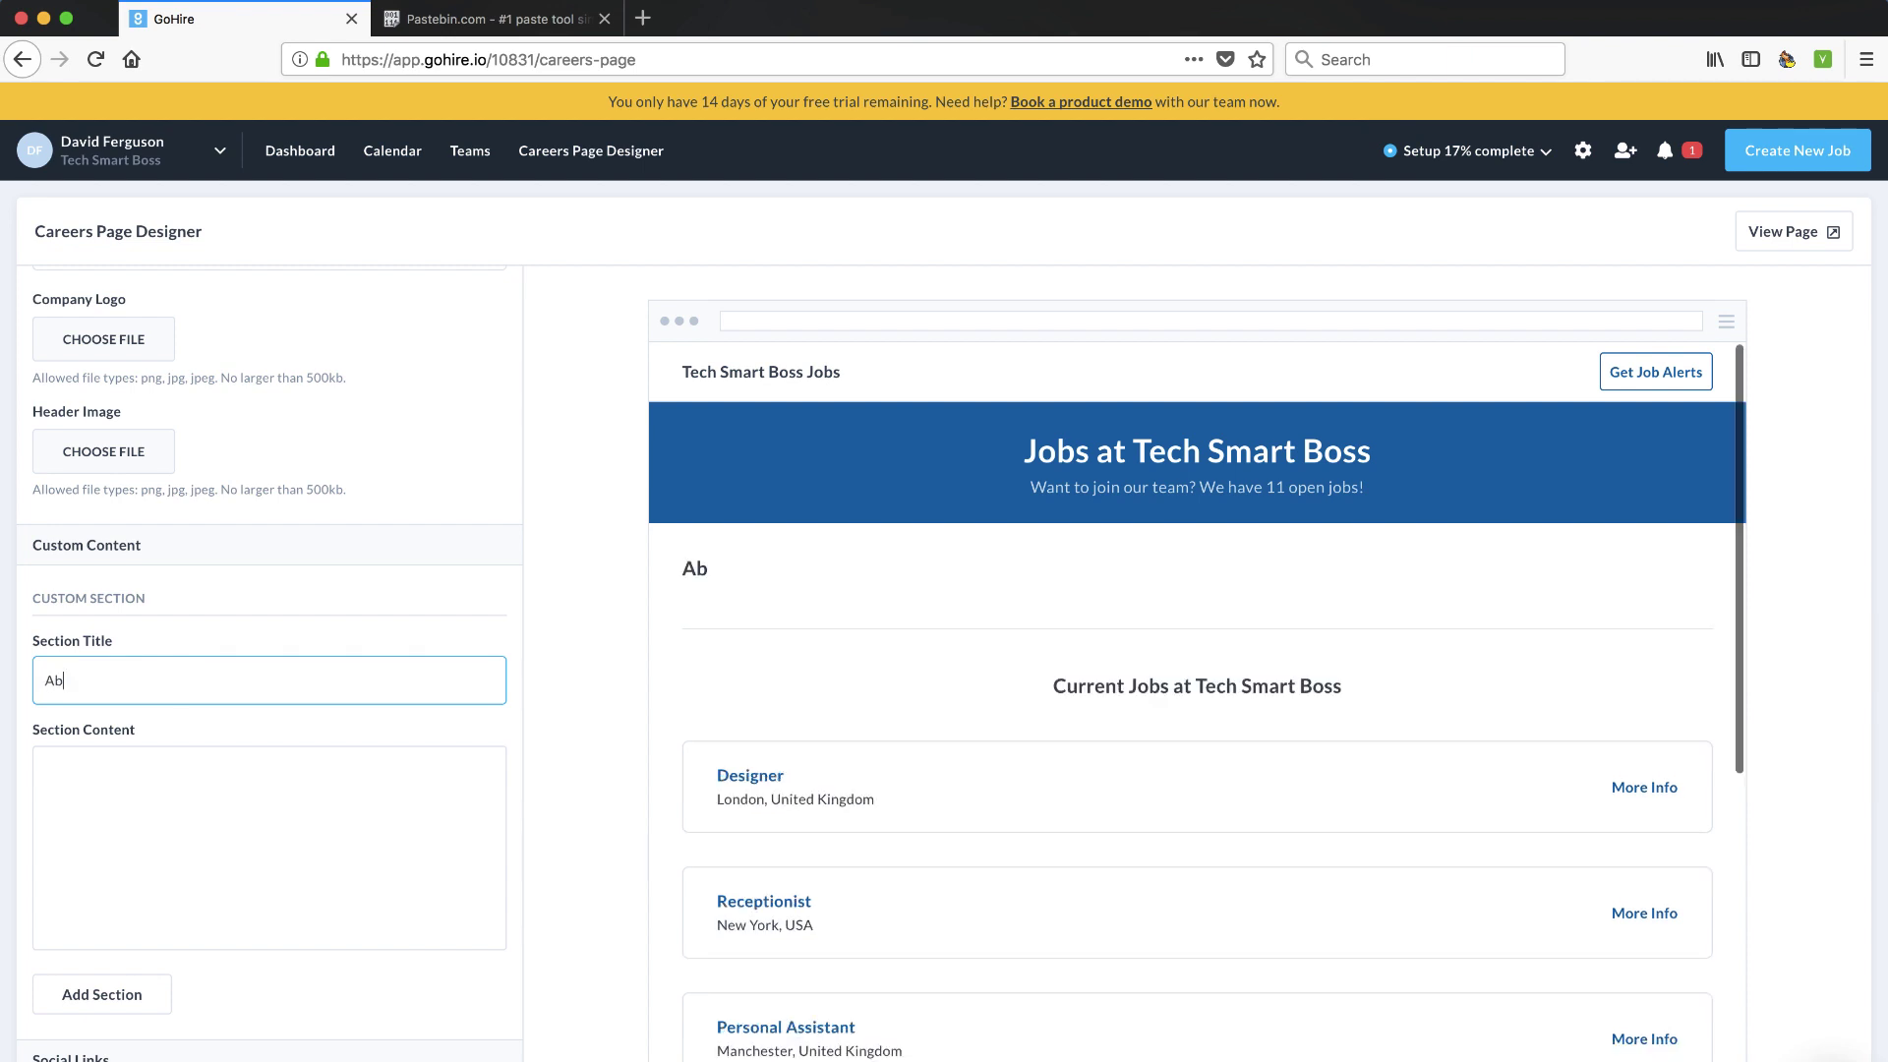
pyautogui.write('out Us')
pyautogui.click(194, 794)
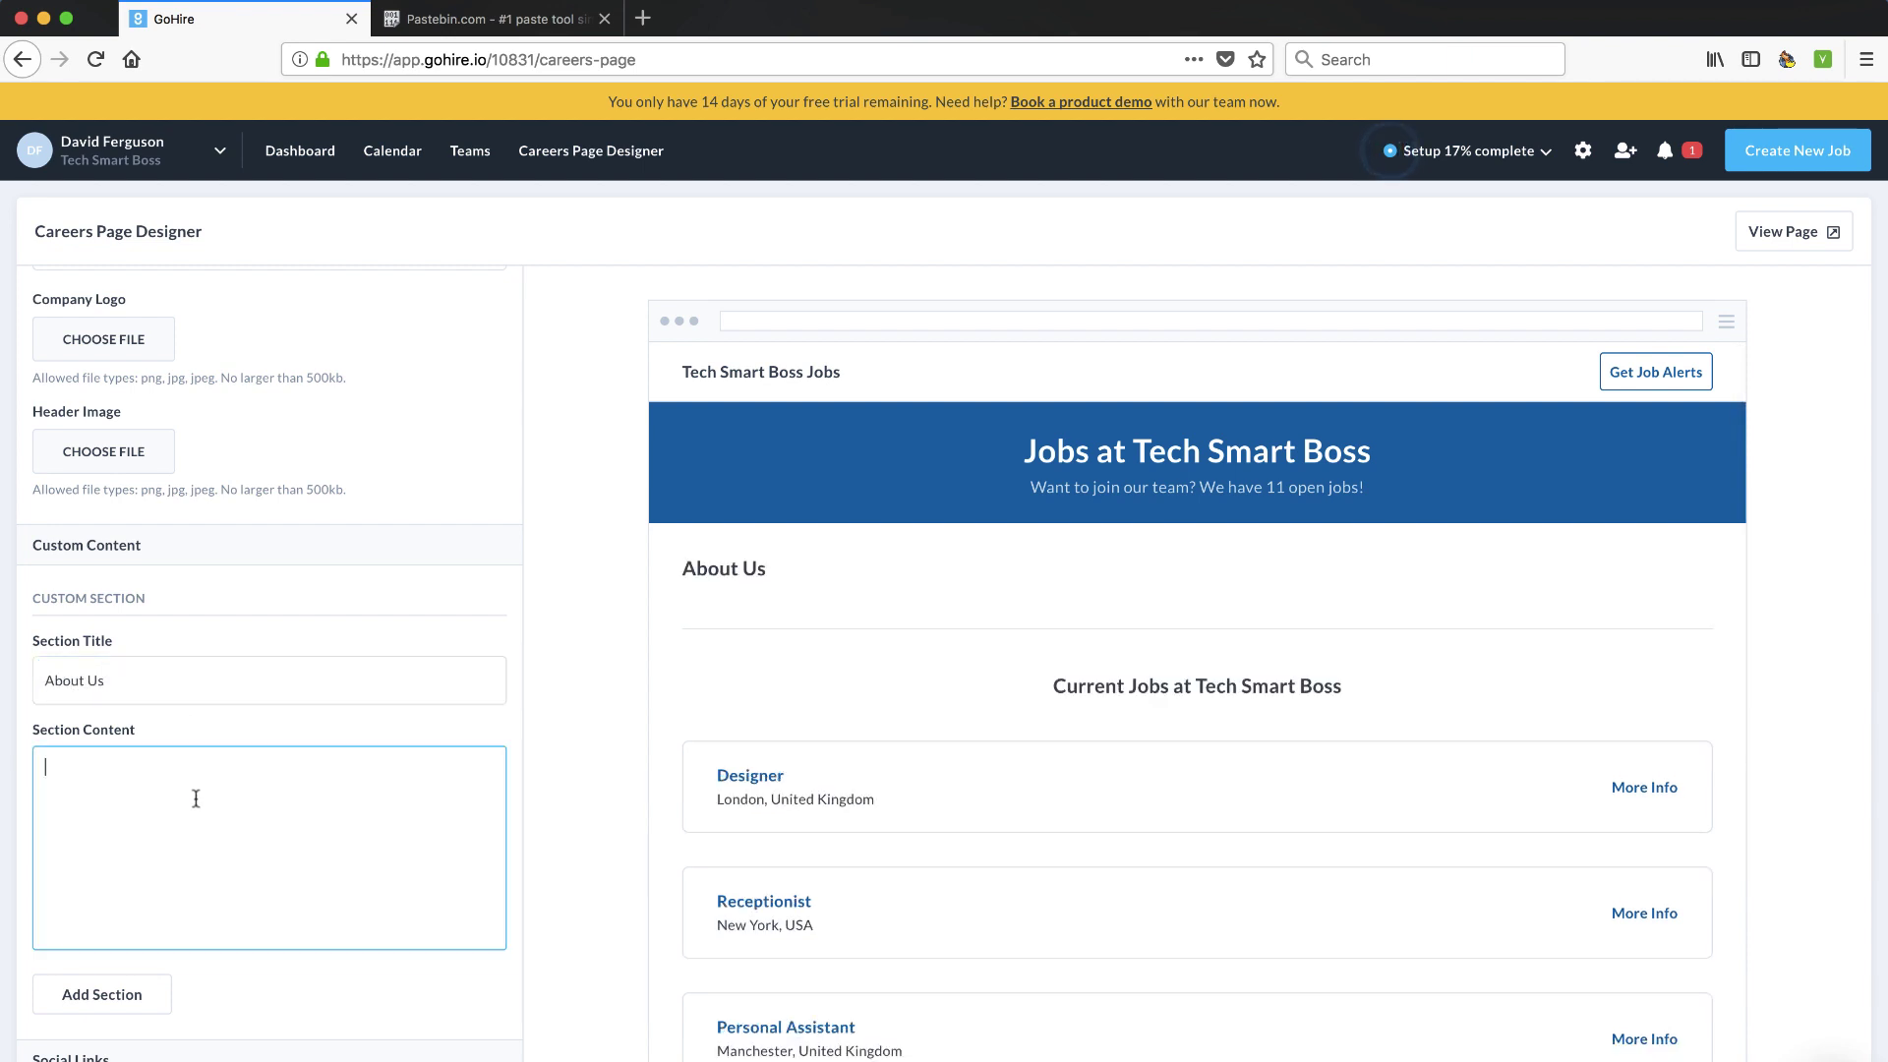
pyautogui.write('test da')
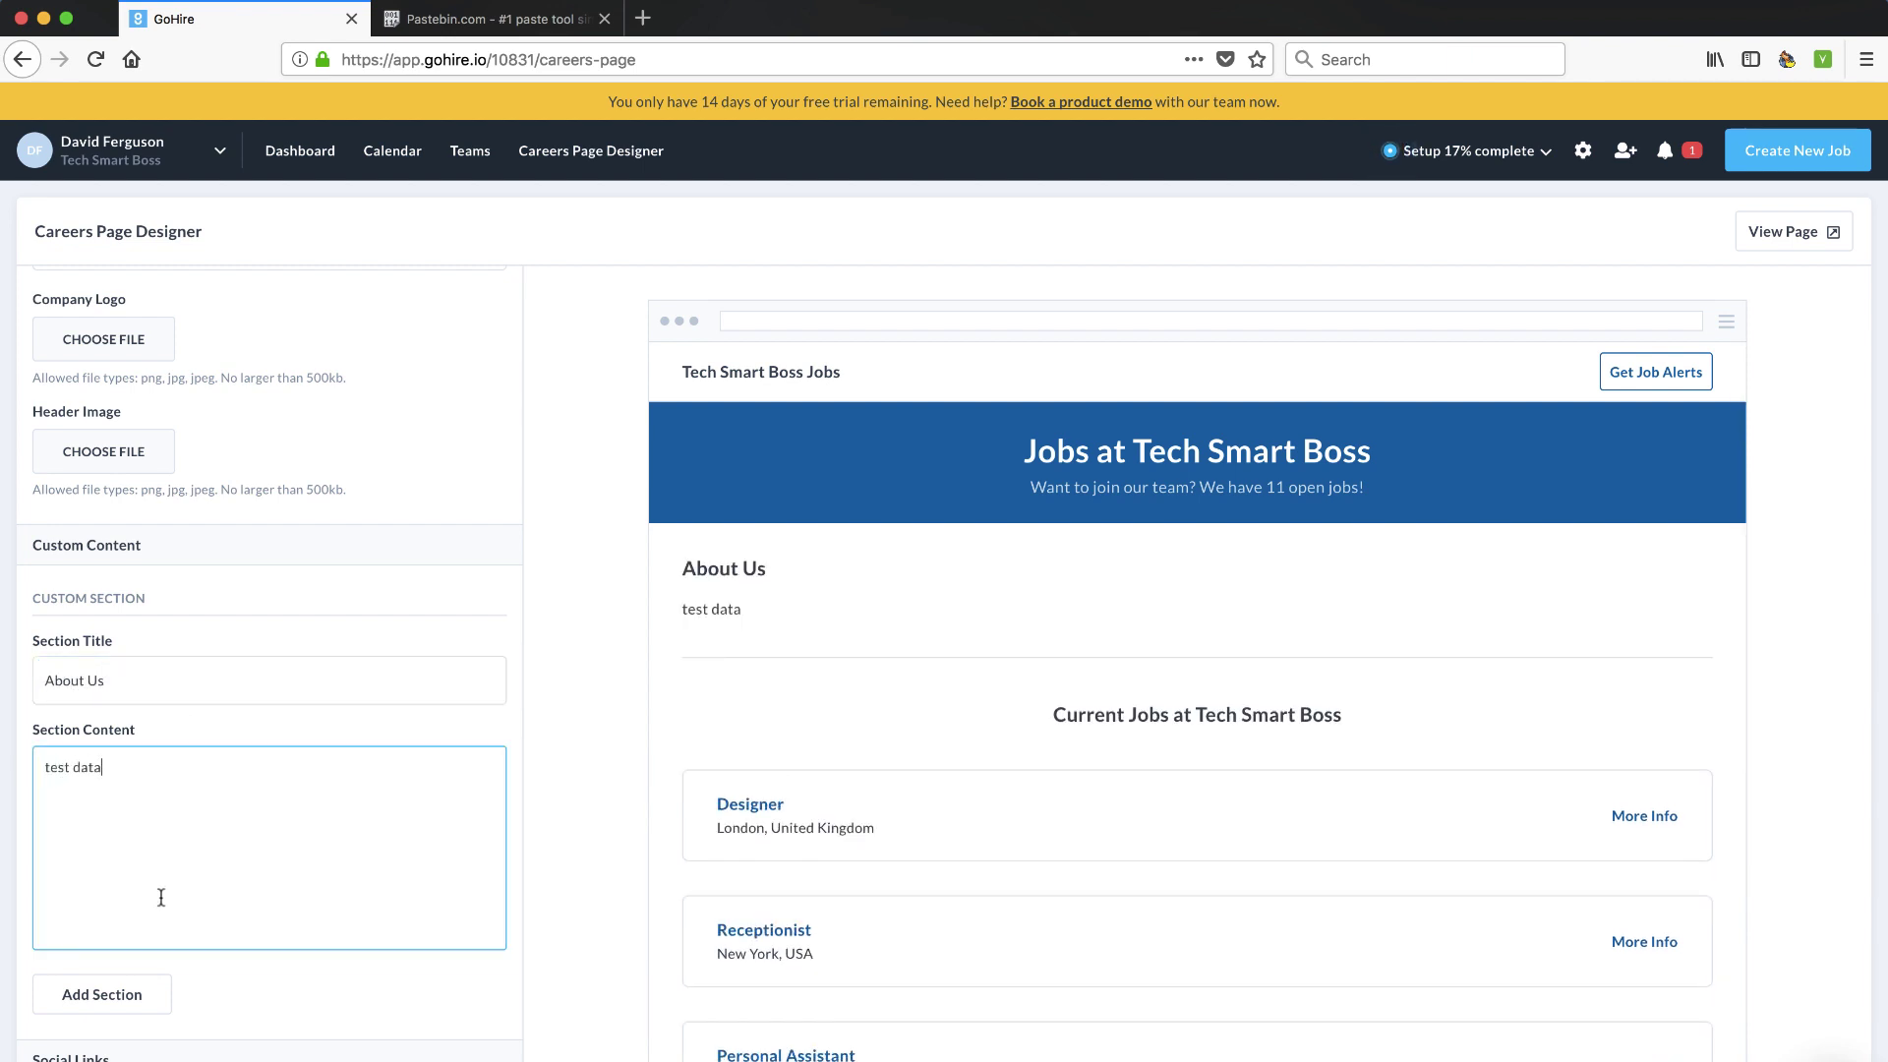
pyautogui.write('ta')
pyautogui.scroll(-5, 161, 897)
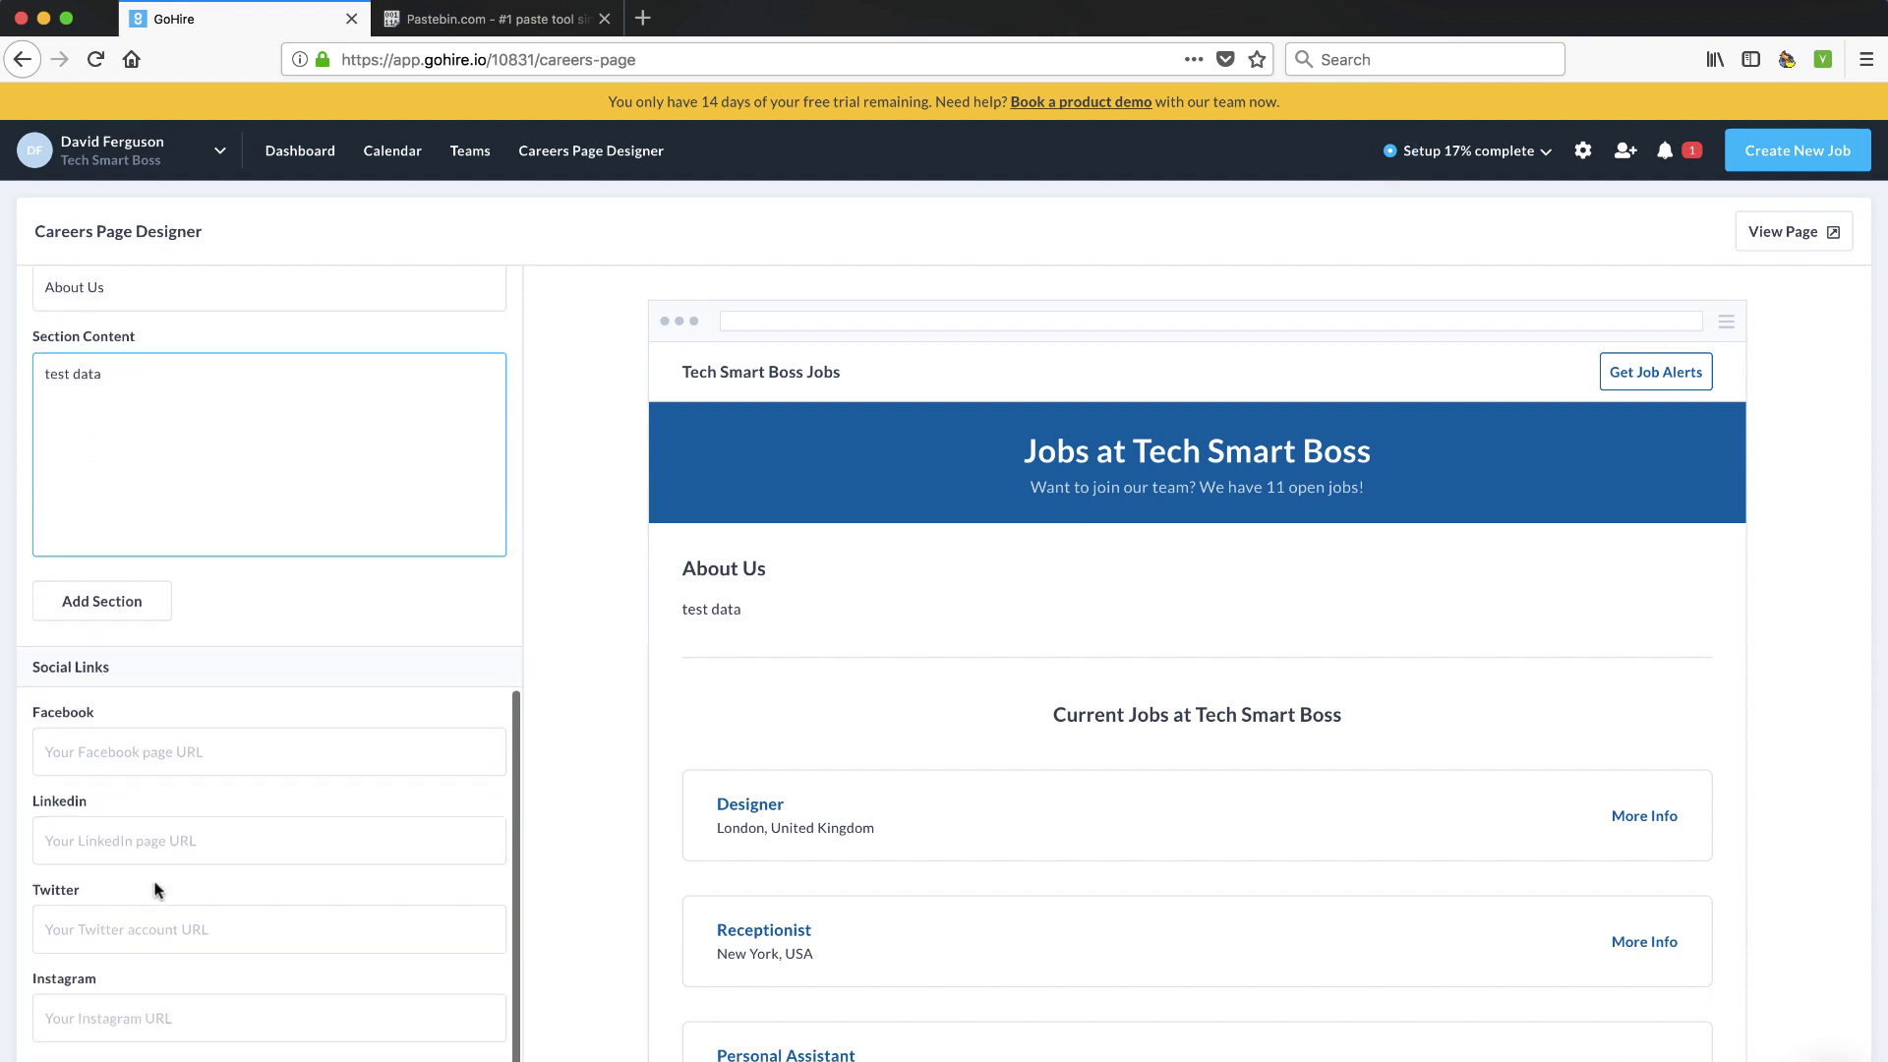
pyautogui.scroll(-6, 755, 885)
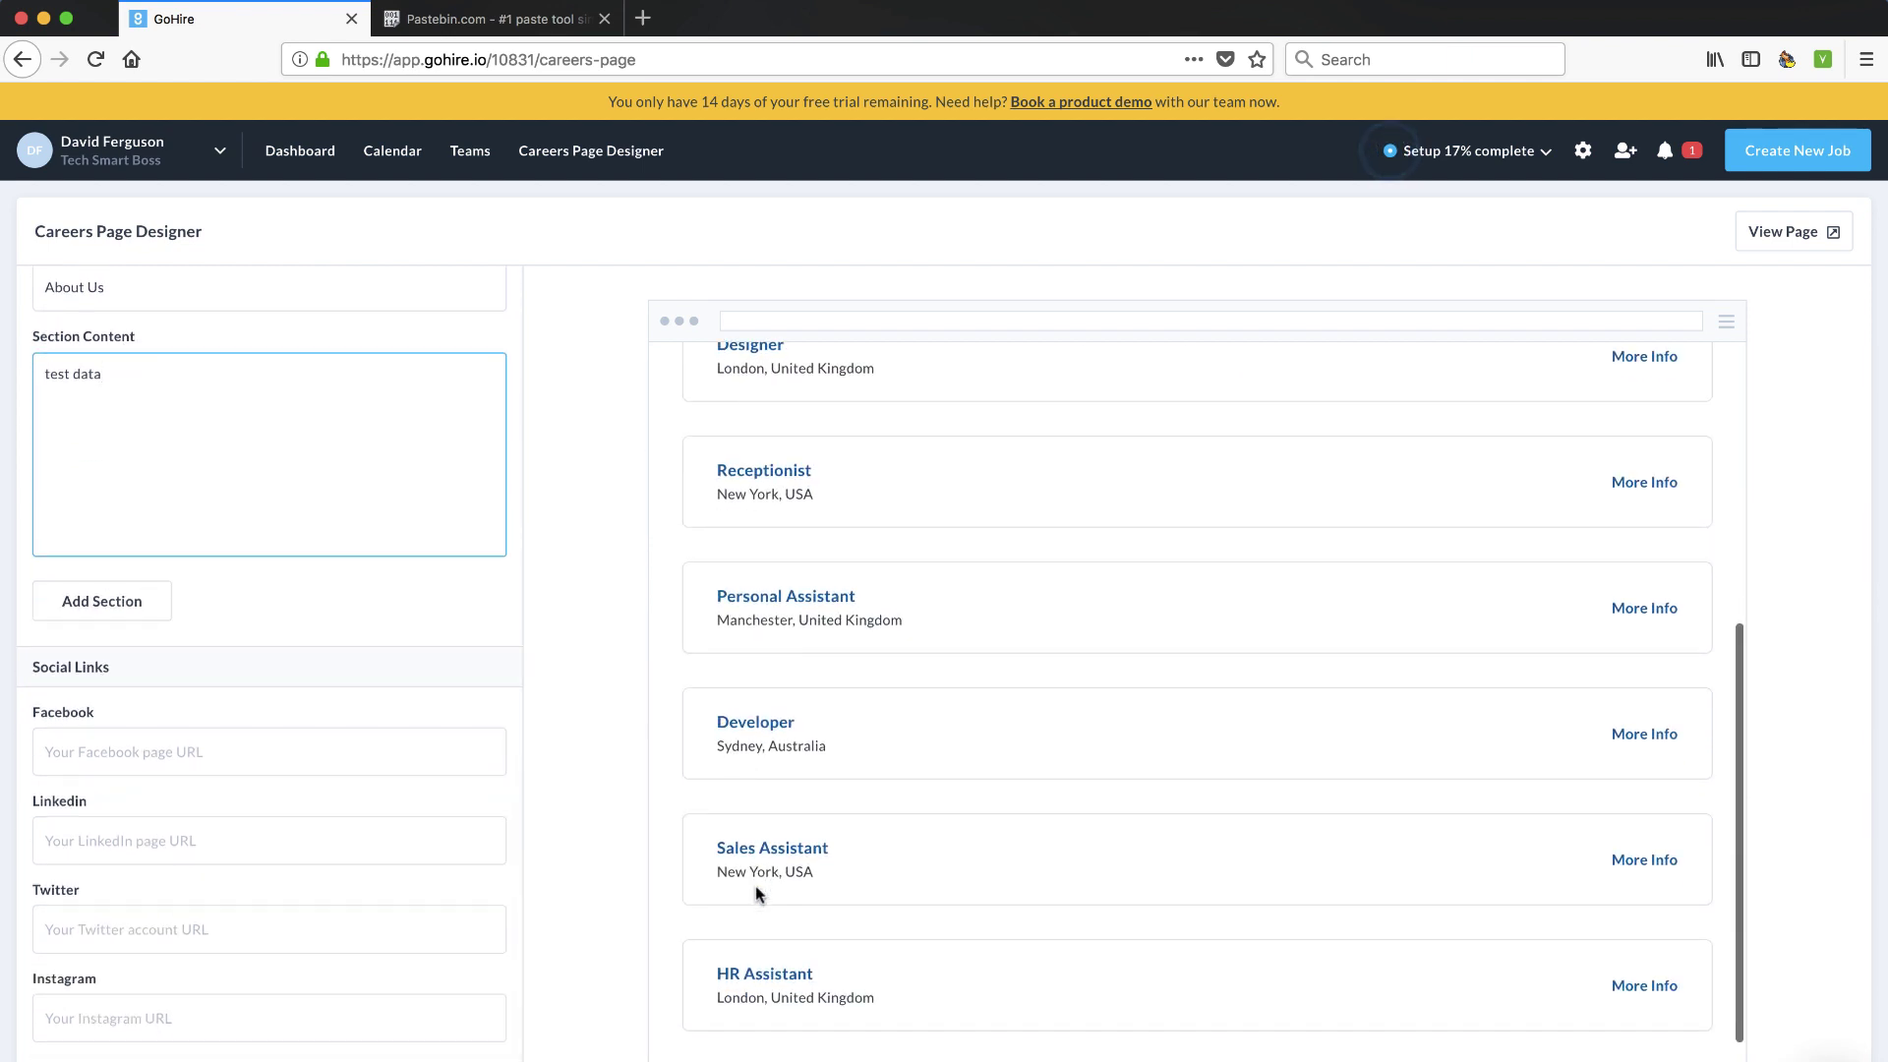
pyautogui.scroll(6, 755, 884)
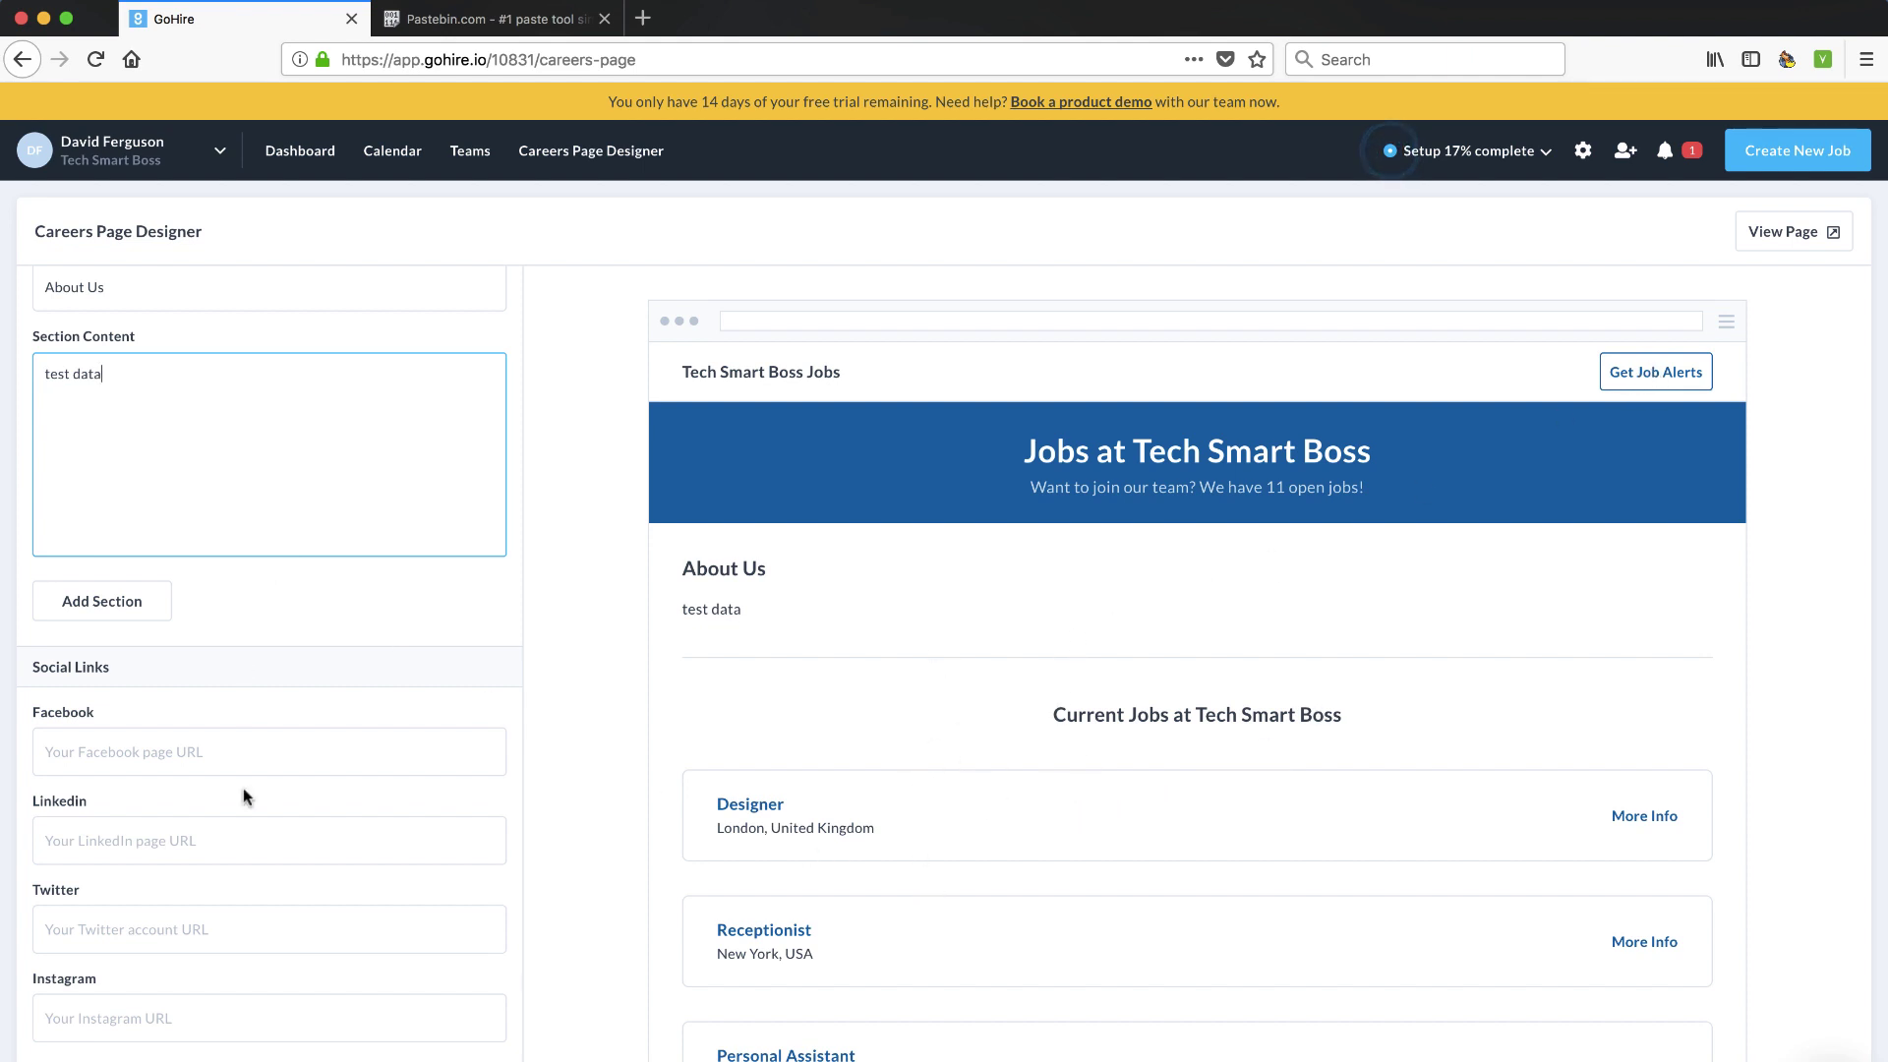
# Save the careers page changes and close the live public careers page tab
pyautogui.click(327, 744)
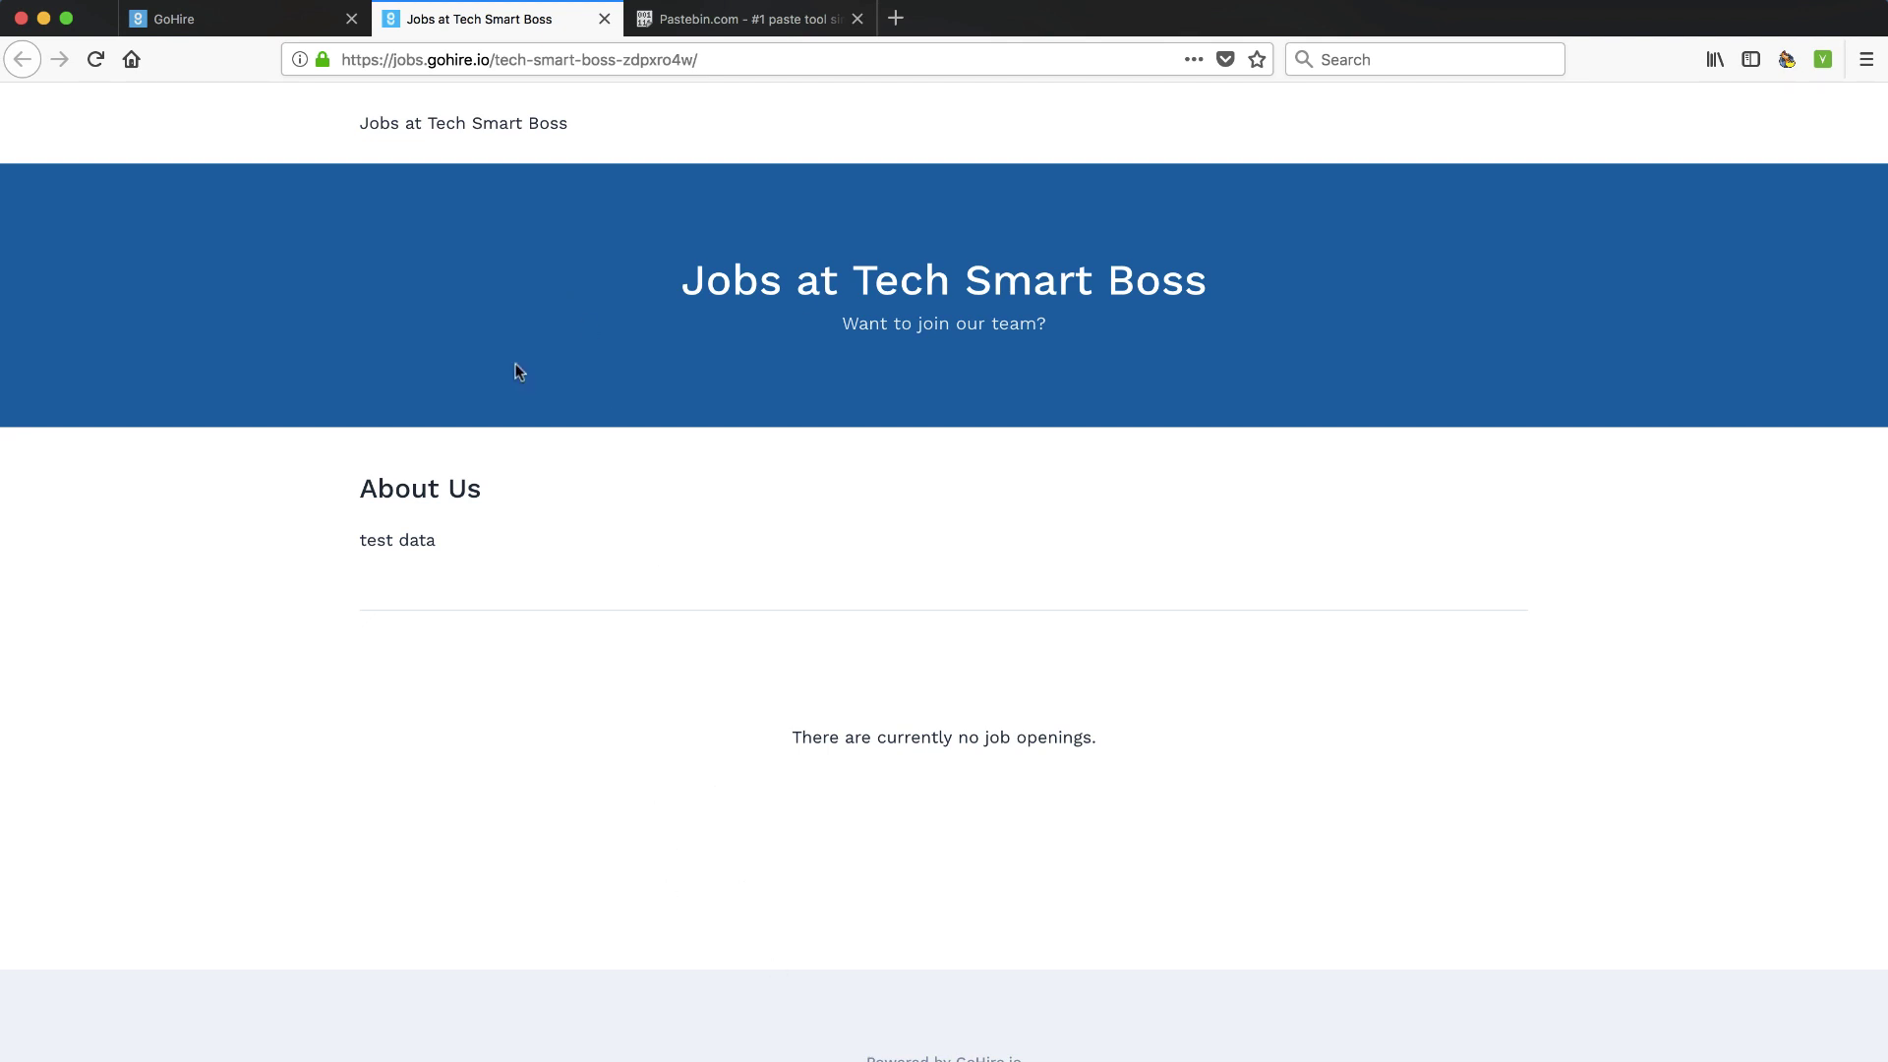
pyautogui.click(603, 18)
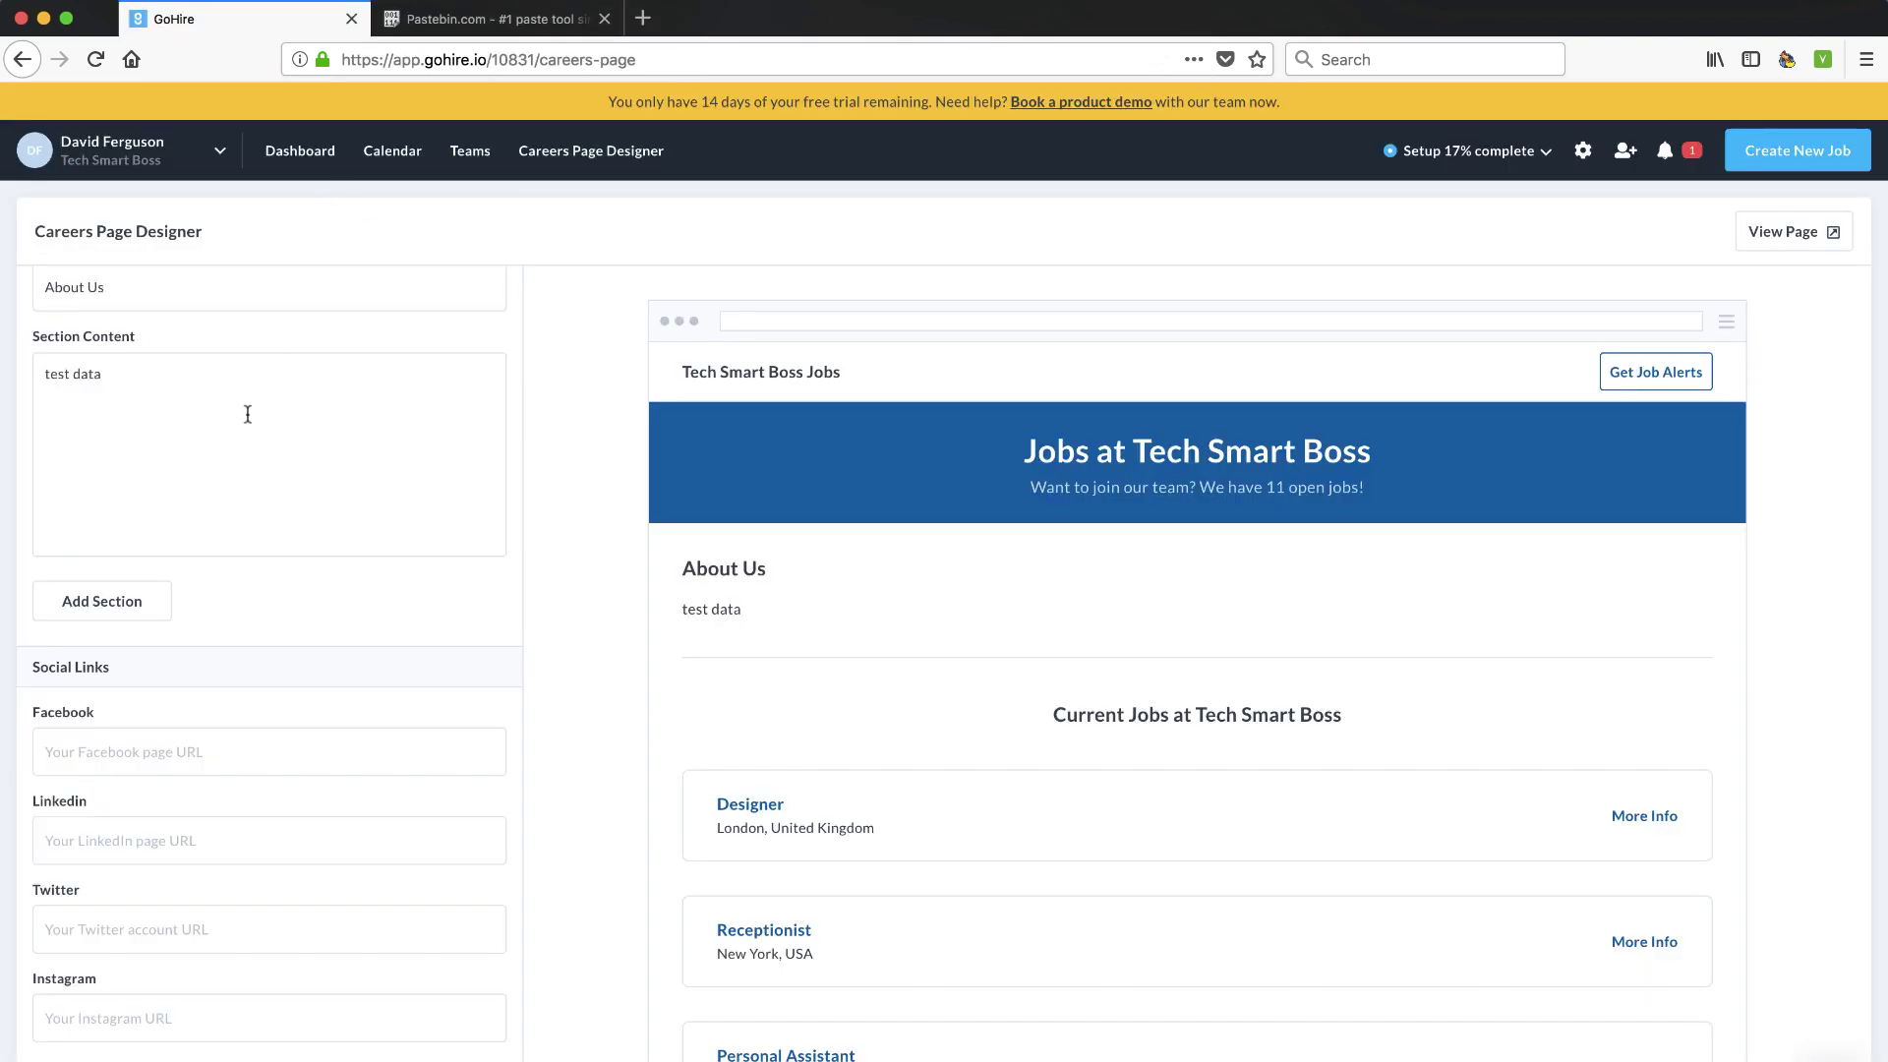
# Go to the Dashboard, choose I'll Explore First on the welcome pop-up, and open the account menu
pyautogui.click(295, 153)
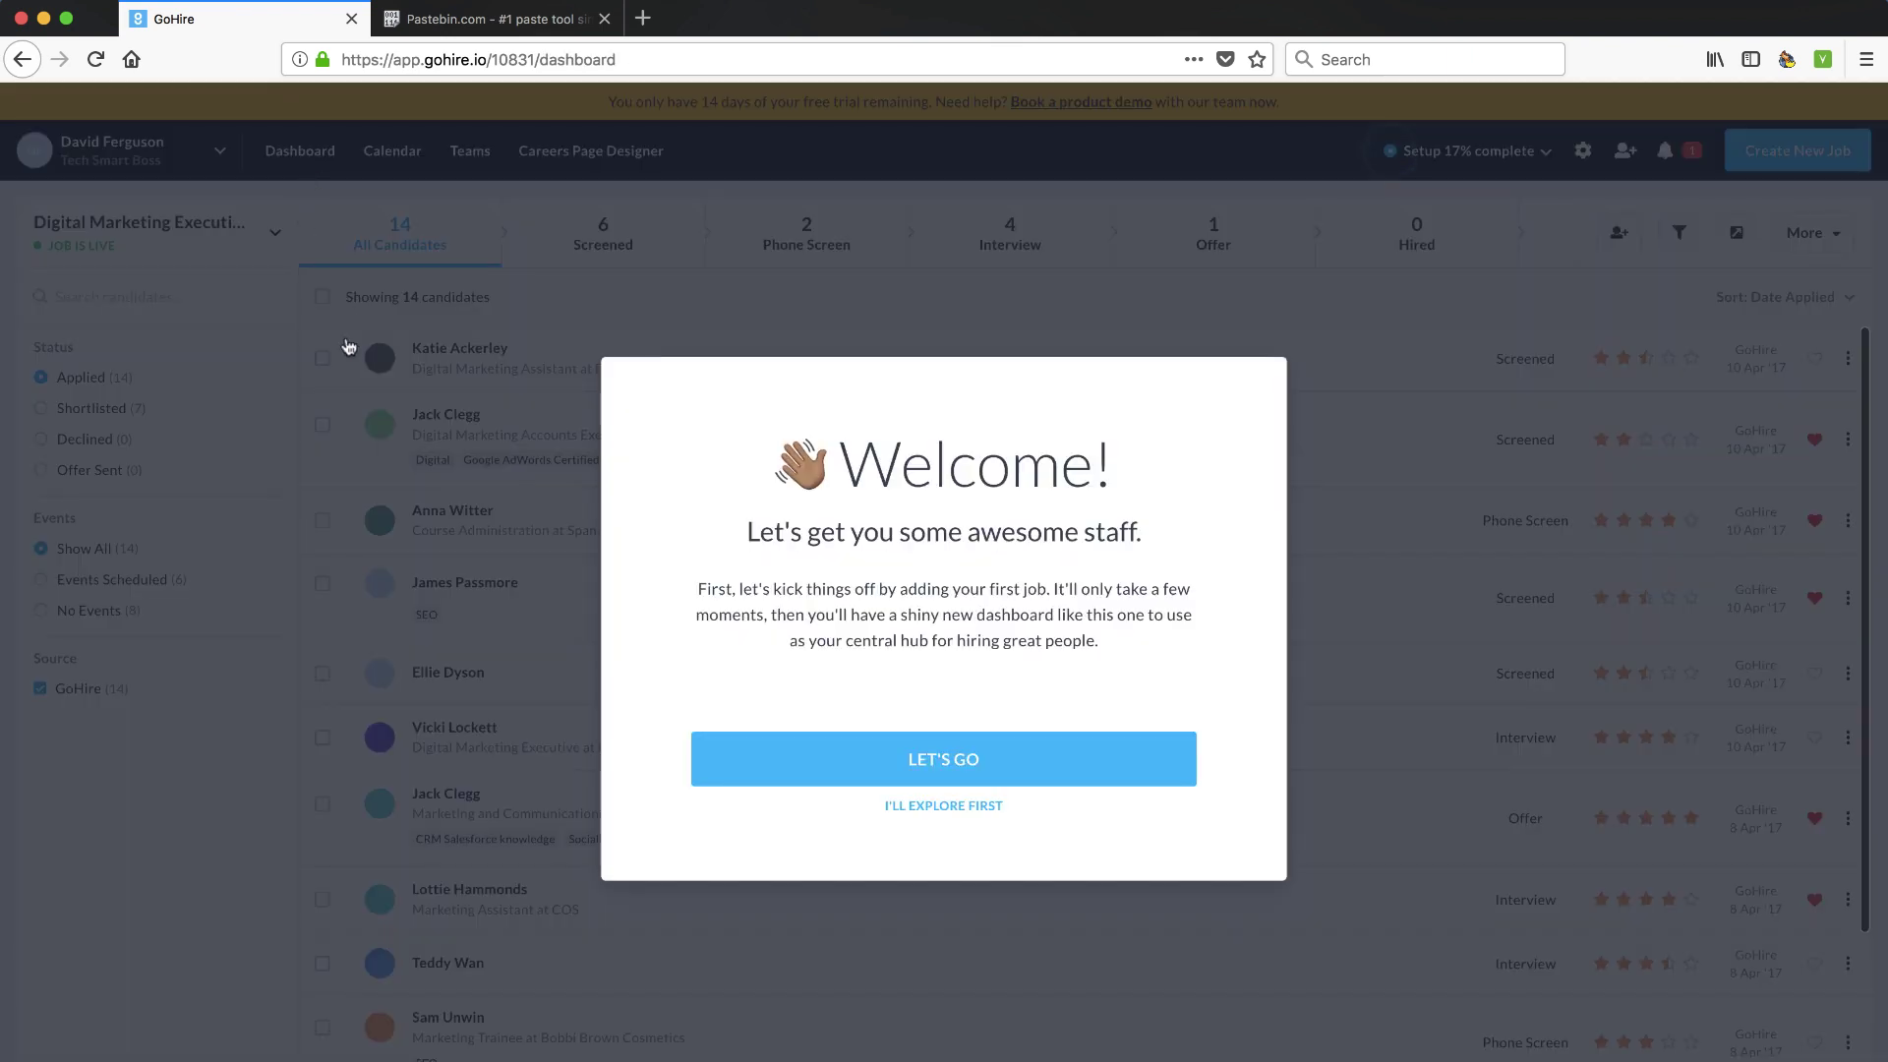
pyautogui.click(932, 808)
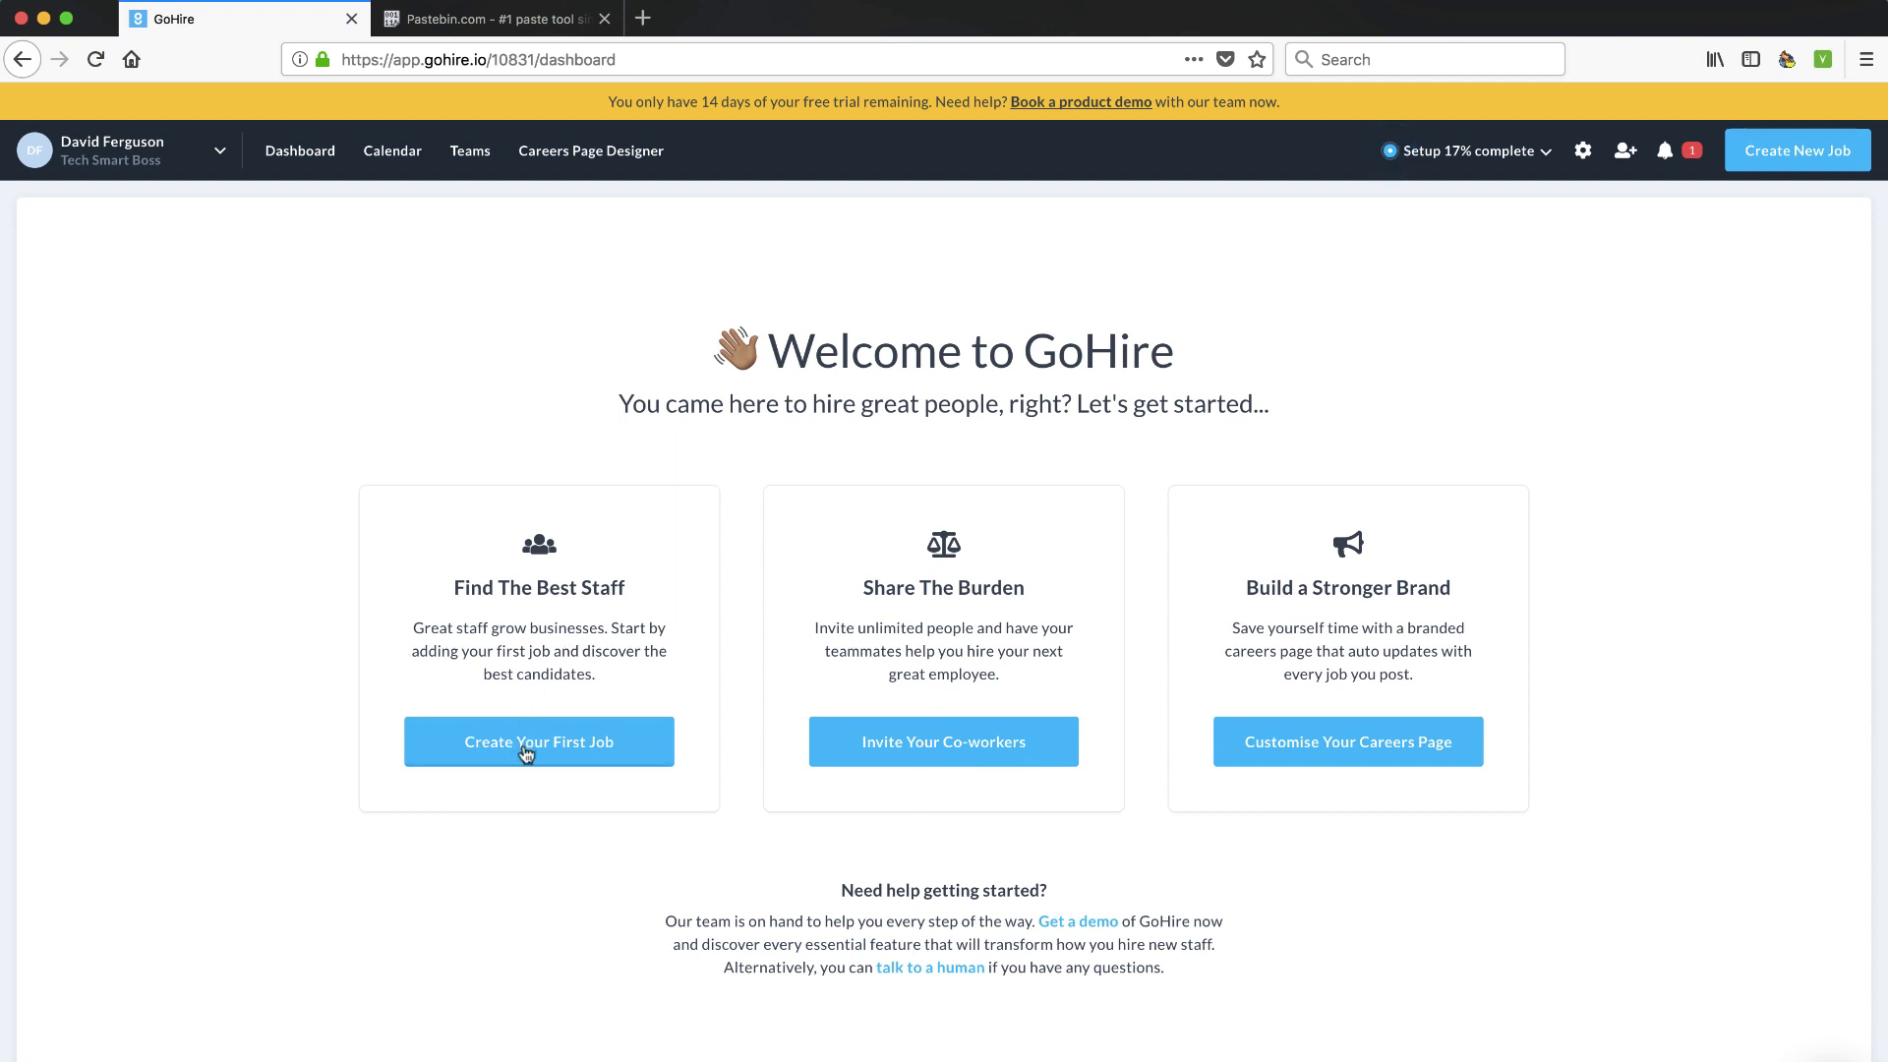
pyautogui.click(220, 155)
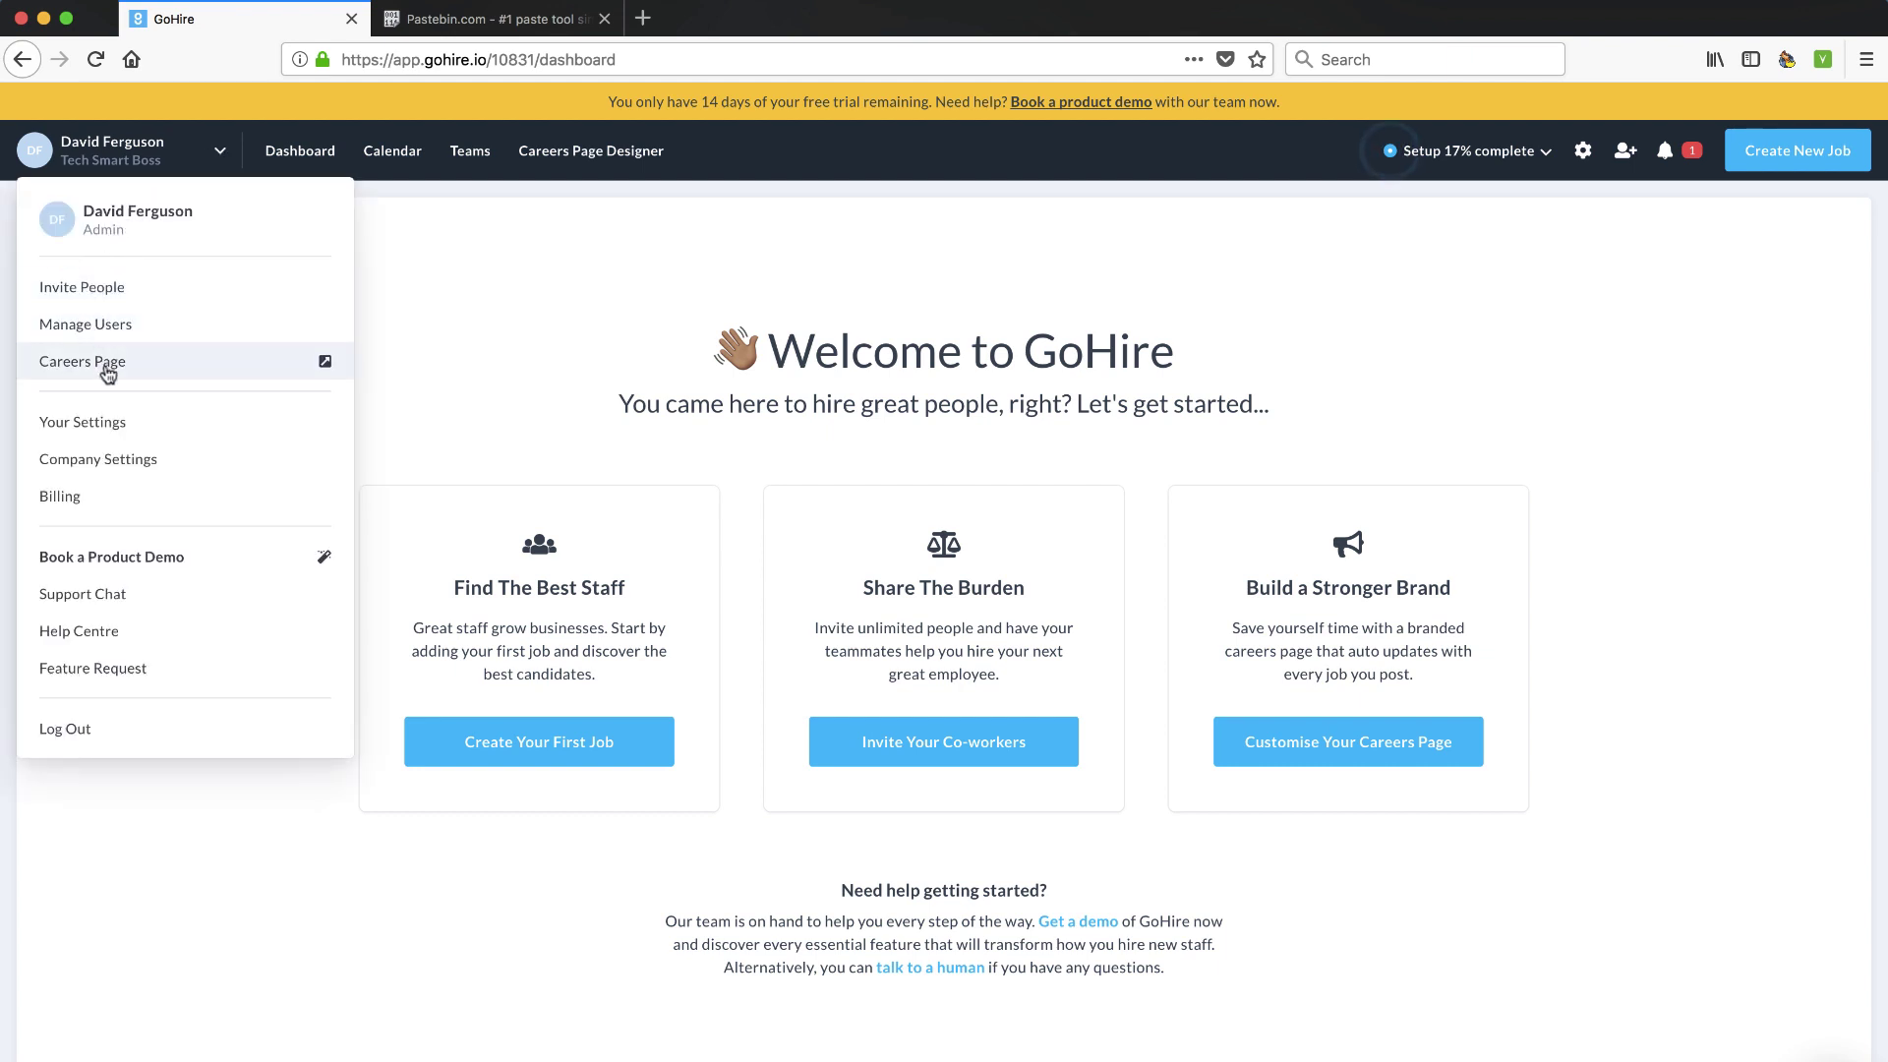
# Browse Your Settings and Calendar Feed, then open Company Settings for Tech Smart Boss
pyautogui.click(99, 424)
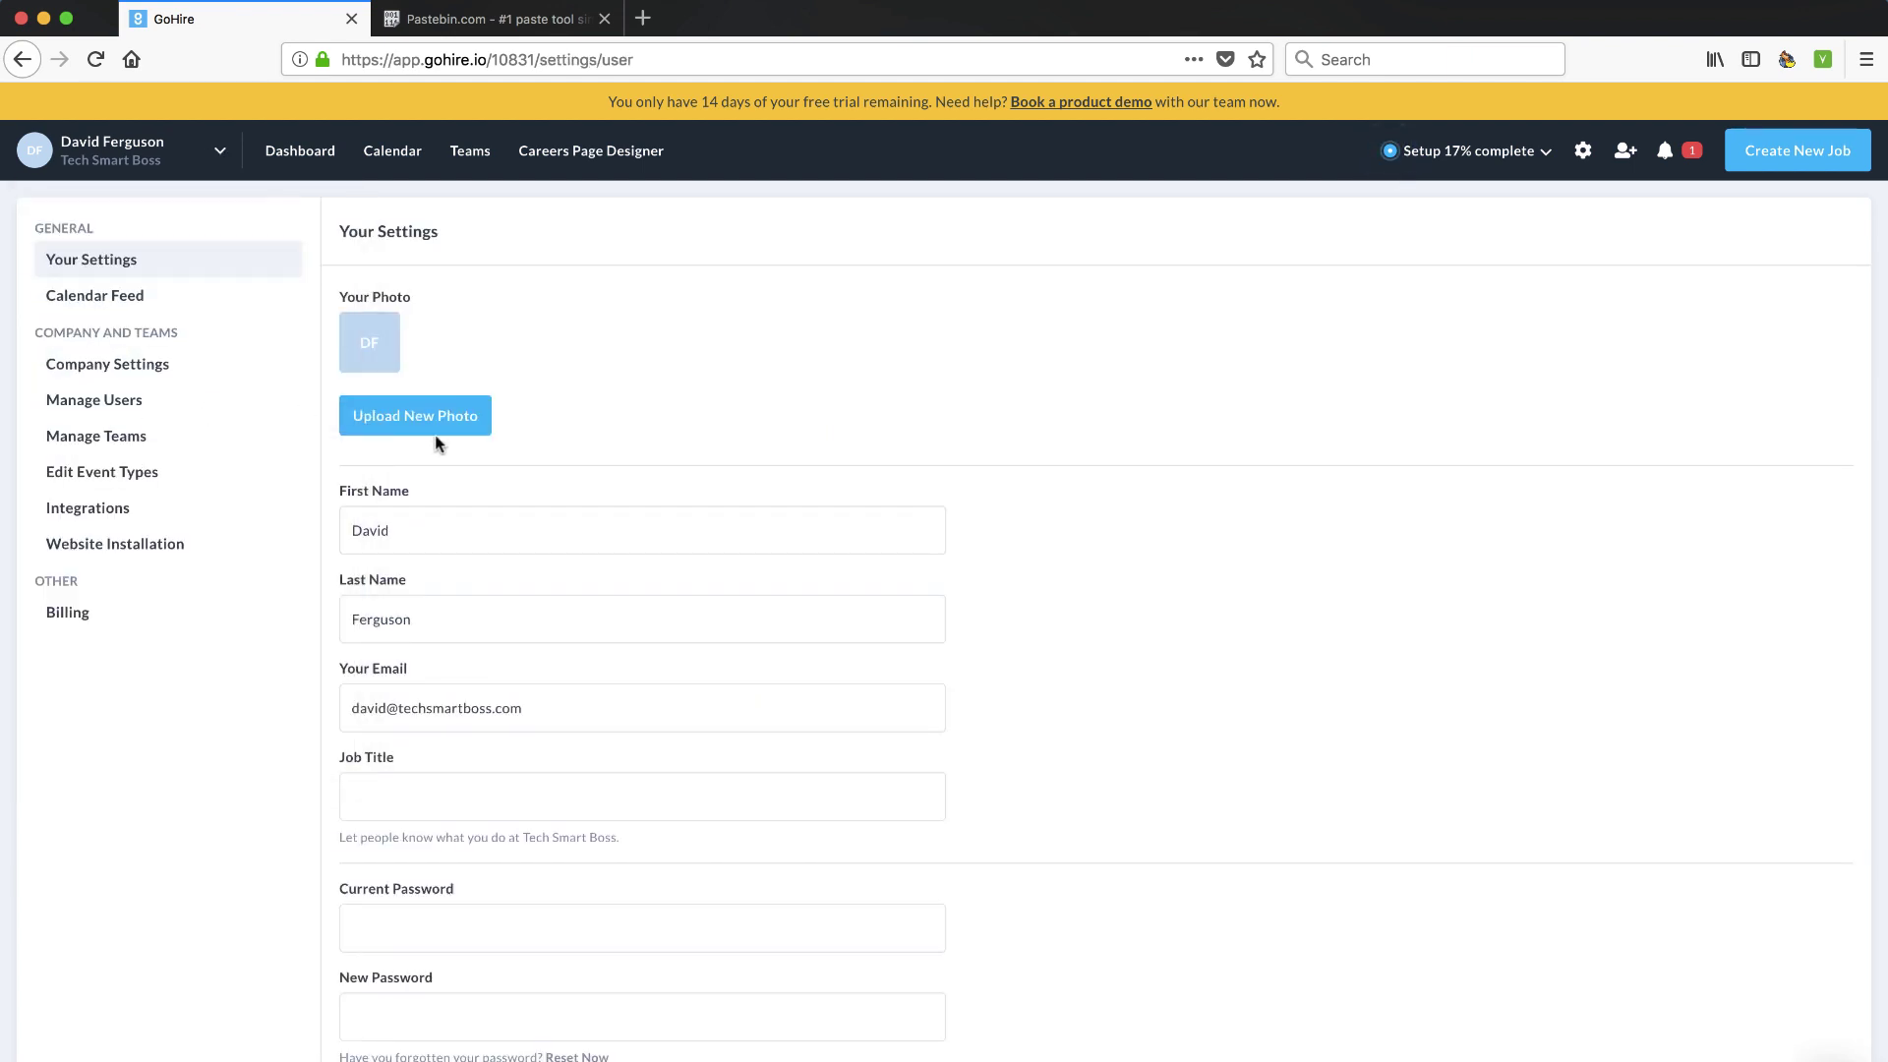
pyautogui.scroll(-1, 464, 522)
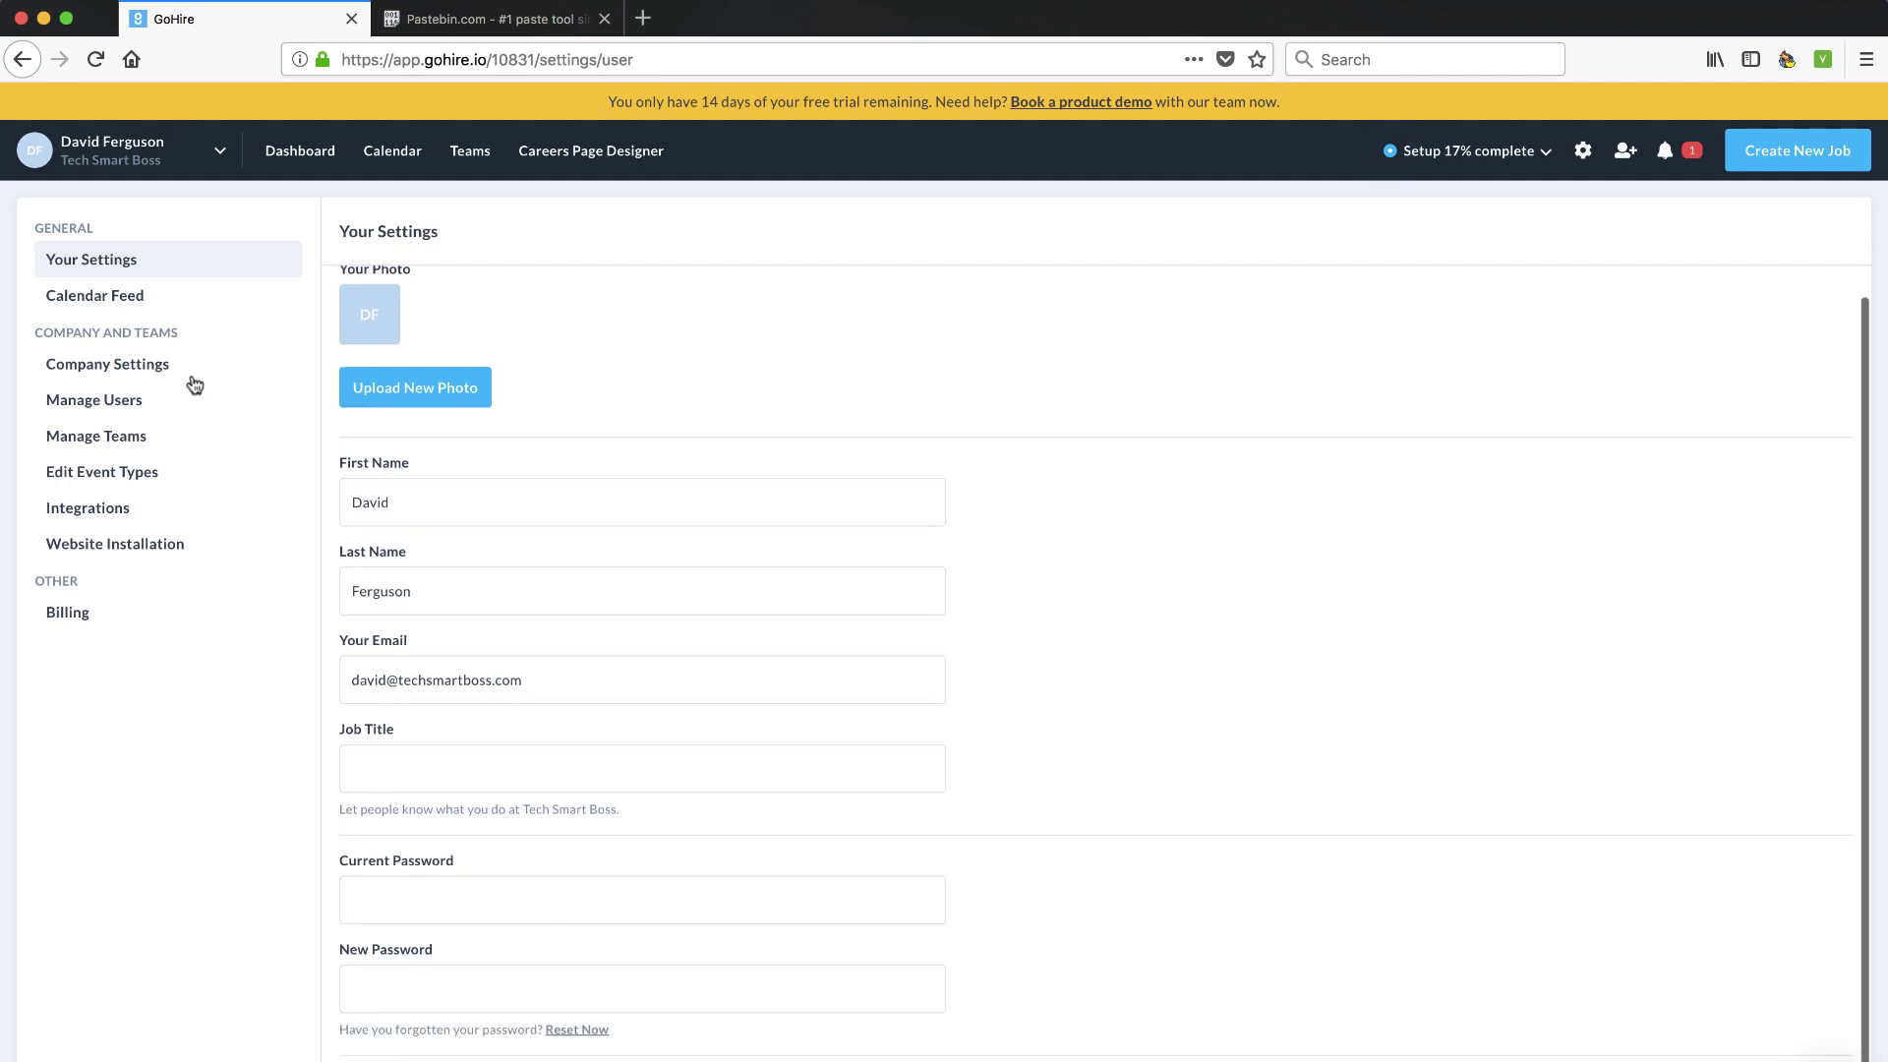
pyautogui.click(93, 299)
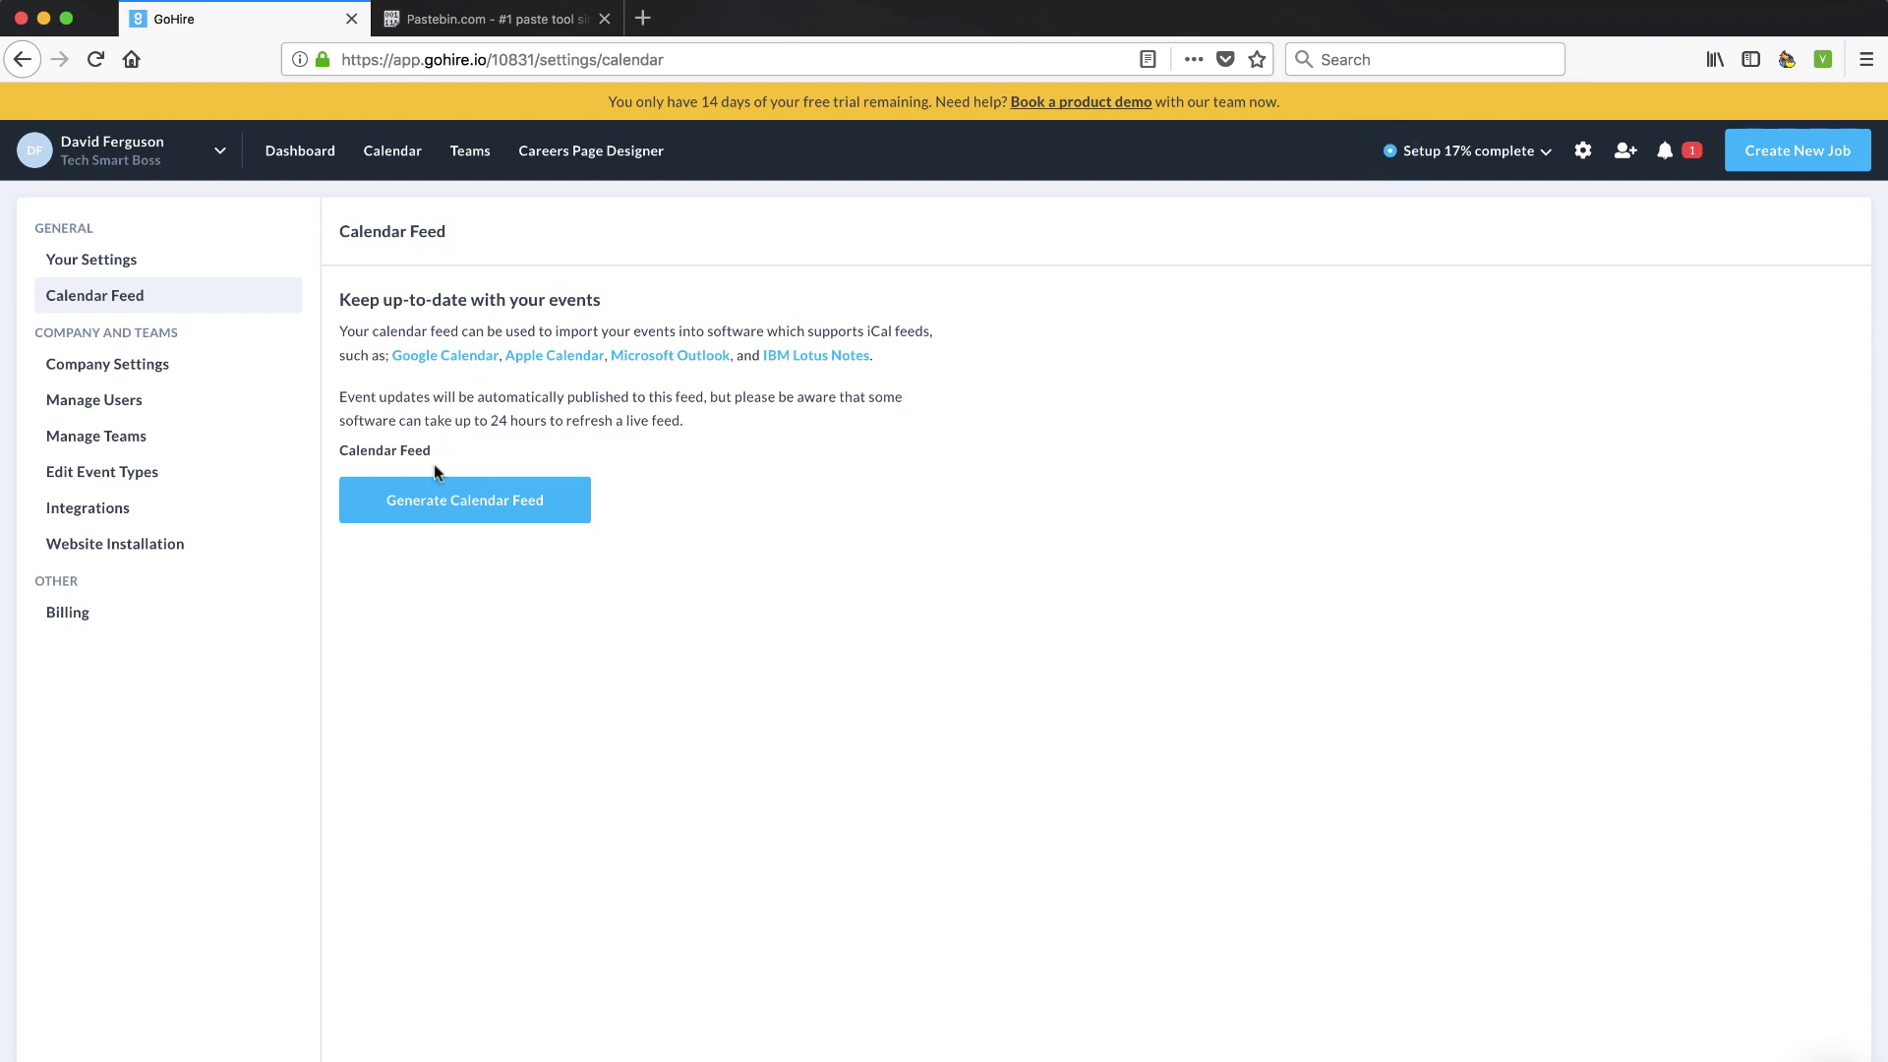
pyautogui.click(118, 365)
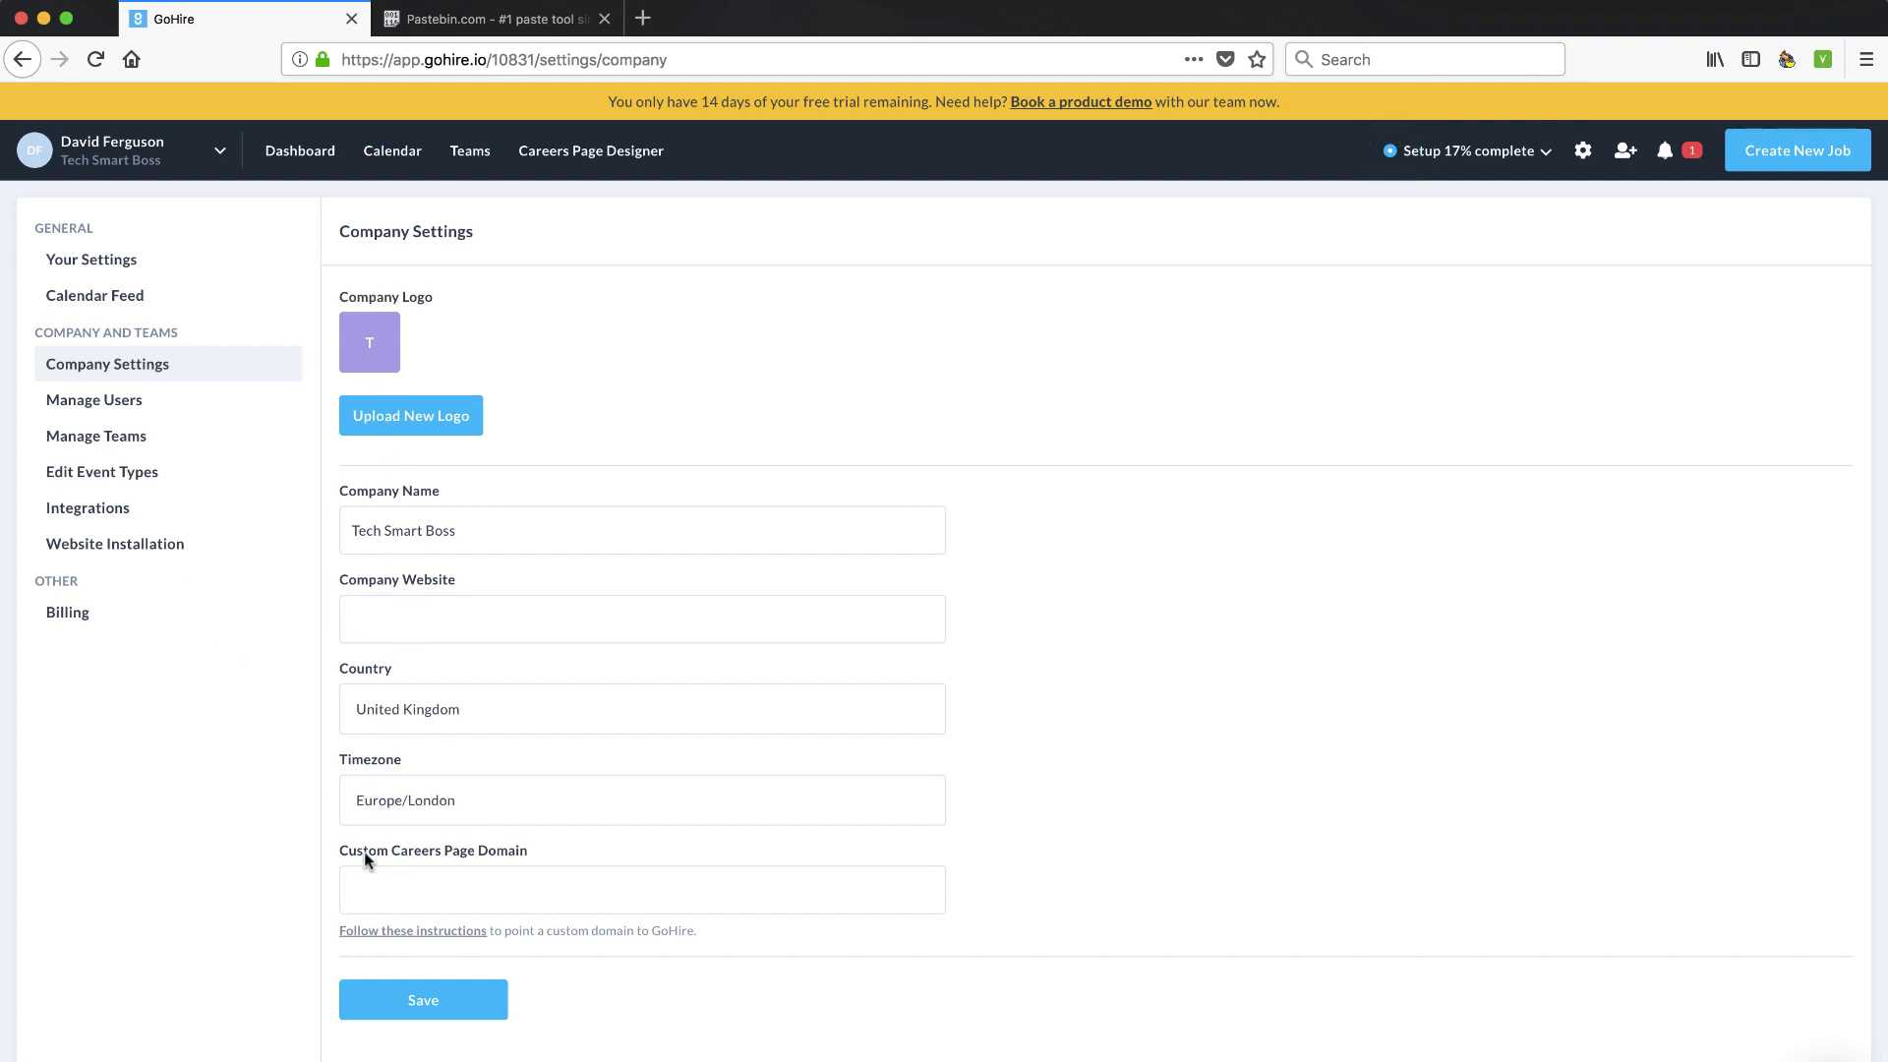
# Add an 'Exam' event type alongside Call and Interview, then open the Integrations settings
pyautogui.click(93, 473)
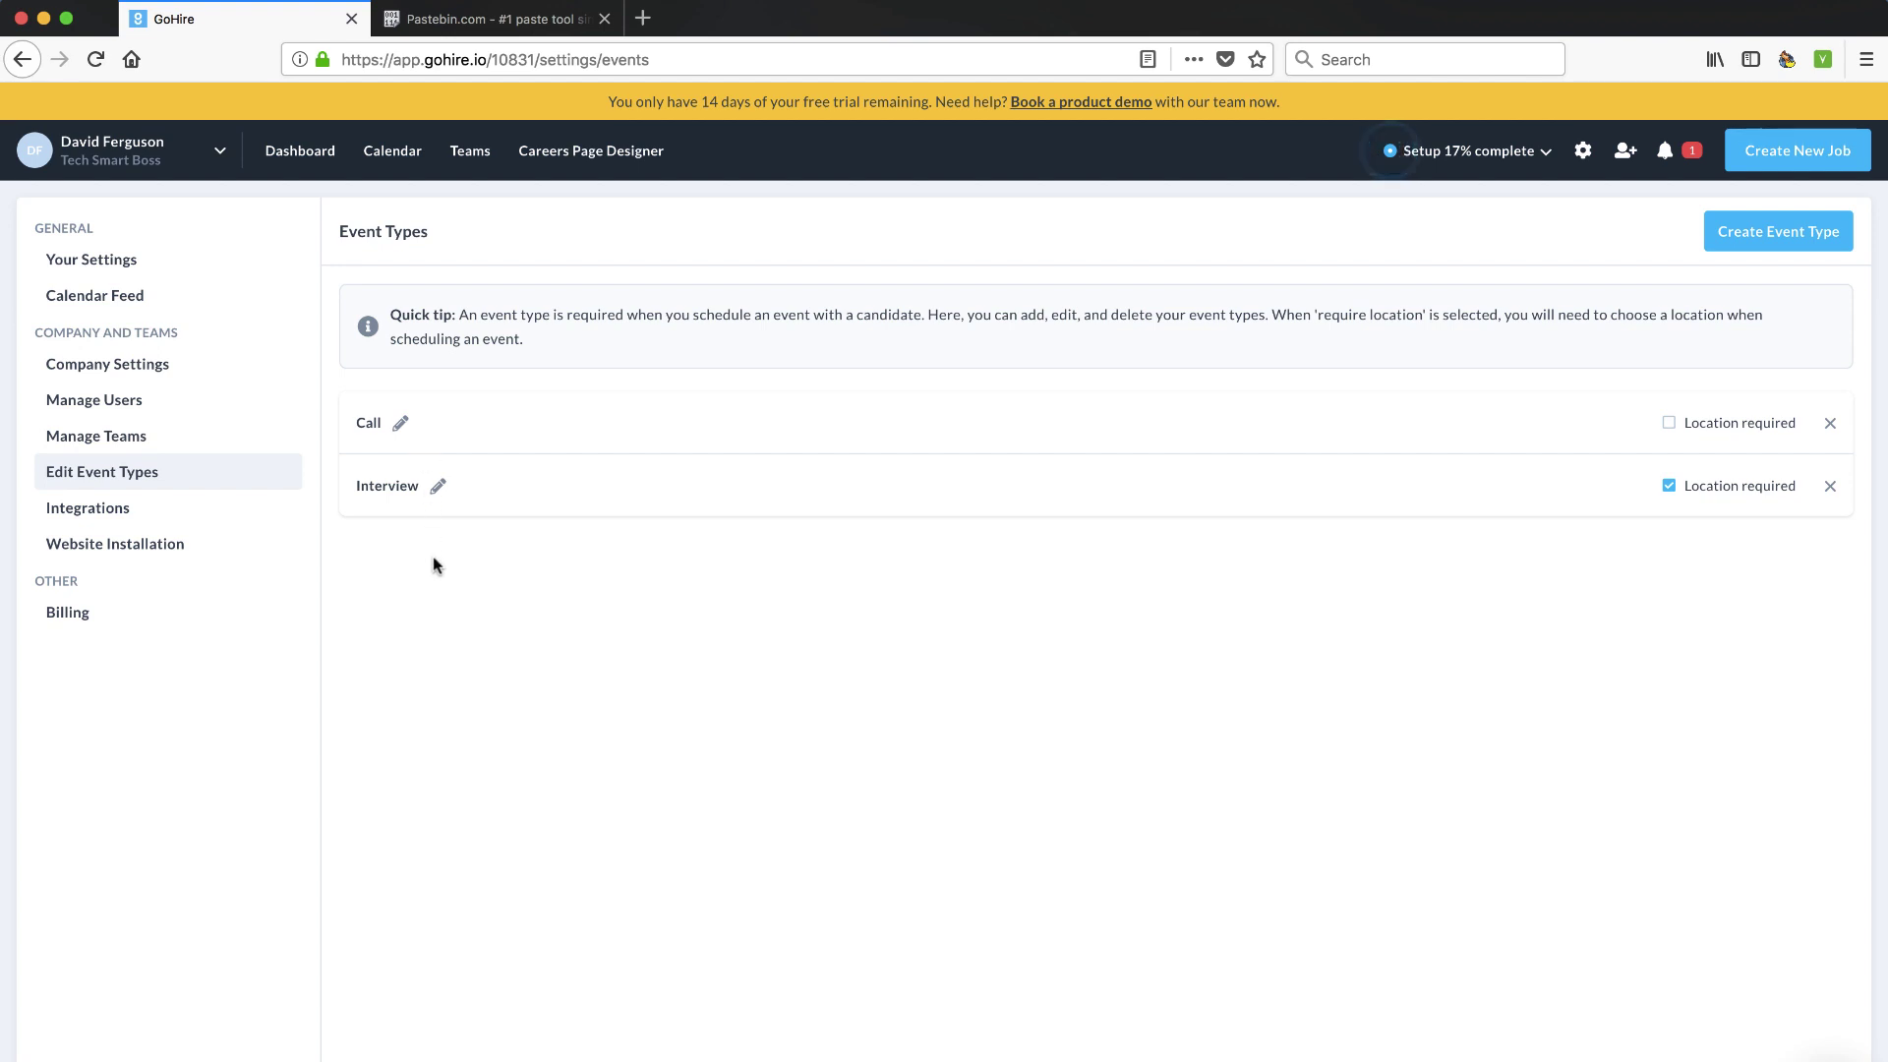
pyautogui.click(1783, 243)
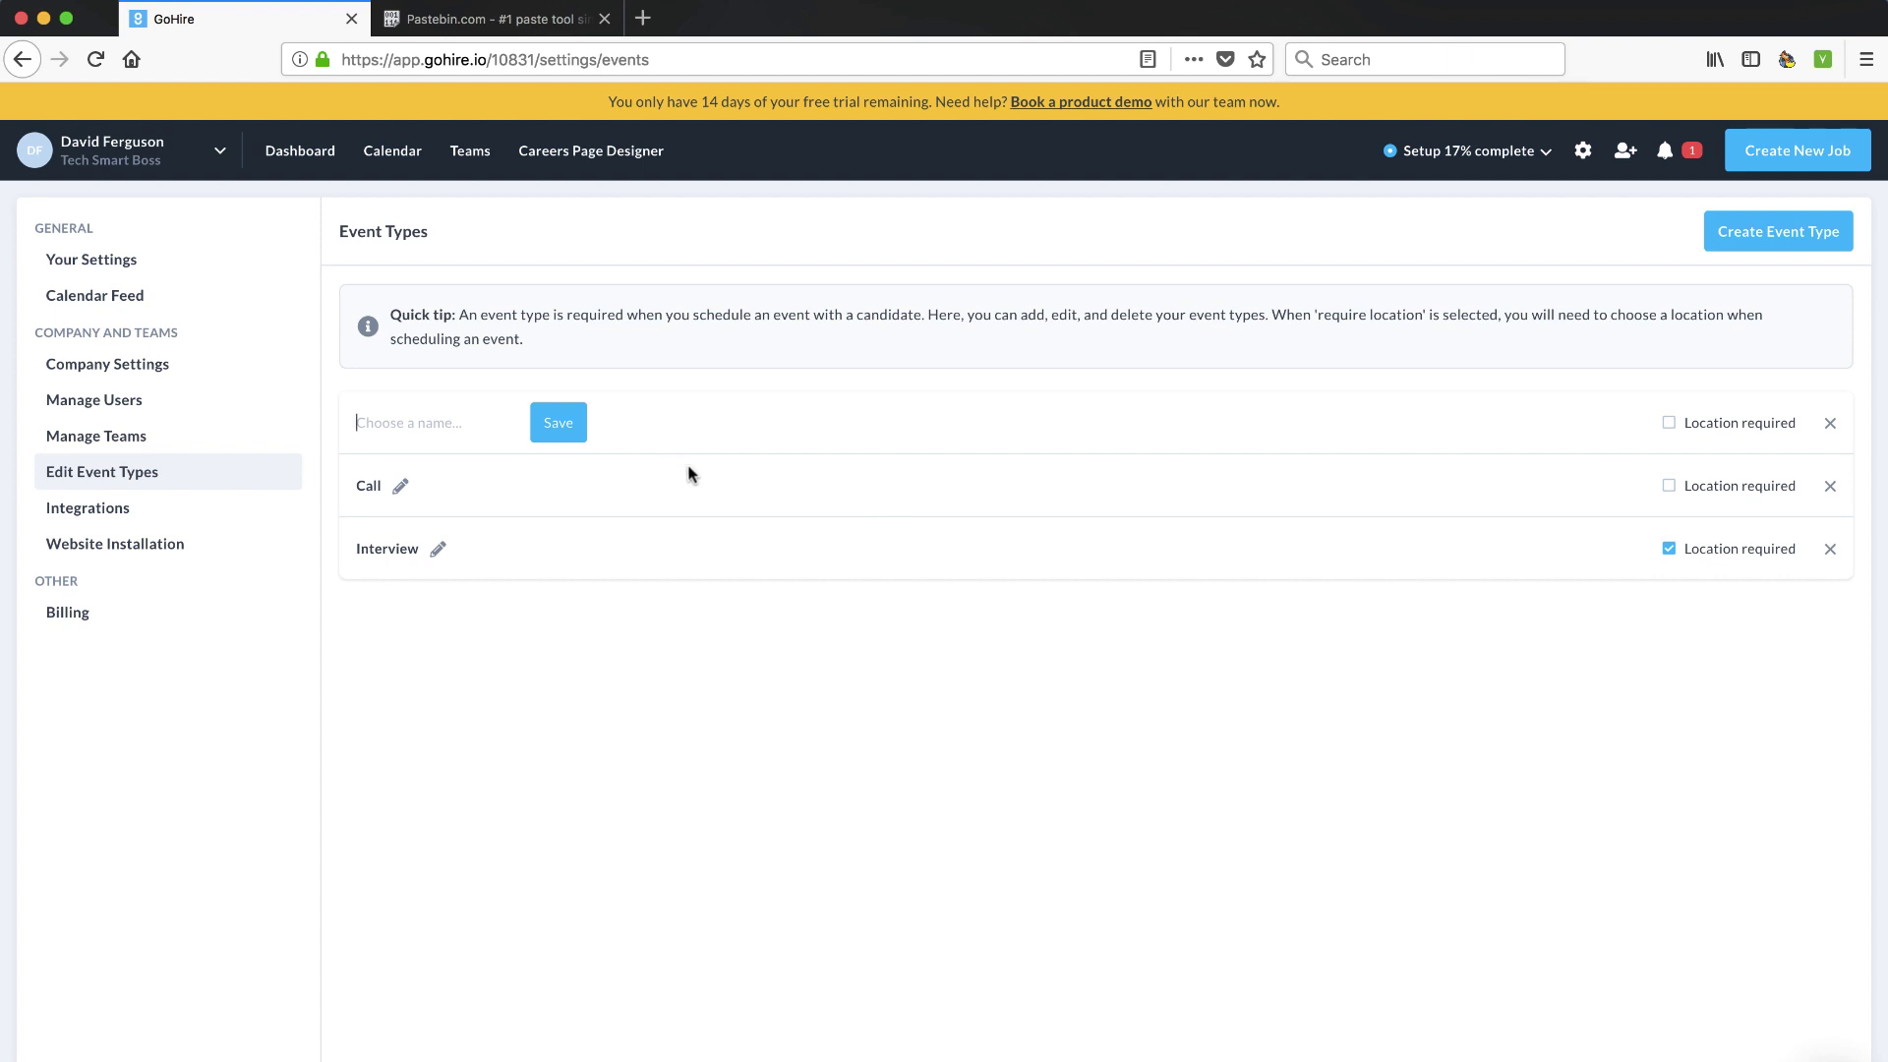
pyautogui.write('Exam')
pyautogui.click(561, 428)
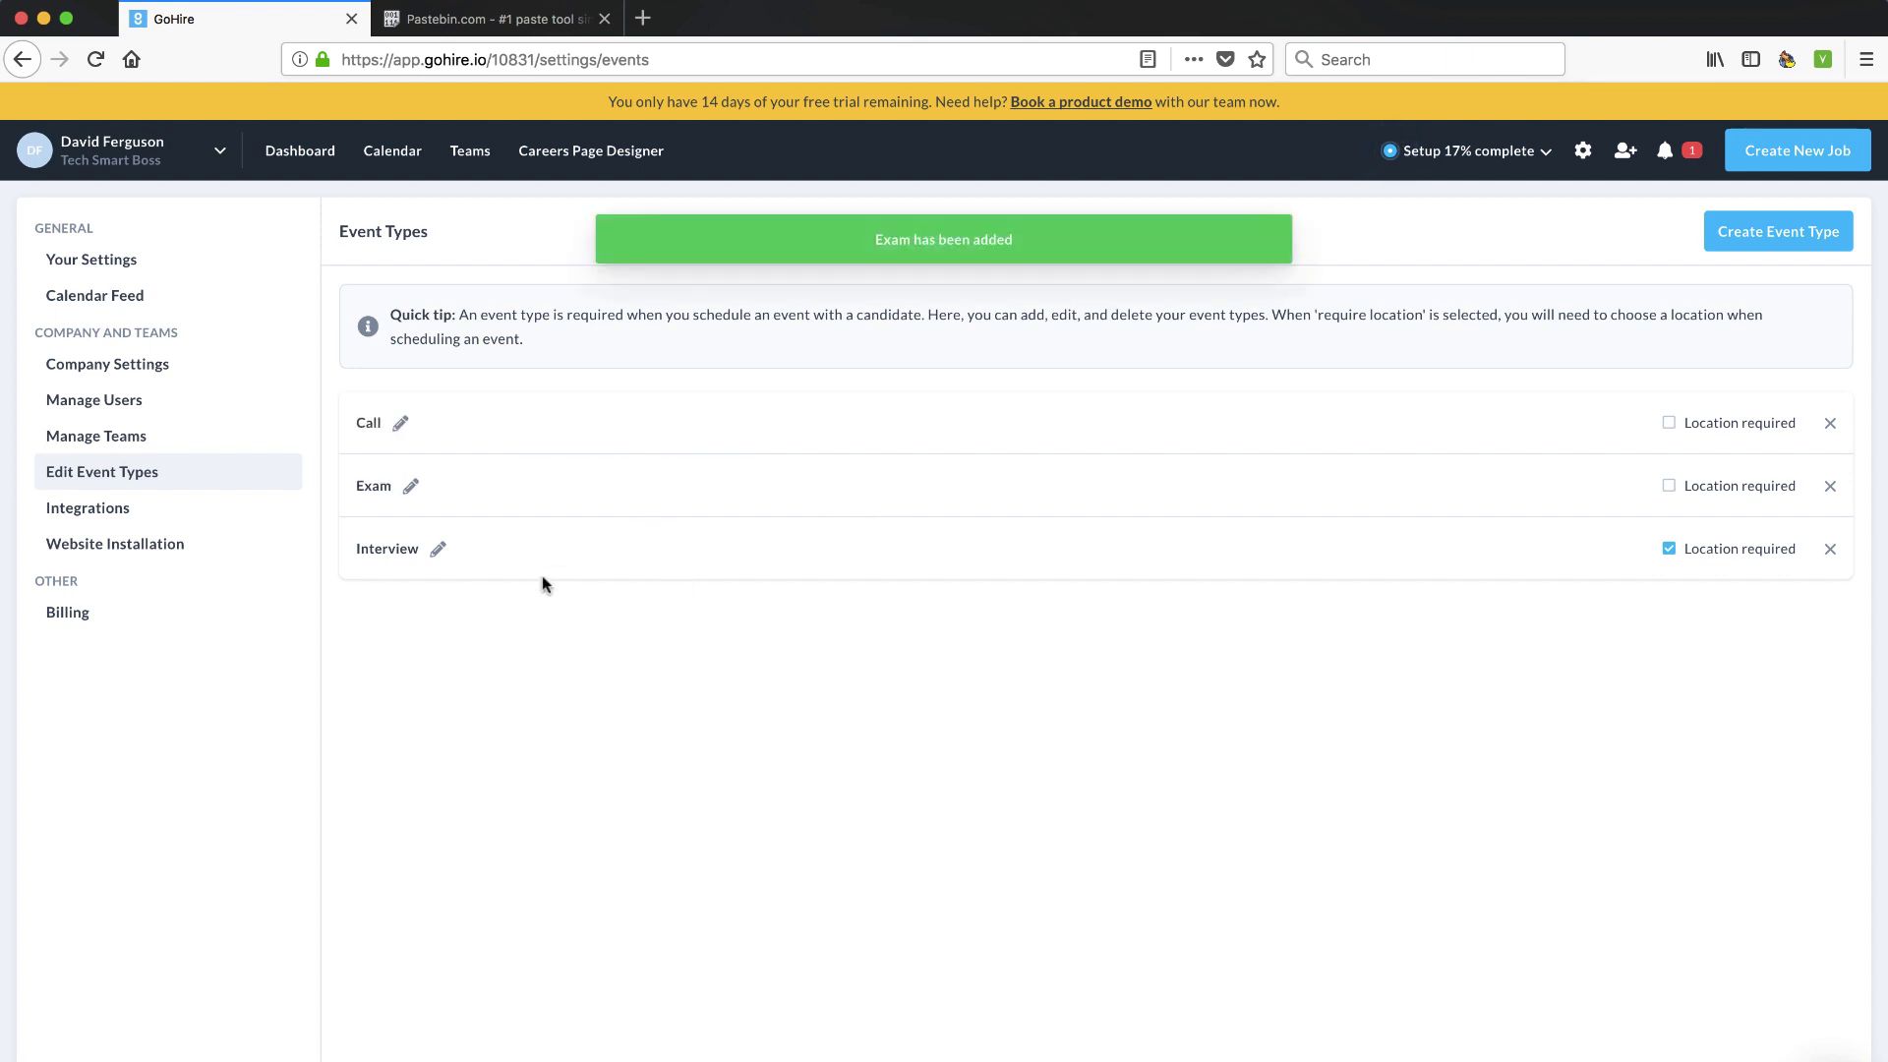
pyautogui.click(96, 509)
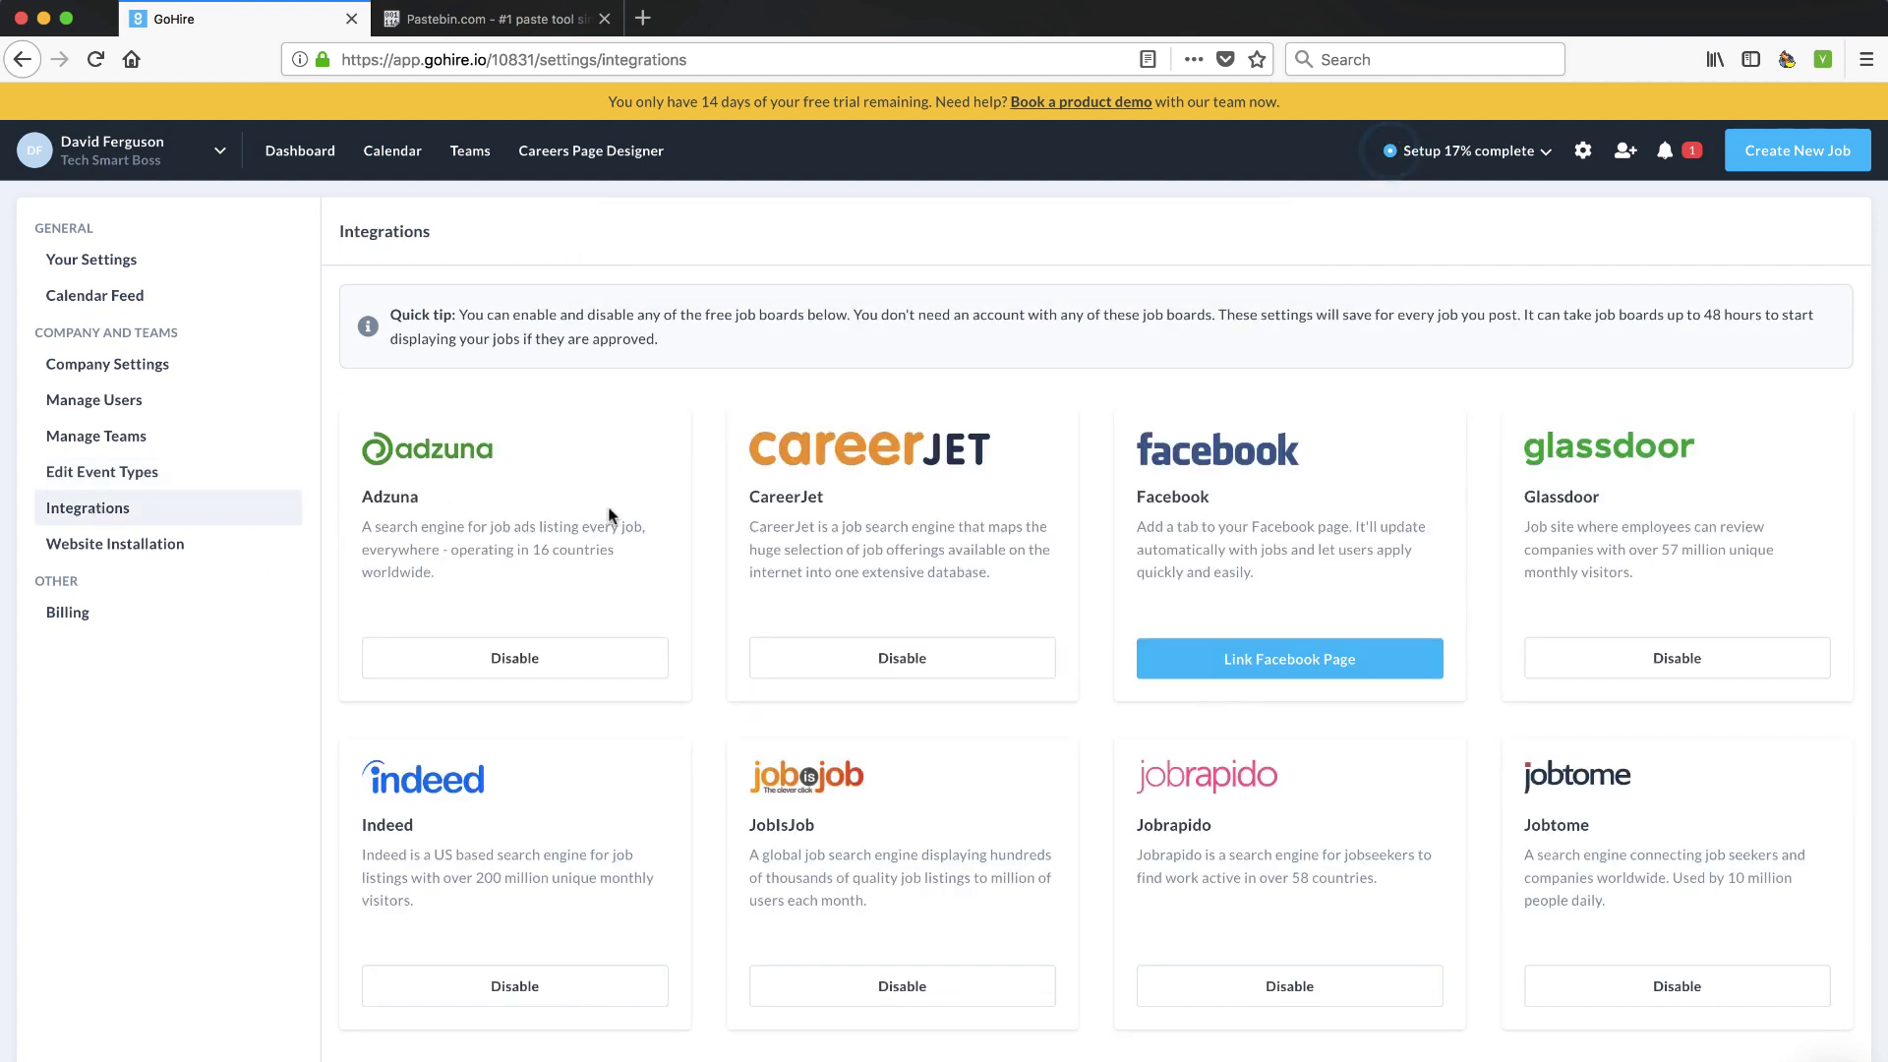
pyautogui.scroll(-3, 610, 514)
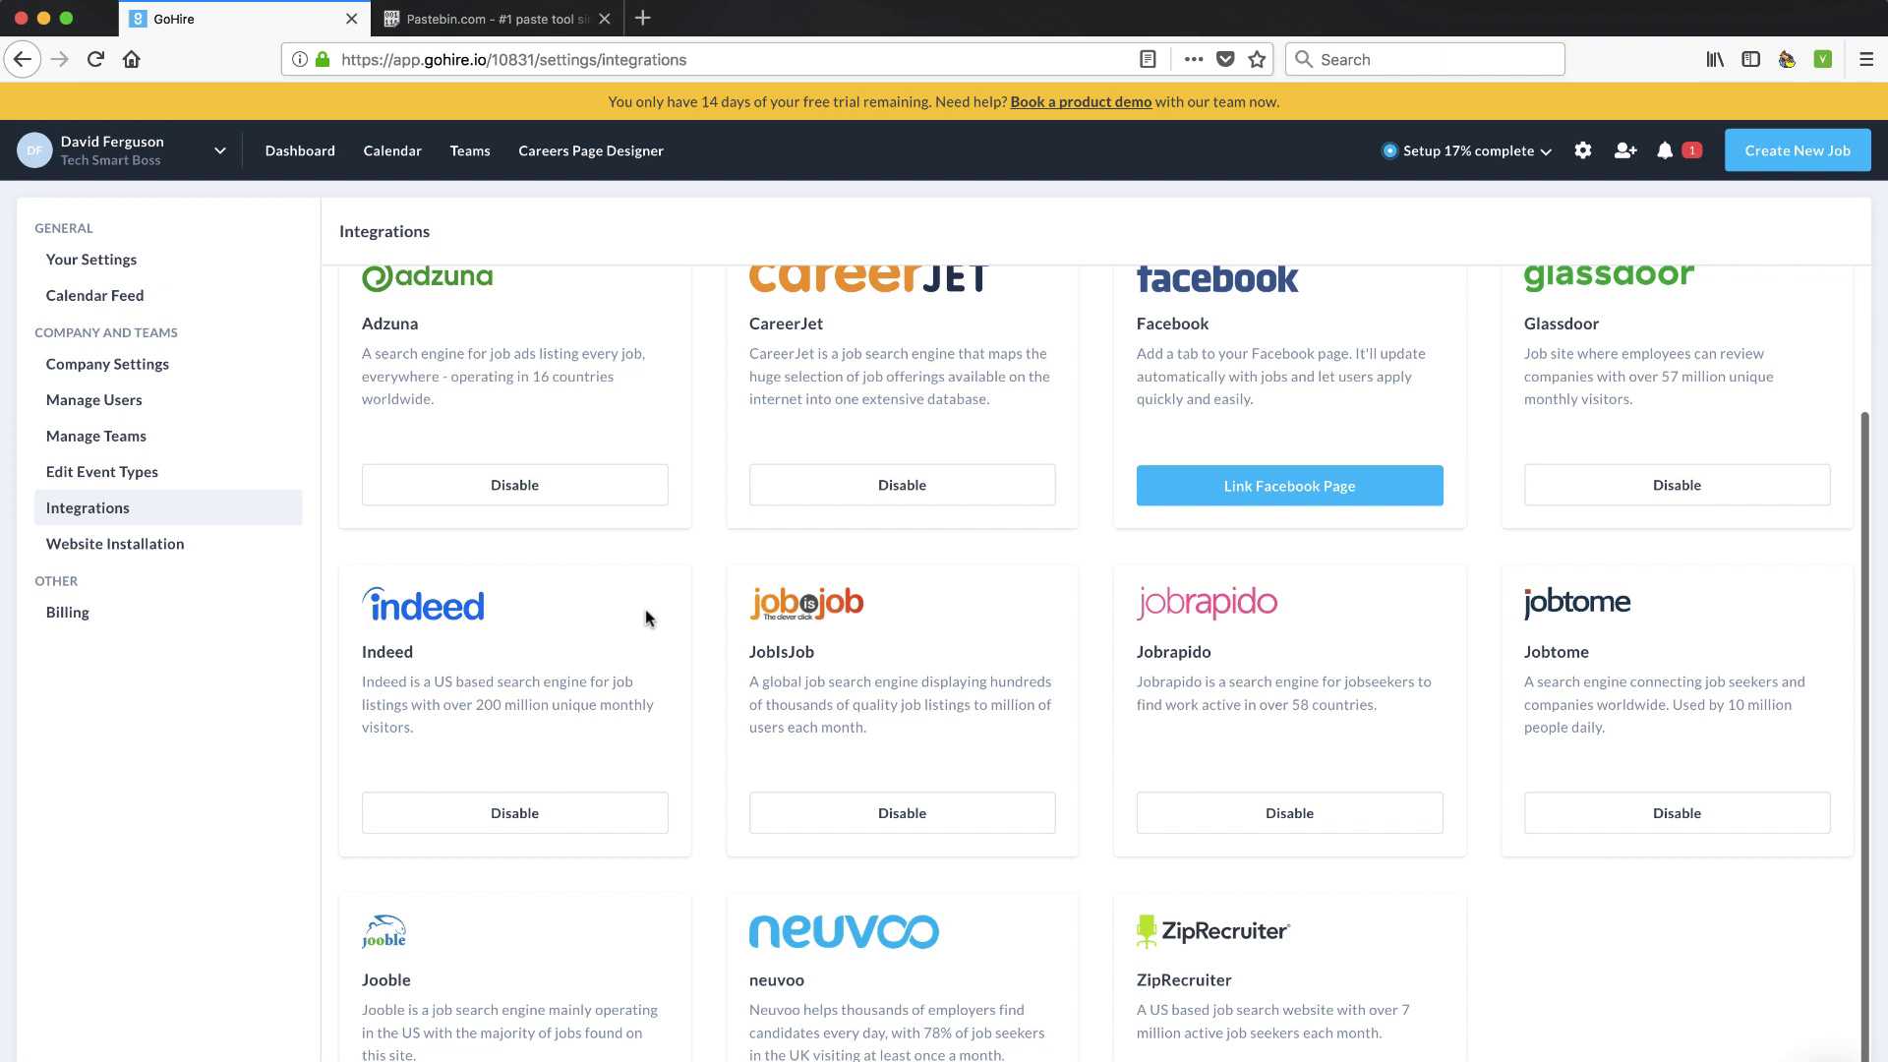
pyautogui.scroll(-1, 646, 616)
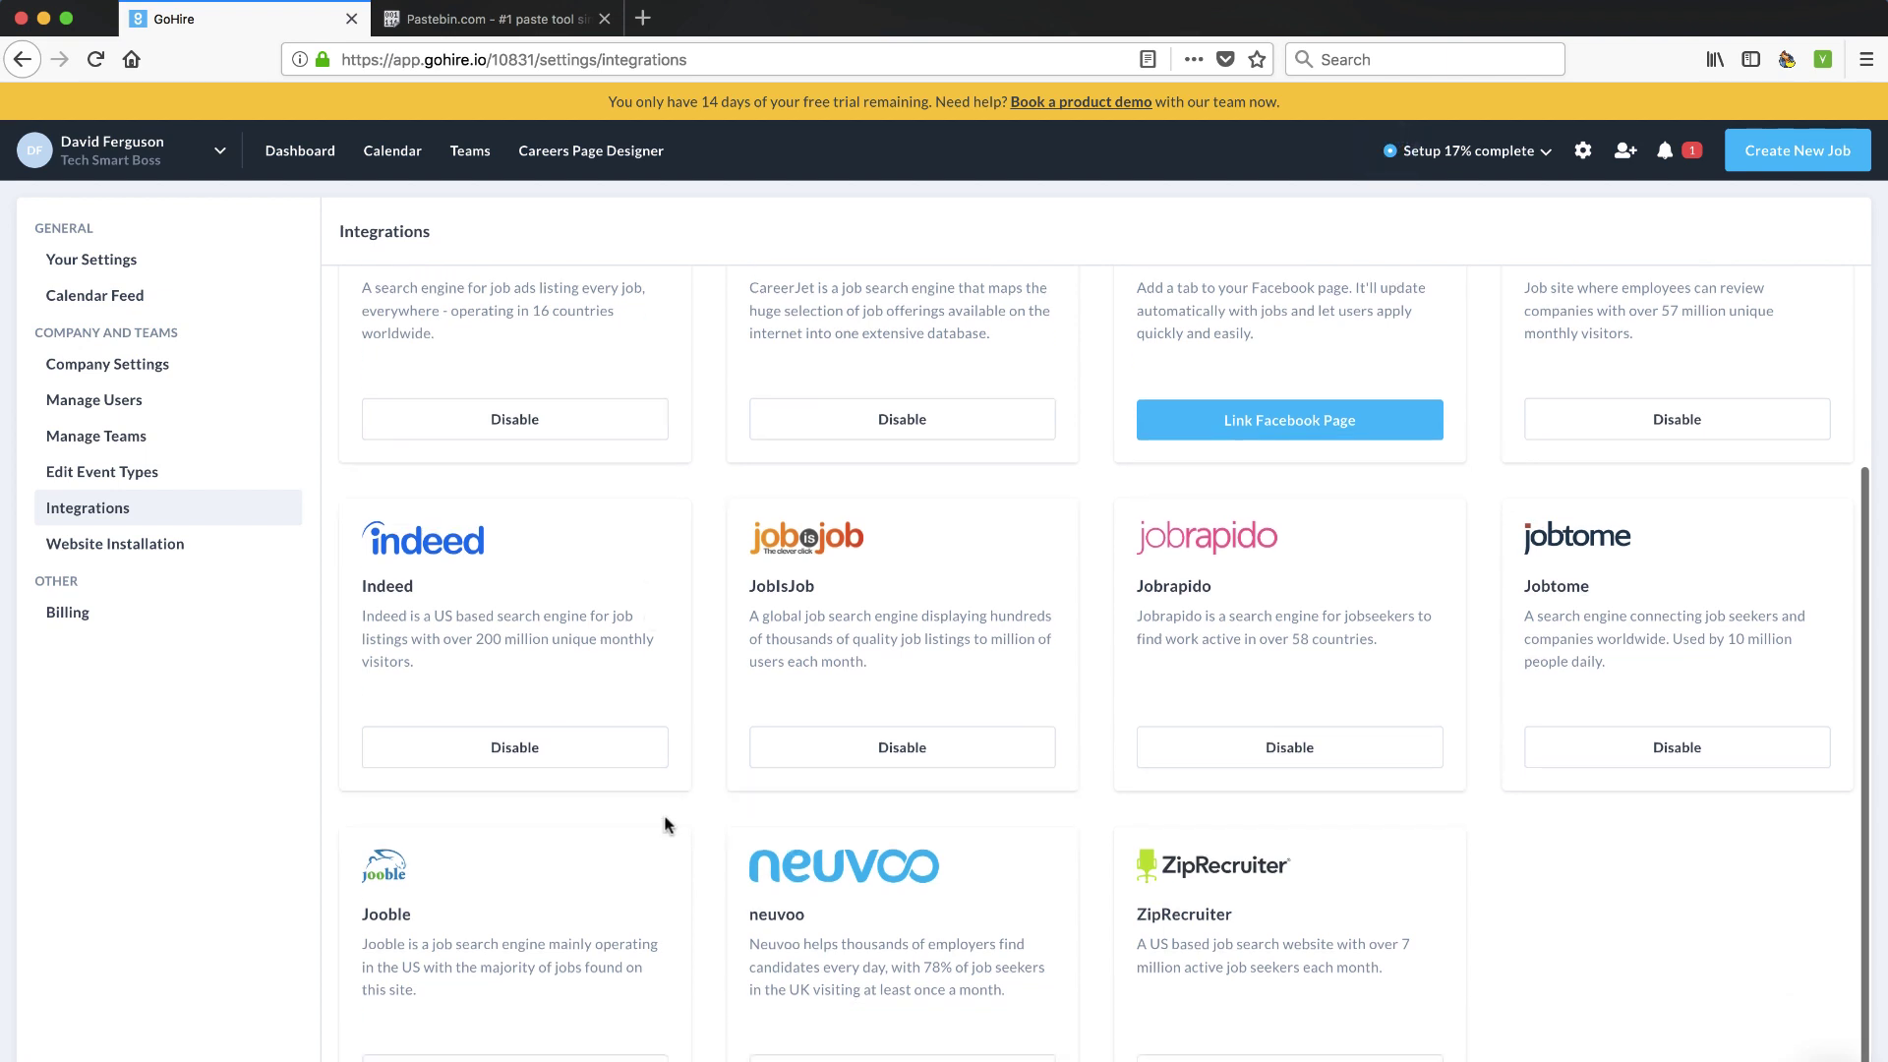
pyautogui.scroll(3, 664, 823)
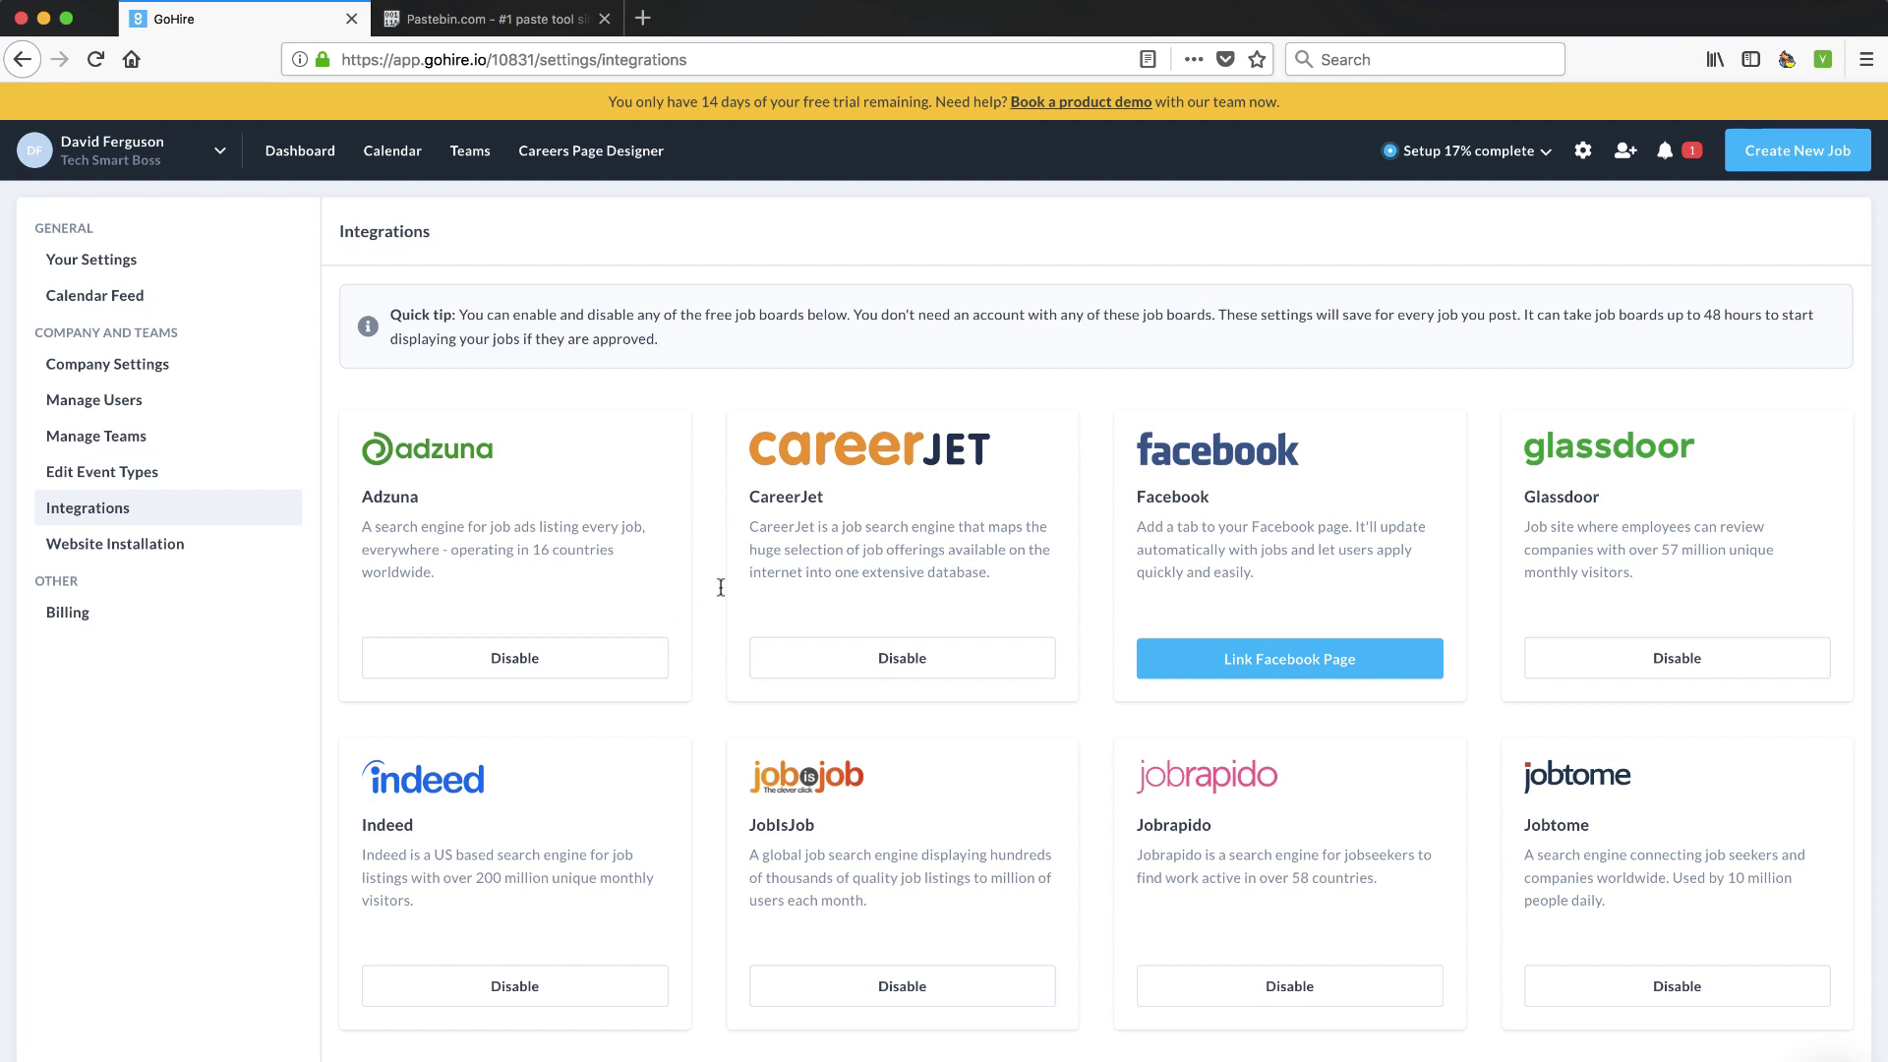
pyautogui.scroll(-5, 1266, 660)
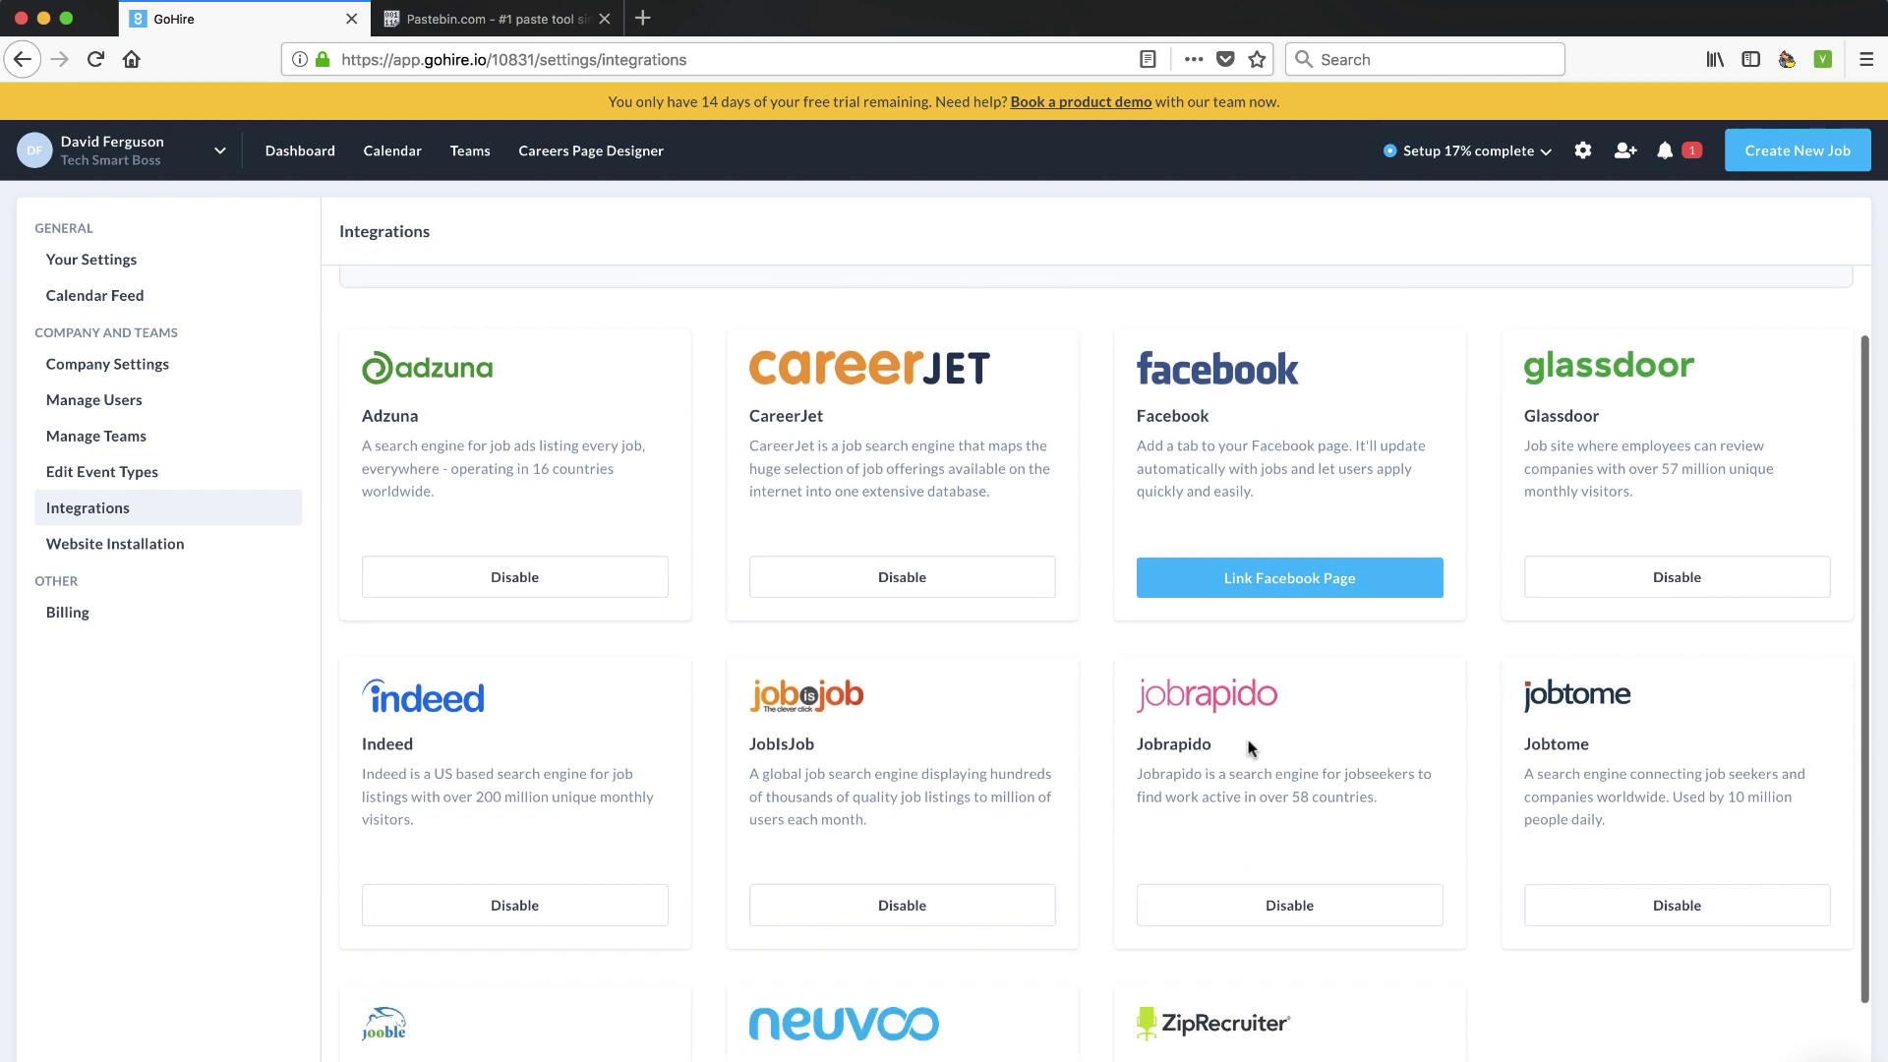
pyautogui.scroll(4, 1275, 851)
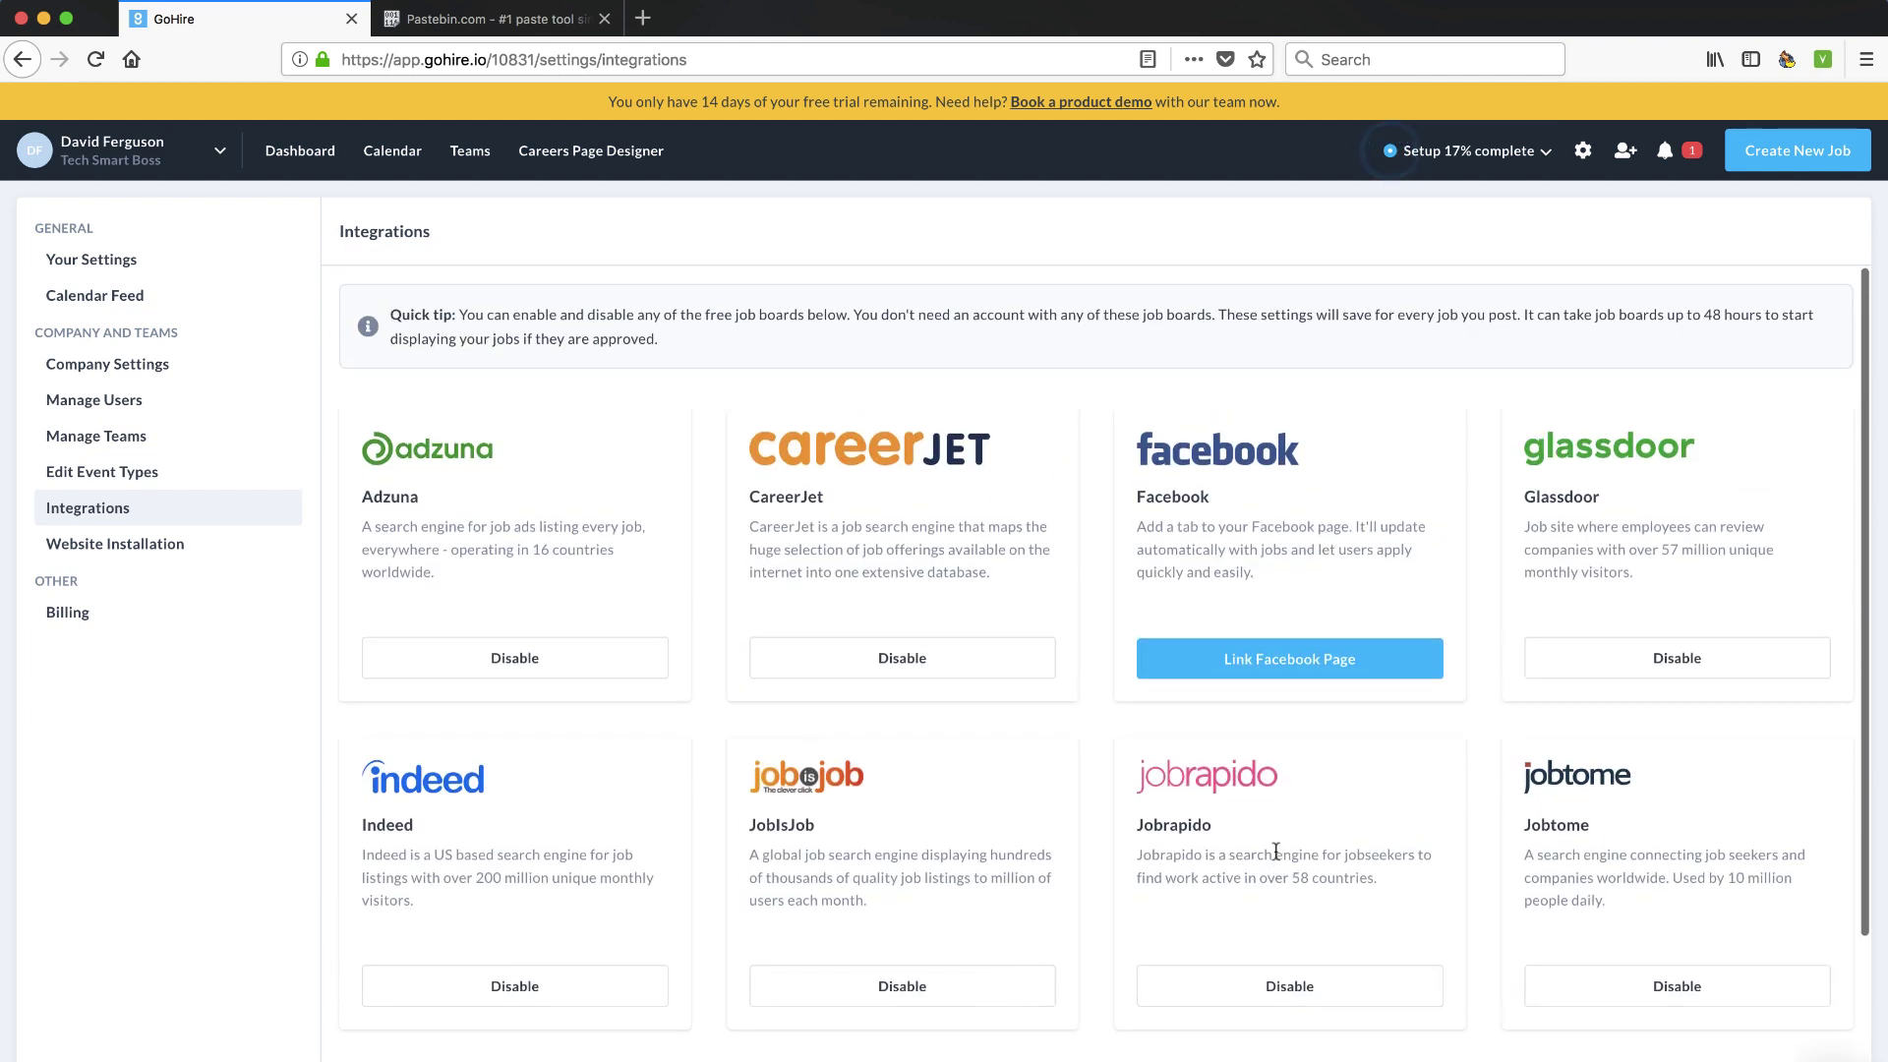
pyautogui.scroll(-3, 1275, 851)
pyautogui.scroll(4, 1275, 857)
pyautogui.scroll(-4, 1263, 796)
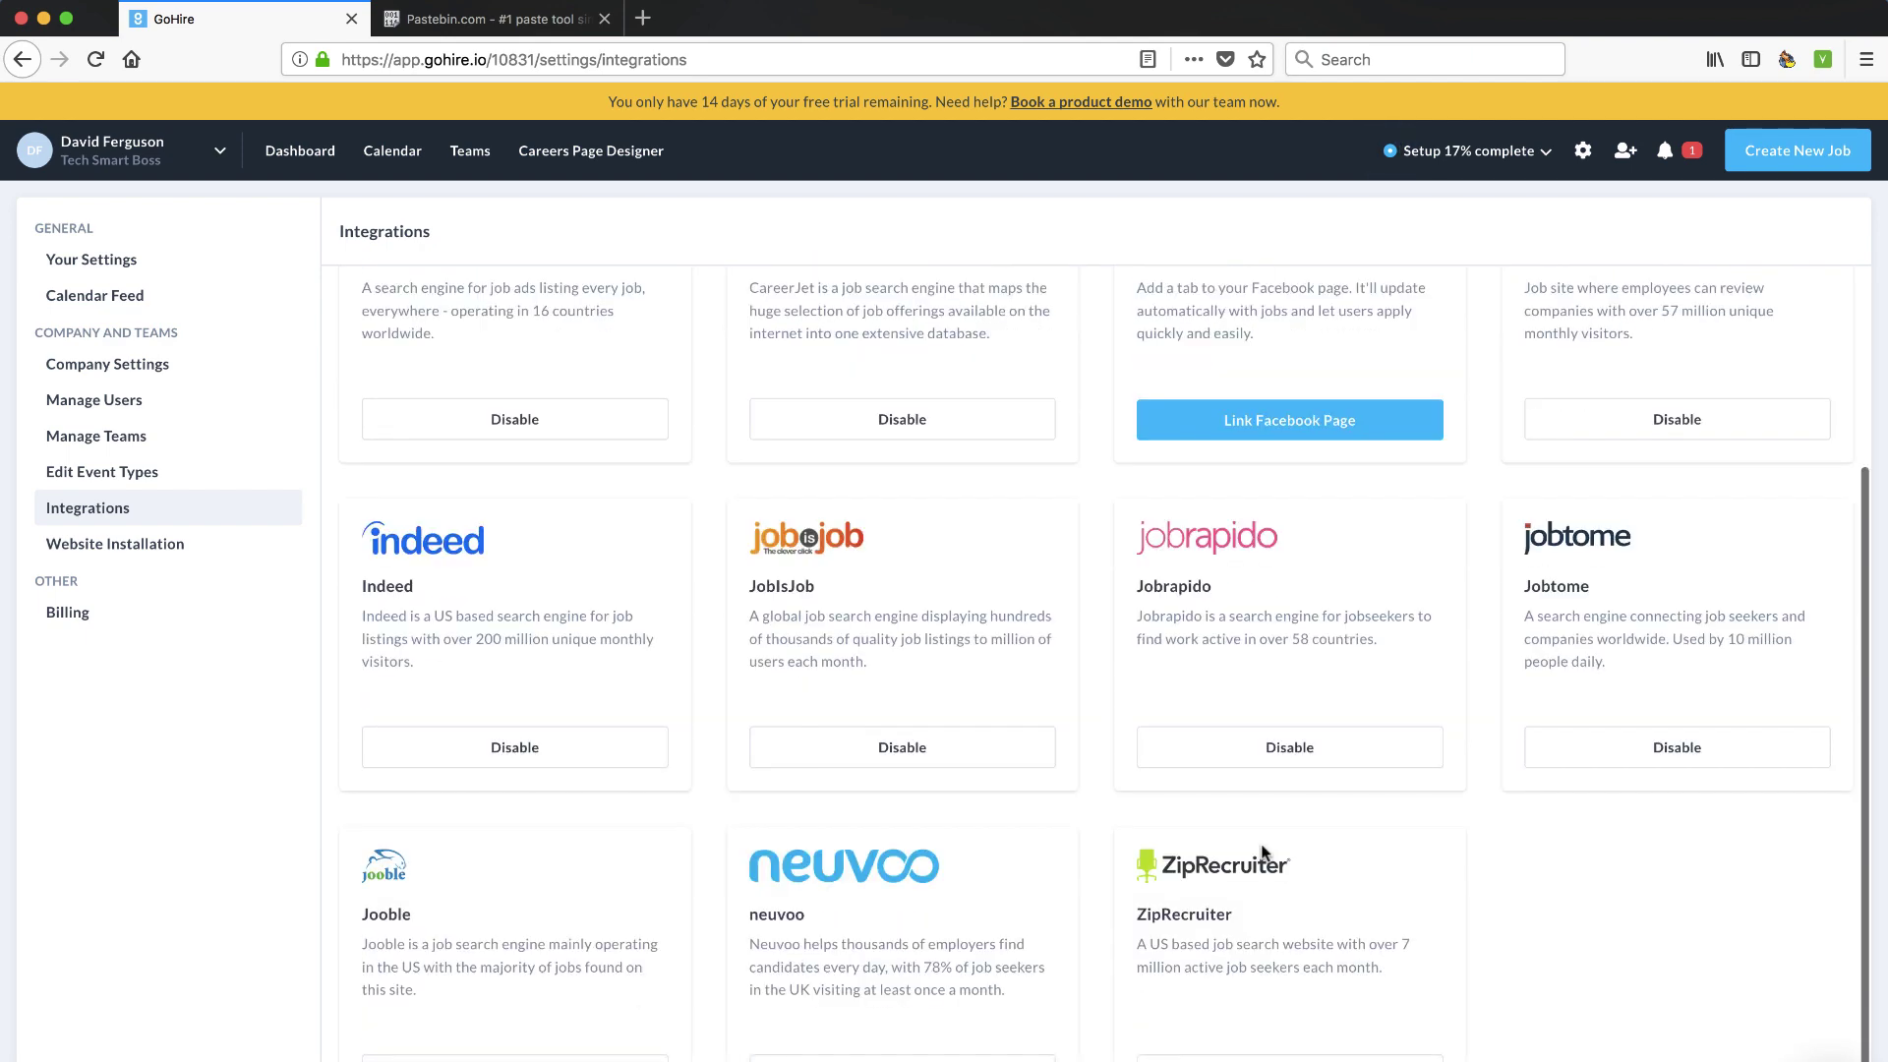
pyautogui.scroll(3, 1263, 851)
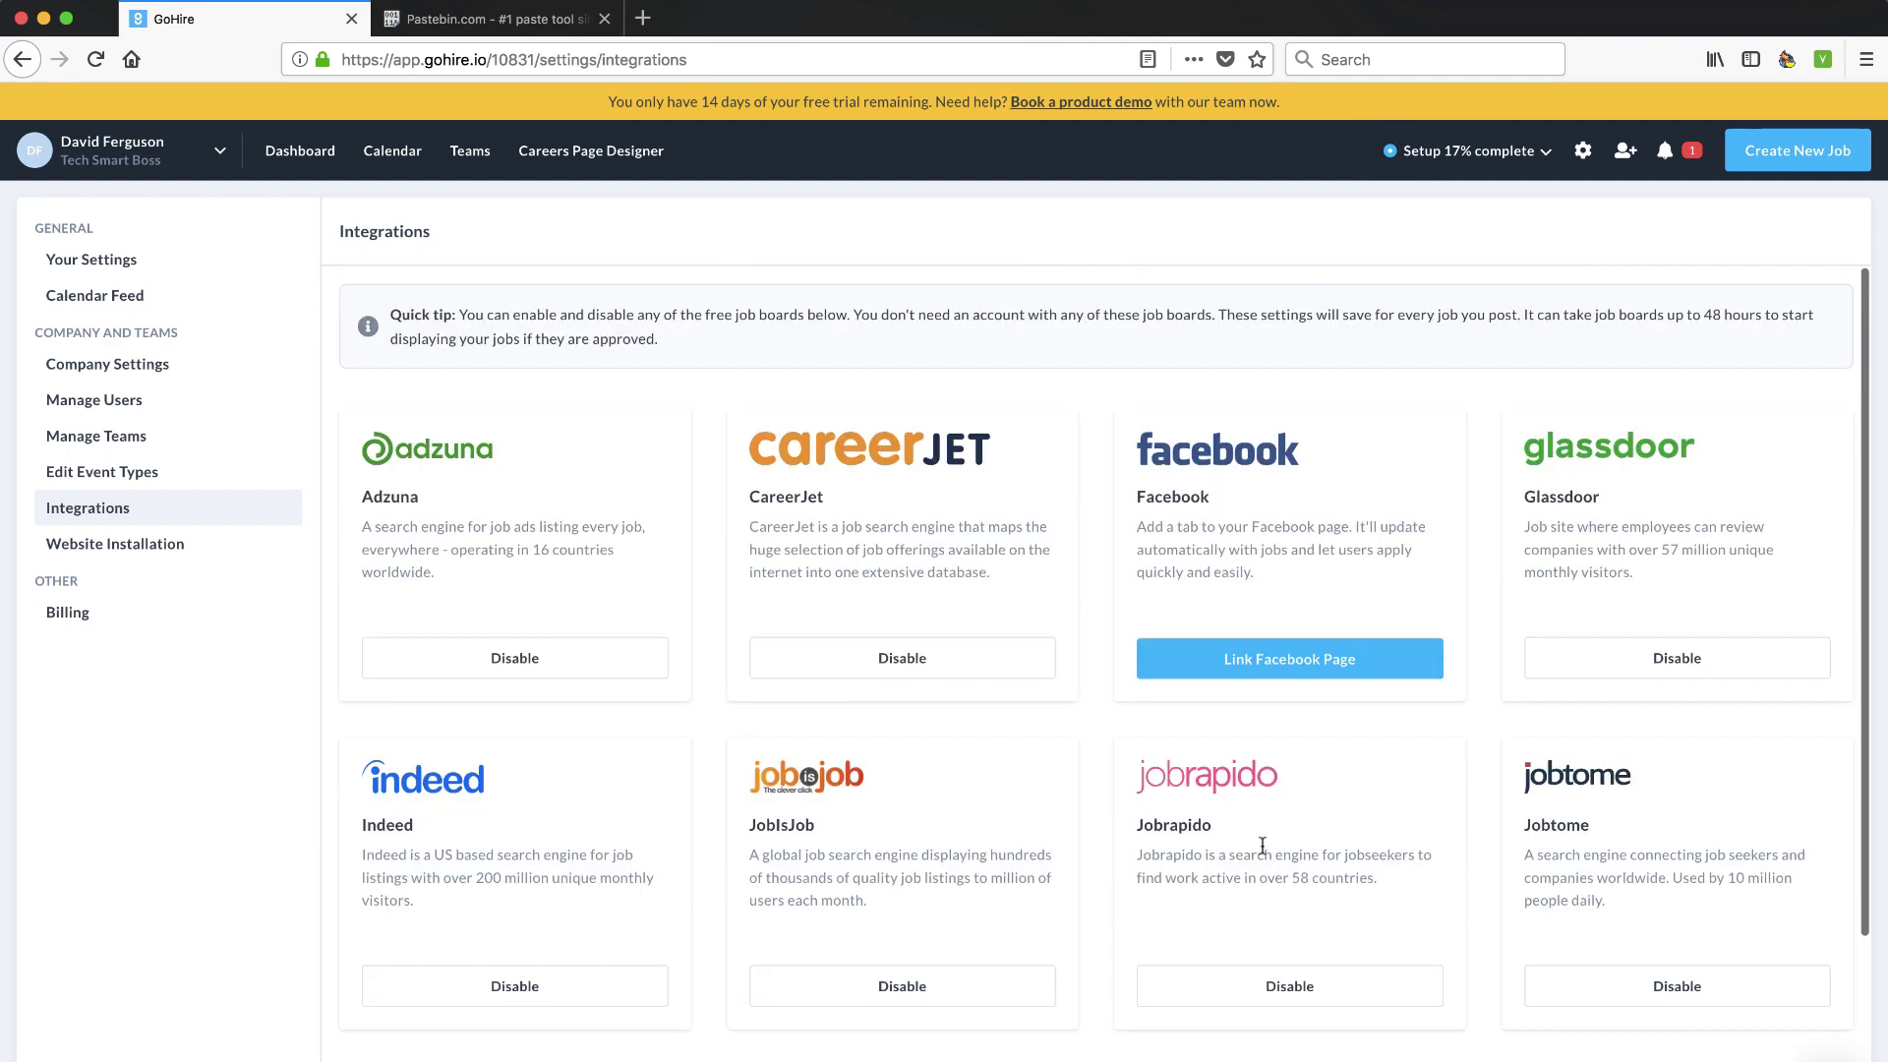
# Review the Website Installation settings
pyautogui.click(147, 546)
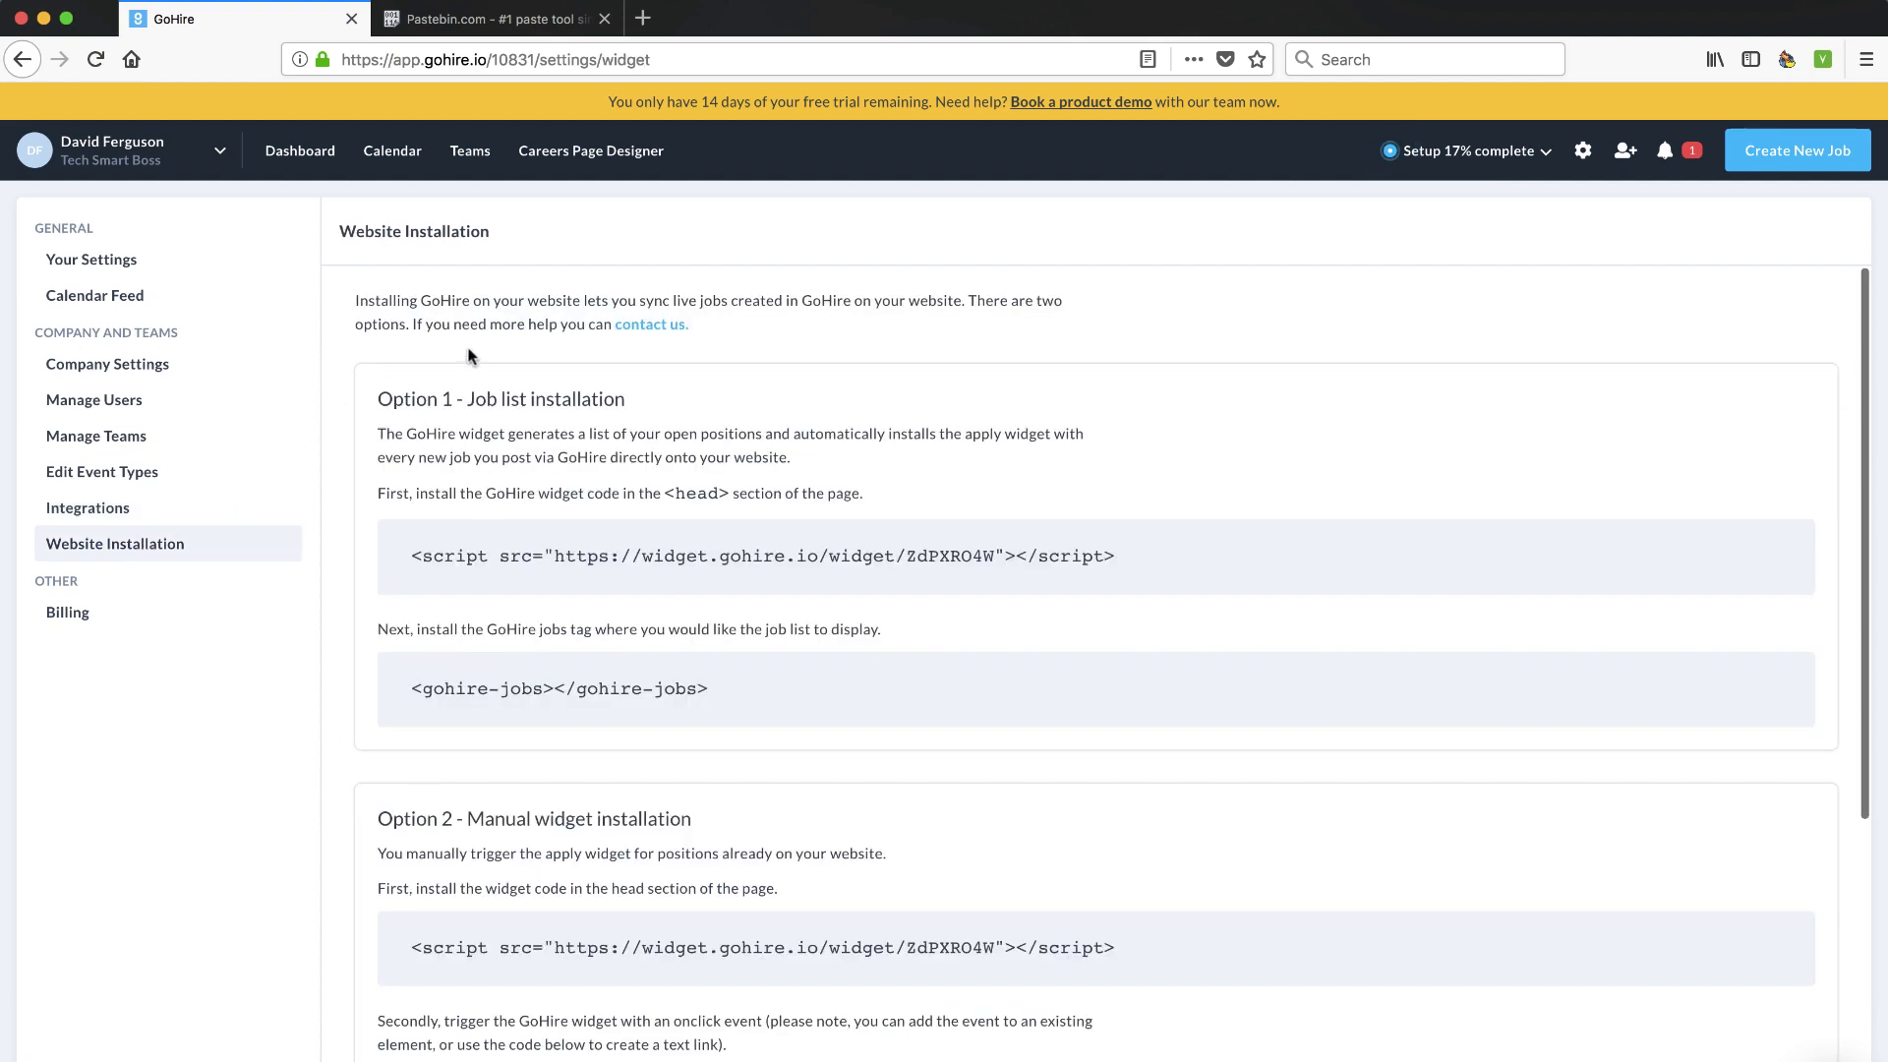
pyautogui.scroll(-5, 589, 511)
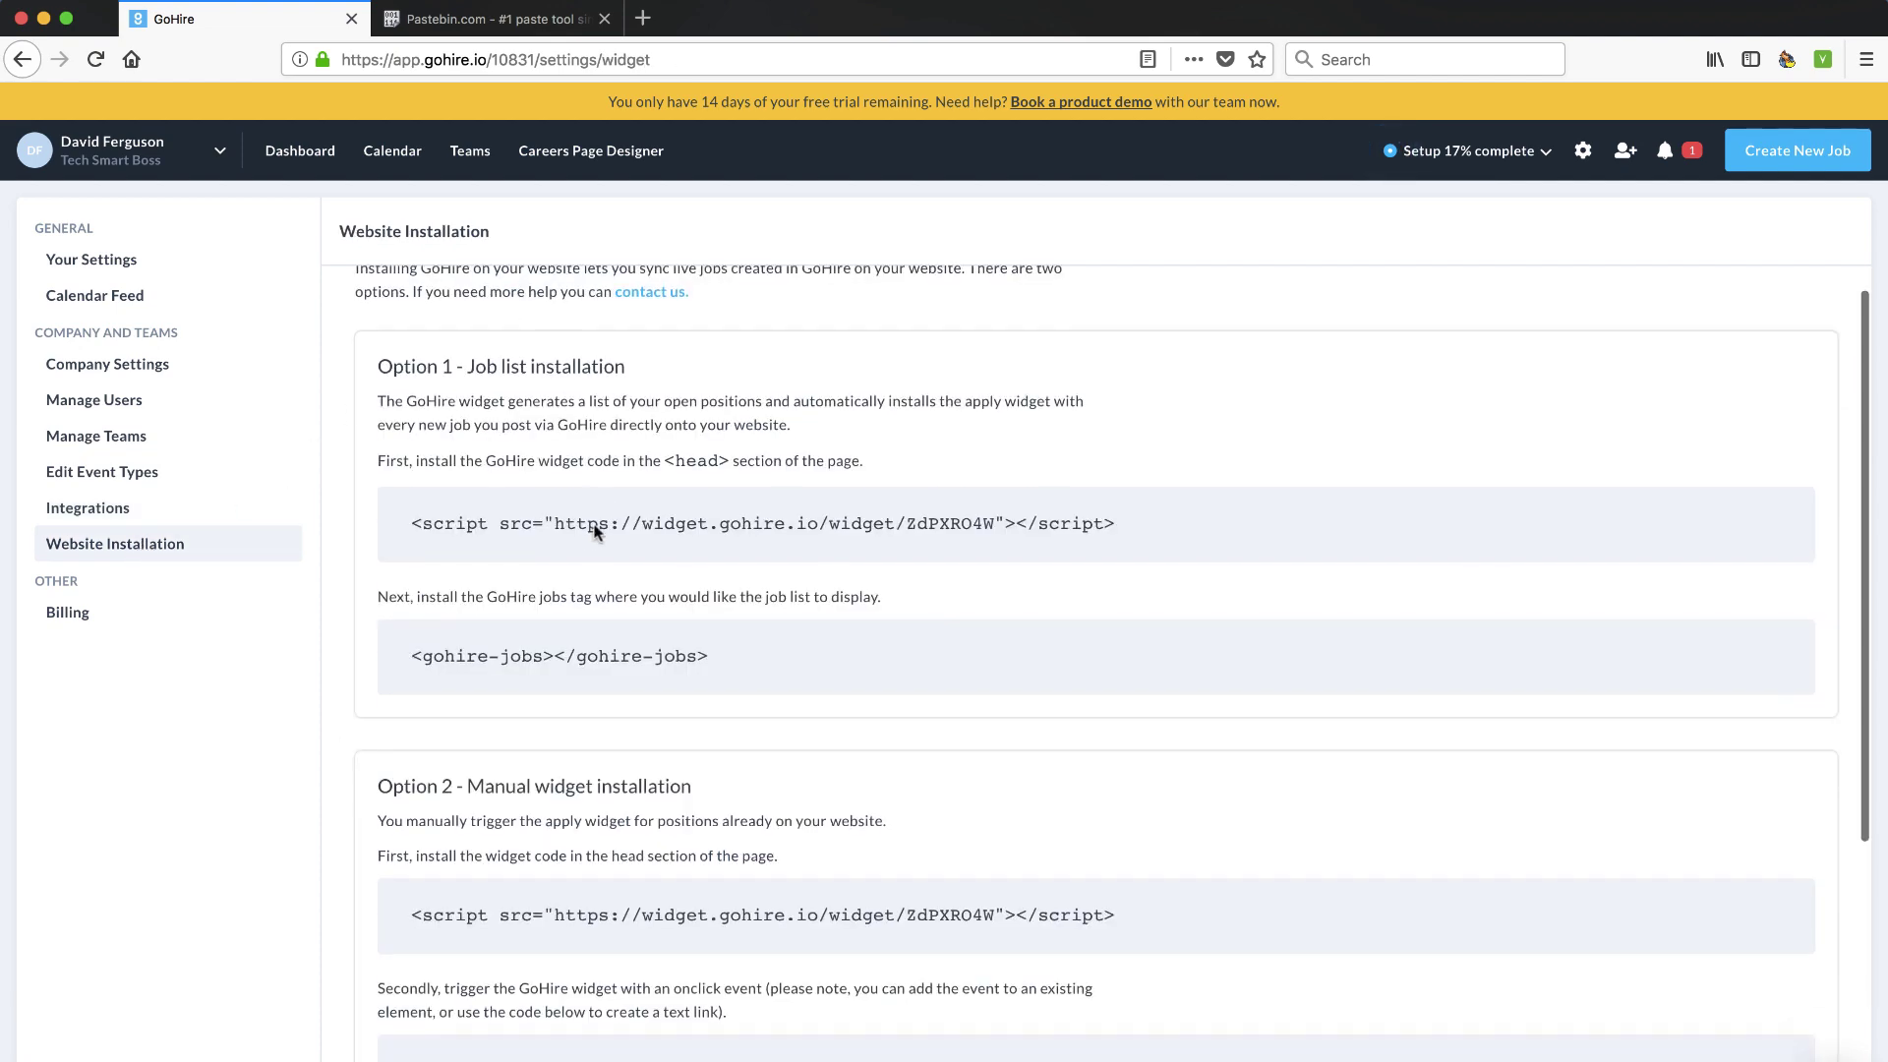
pyautogui.scroll(5, 595, 532)
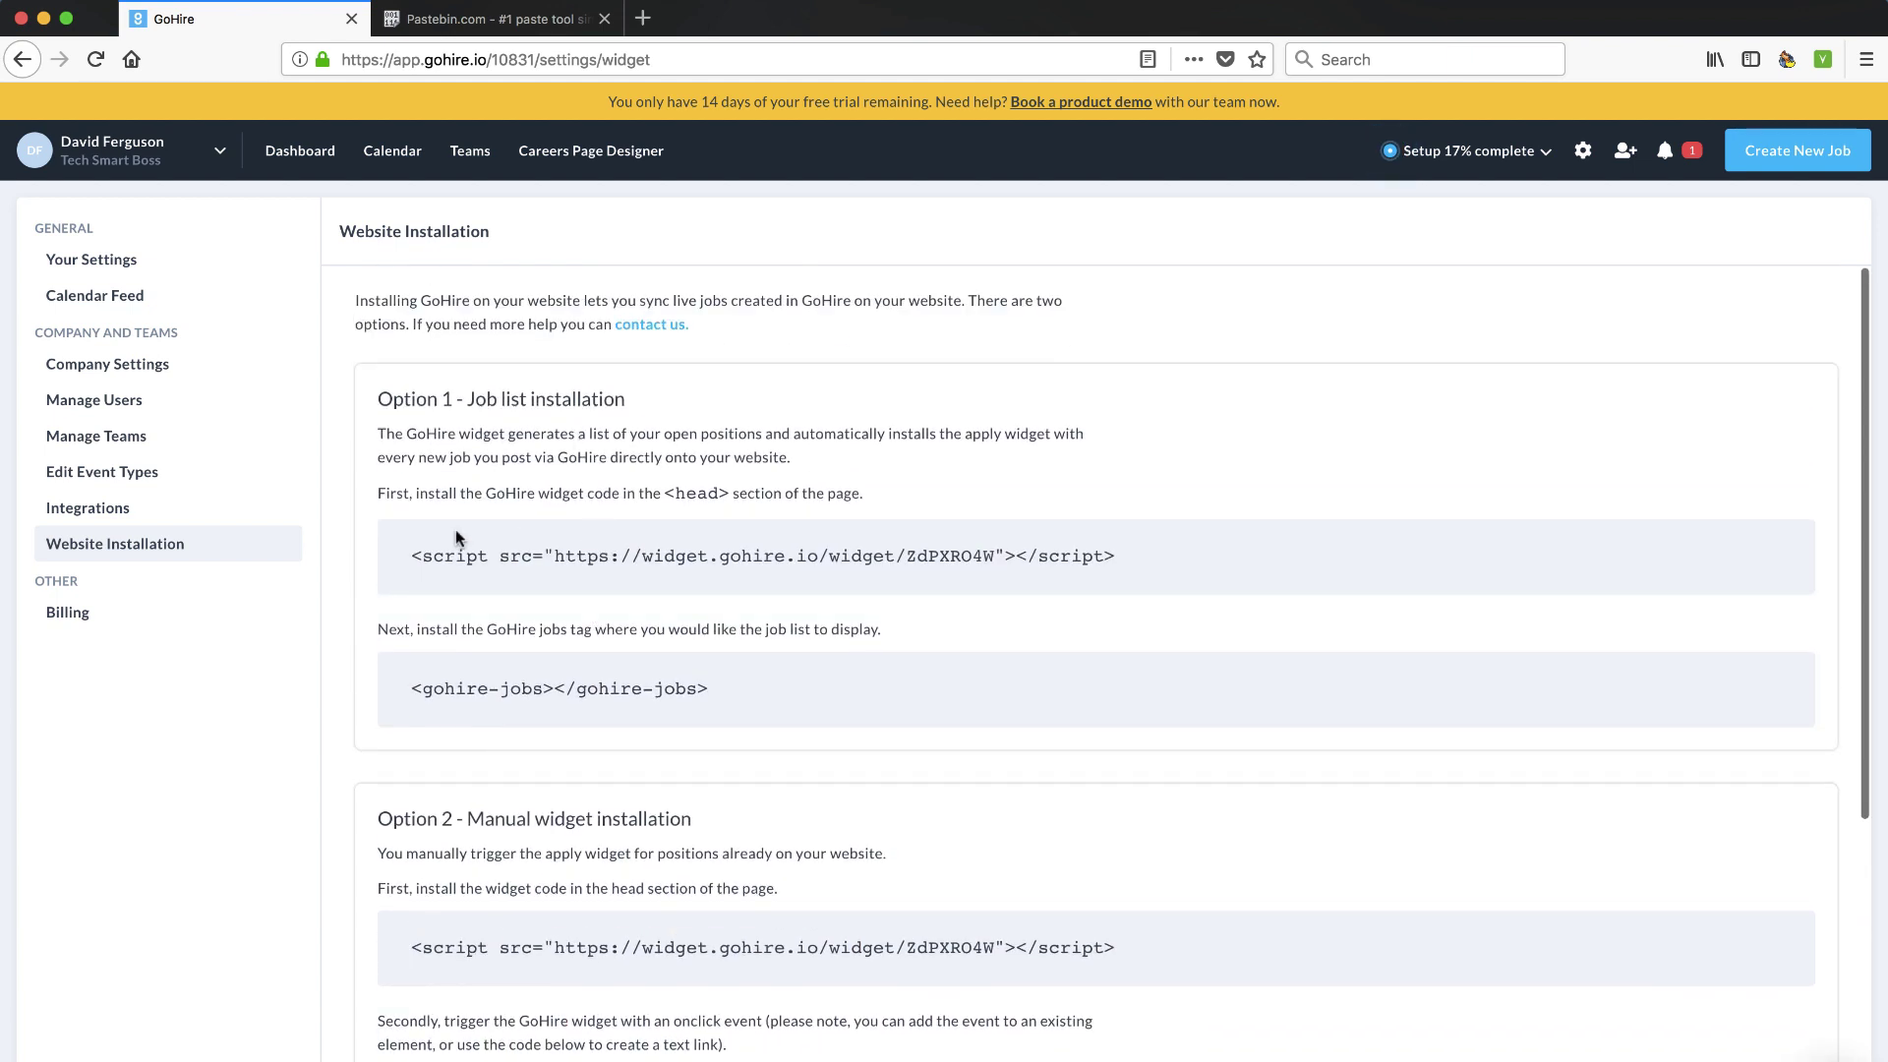
# Check the October 2018 calendar, setup checklist and notifications, then return to Your Settings
pyautogui.click(405, 157)
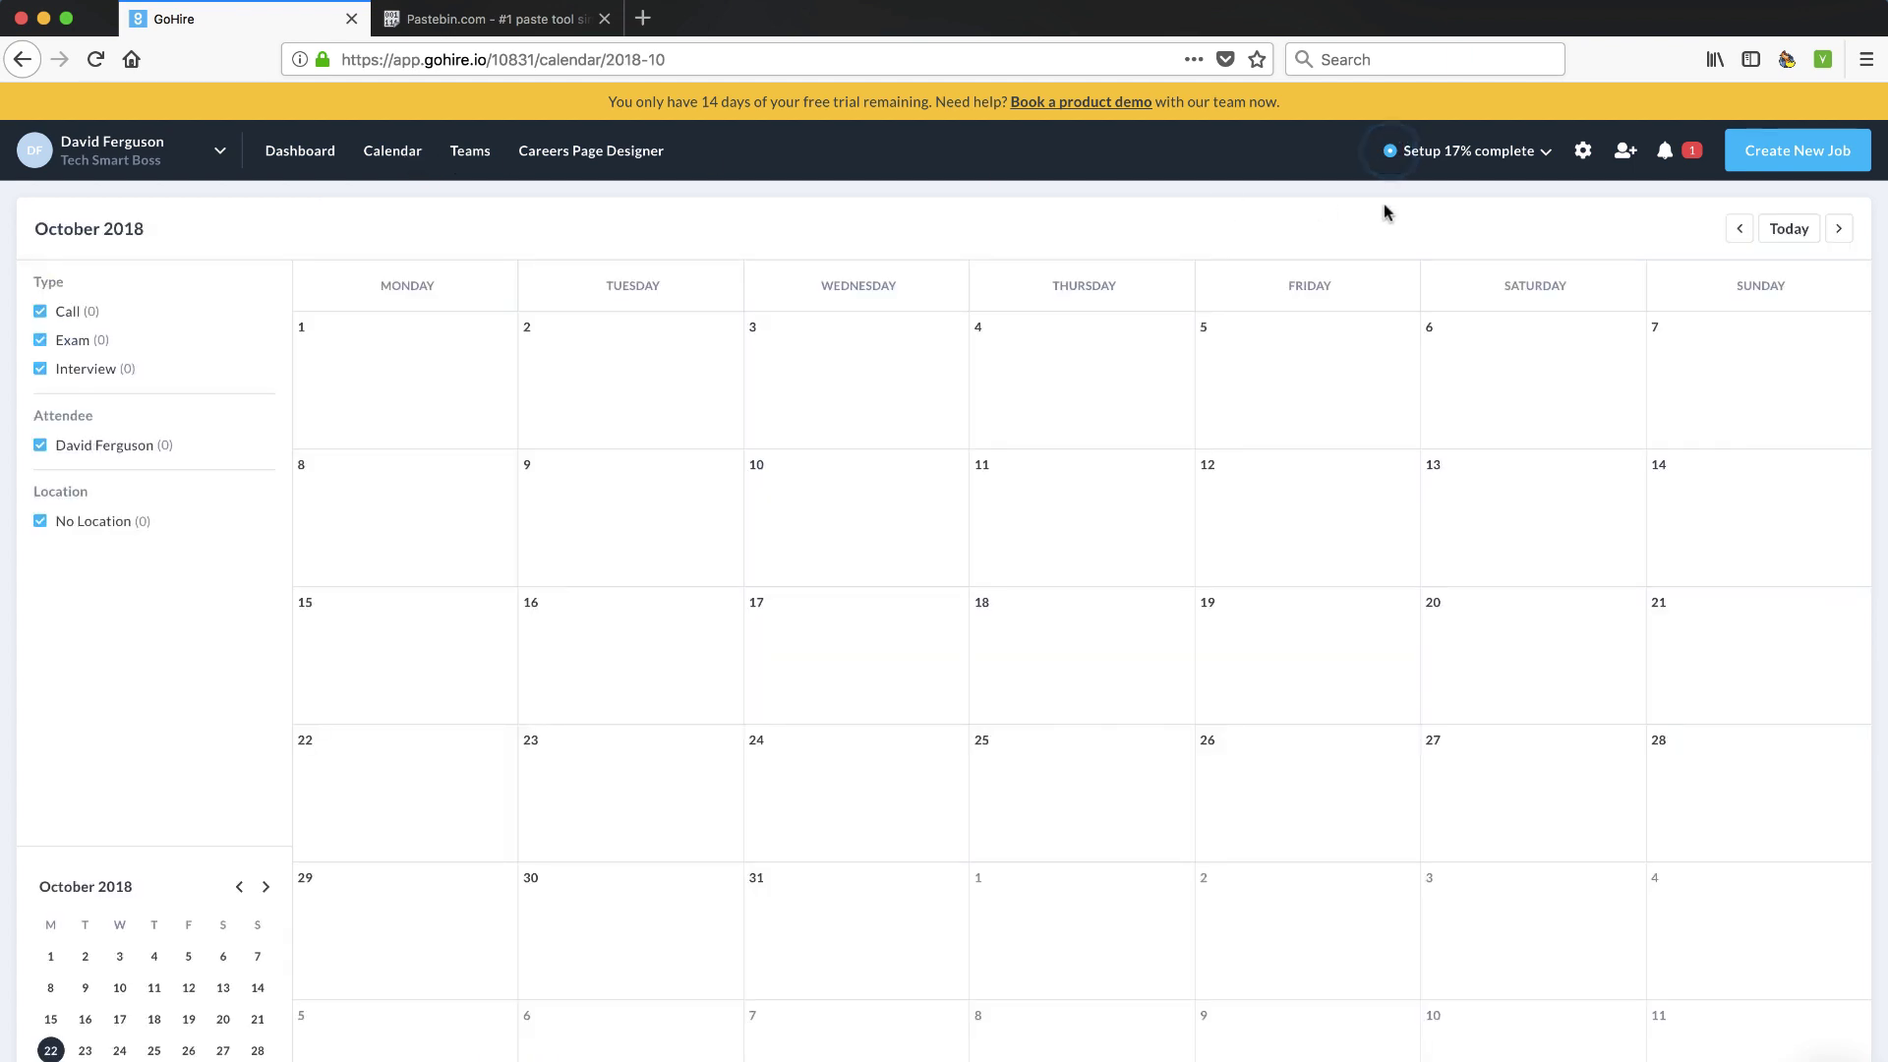
pyautogui.click(1549, 152)
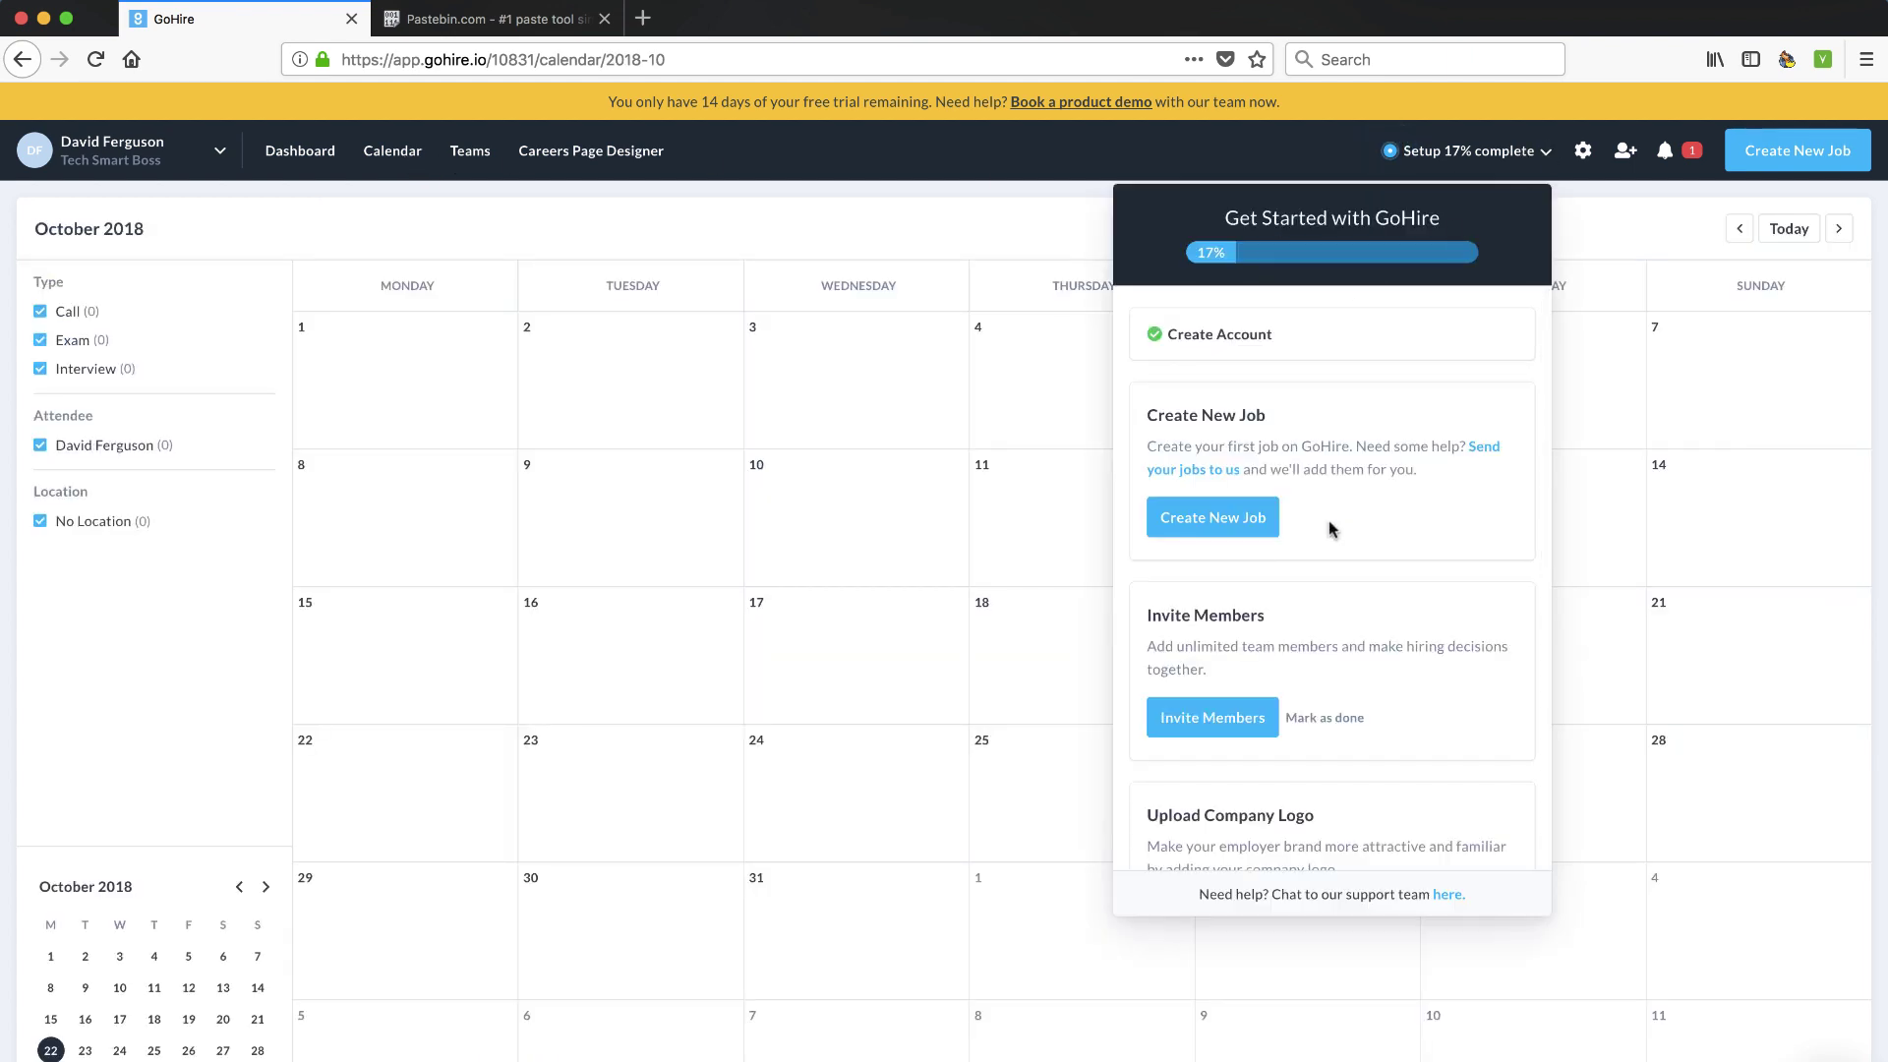
pyautogui.scroll(-2, 1330, 528)
pyautogui.scroll(-4, 1330, 528)
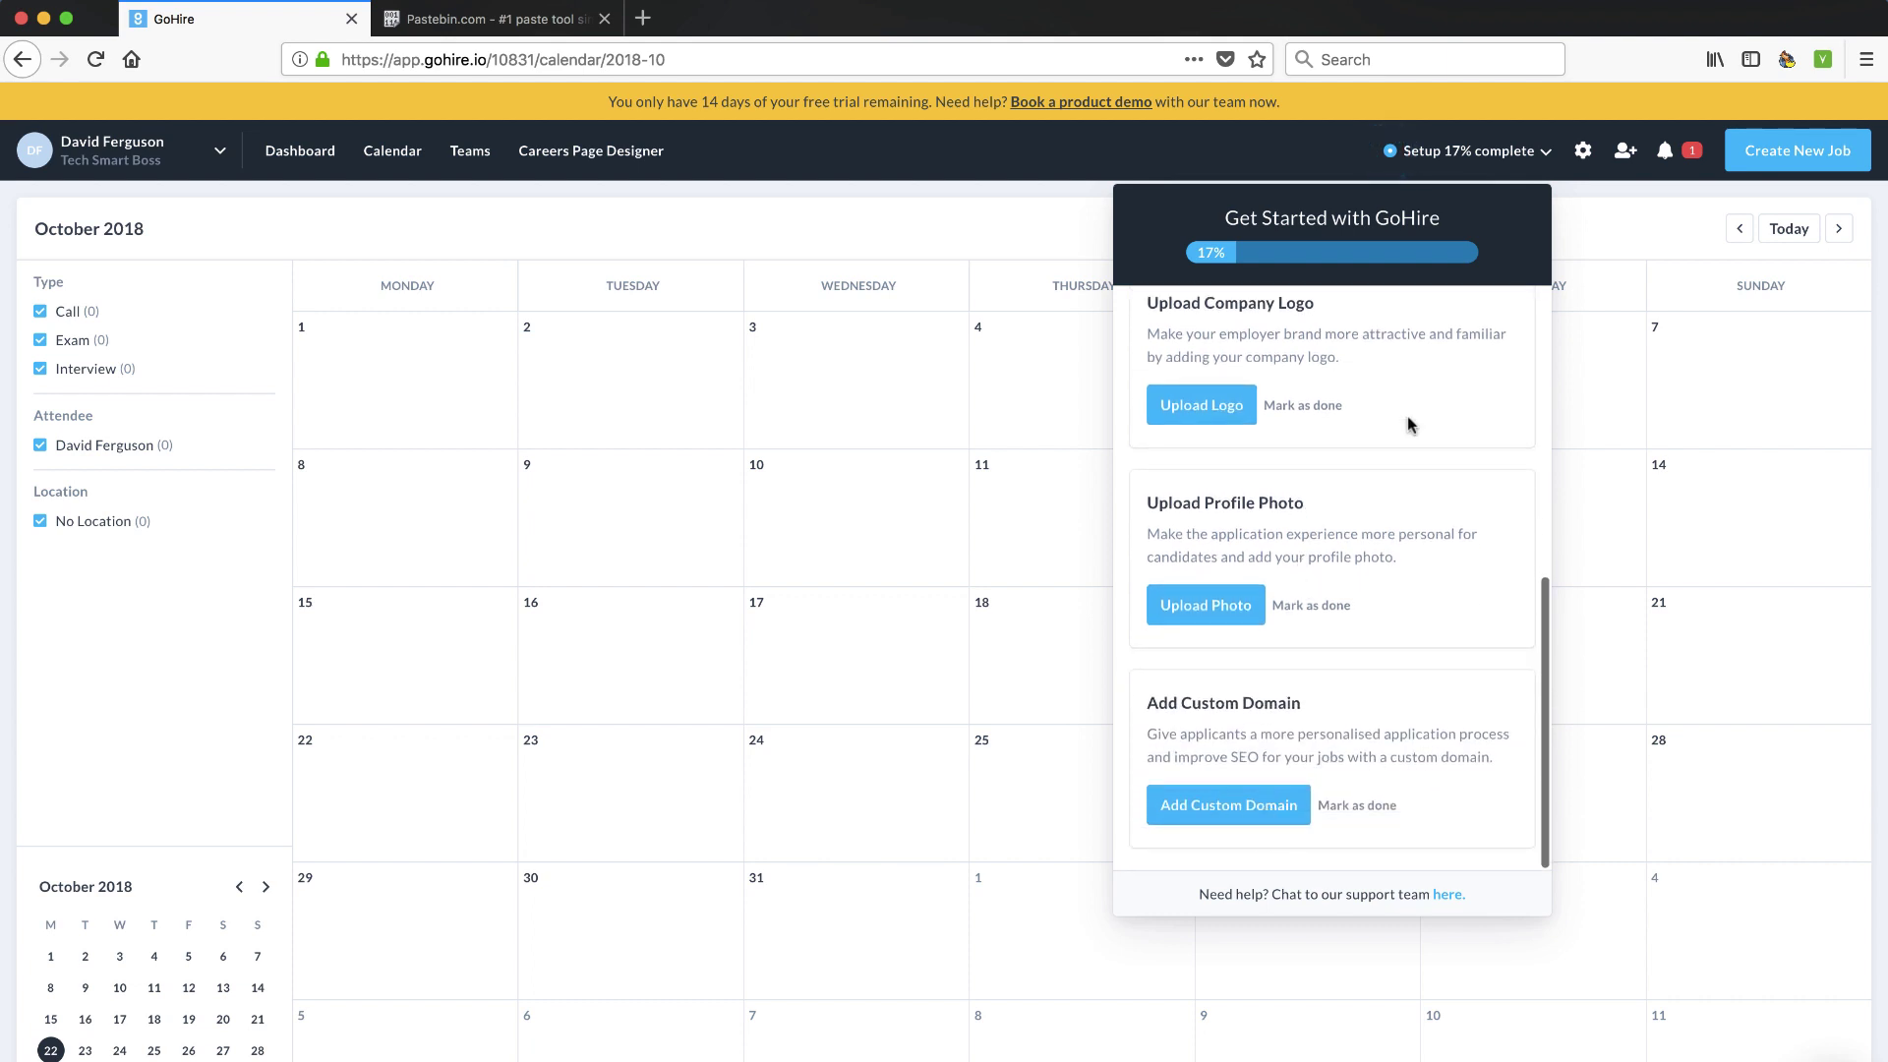
pyautogui.click(1687, 152)
pyautogui.click(1612, 151)
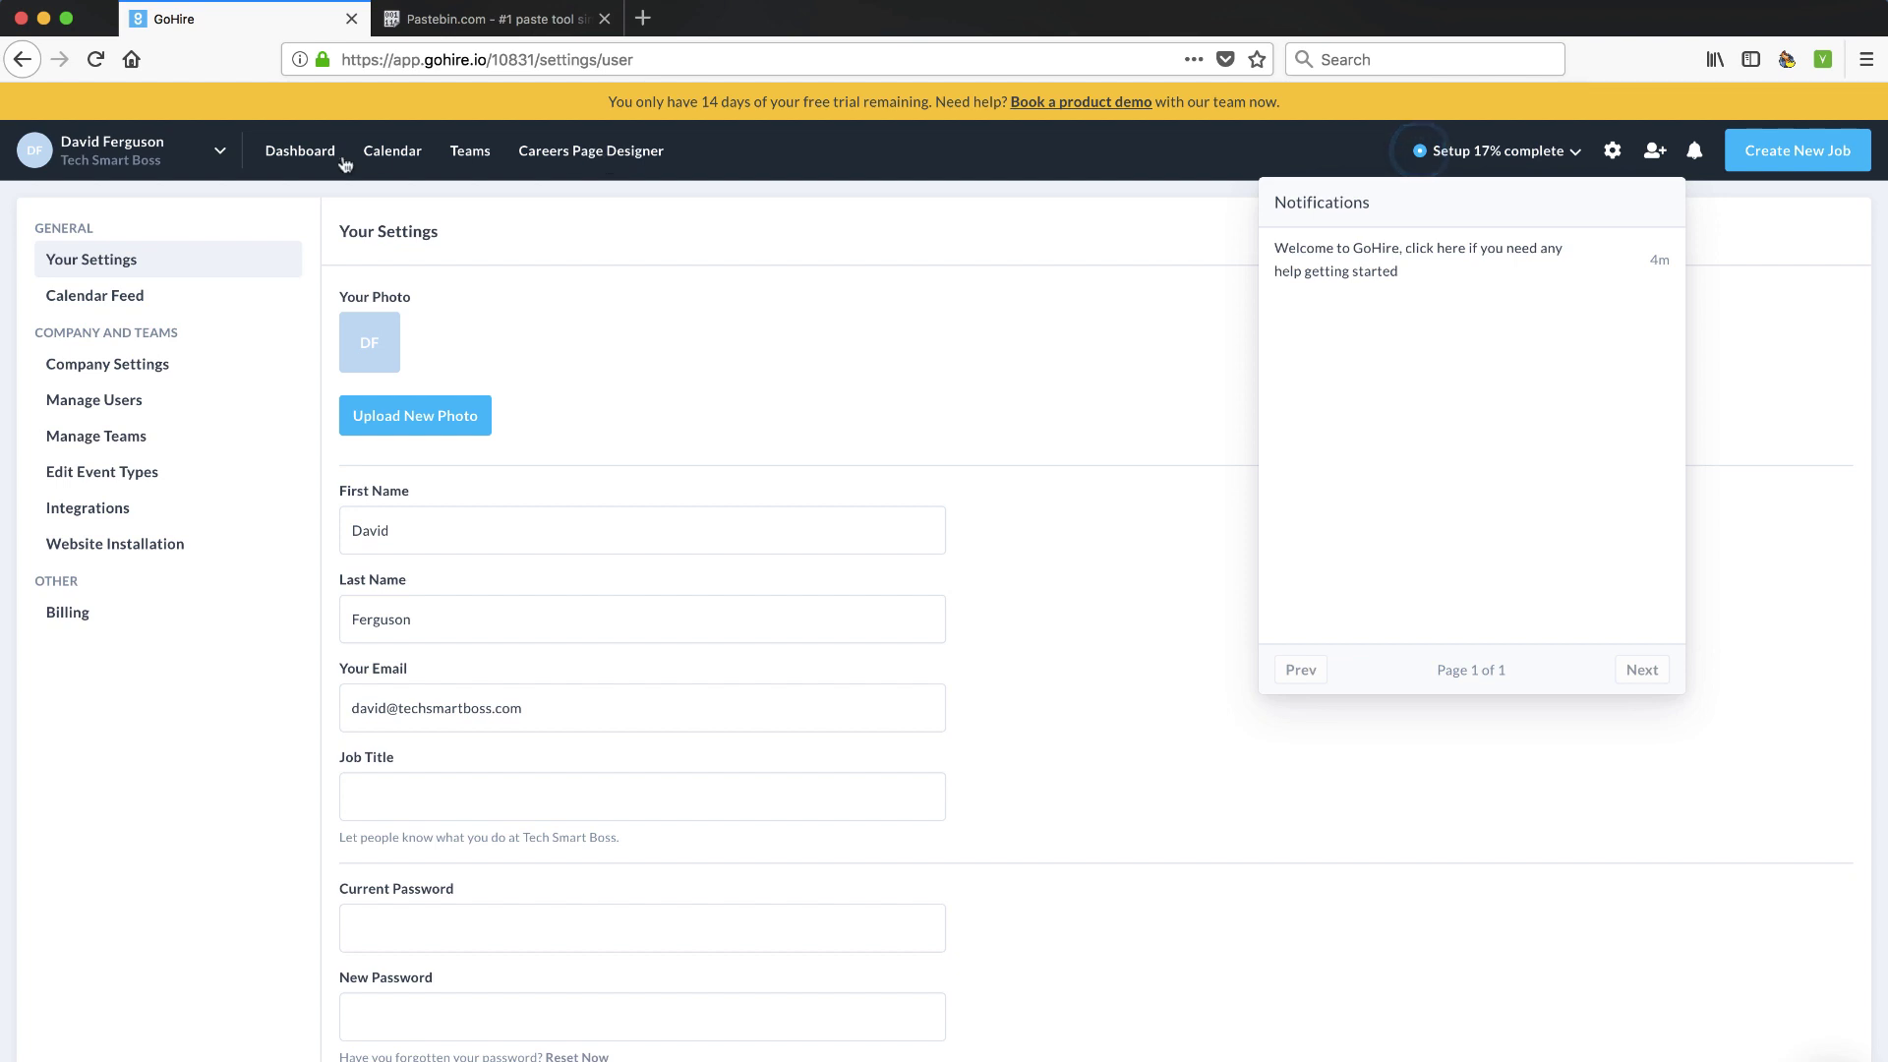
# Go to the dashboard and dismiss the welcome message and setup checklist
pyautogui.click(308, 155)
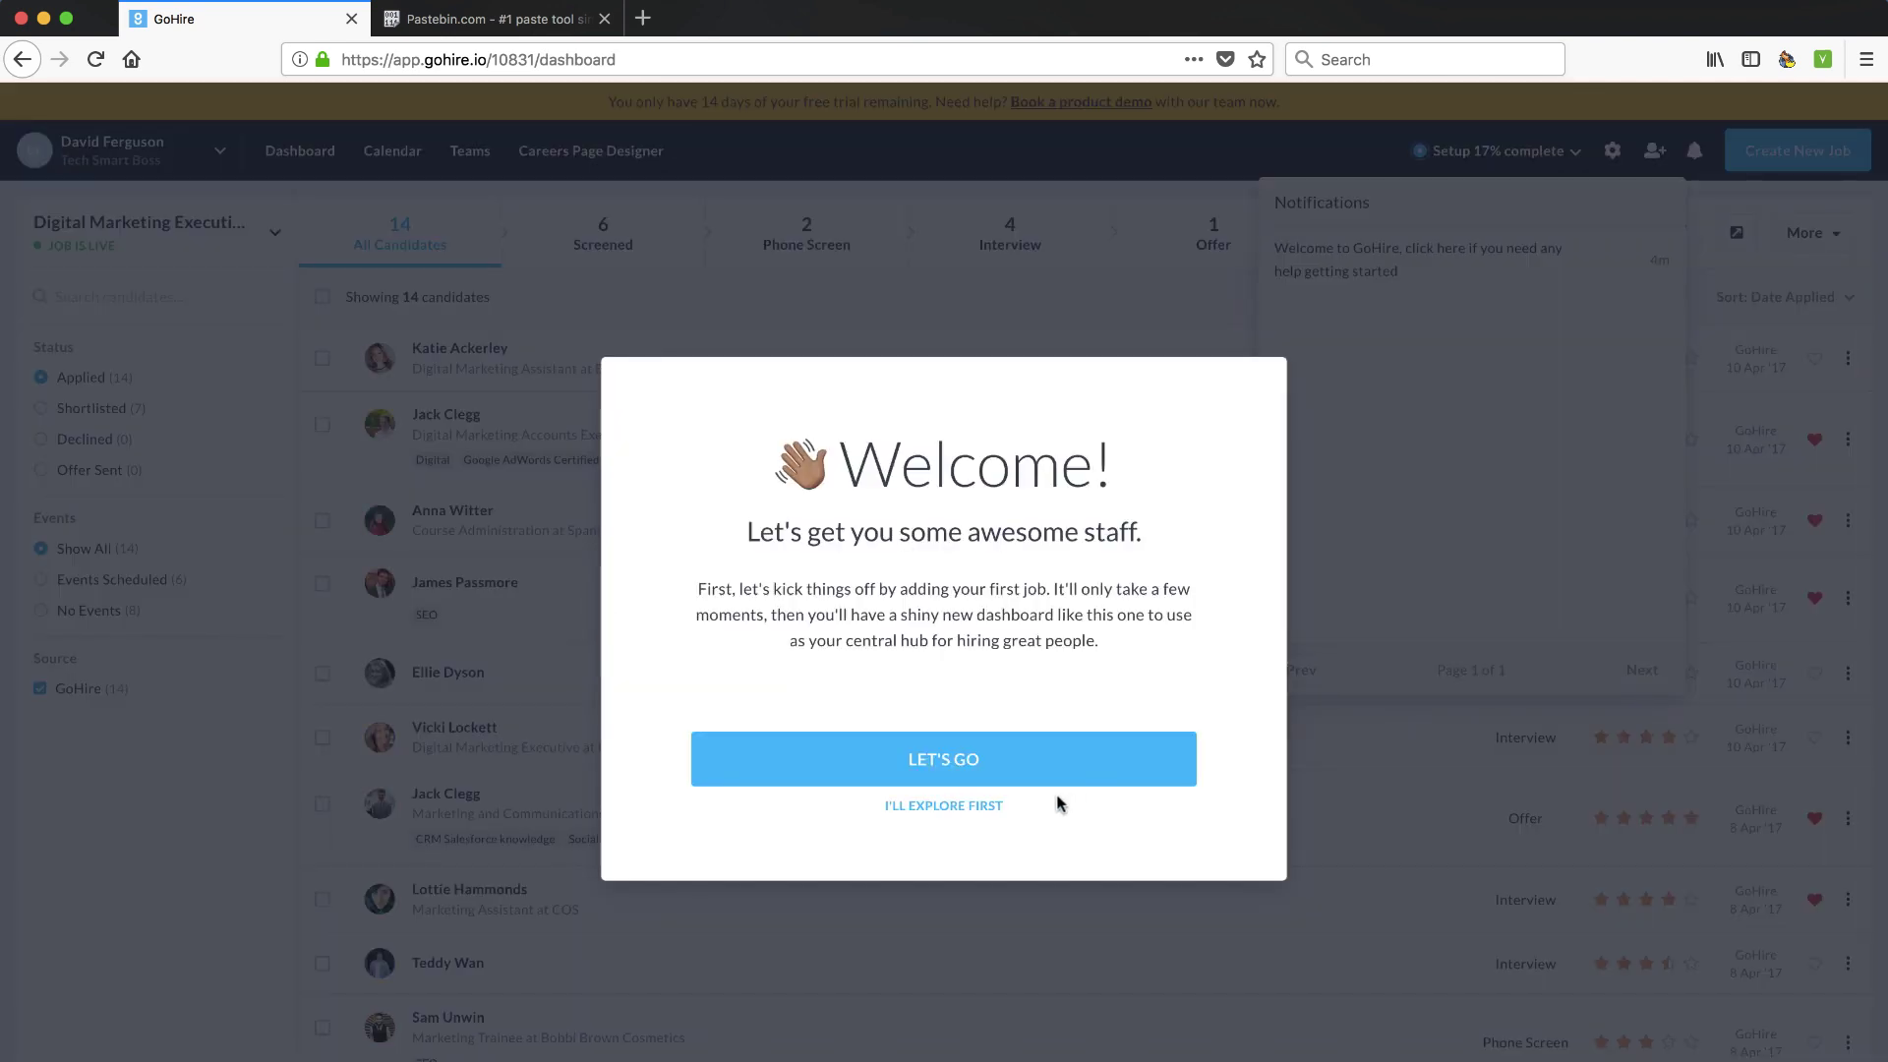
pyautogui.click(951, 805)
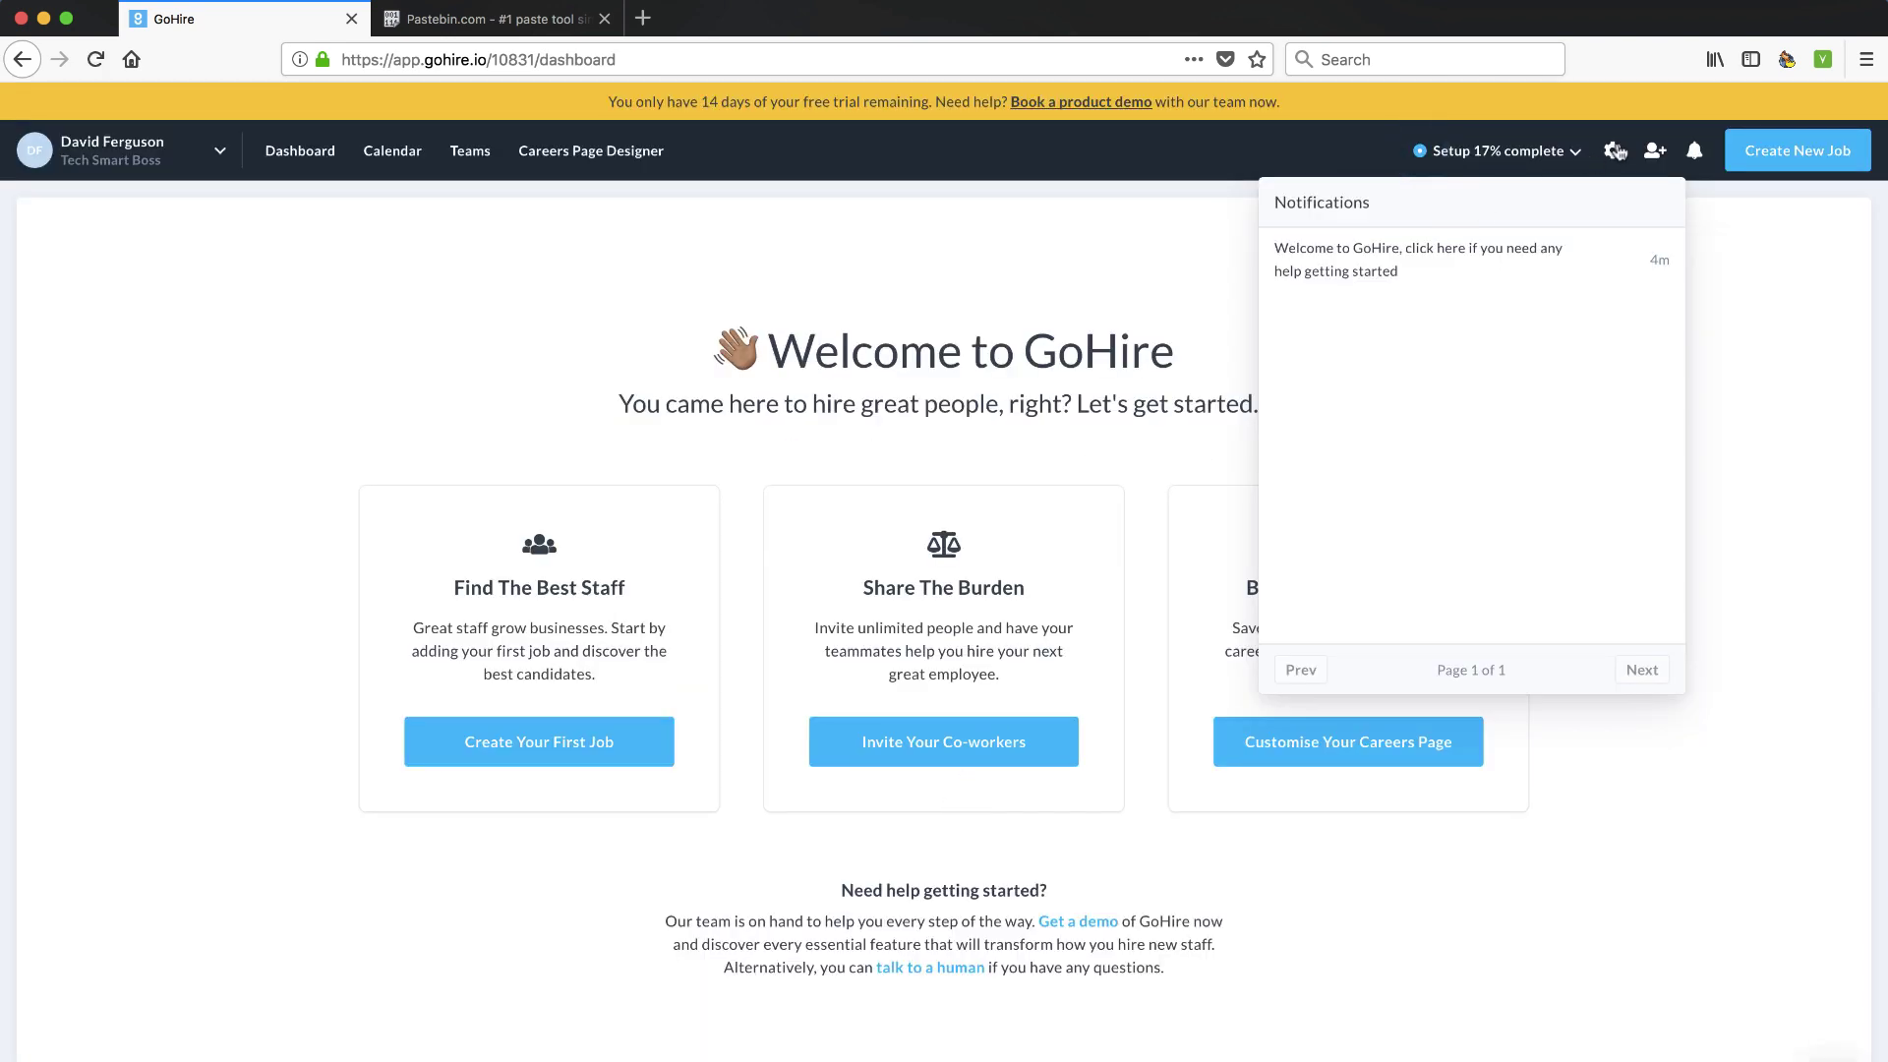
pyautogui.click(1578, 152)
pyautogui.click(1015, 301)
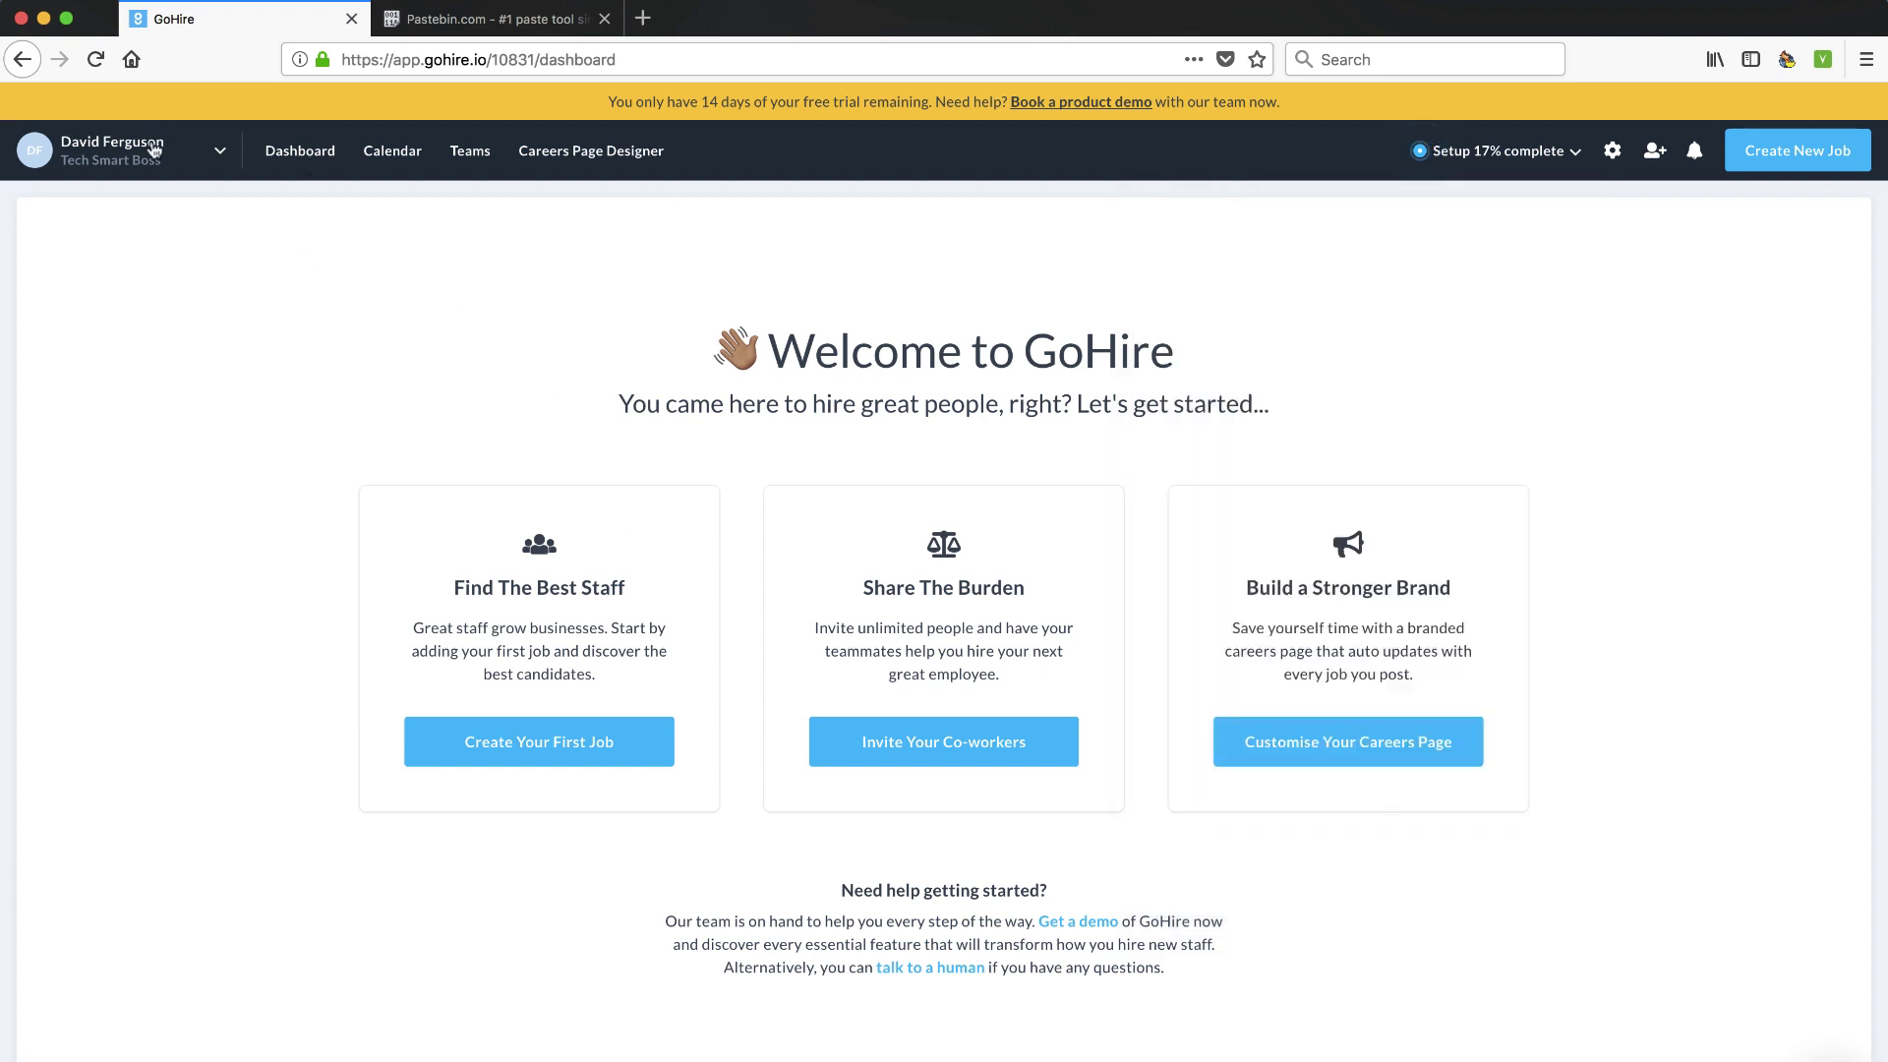
pyautogui.click(1612, 150)
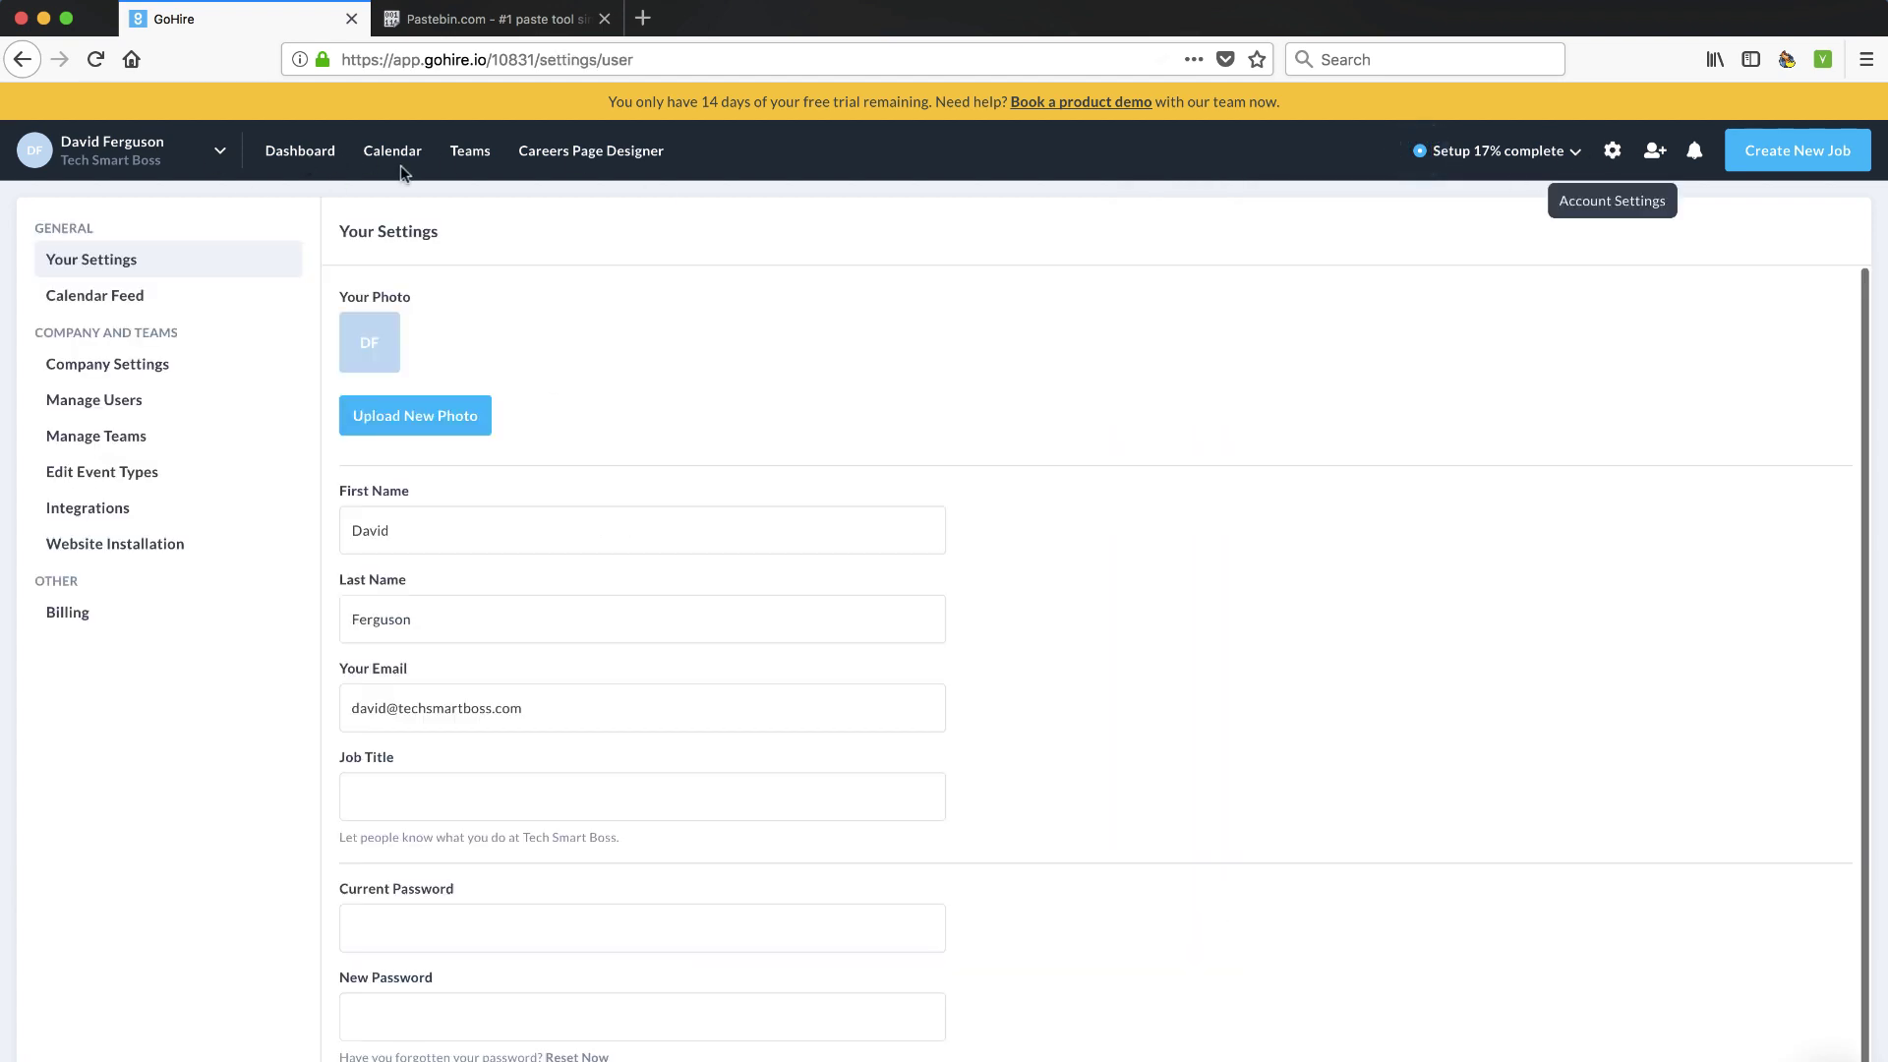
pyautogui.click(300, 150)
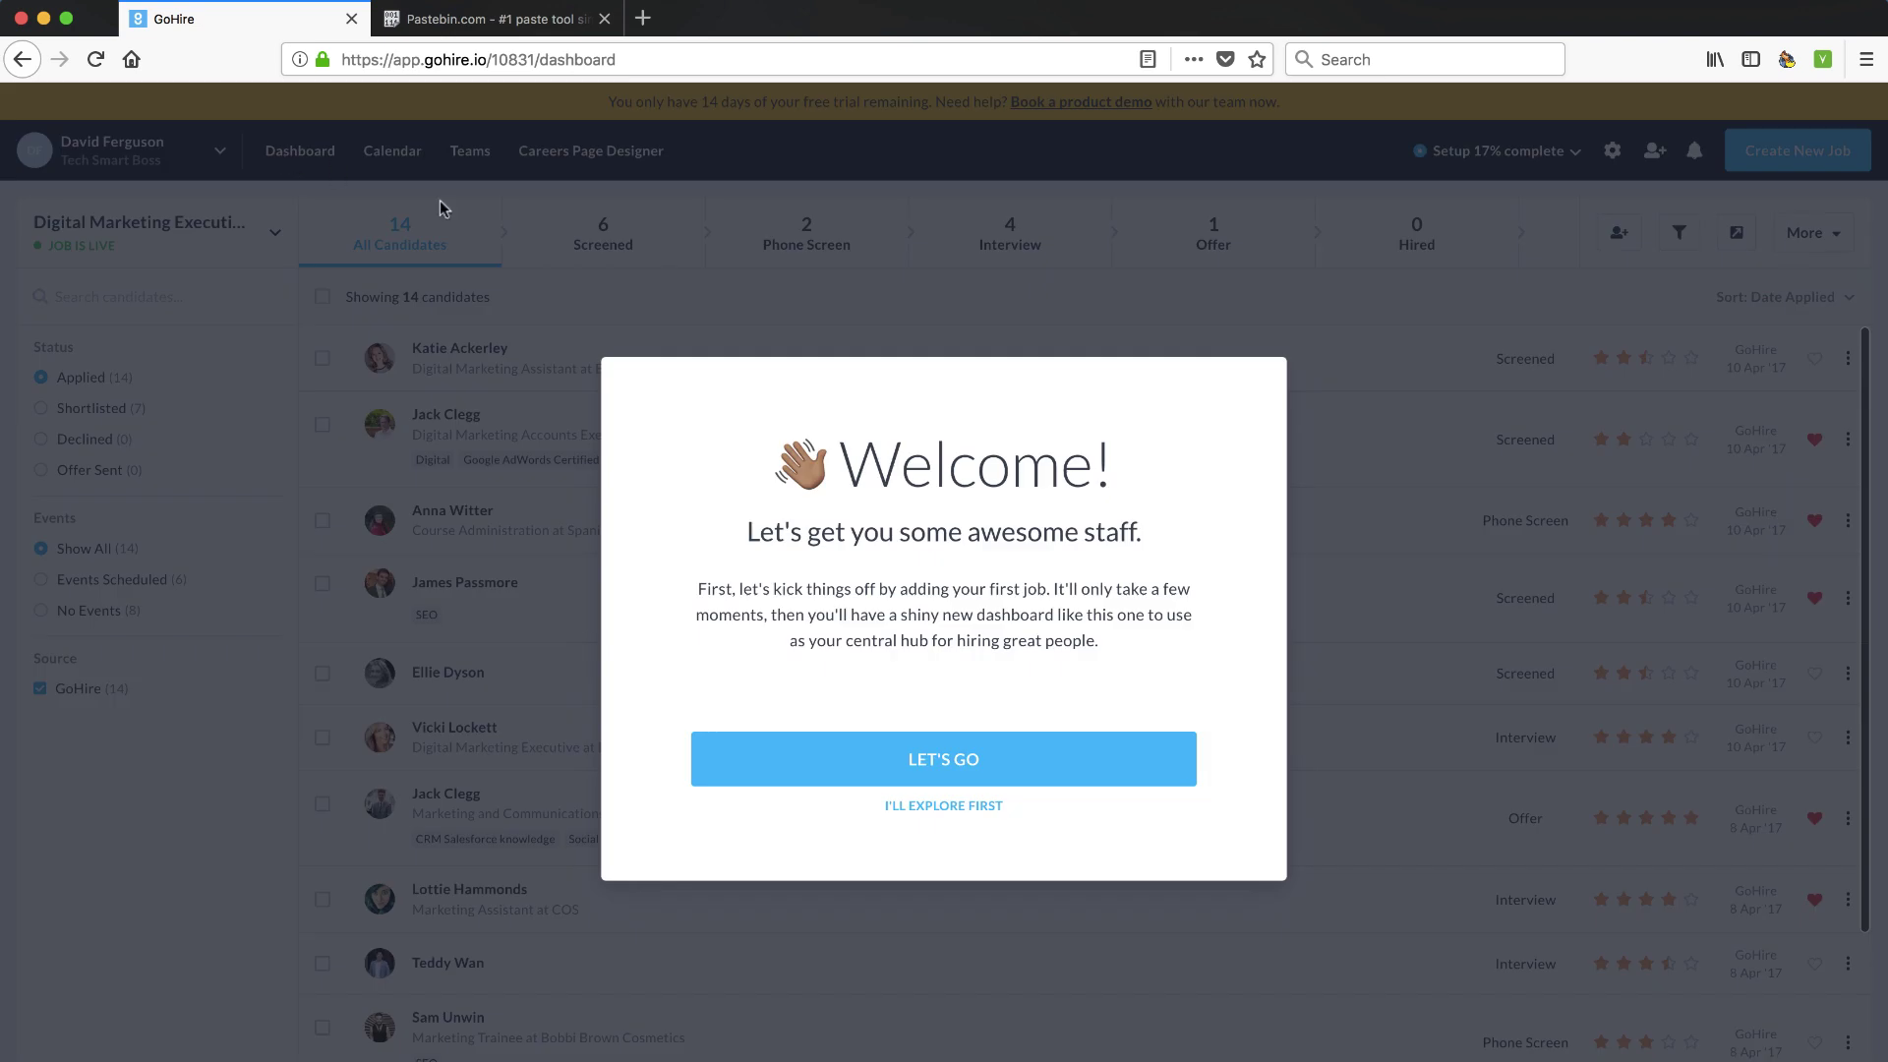
# Start creating the first job so the blank Create New Job form appears
pyautogui.click(936, 760)
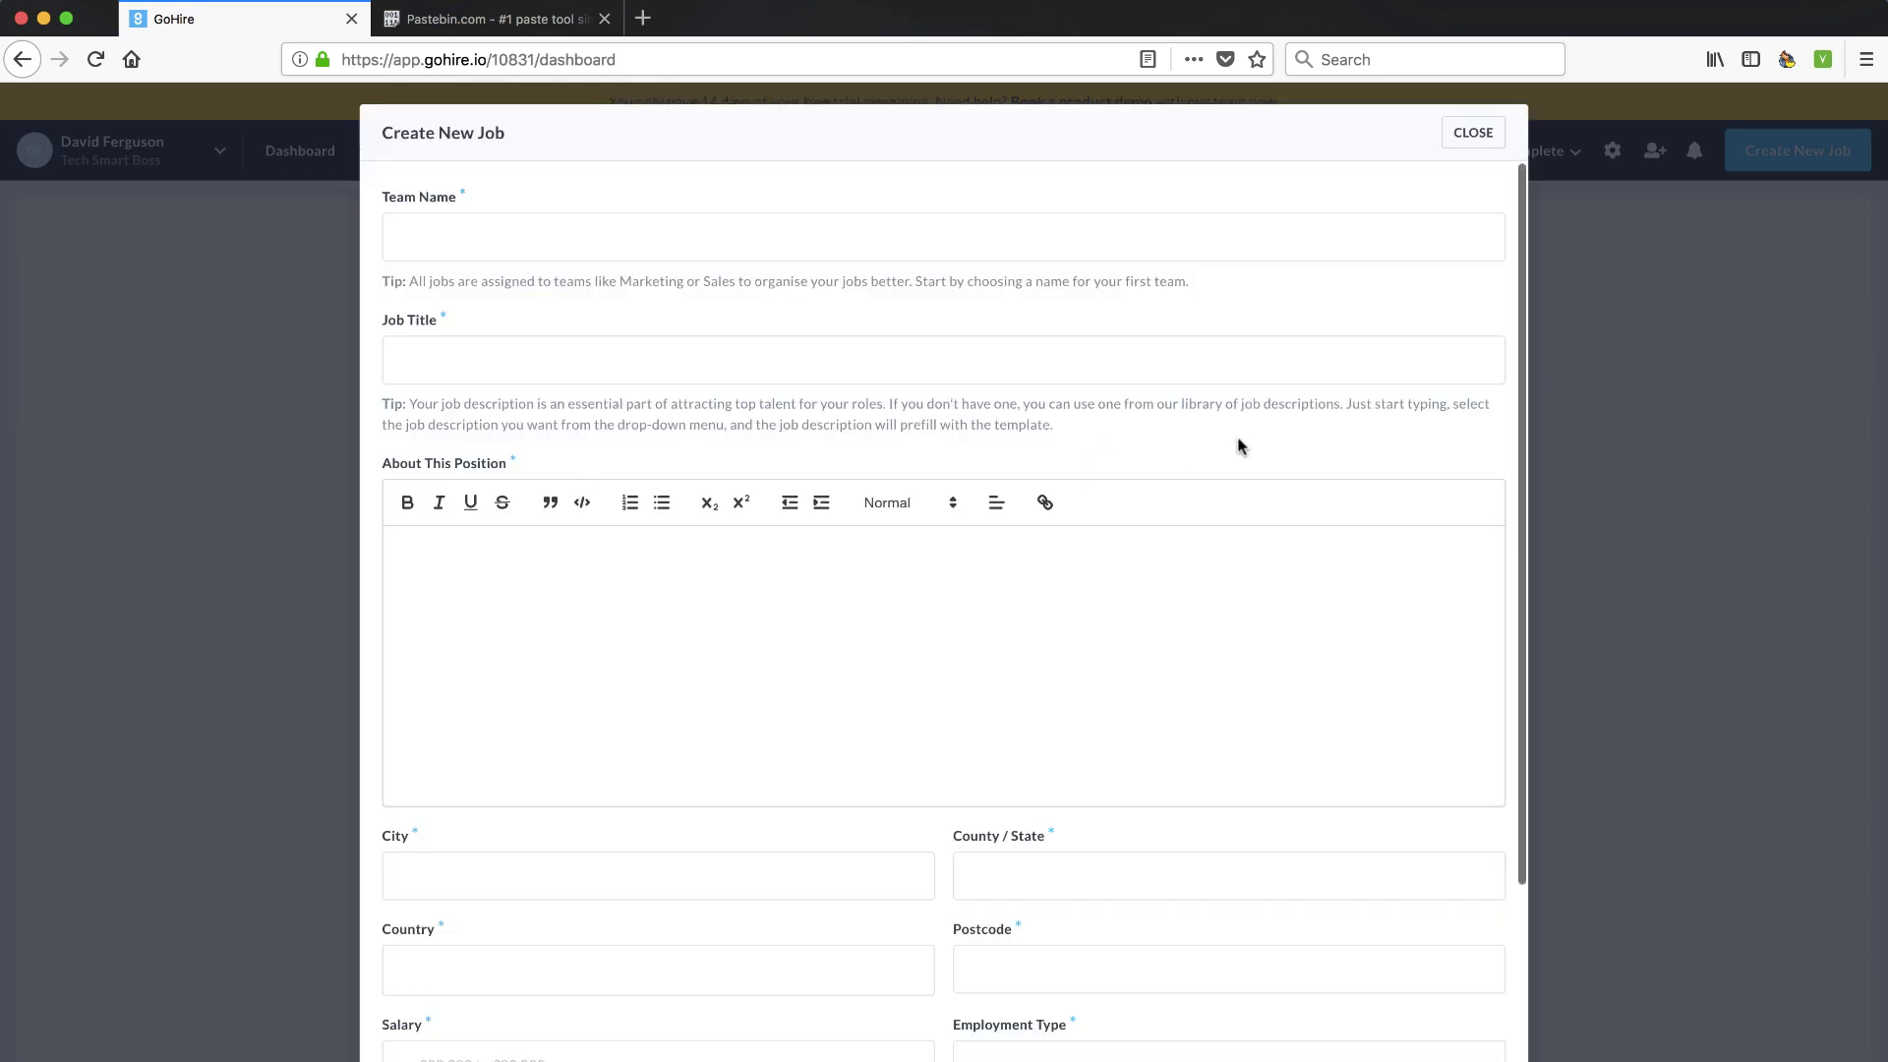
pyautogui.click(1475, 143)
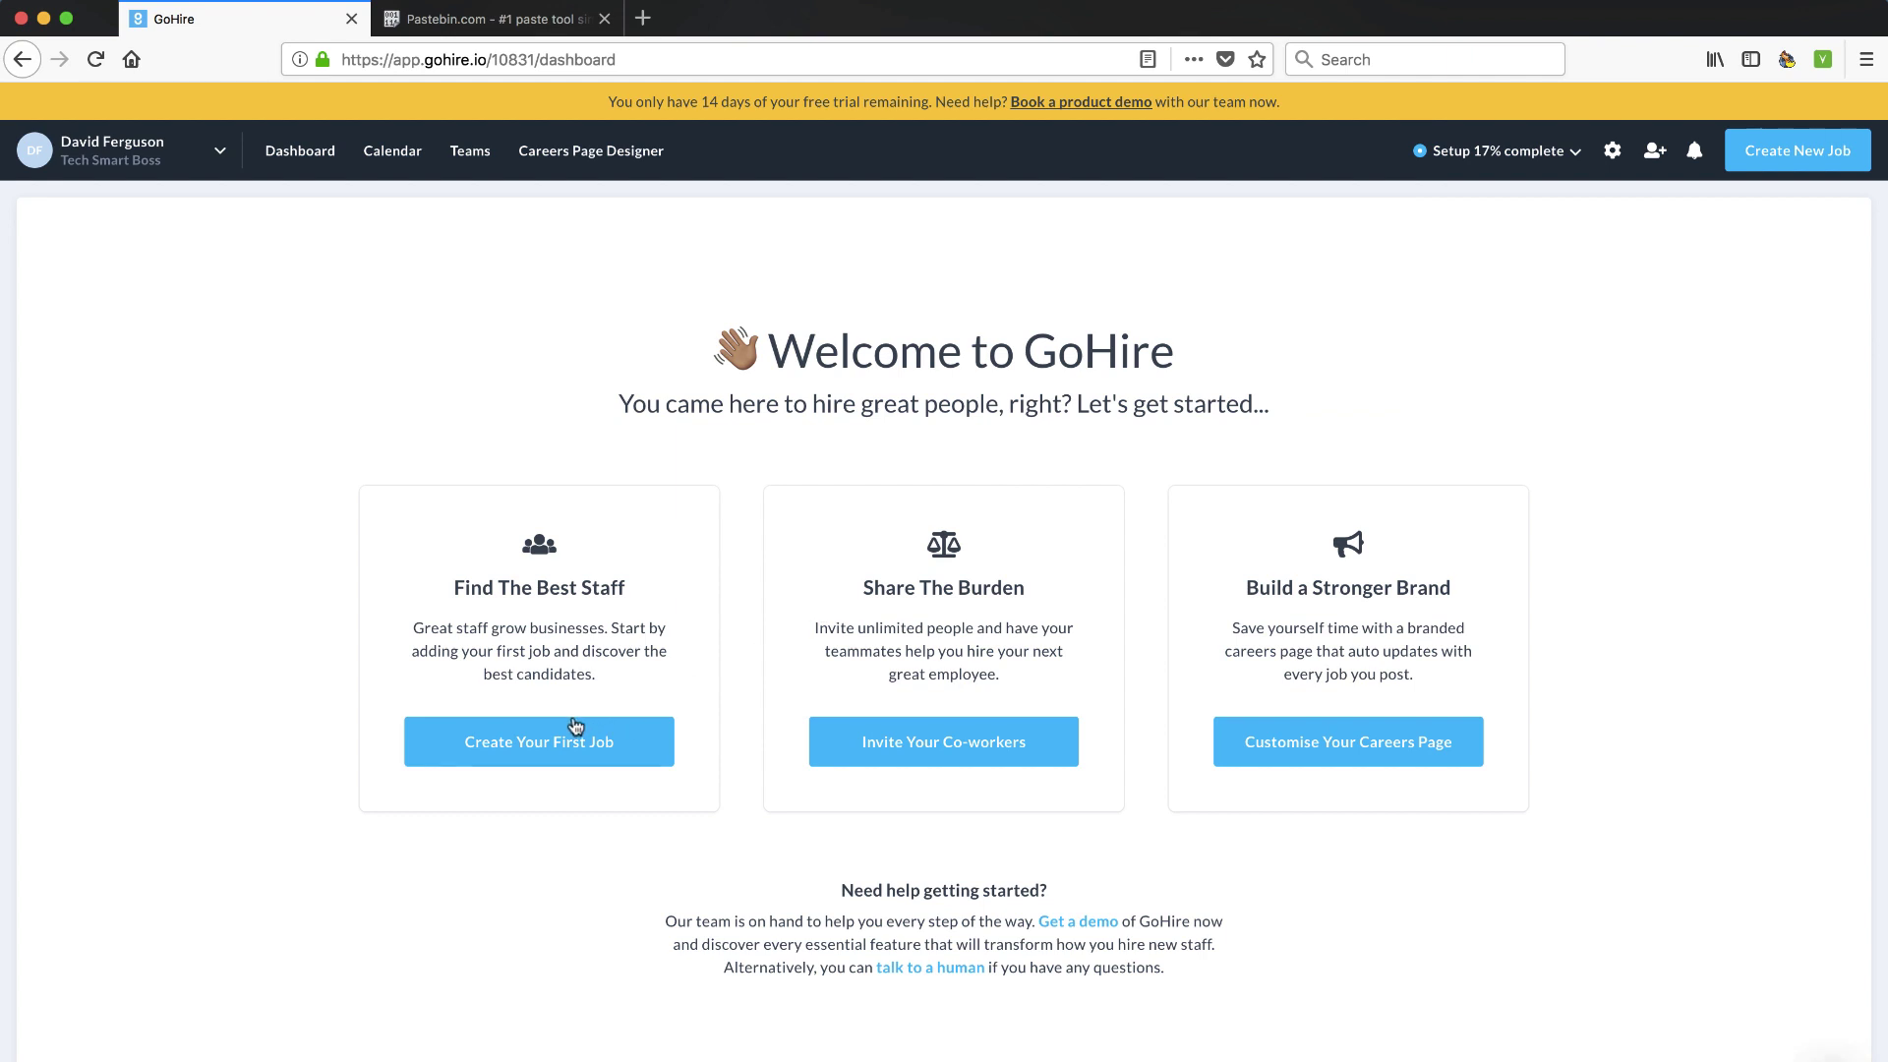
pyautogui.click(534, 747)
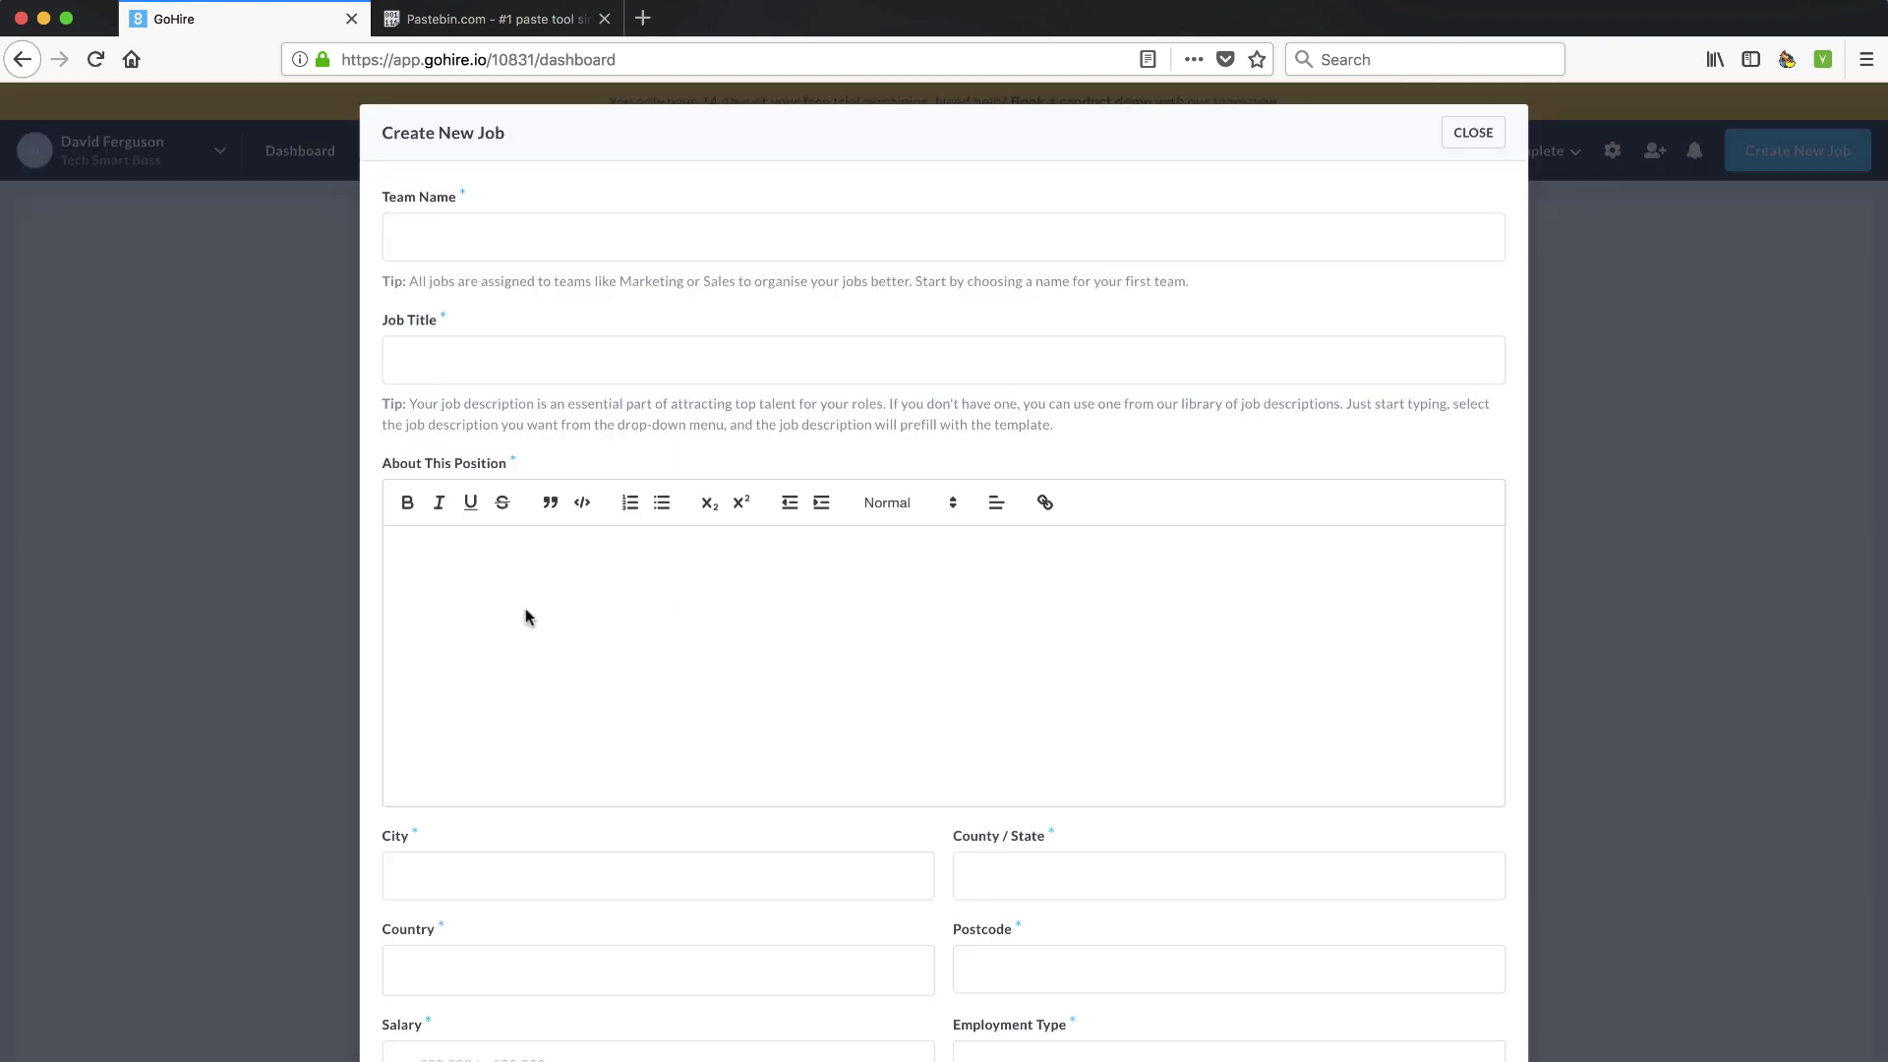
# Enter team 'Customer Success Team' and job title 'Customer Success Manager Job Description' from Pastebin
pyautogui.click(477, 229)
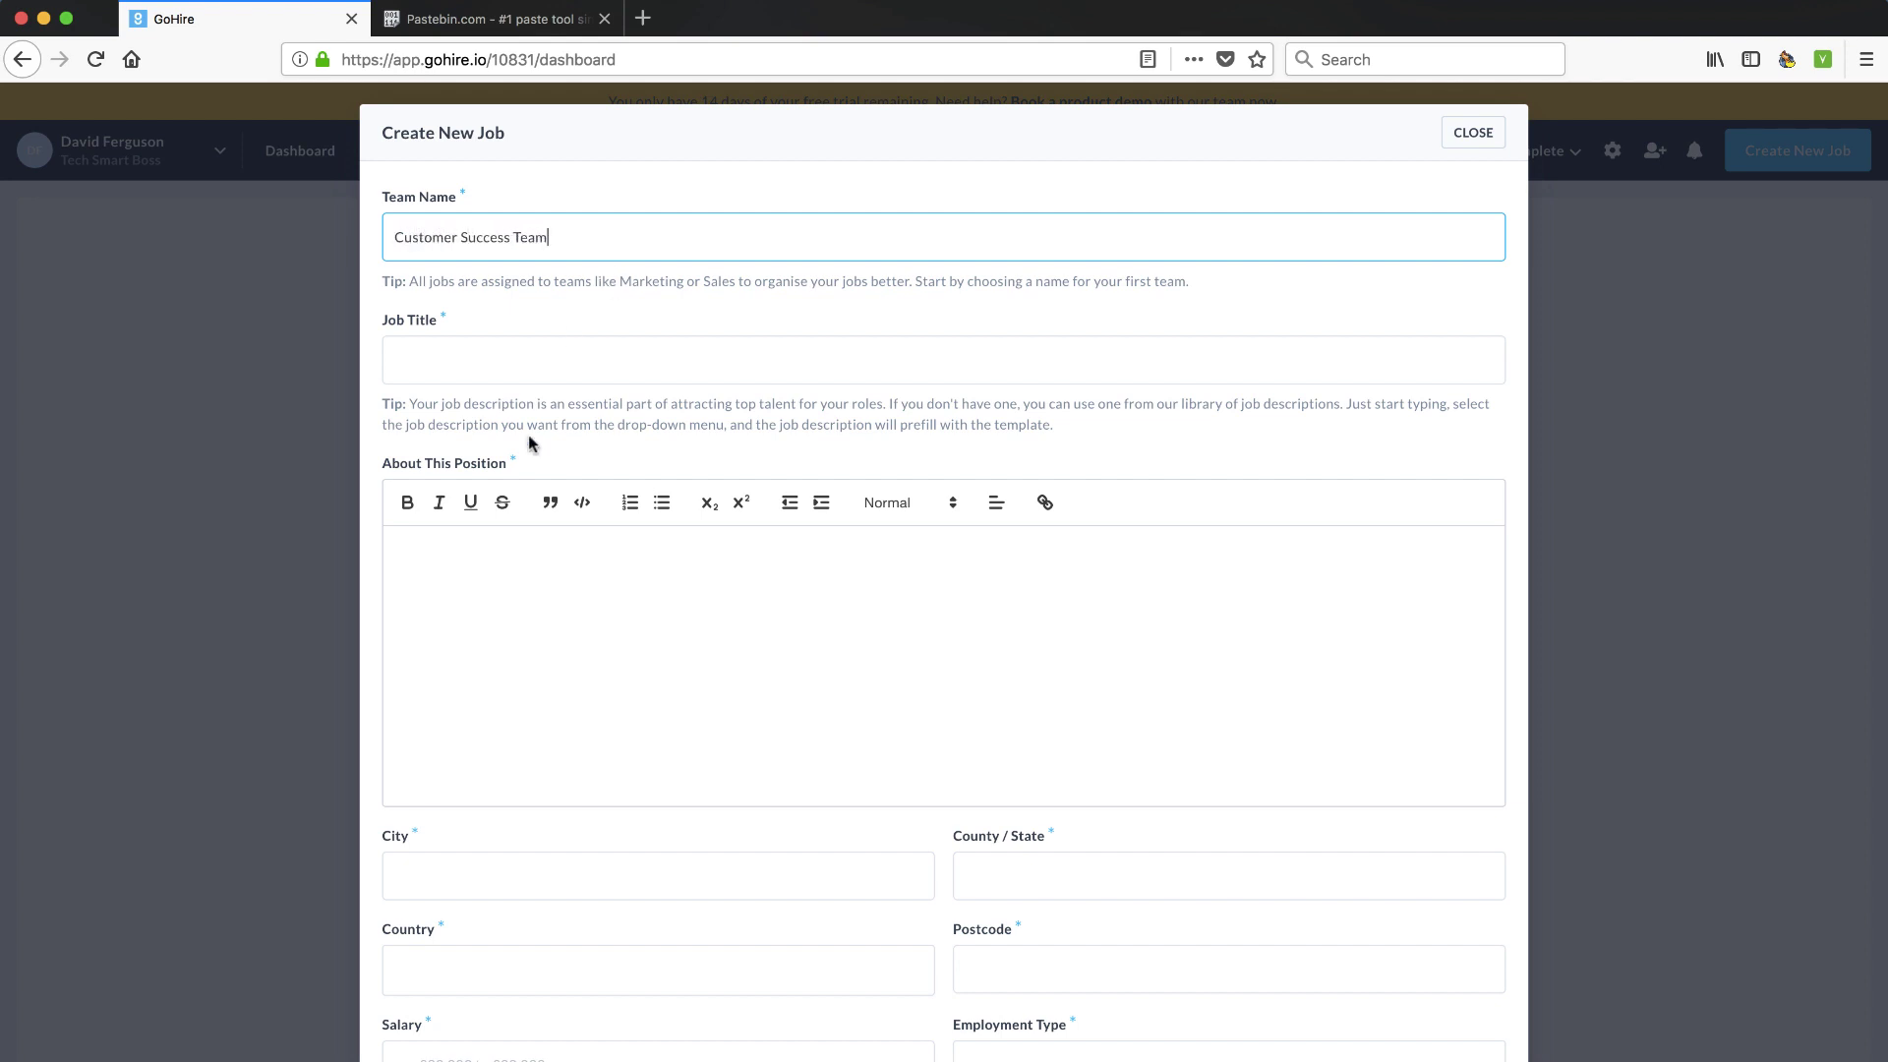
pyautogui.click(488, 20)
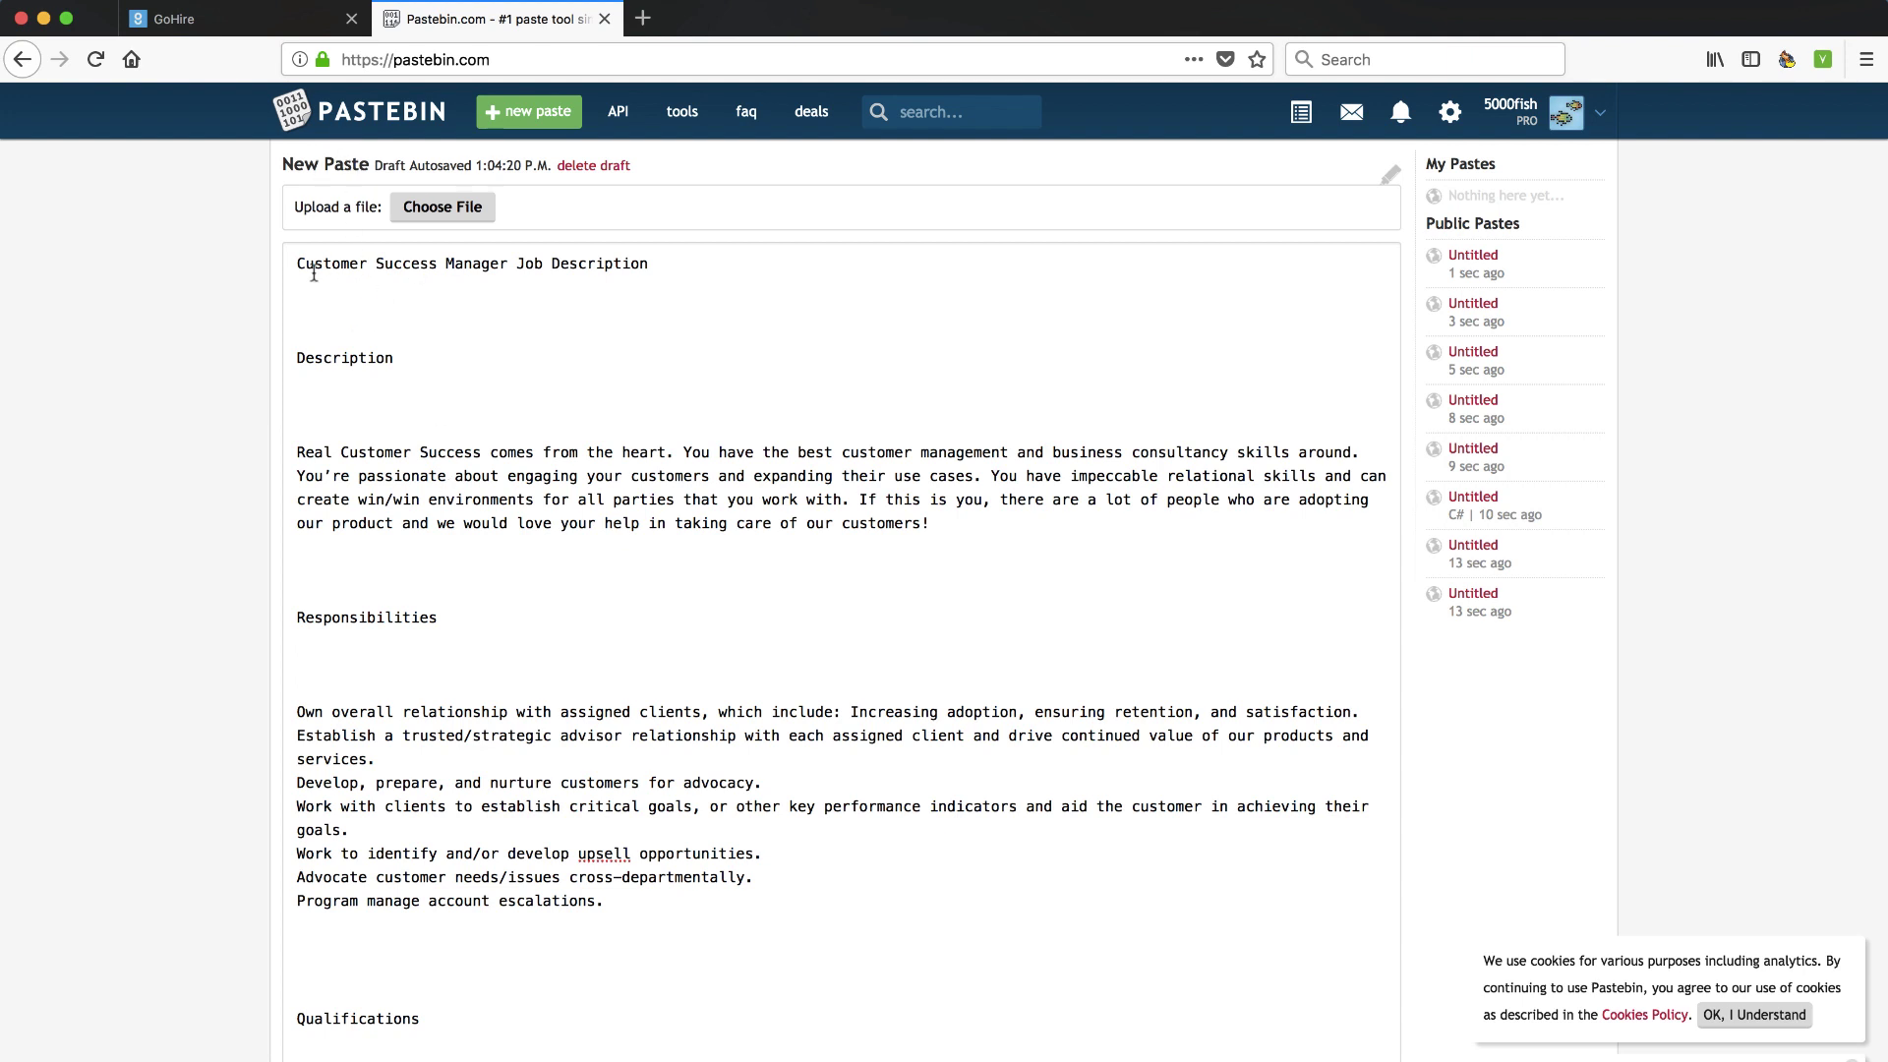
pyautogui.moveTo(294, 262); pyautogui.dragTo(652, 255)
pyautogui.press('super+c')
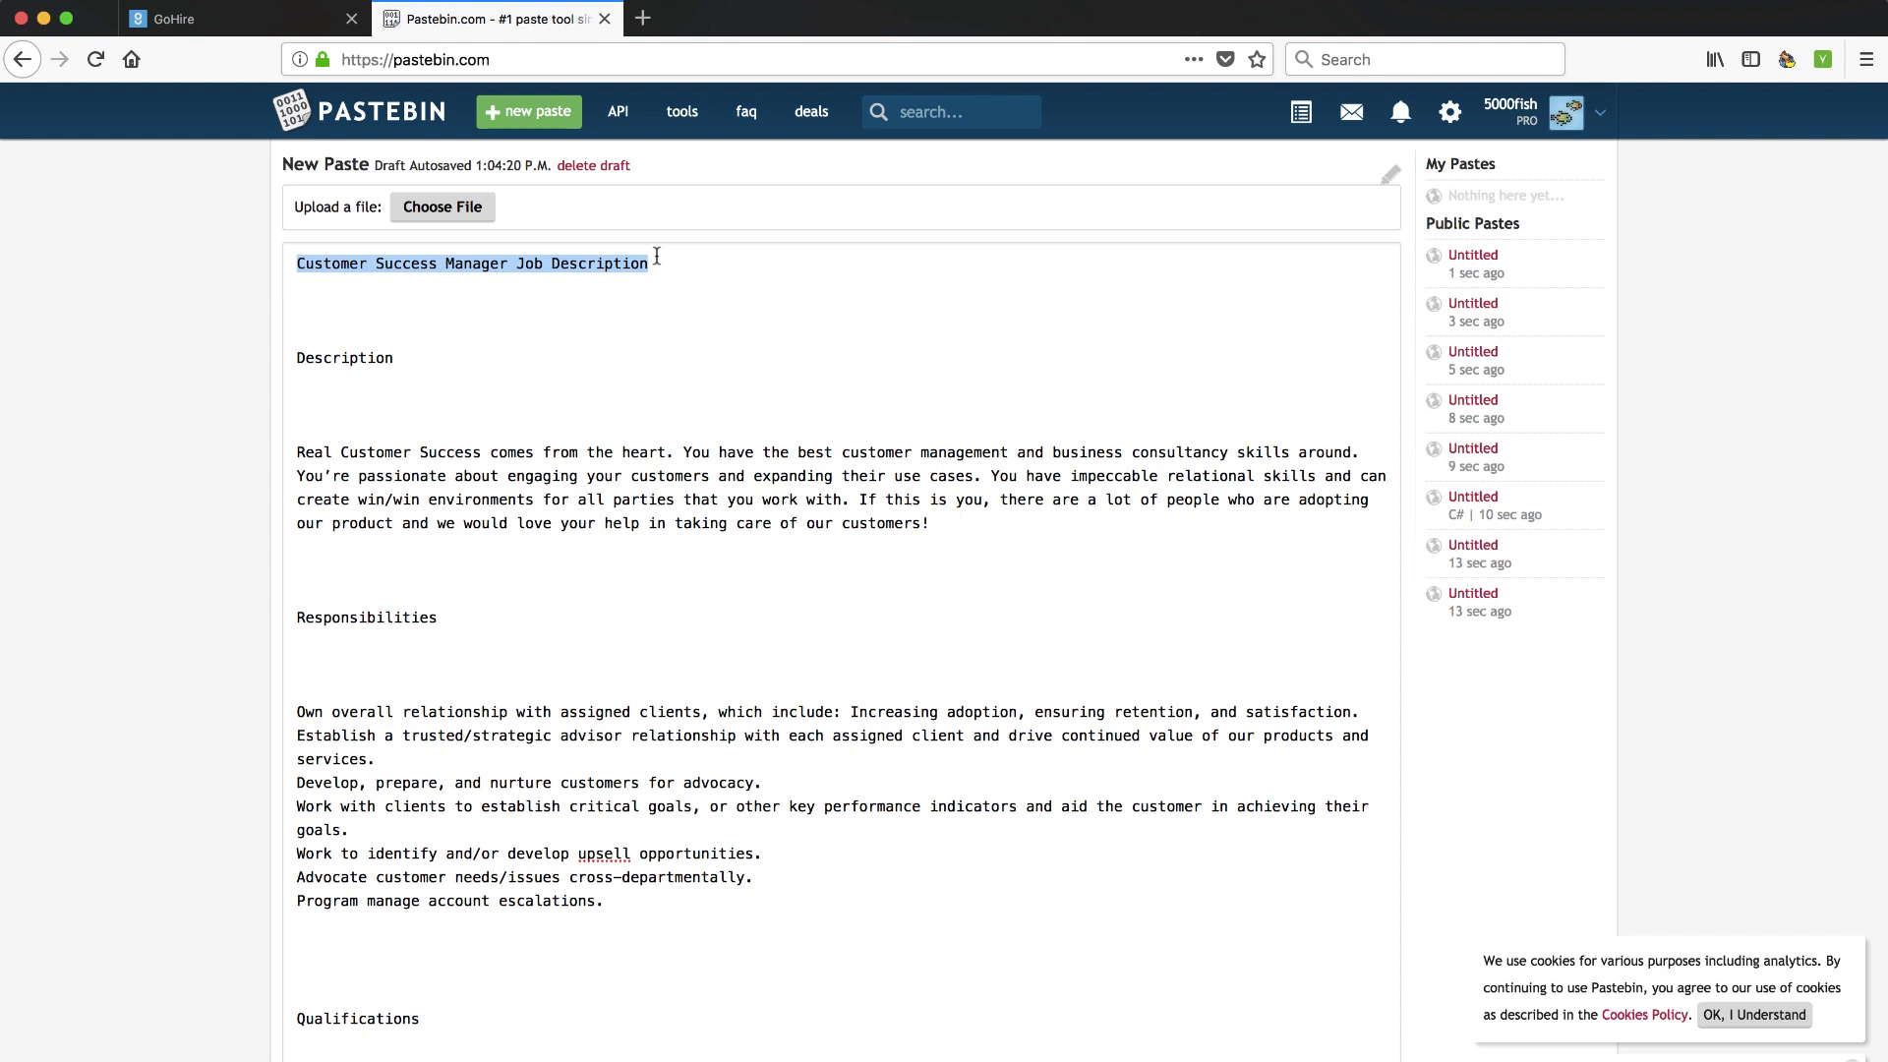
pyautogui.click(266, 20)
pyautogui.click(457, 352)
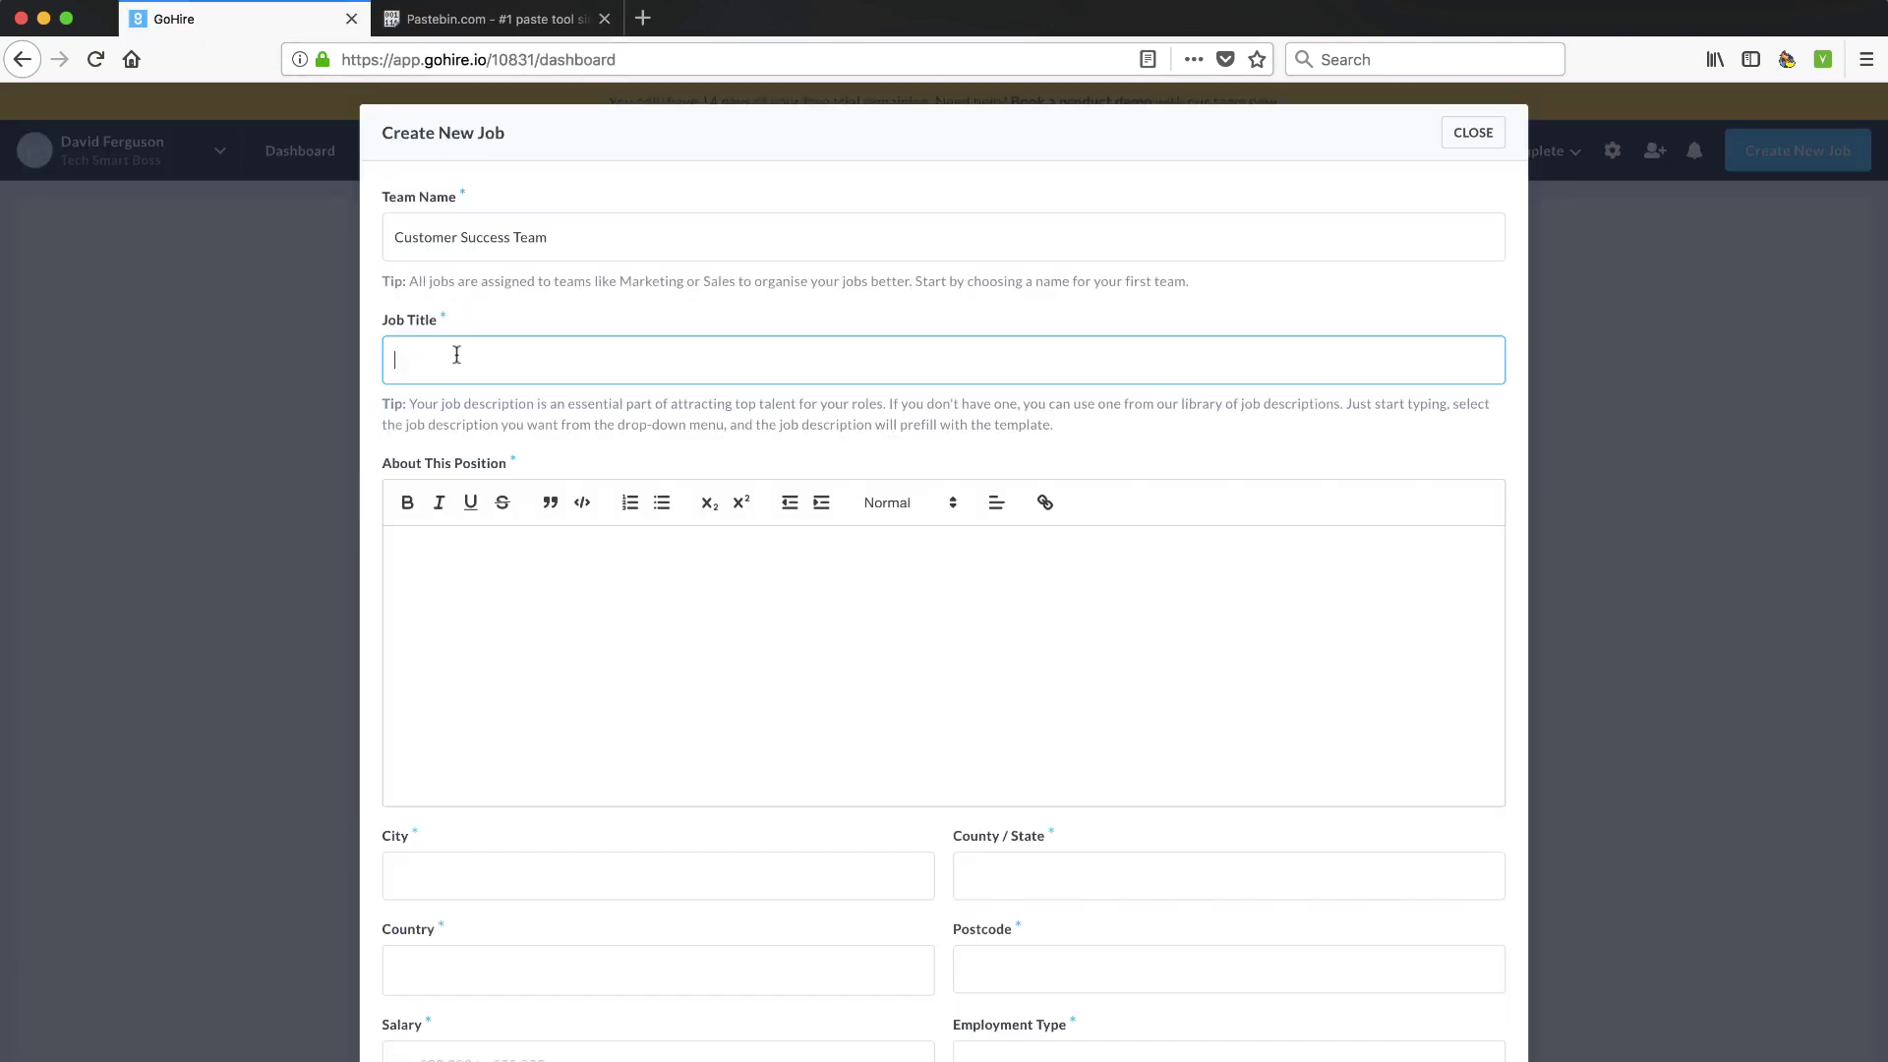
pyautogui.press('super+v')
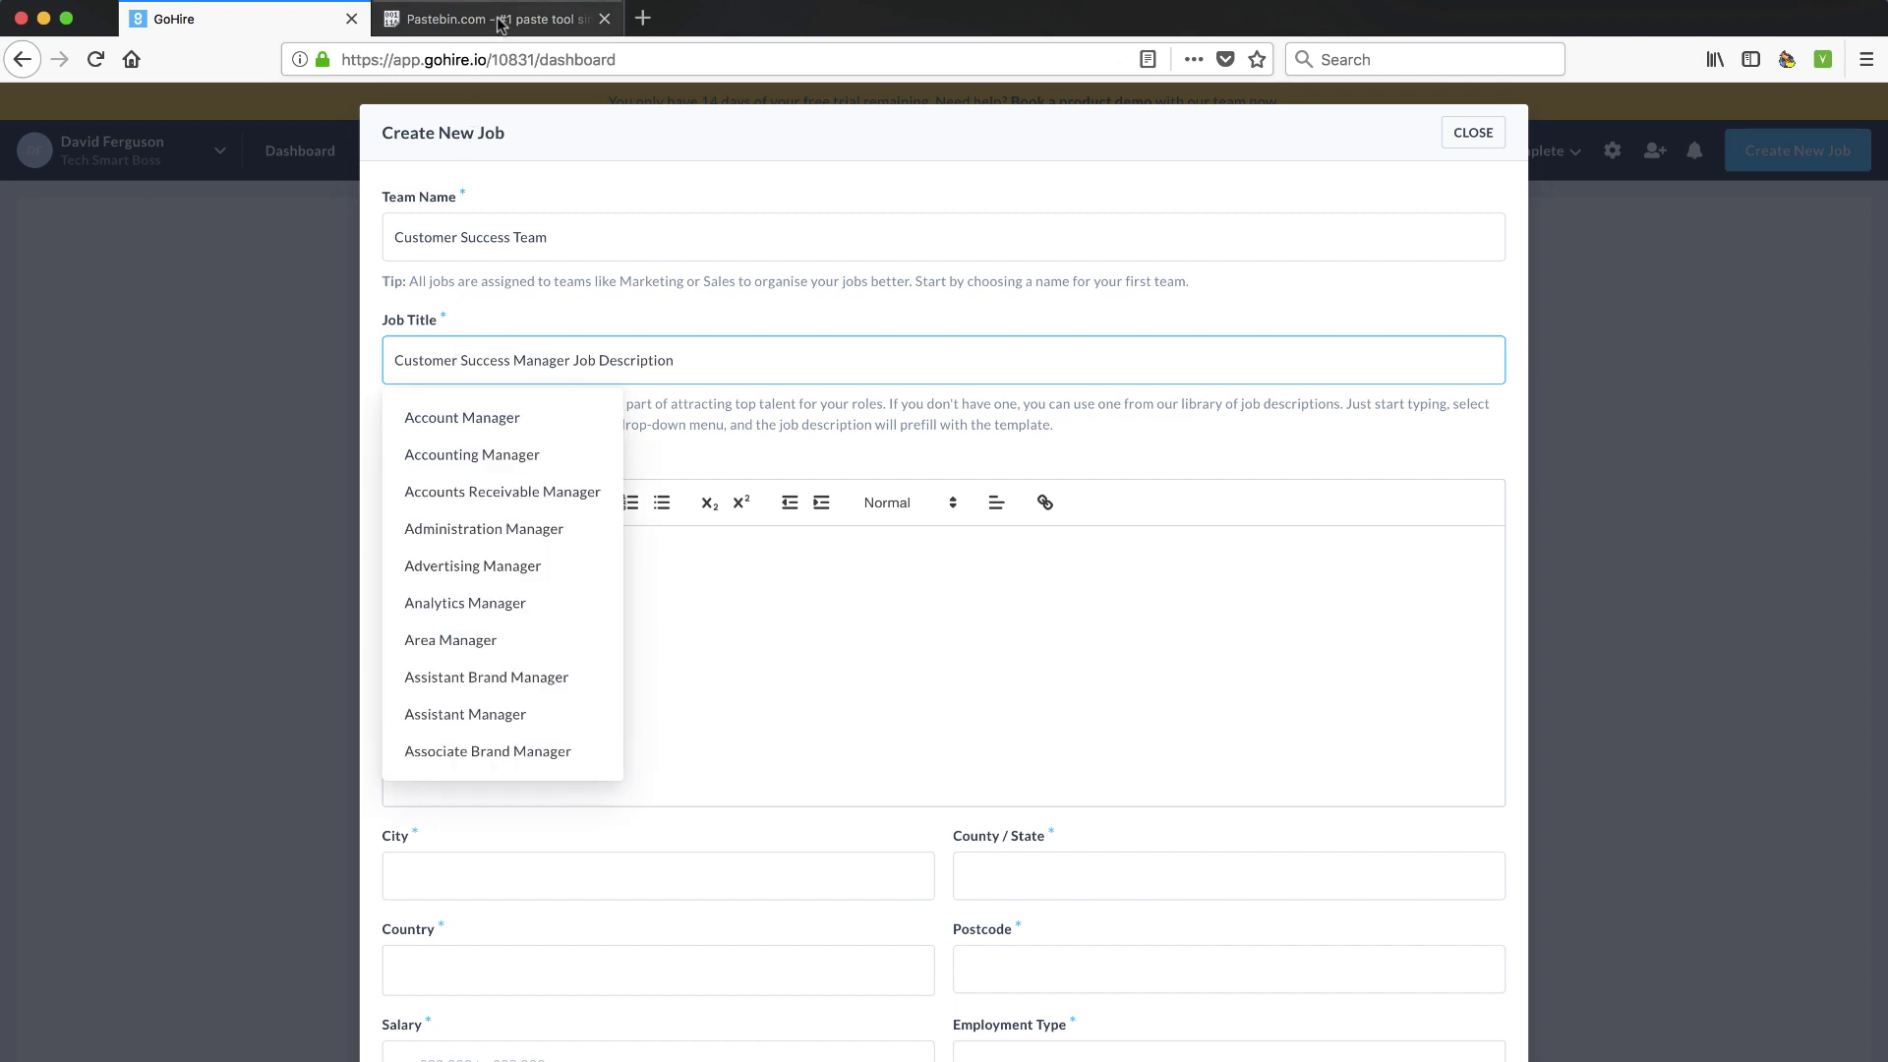
# Clear the text selection in Pastebin and return to the GoHire job form
pyautogui.click(499, 20)
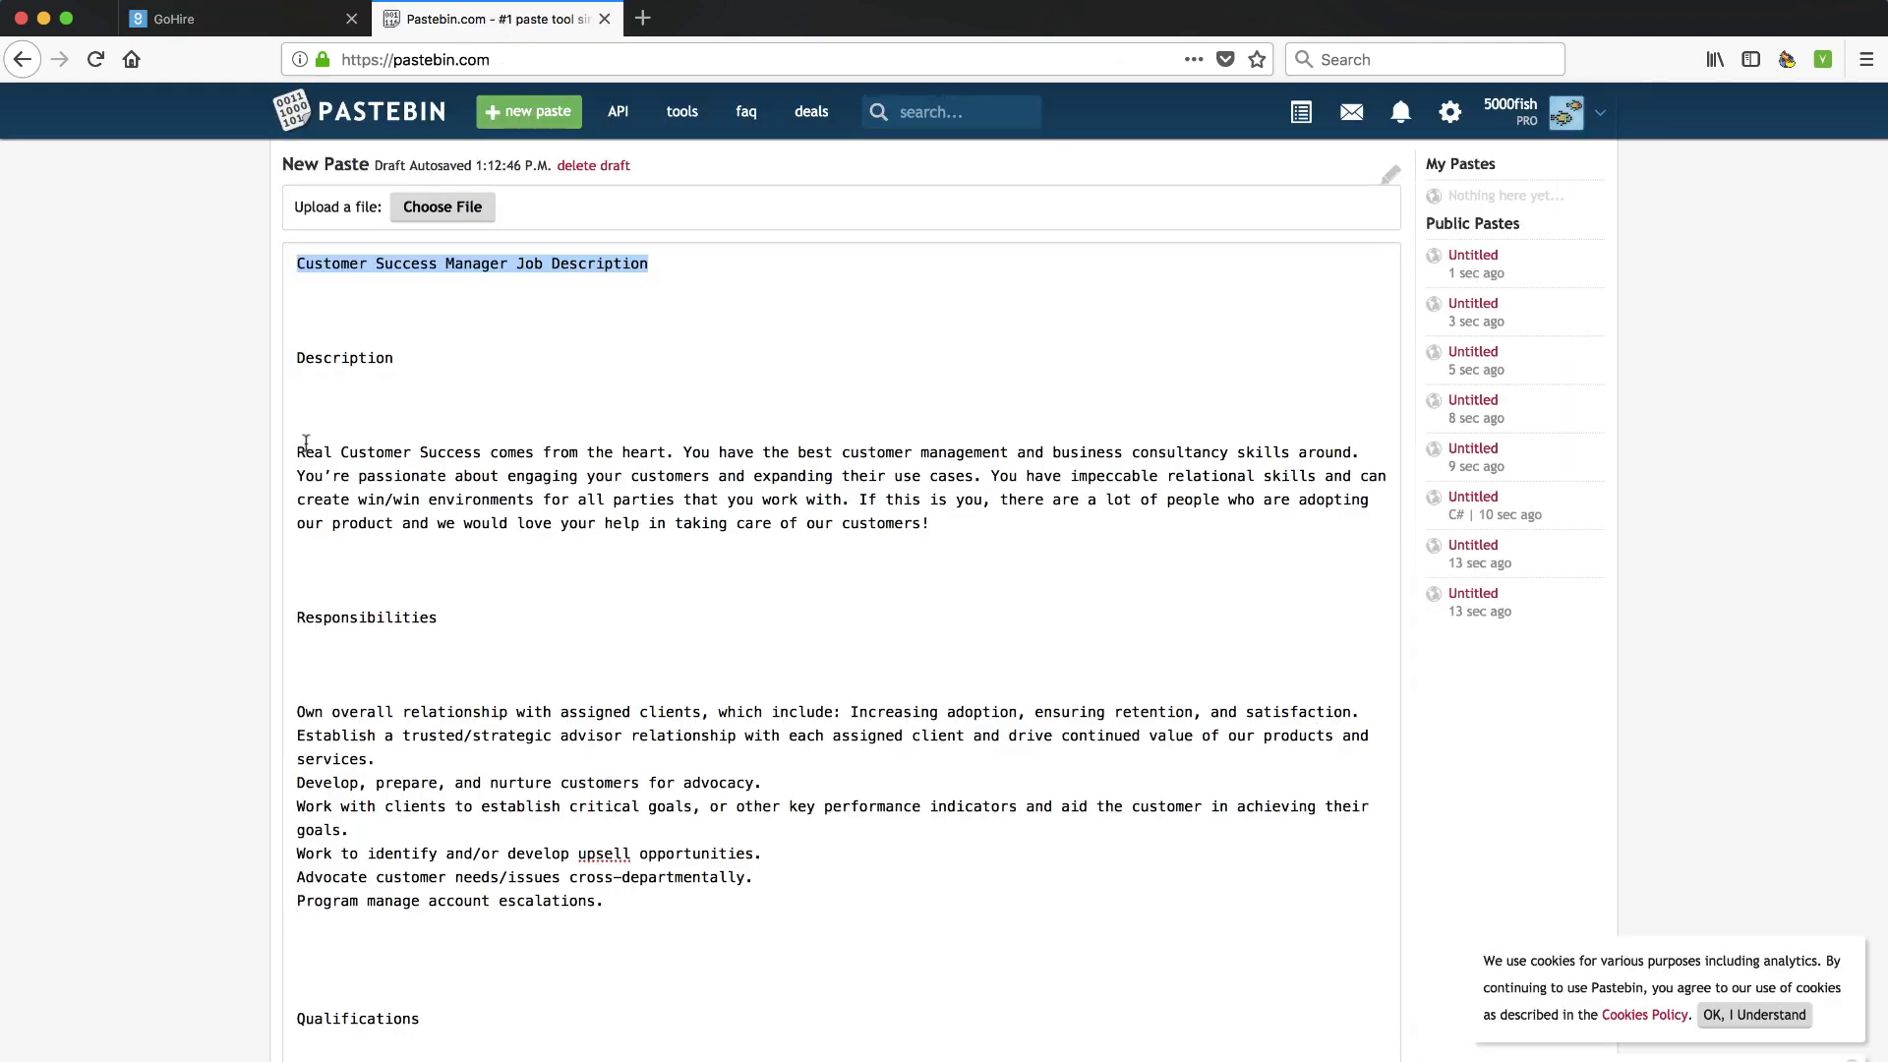
pyautogui.click(368, 477)
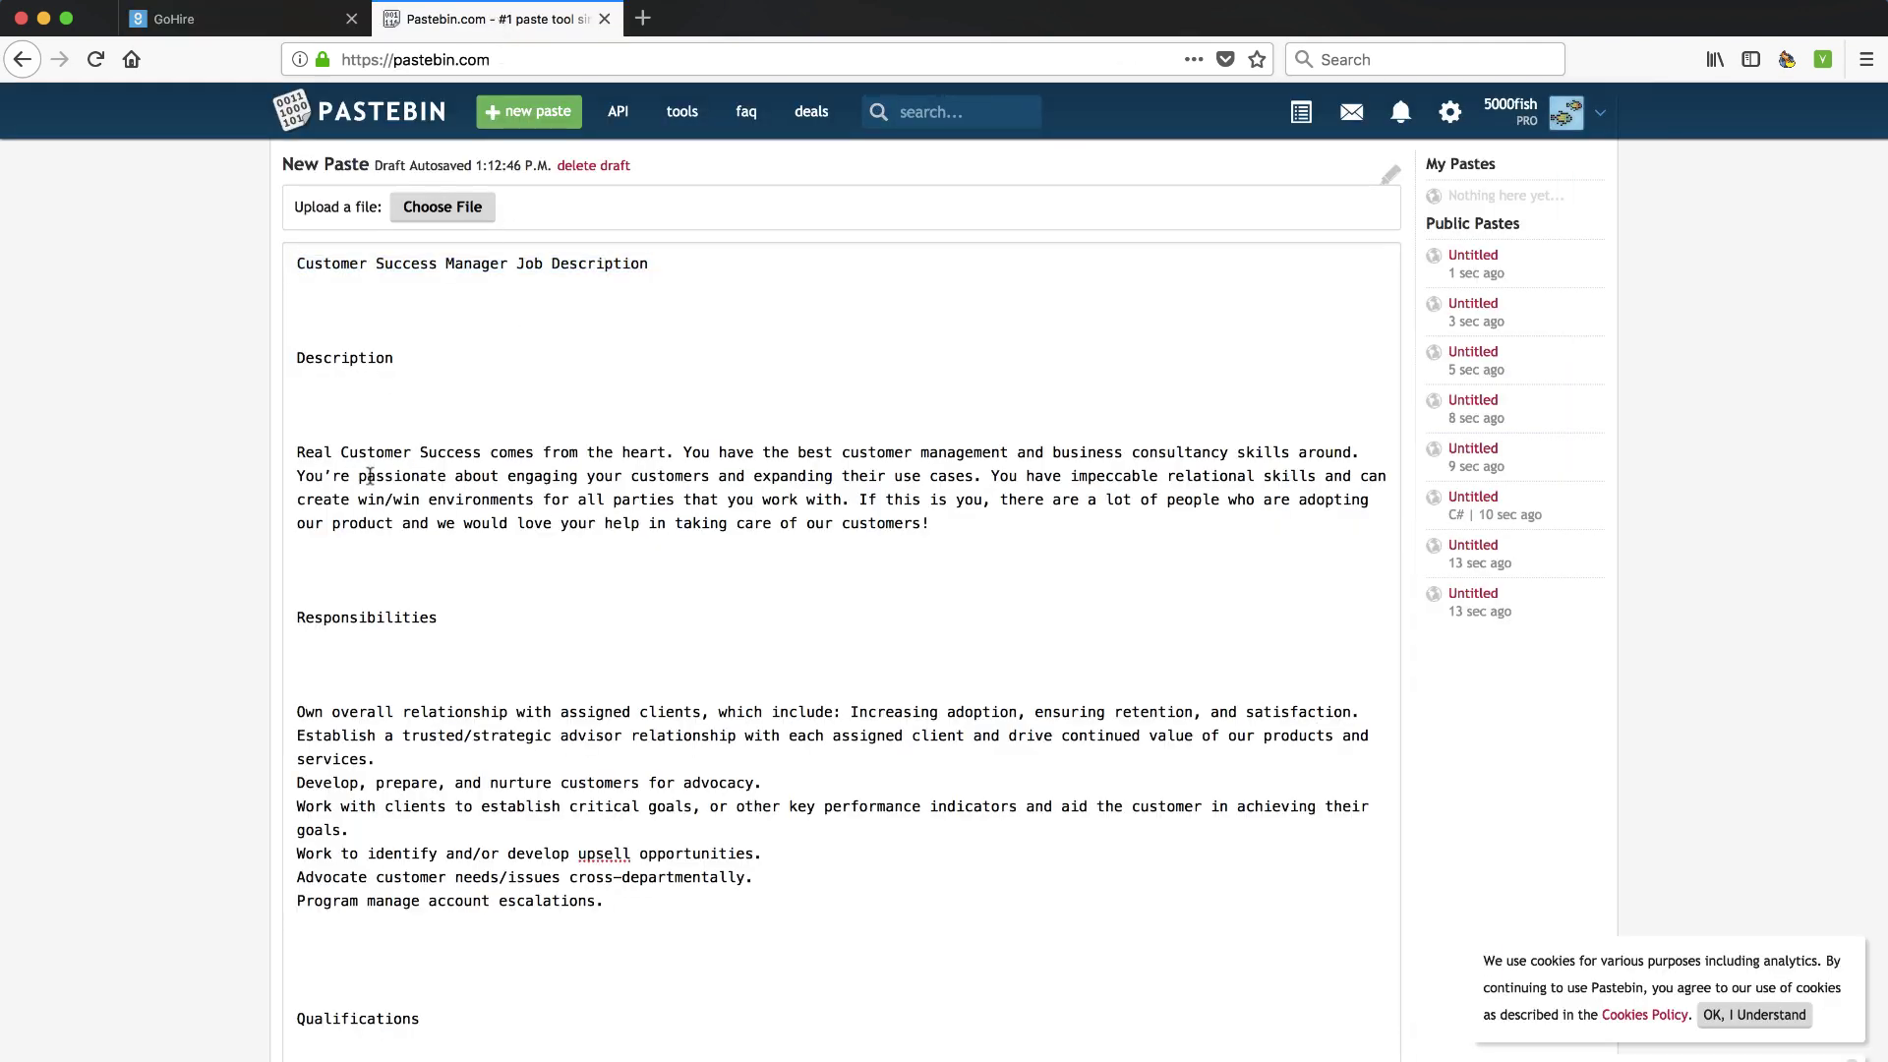
pyautogui.click(258, 20)
# Copy the whole Pastebin job description into About This Position, declining the suggested template
pyautogui.scroll(-3, 452, 585)
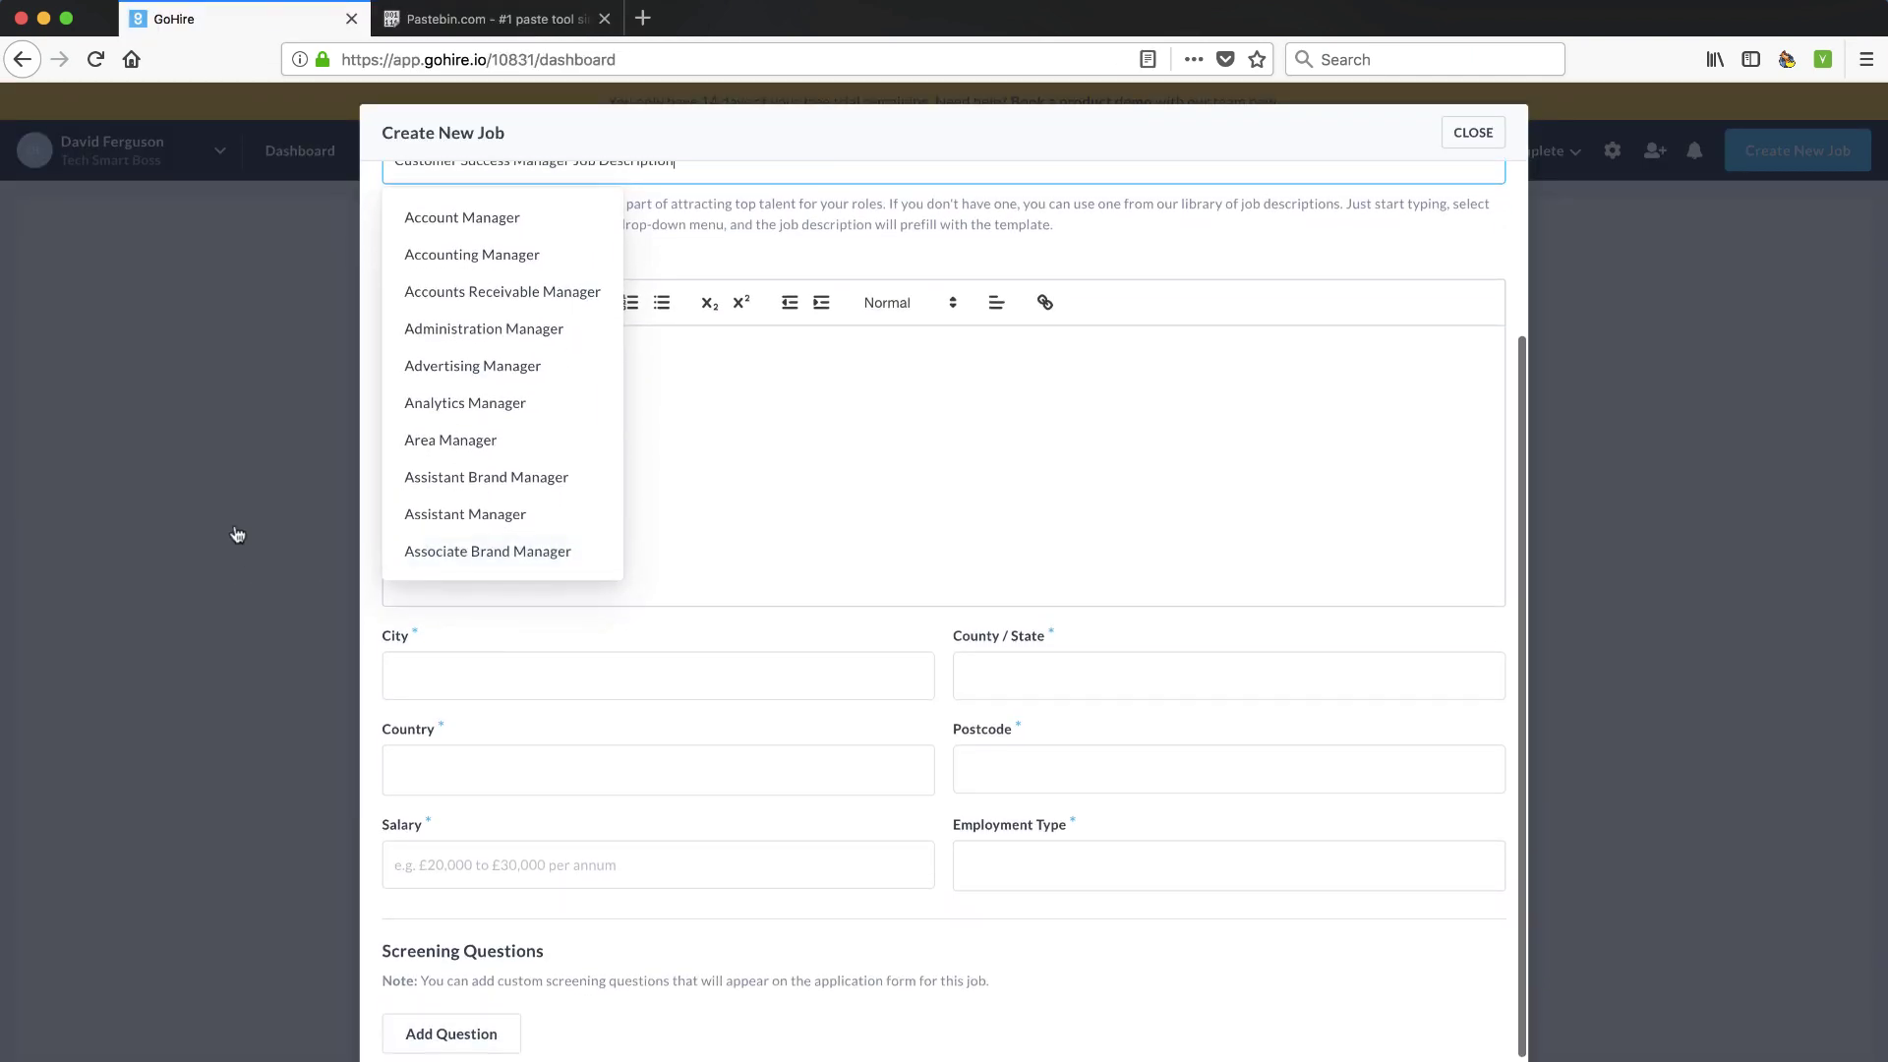
pyautogui.click(469, 29)
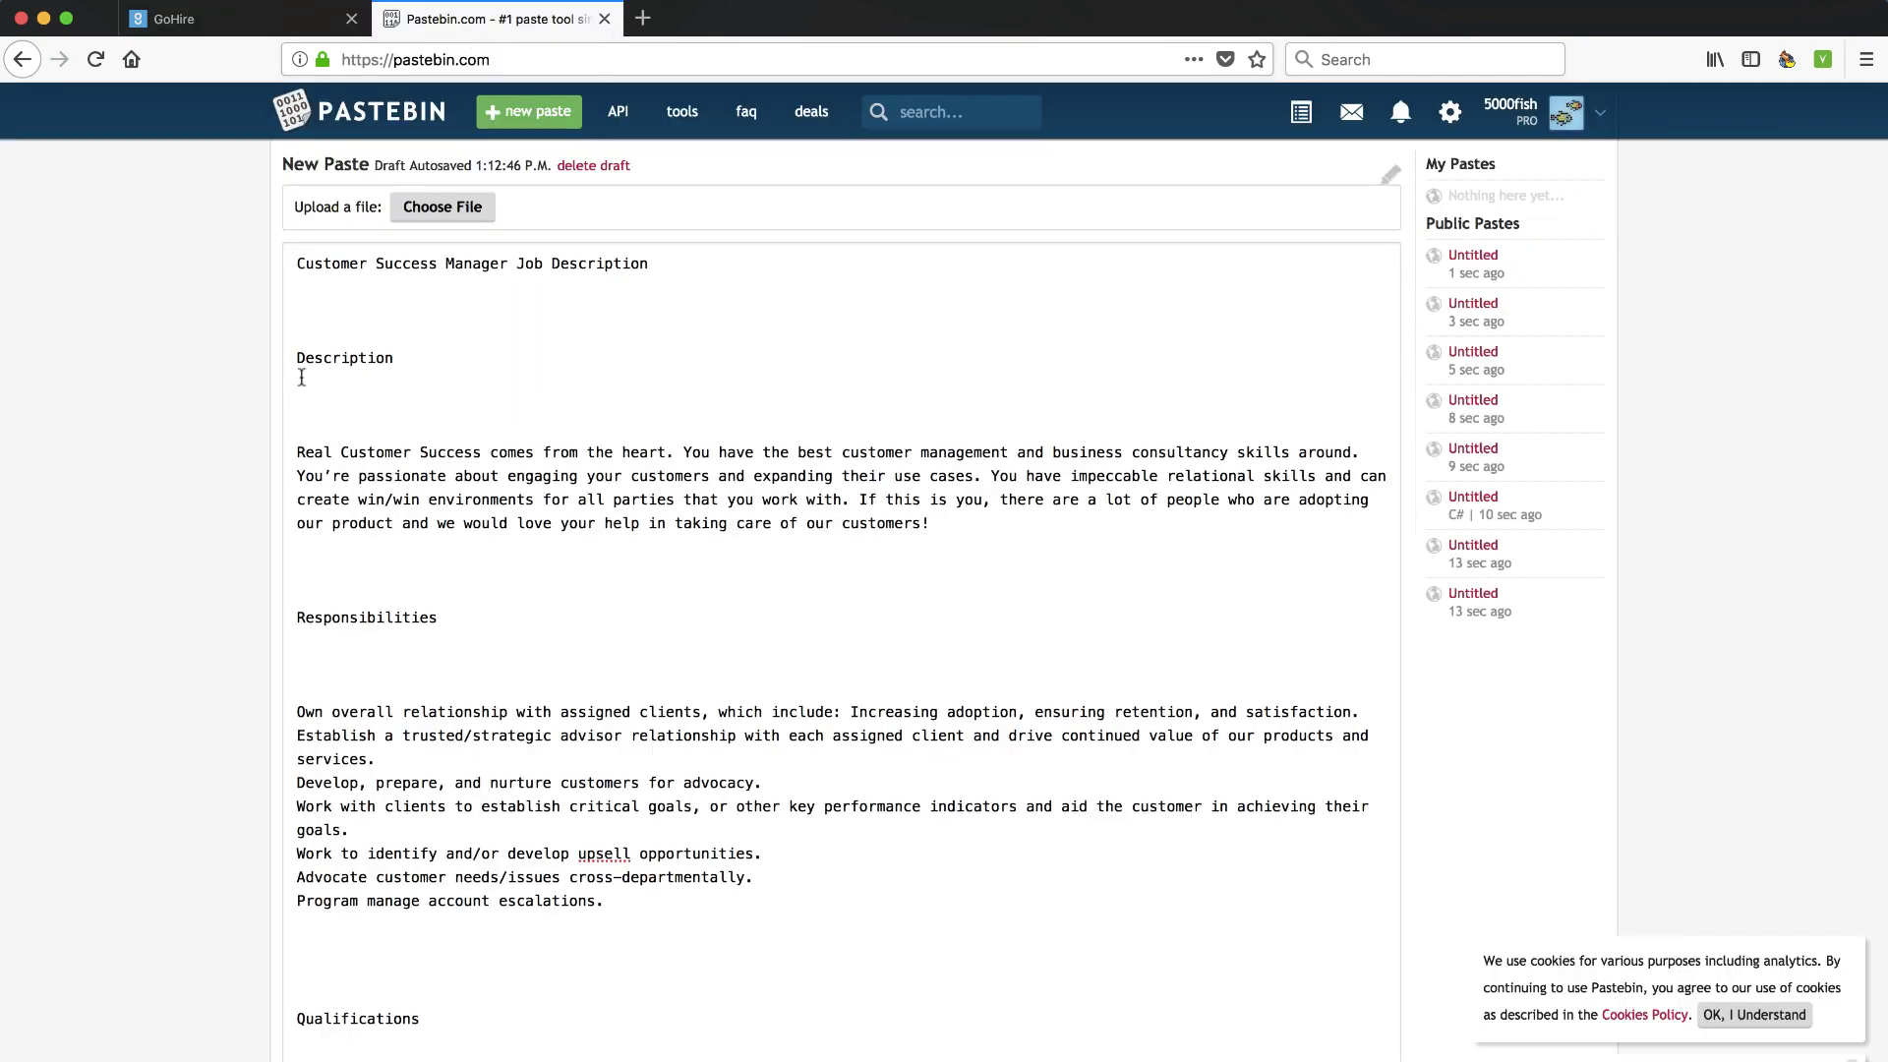
pyautogui.moveTo(296, 360); pyautogui.dragTo(877, 908)
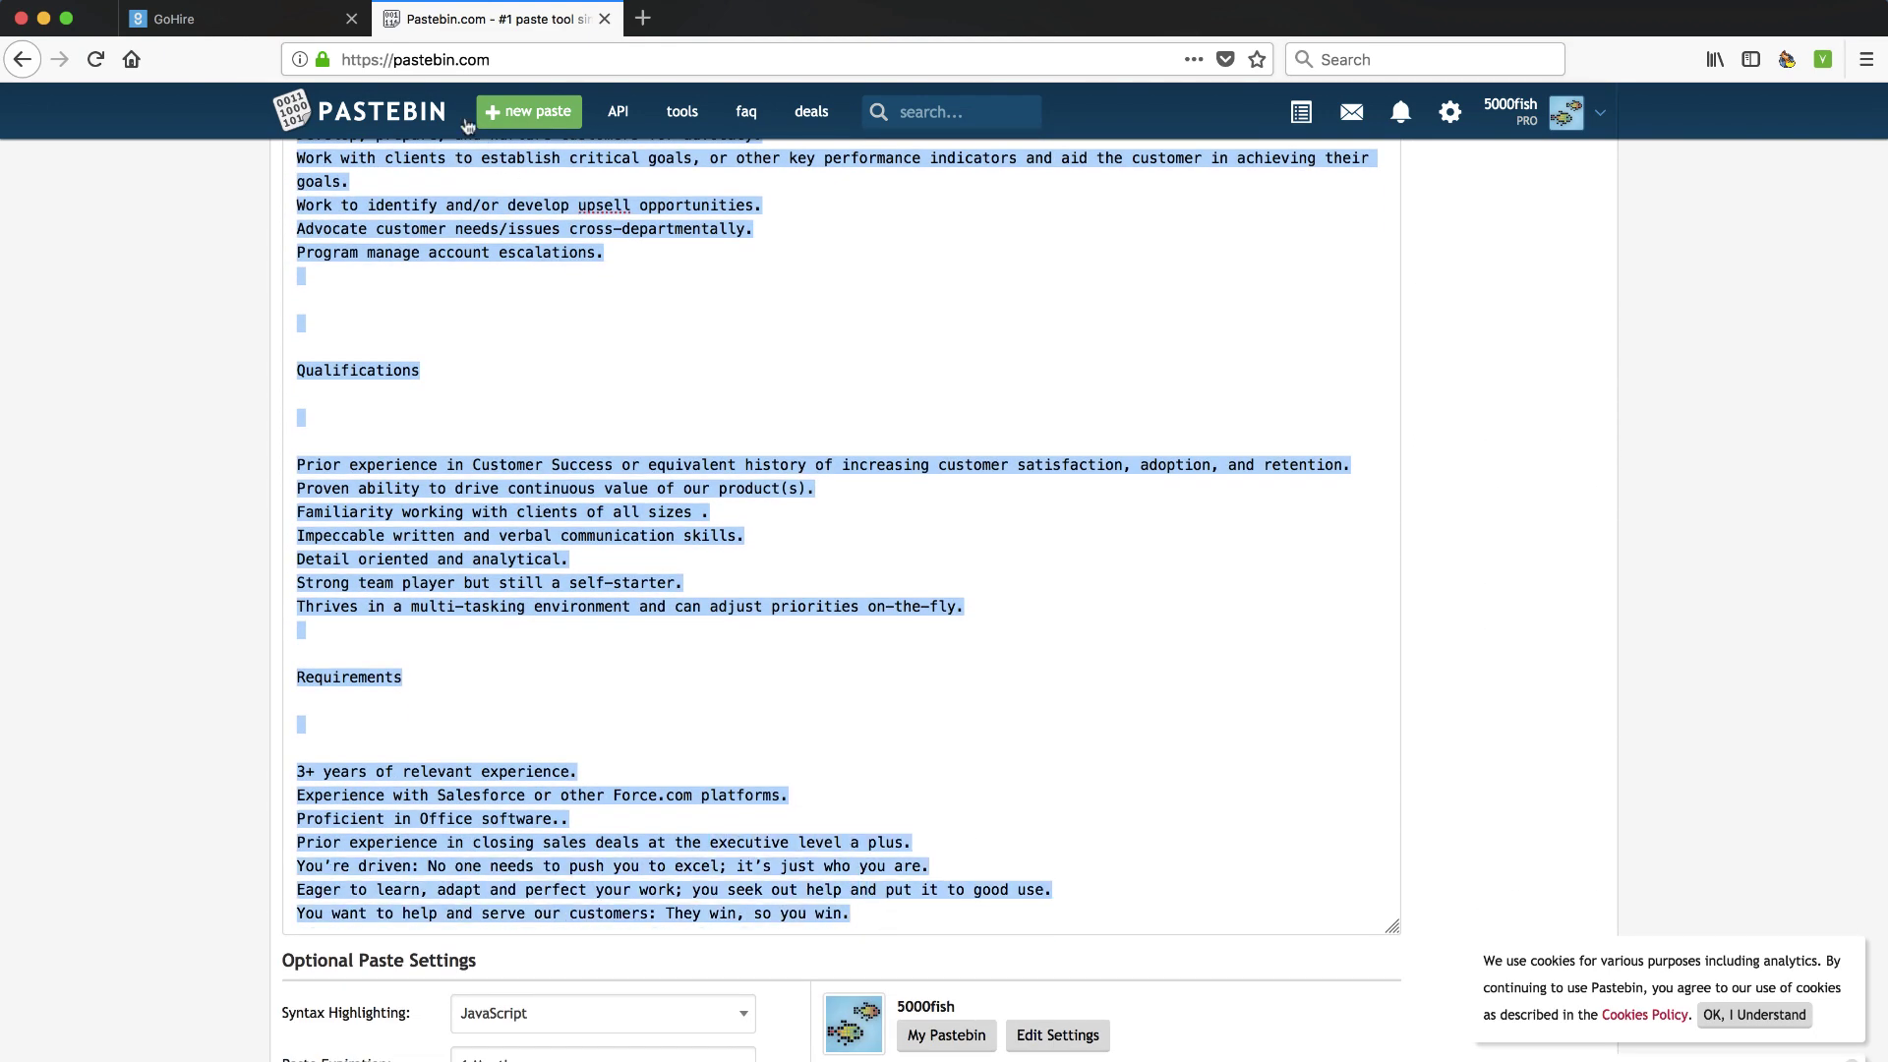
pyautogui.hotkey('ctrl', 'c')
pyautogui.click(174, 19)
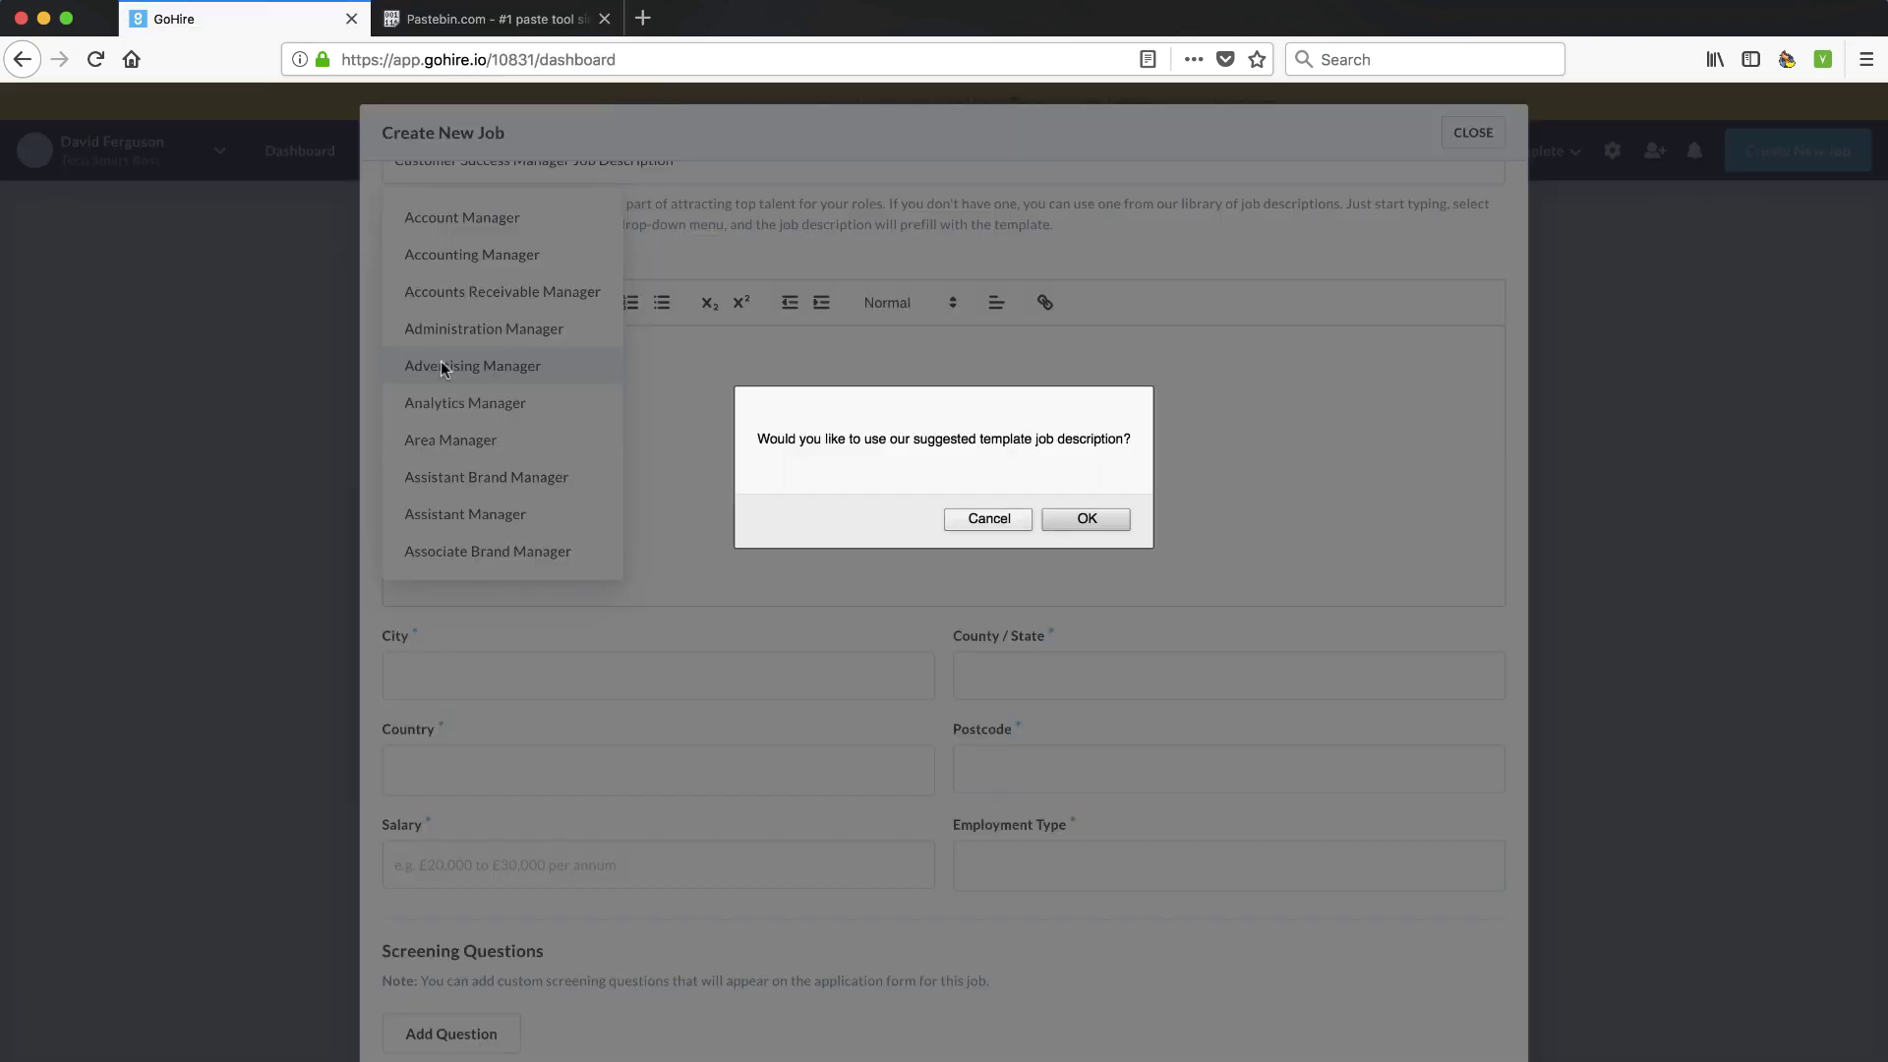
pyautogui.click(953, 520)
pyautogui.scroll(3, 689, 452)
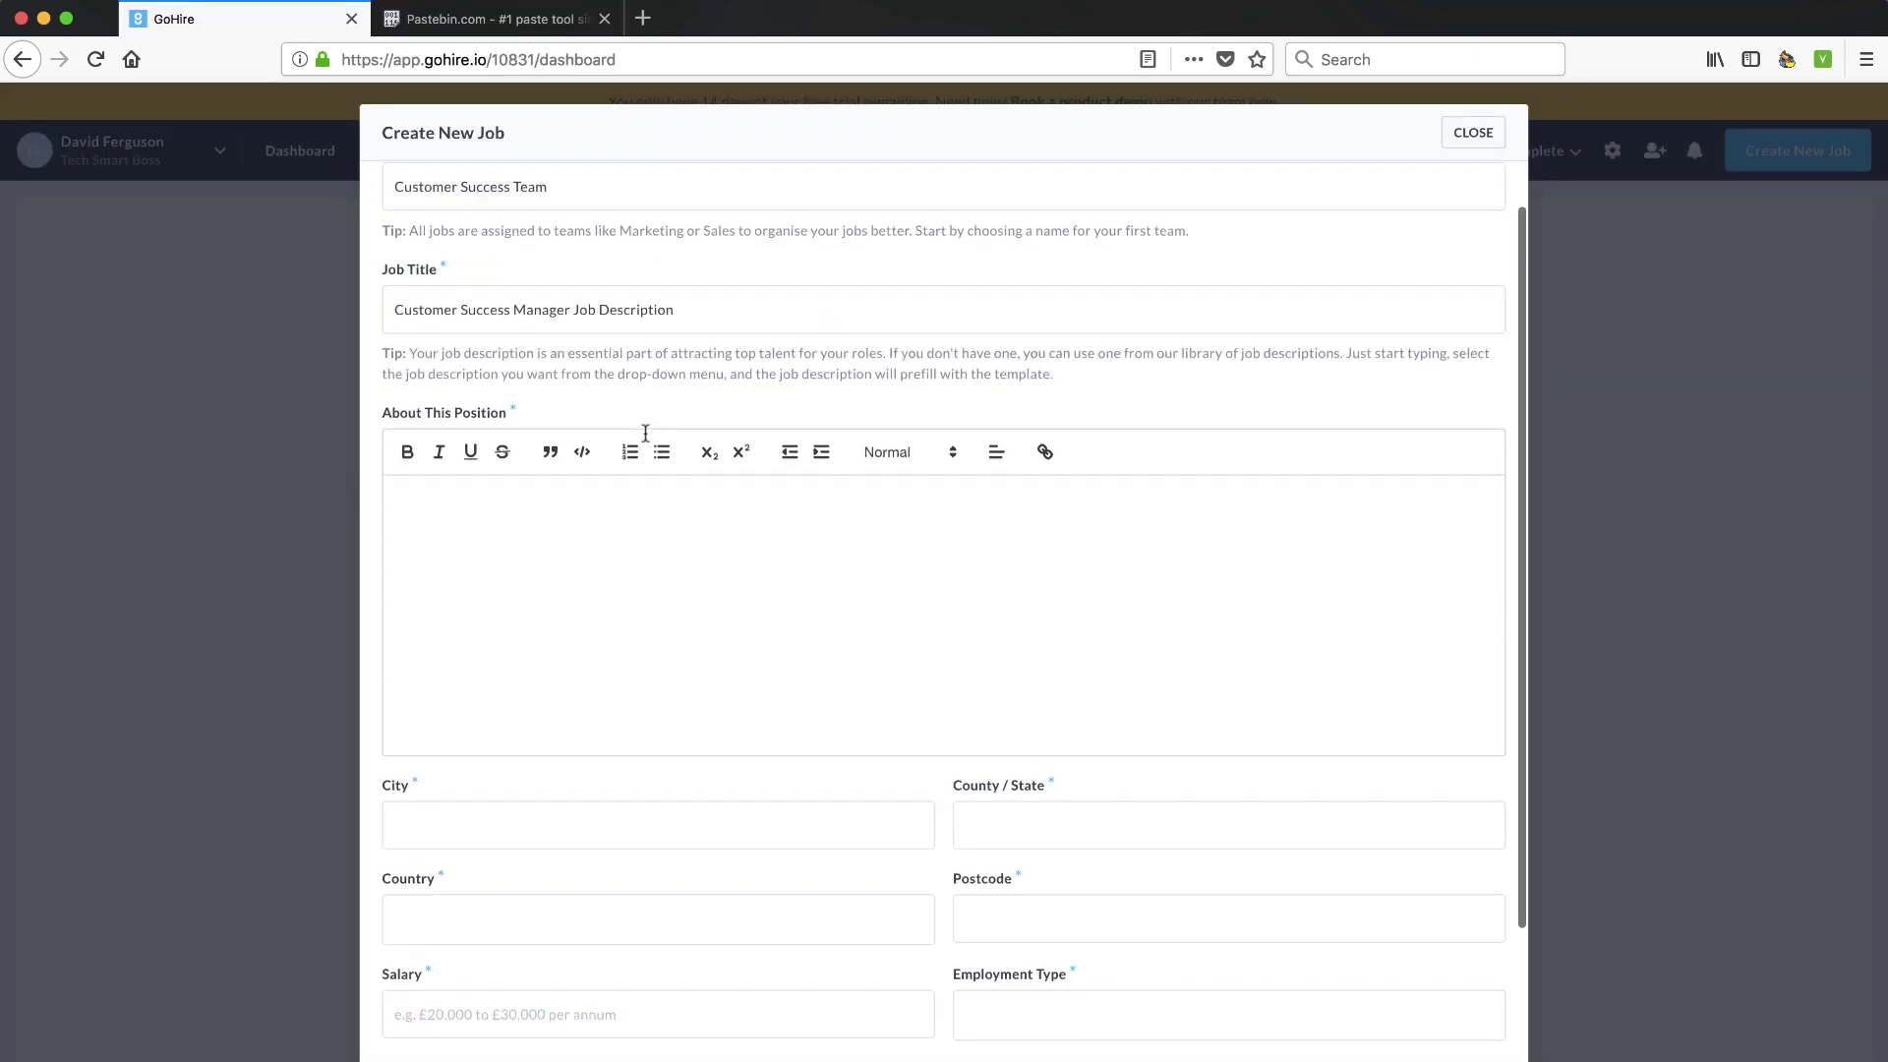
pyautogui.hotkey('ctrl', 'v')
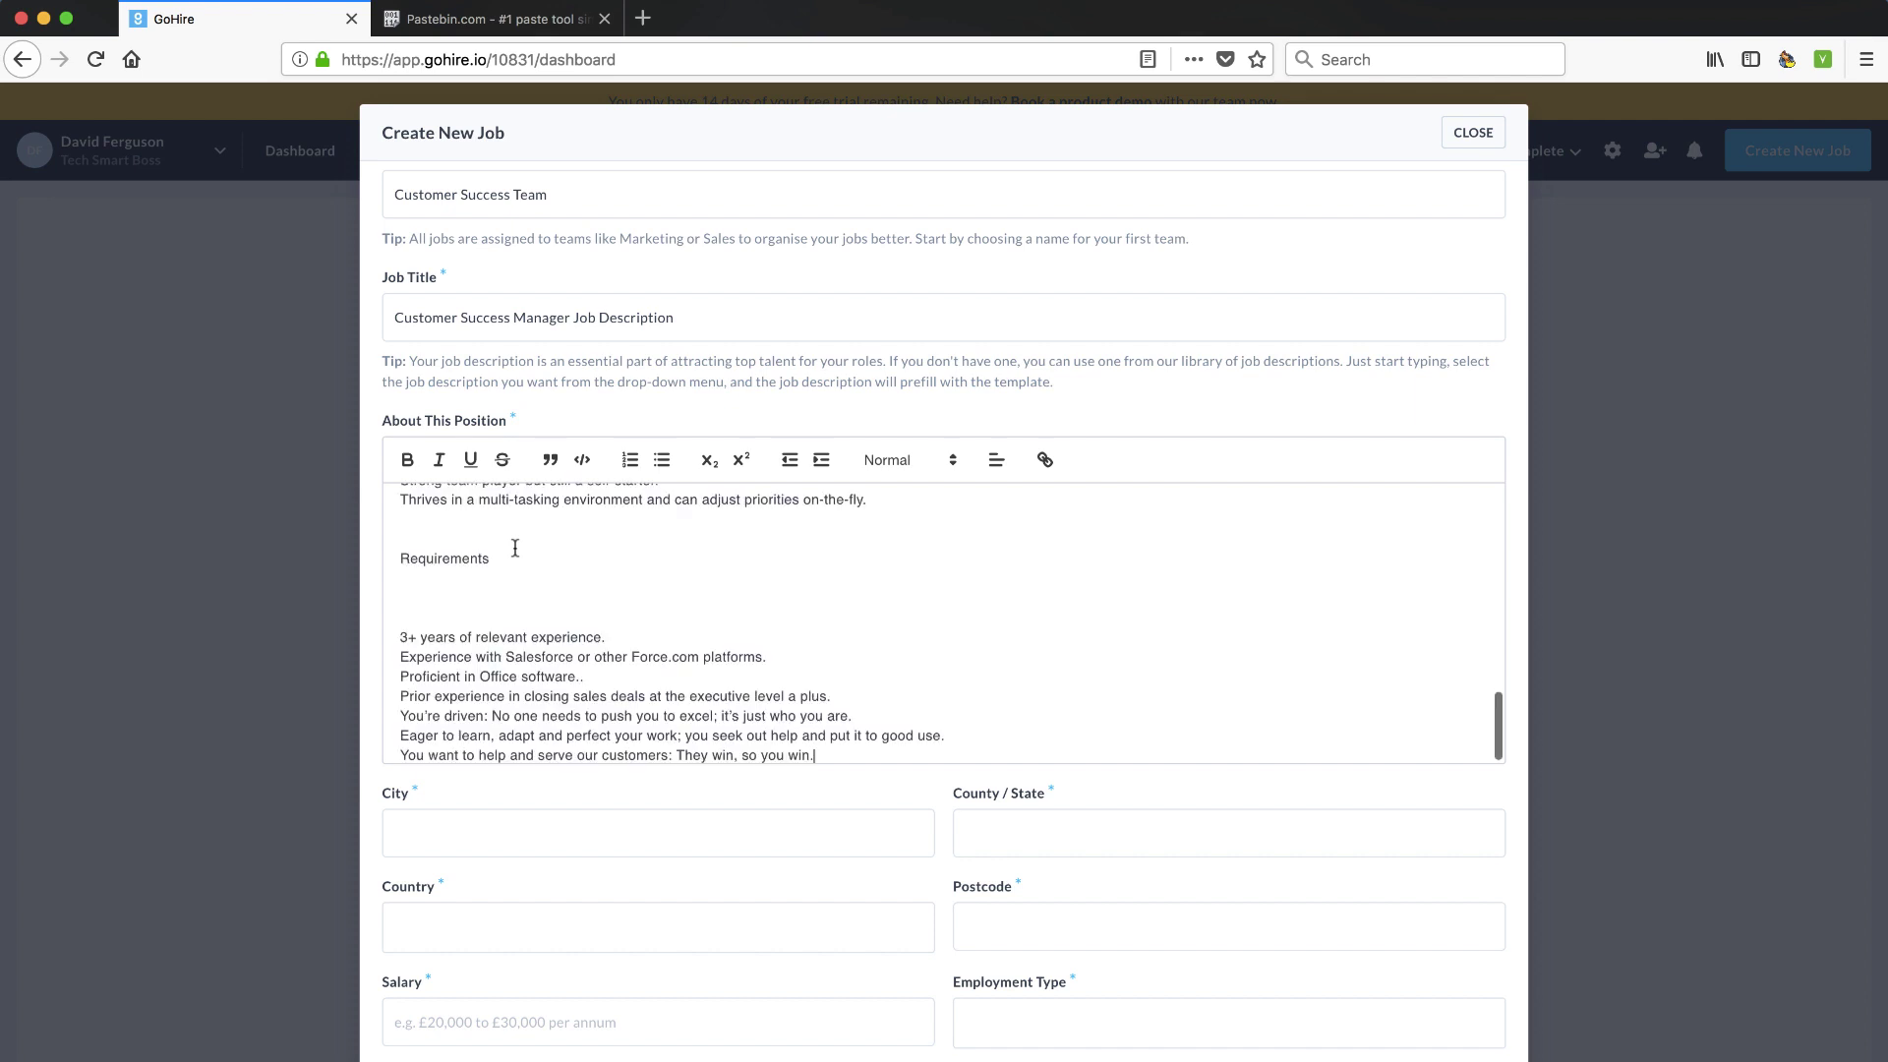
# Bold the Description and Responsibilities headings and remove the extra blank line under Description
pyautogui.scroll(3, 525, 597)
pyautogui.scroll(5, 525, 596)
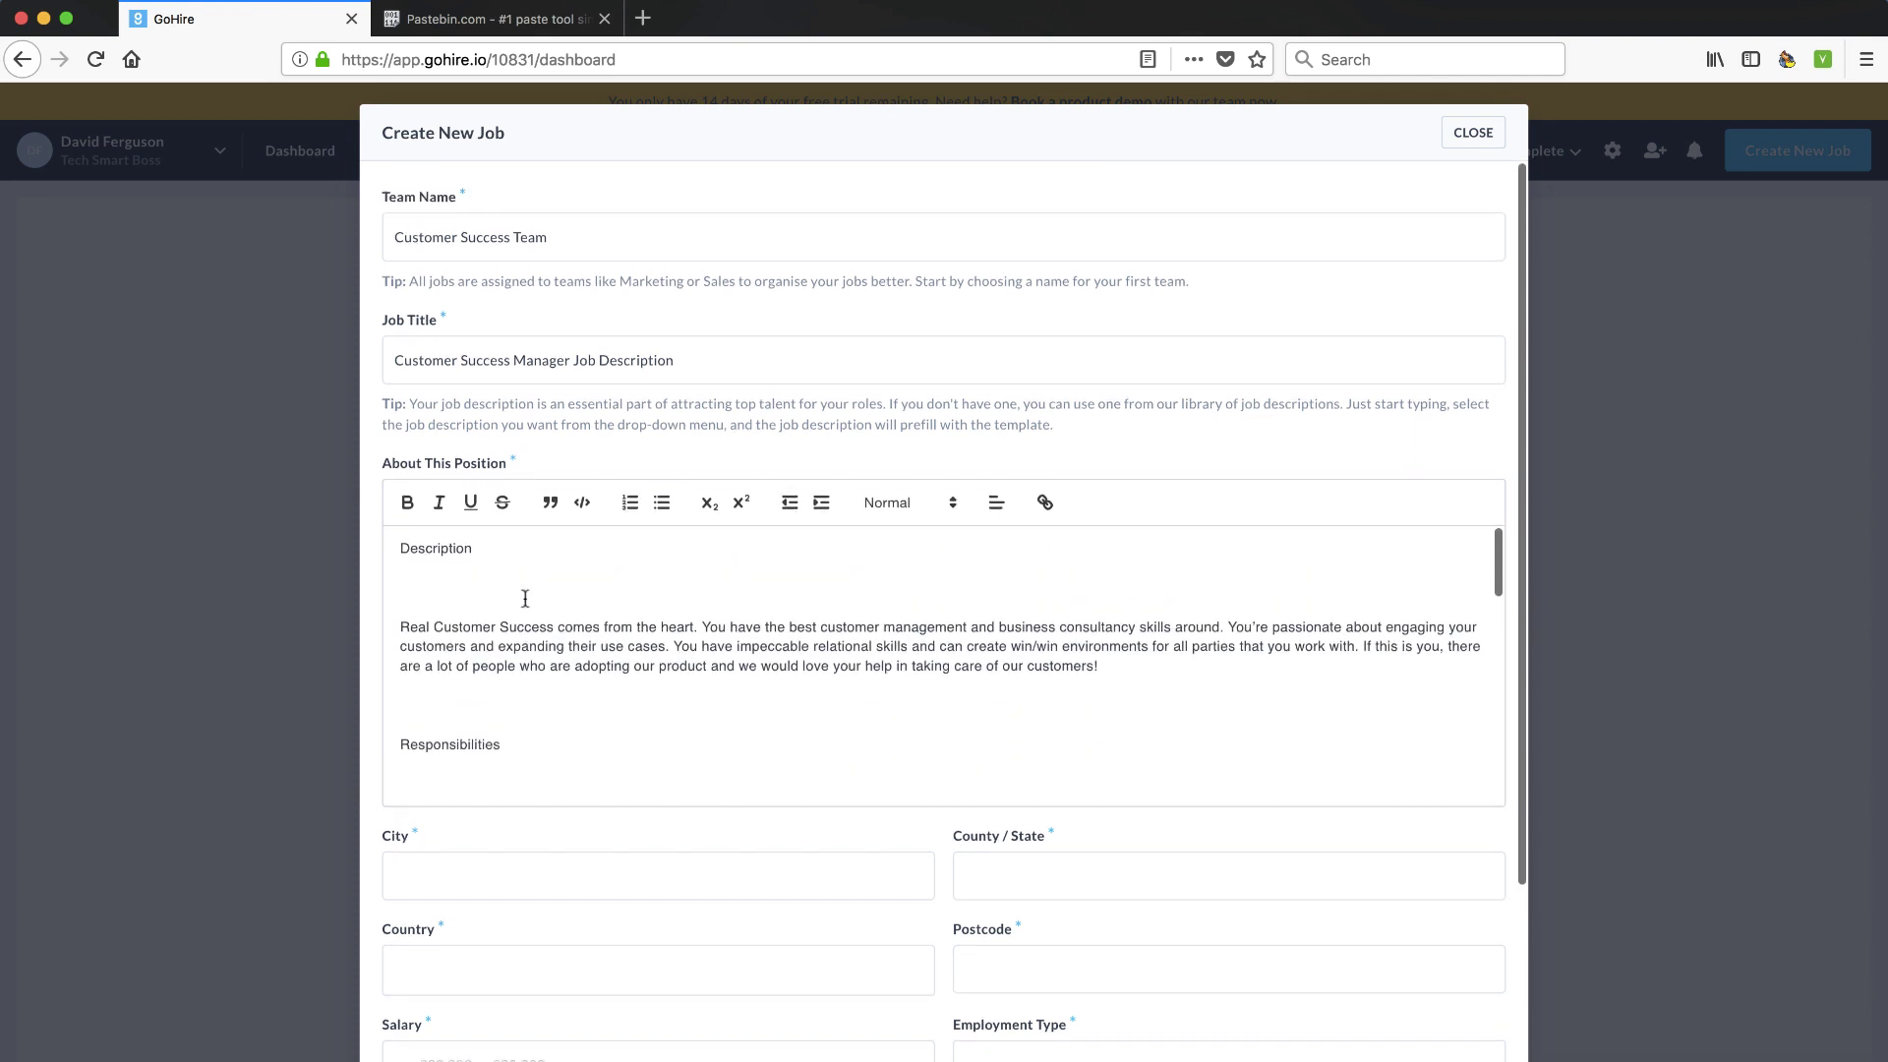
pyautogui.doubleClick(448, 548)
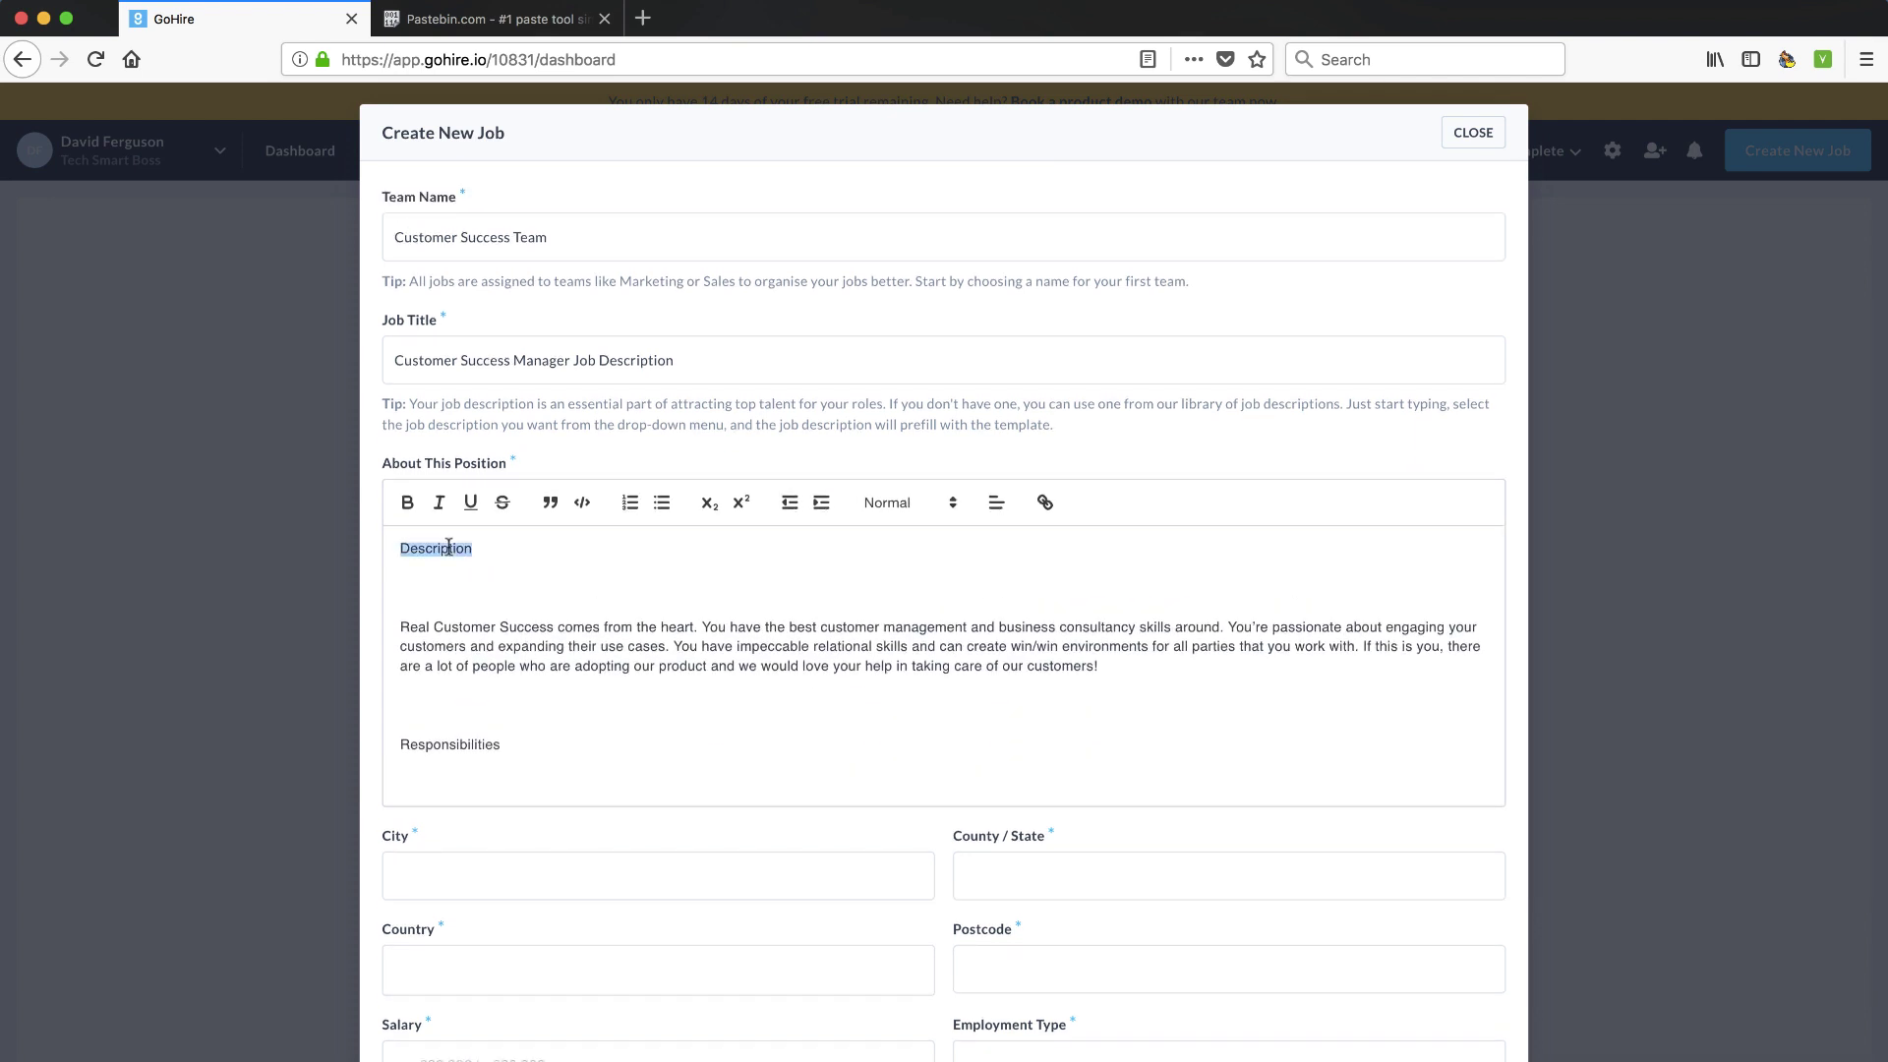
pyautogui.click(407, 502)
pyautogui.click(454, 592)
pyautogui.press('BackSpace')
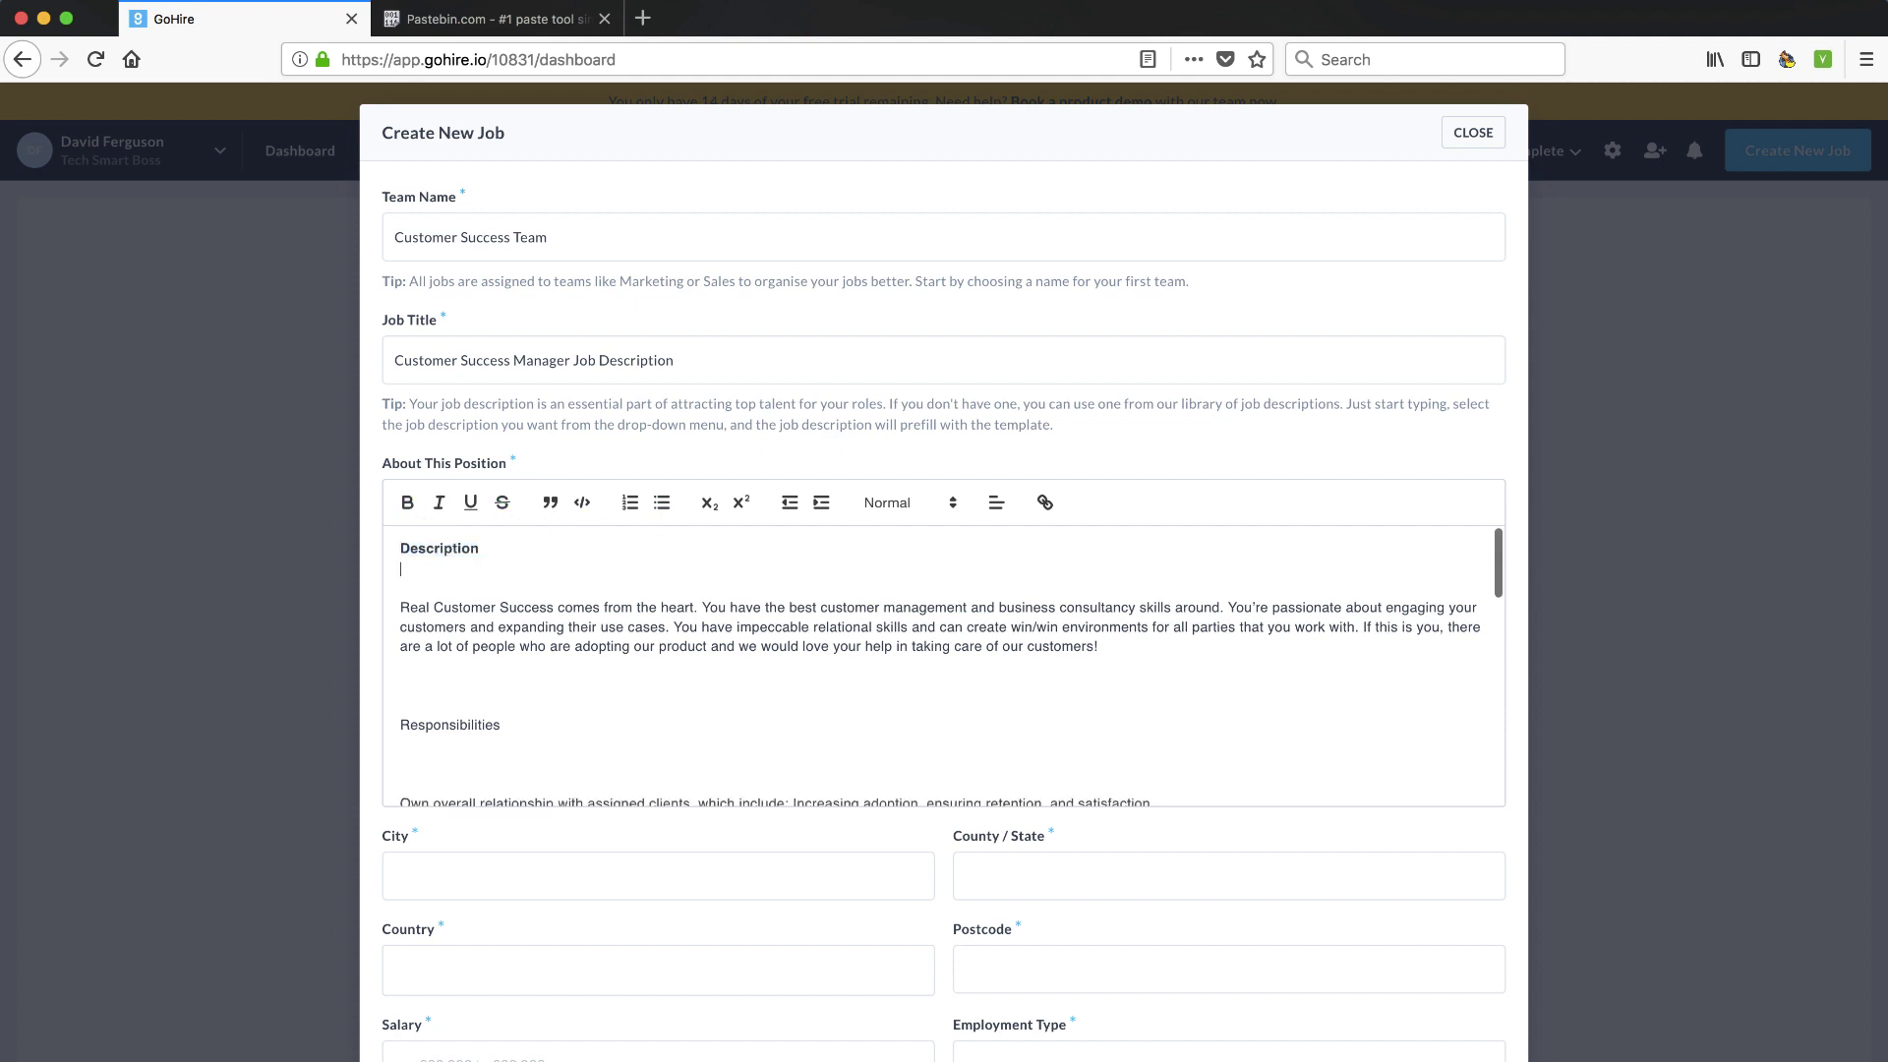
pyautogui.doubleClick(445, 726)
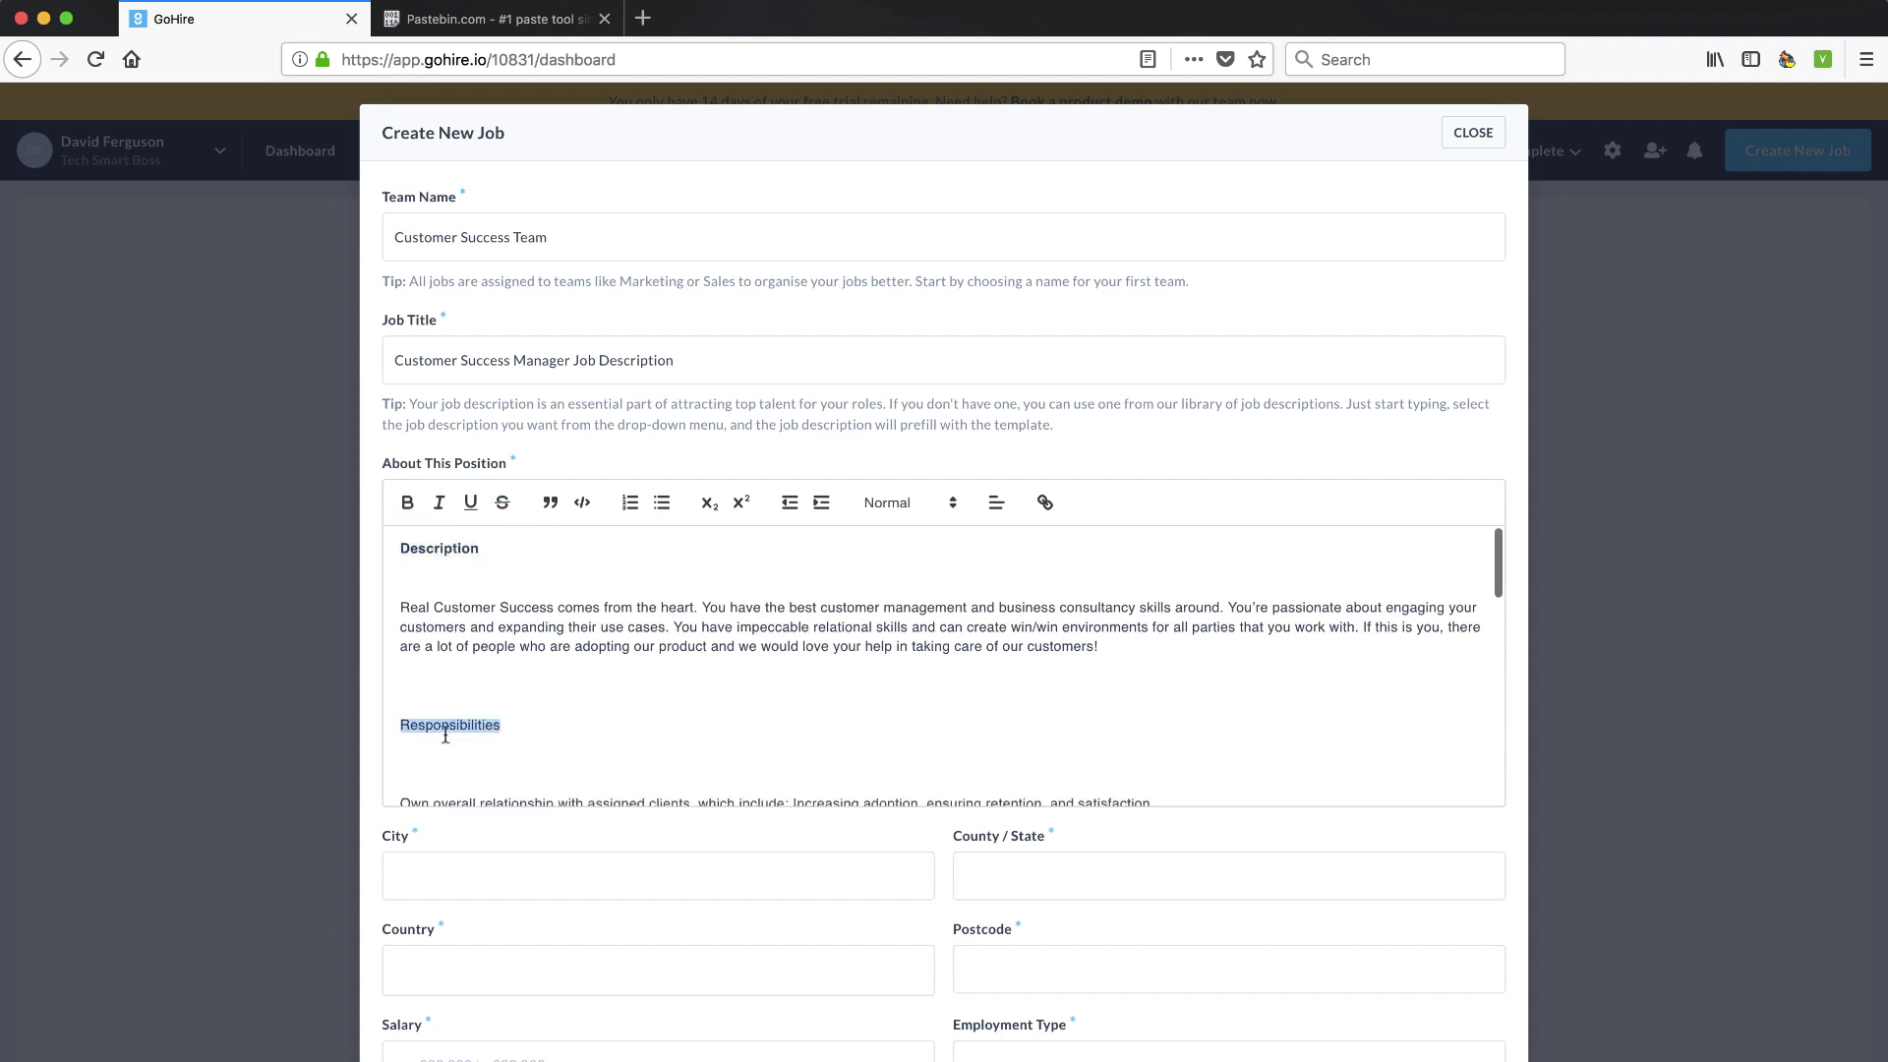
pyautogui.click(407, 503)
# Bold the Qualifications heading, undoing the trial code-block formatting
pyautogui.scroll(-5, 447, 641)
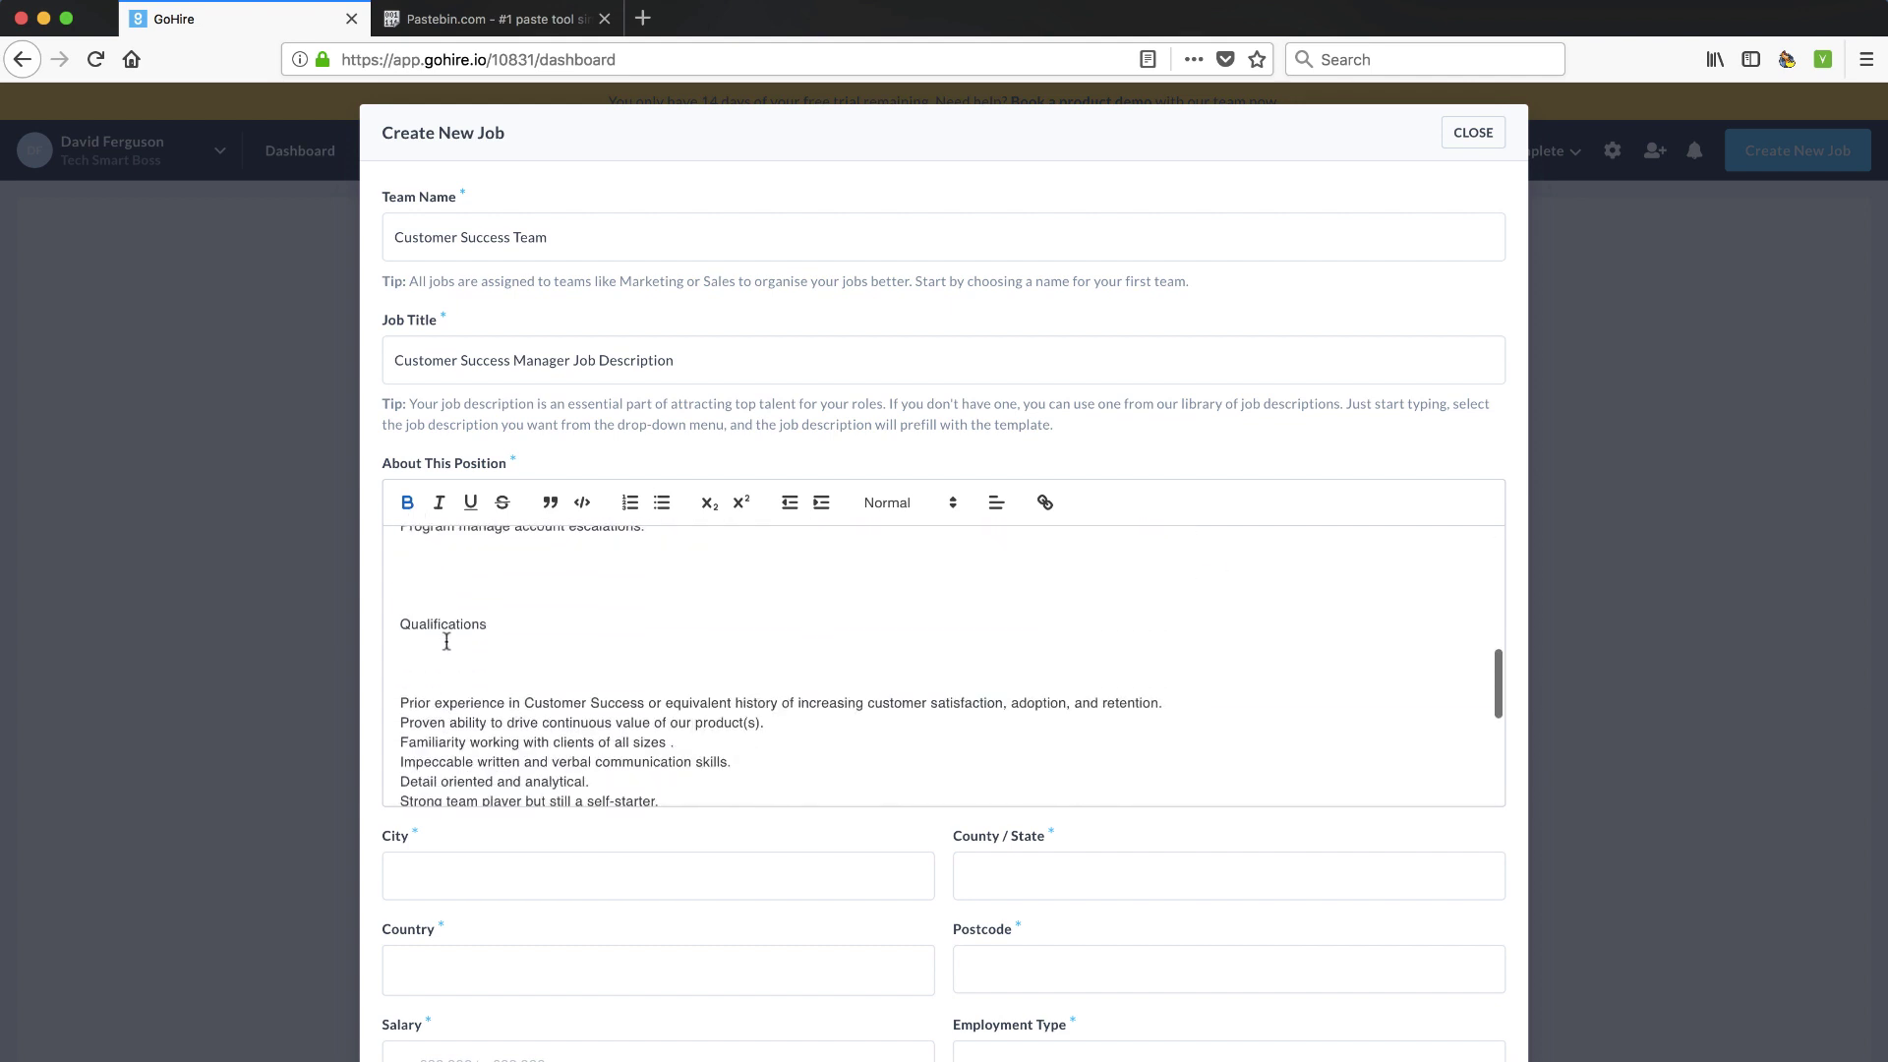
pyautogui.doubleClick(447, 626)
pyautogui.click(407, 502)
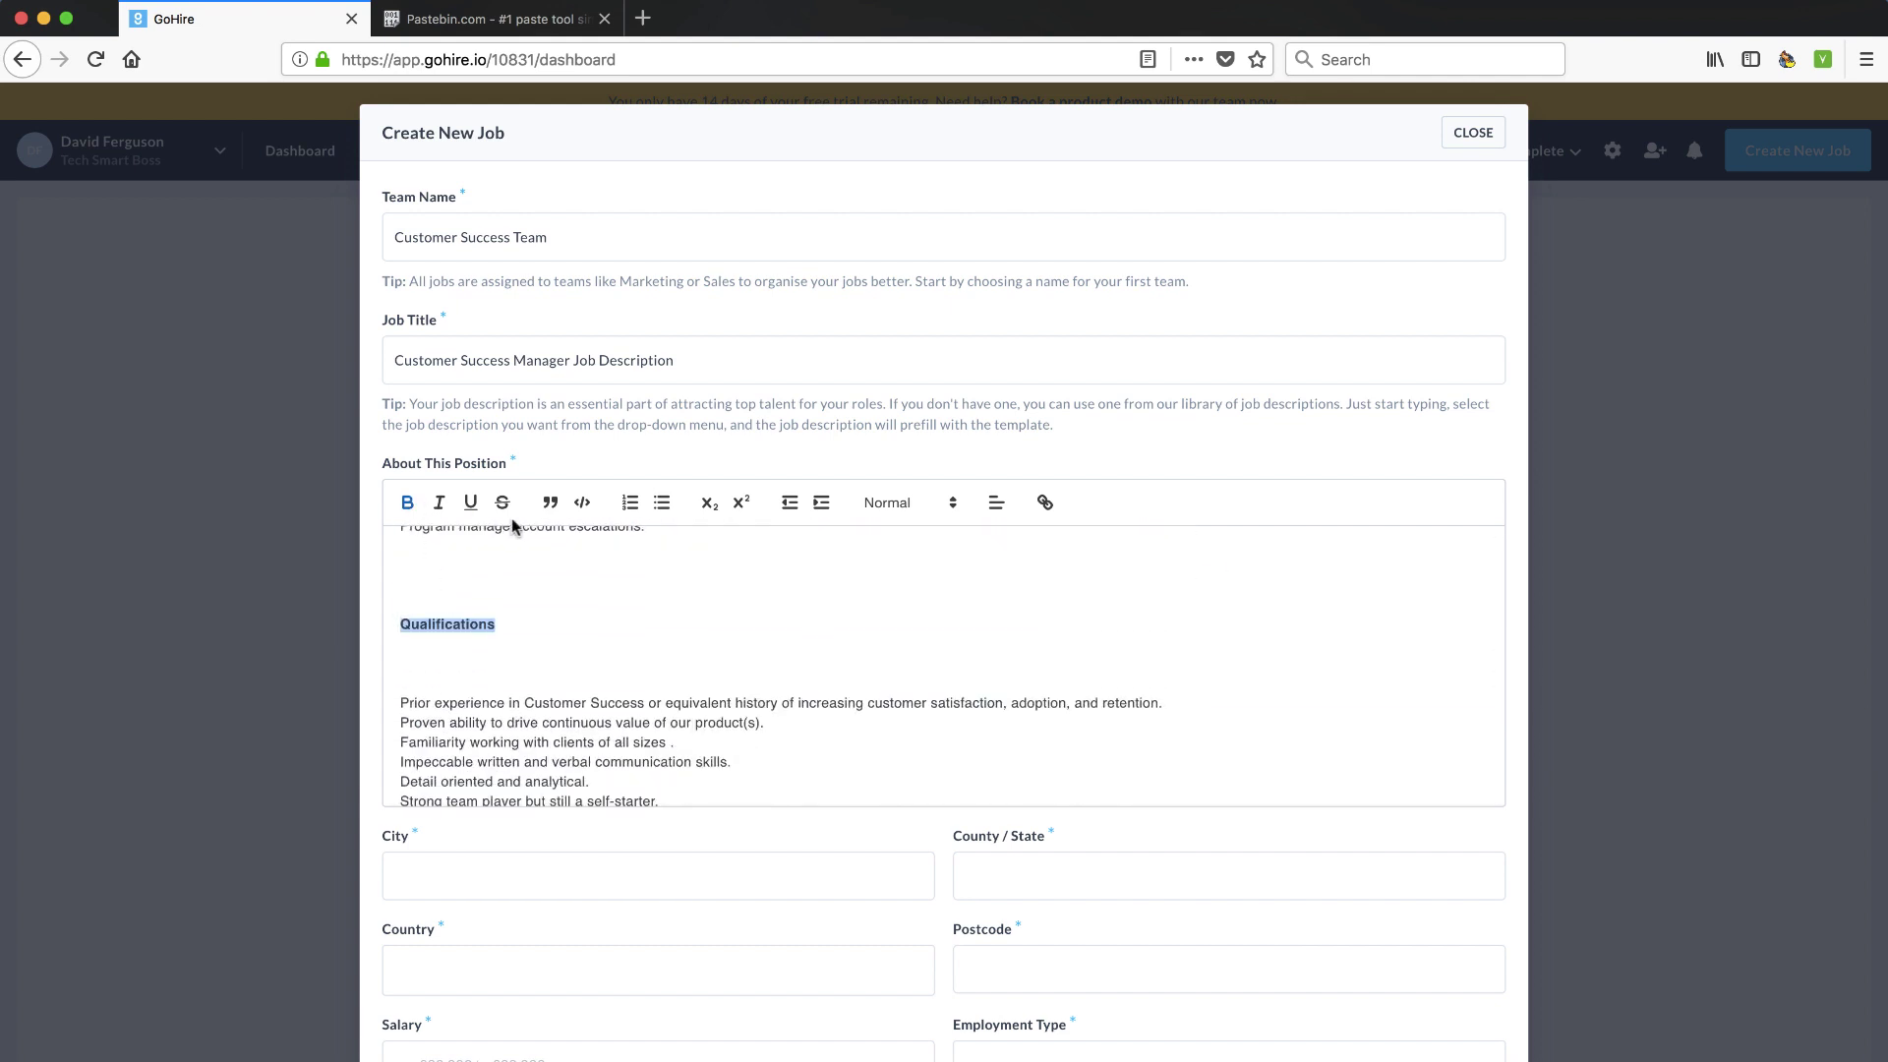
pyautogui.click(580, 504)
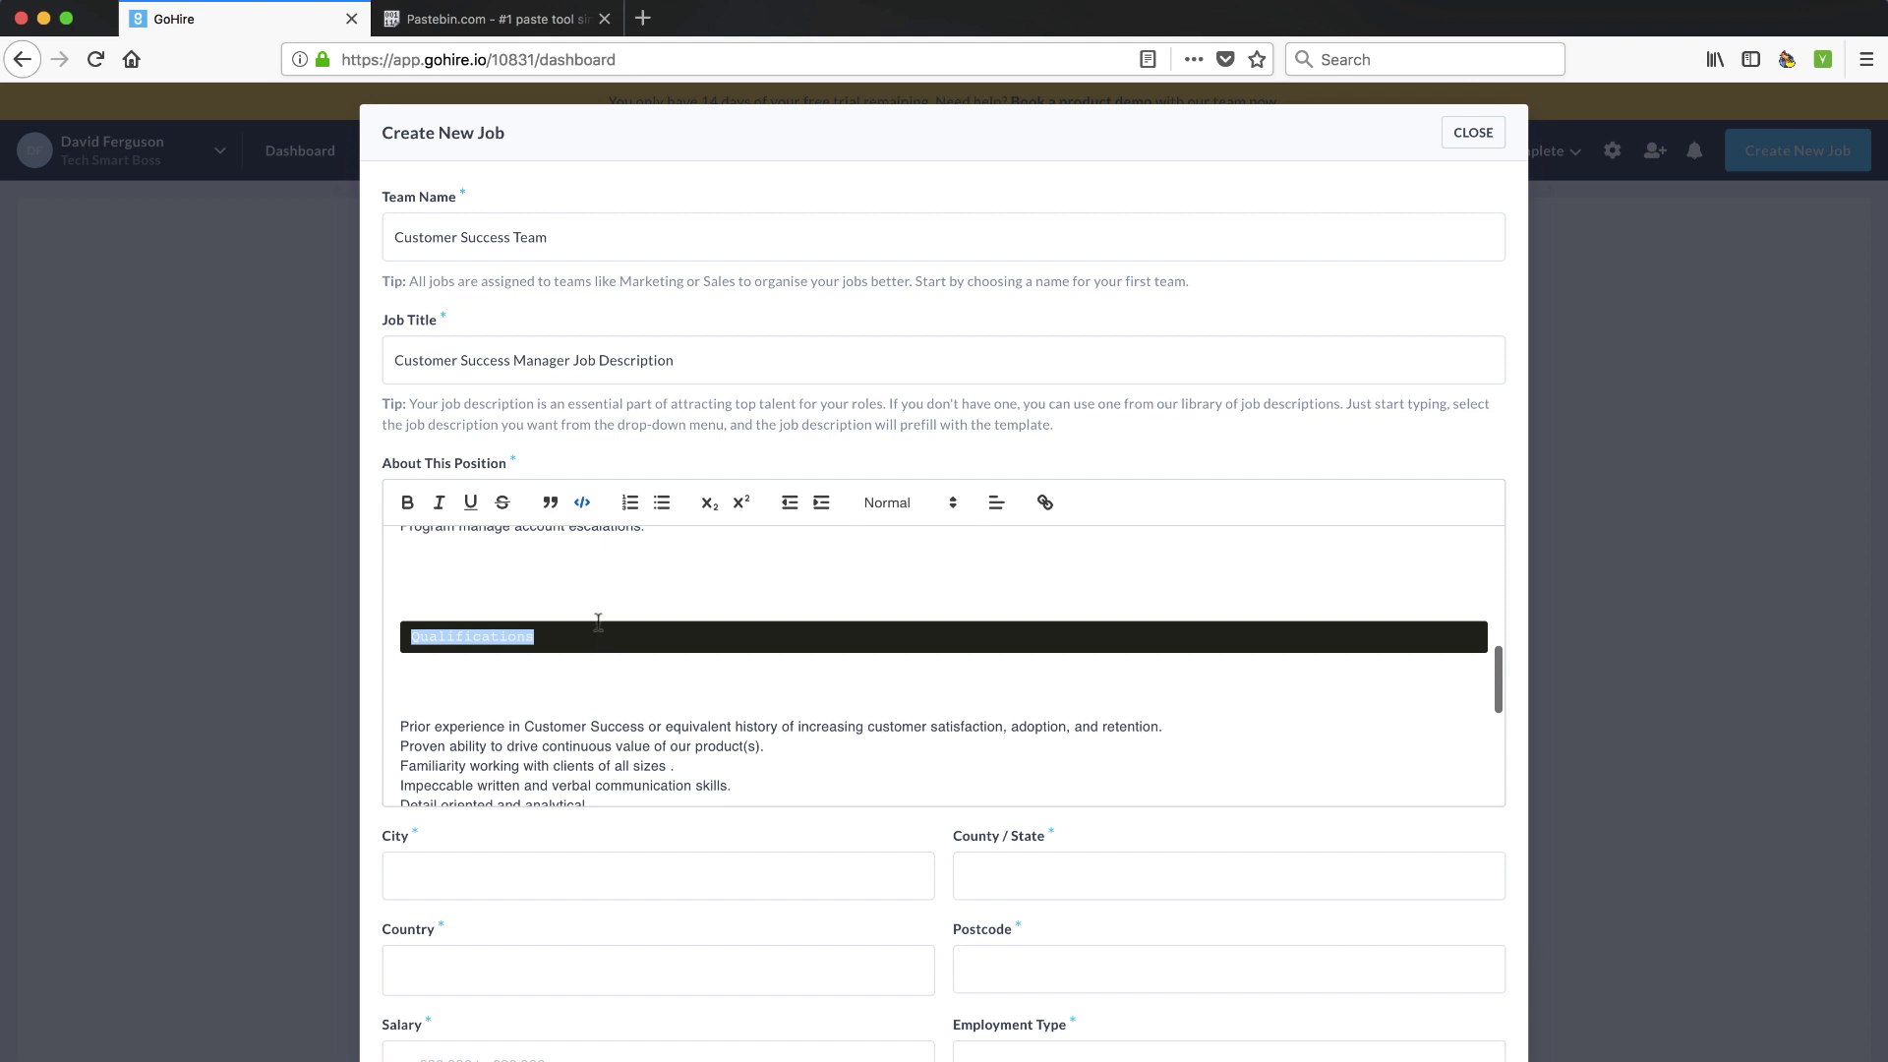
pyautogui.click(582, 503)
pyautogui.click(461, 586)
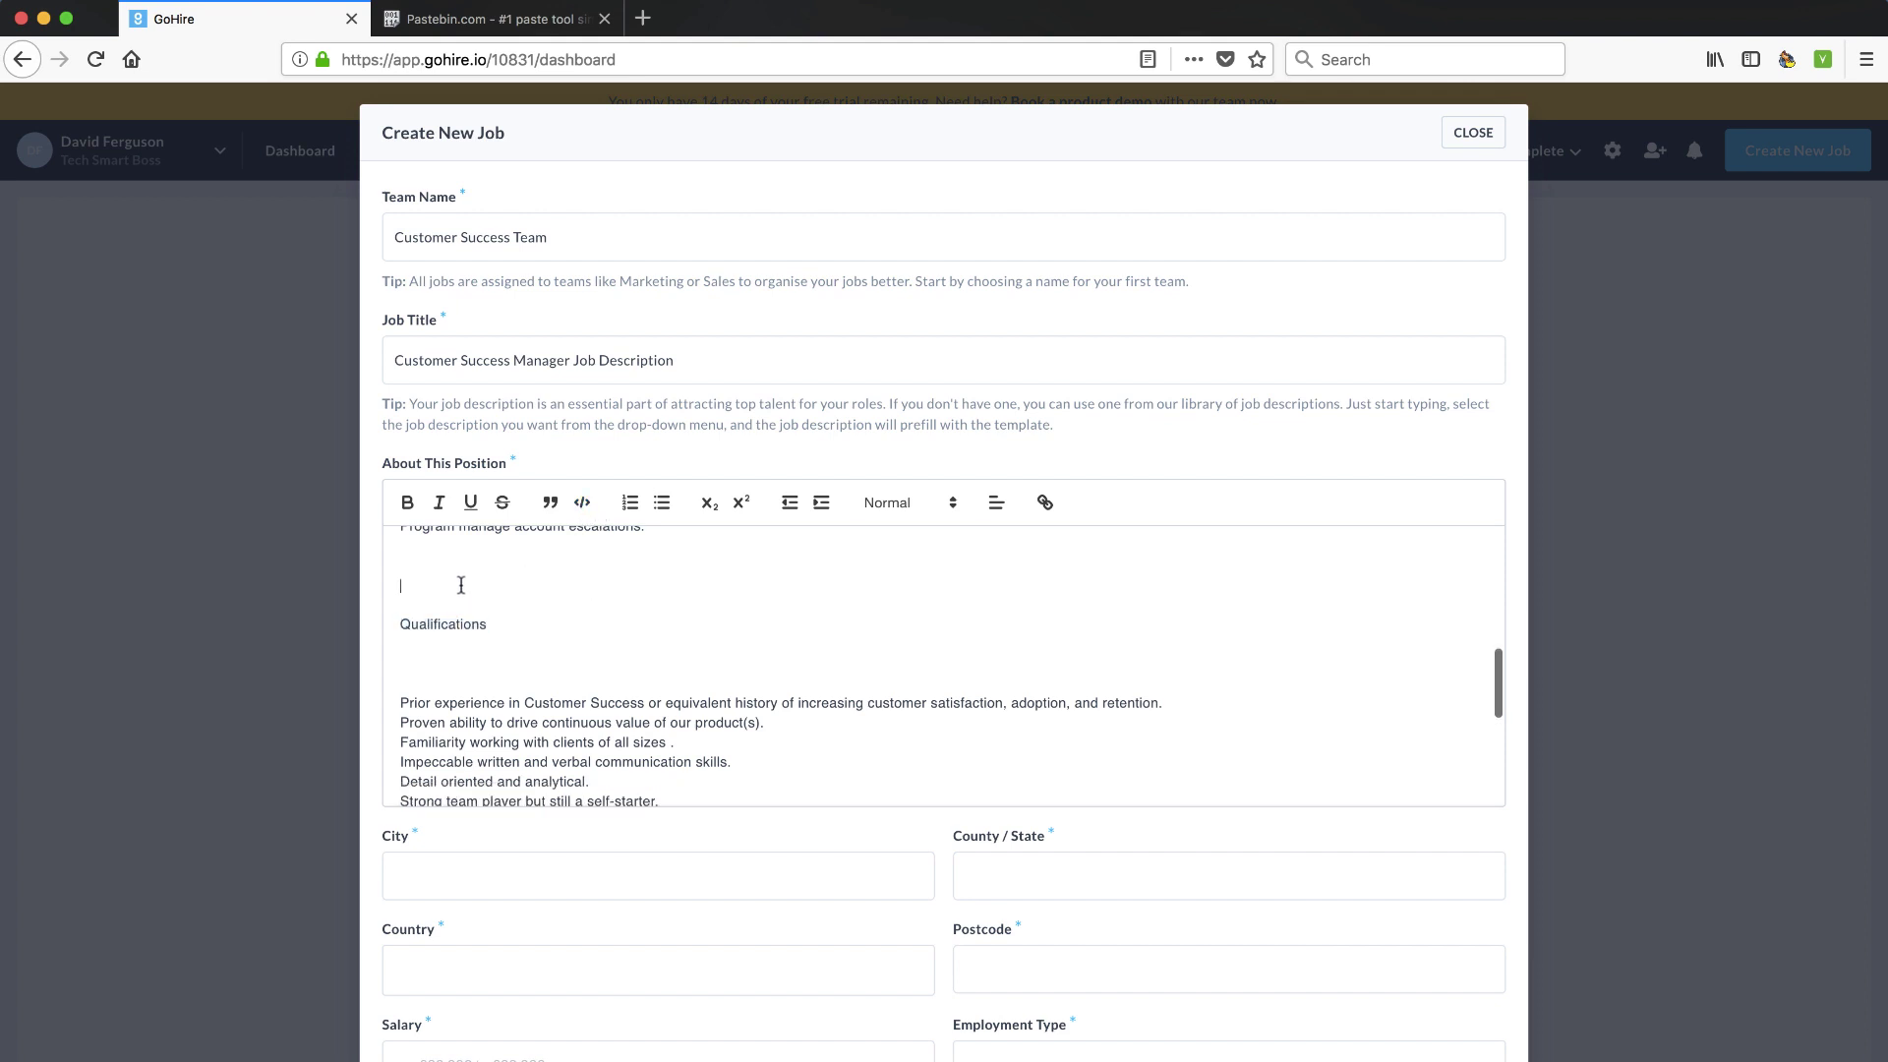
pyautogui.click(585, 501)
pyautogui.click(586, 502)
pyautogui.scroll(3, 550, 560)
pyautogui.click(804, 360)
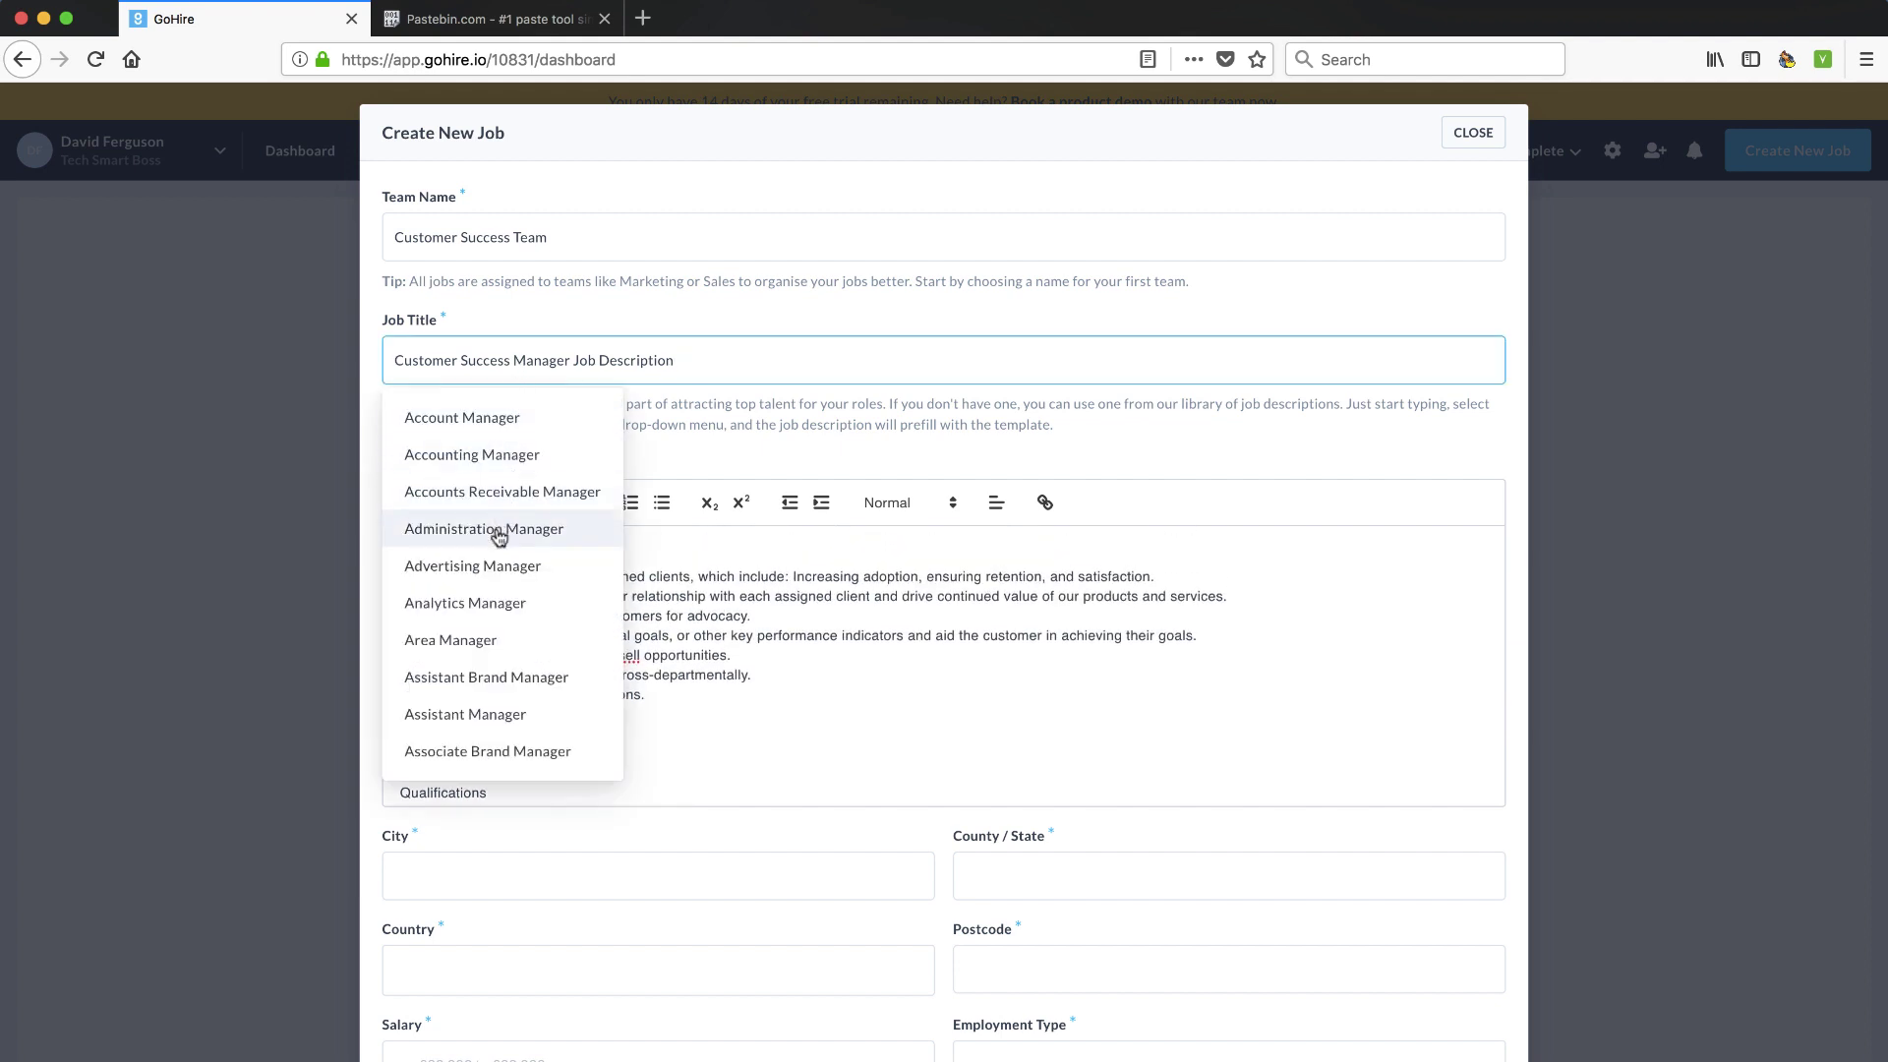
# Dismiss the title suggestions and enter city Herndon with state VA
pyautogui.scroll(-3, 486, 649)
pyautogui.scroll(2, 487, 649)
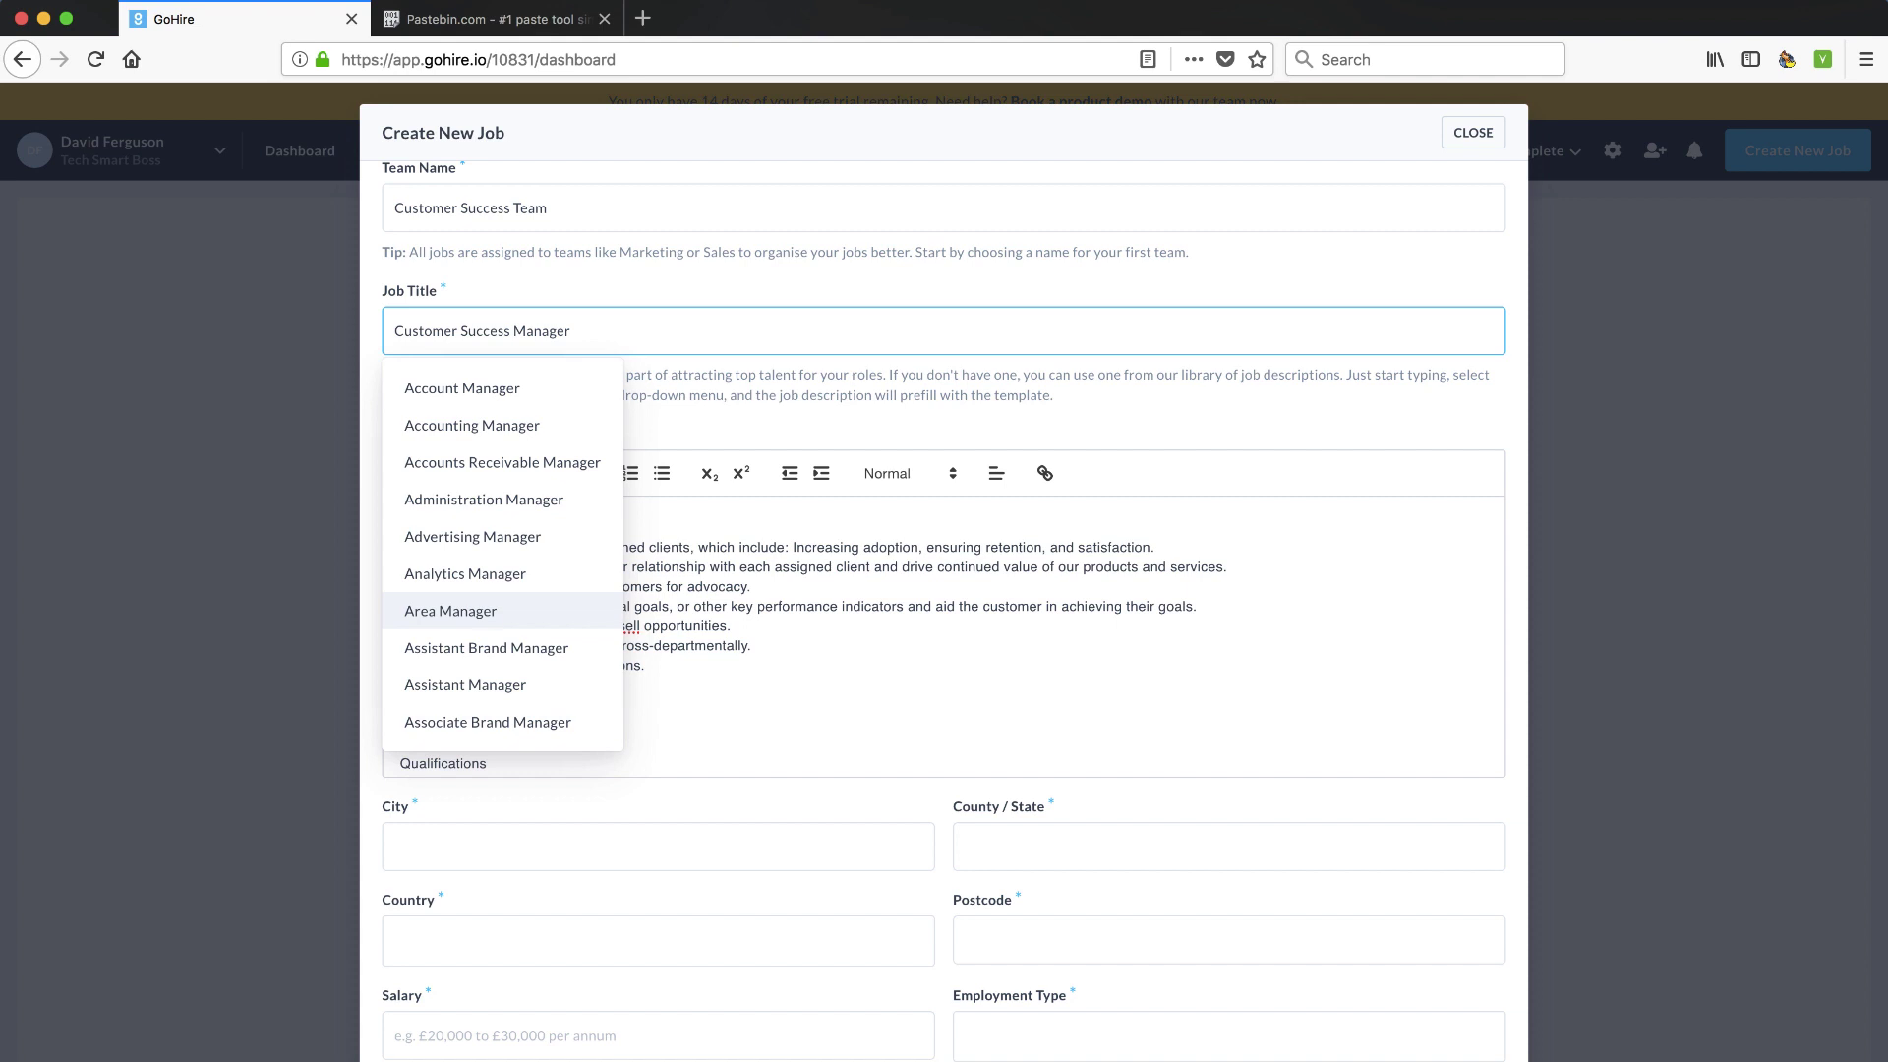
pyautogui.scroll(-1, 485, 678)
pyautogui.scroll(1, 484, 674)
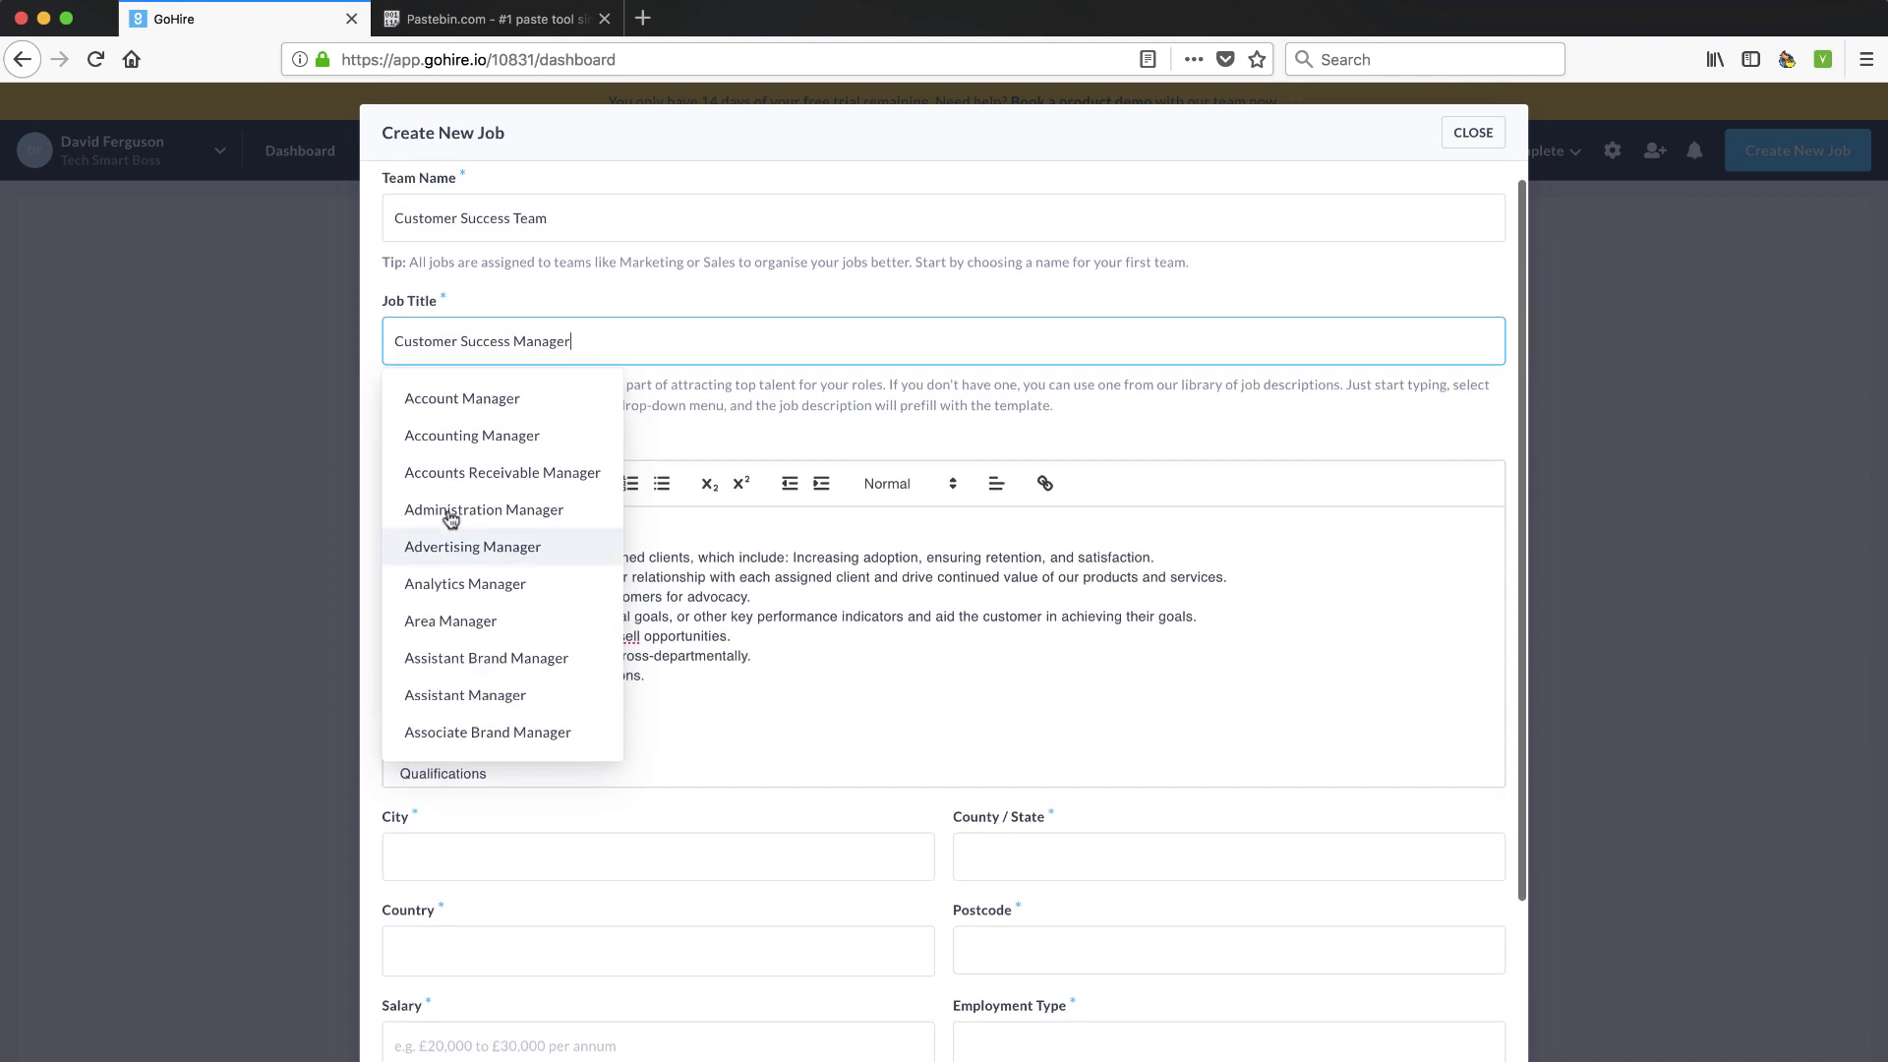
pyautogui.click(660, 388)
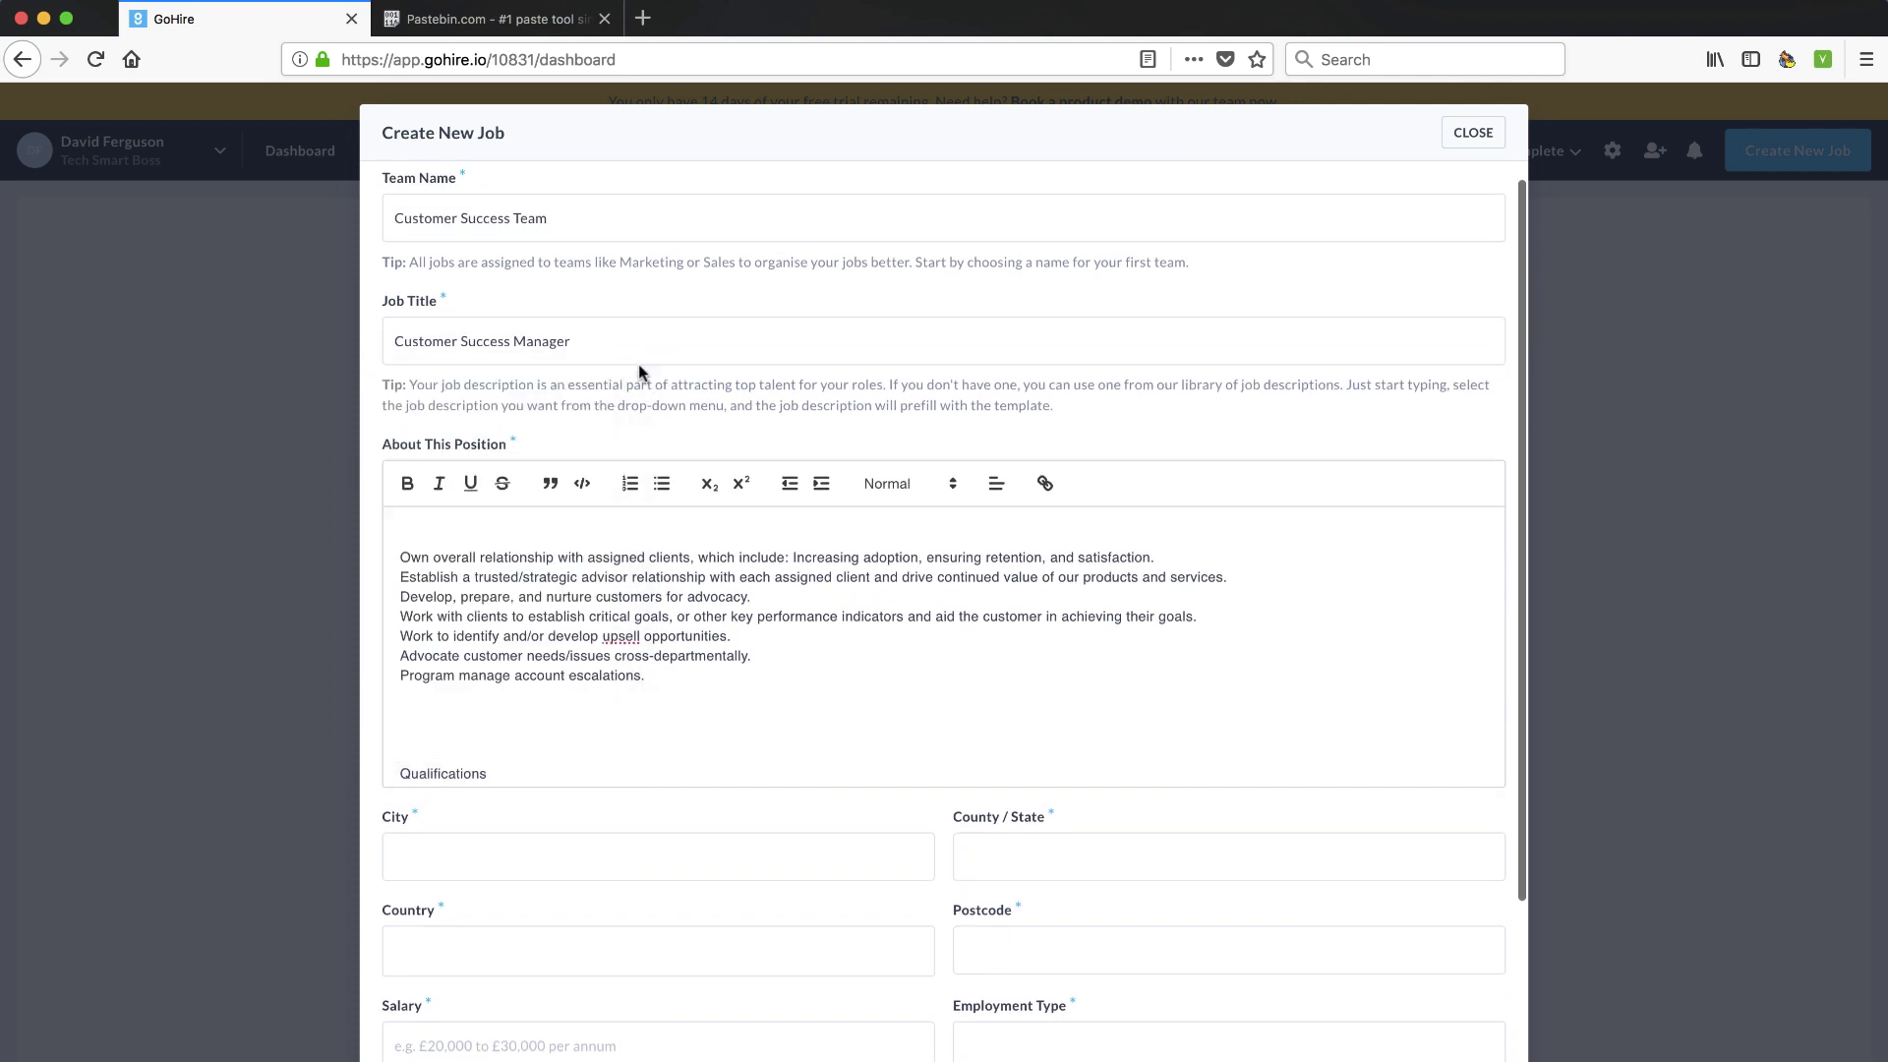
pyautogui.scroll(-5, 569, 640)
pyautogui.click(511, 851)
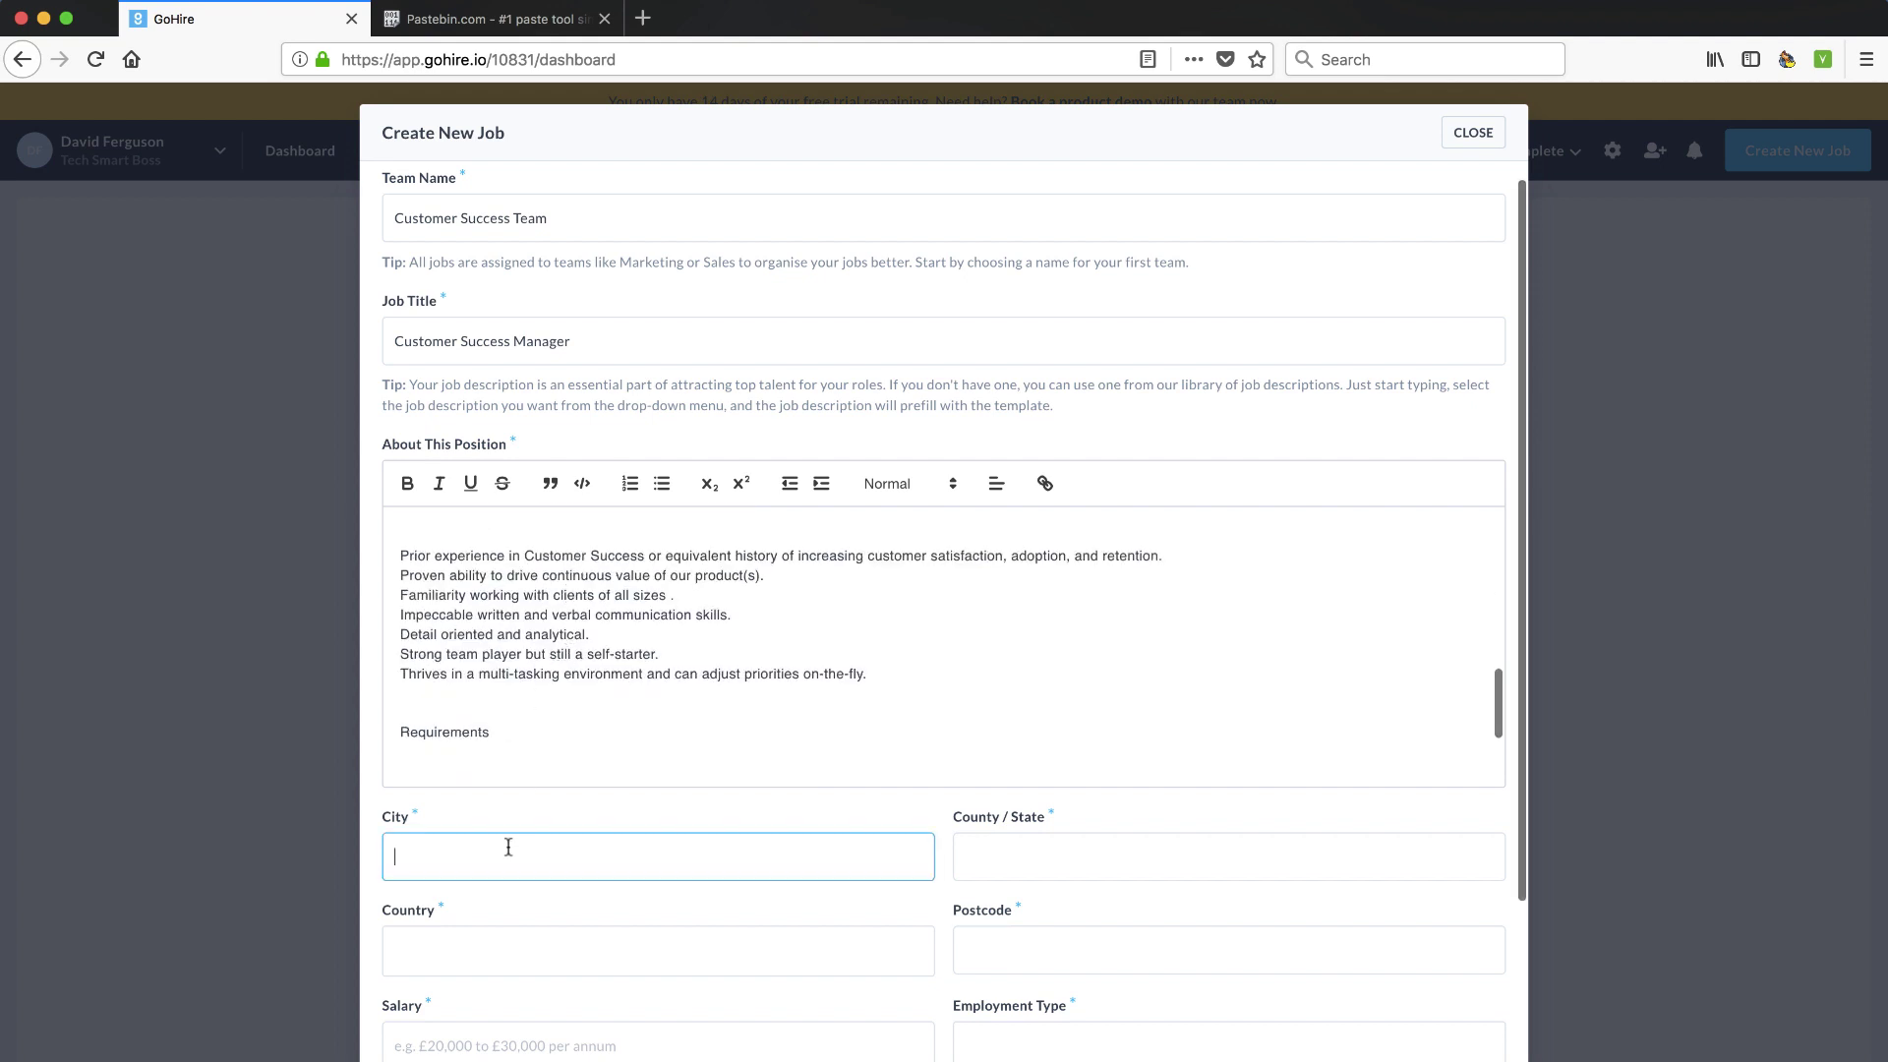
pyautogui.scroll(-2, 508, 847)
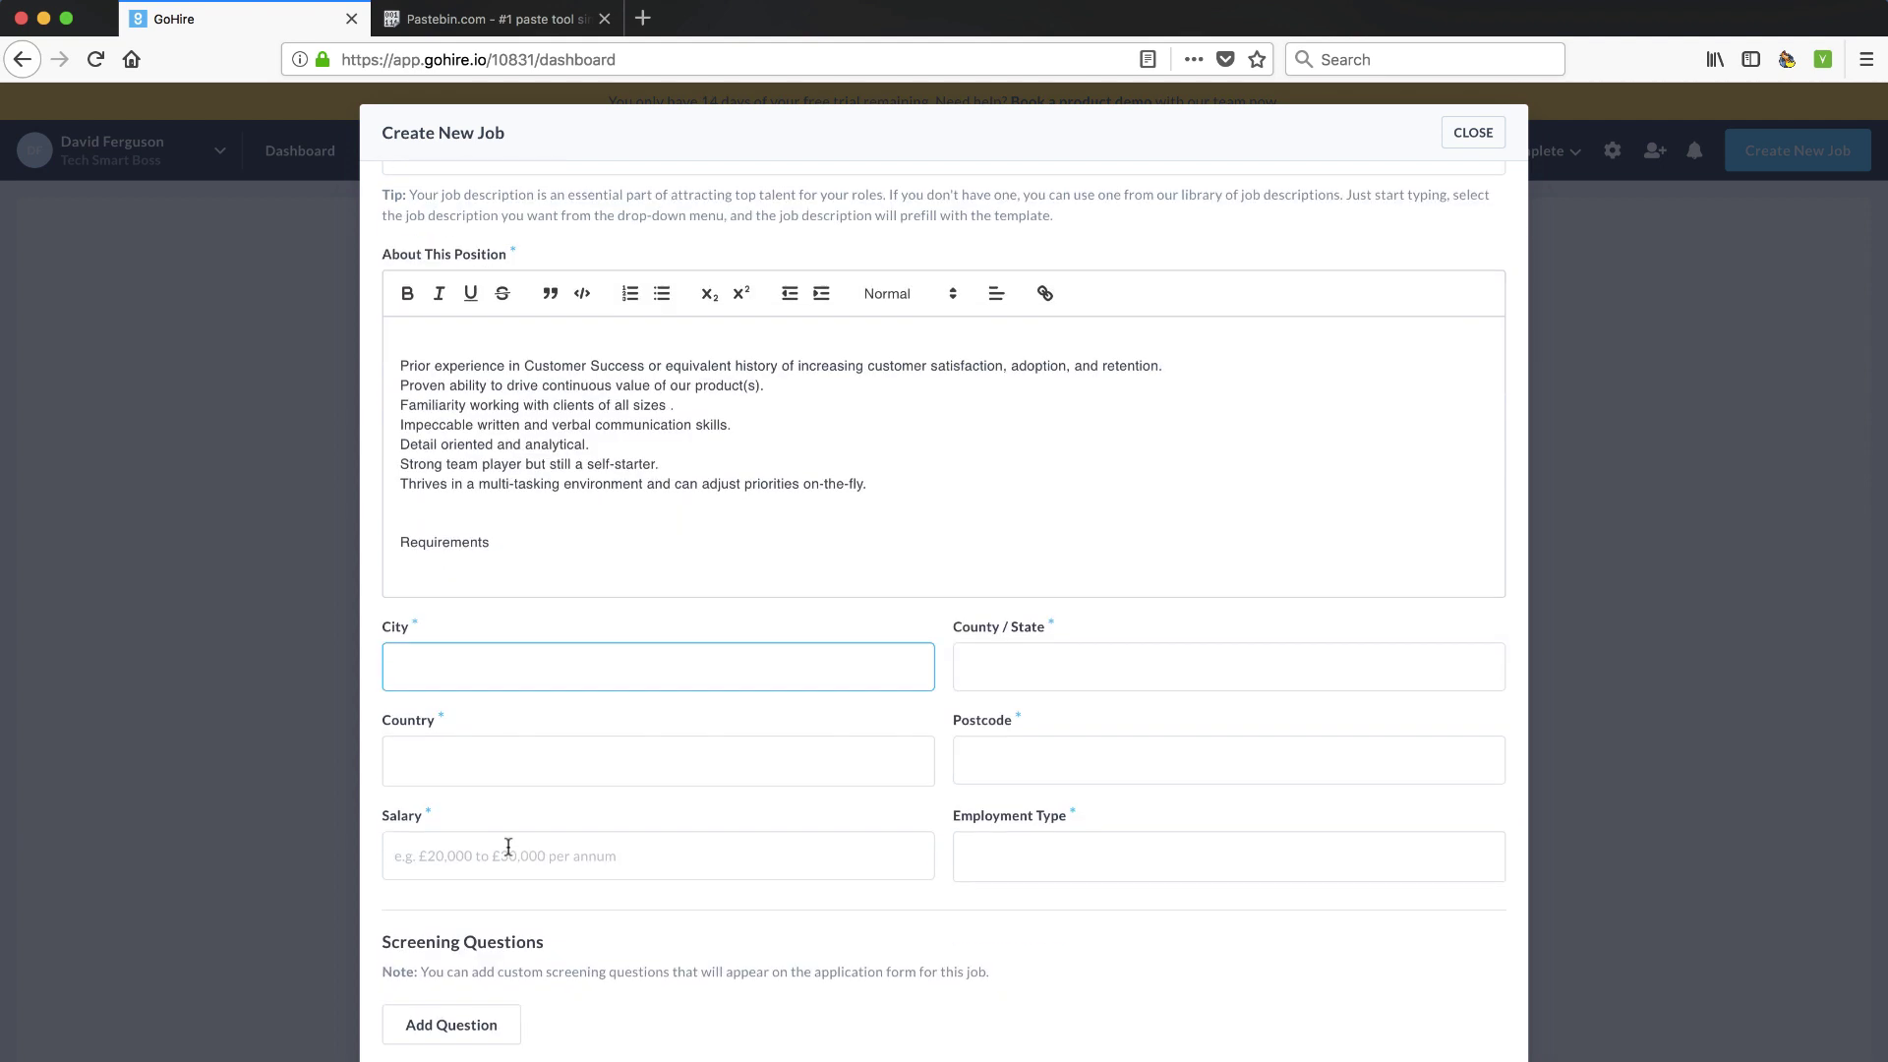
pyautogui.click(1228, 666)
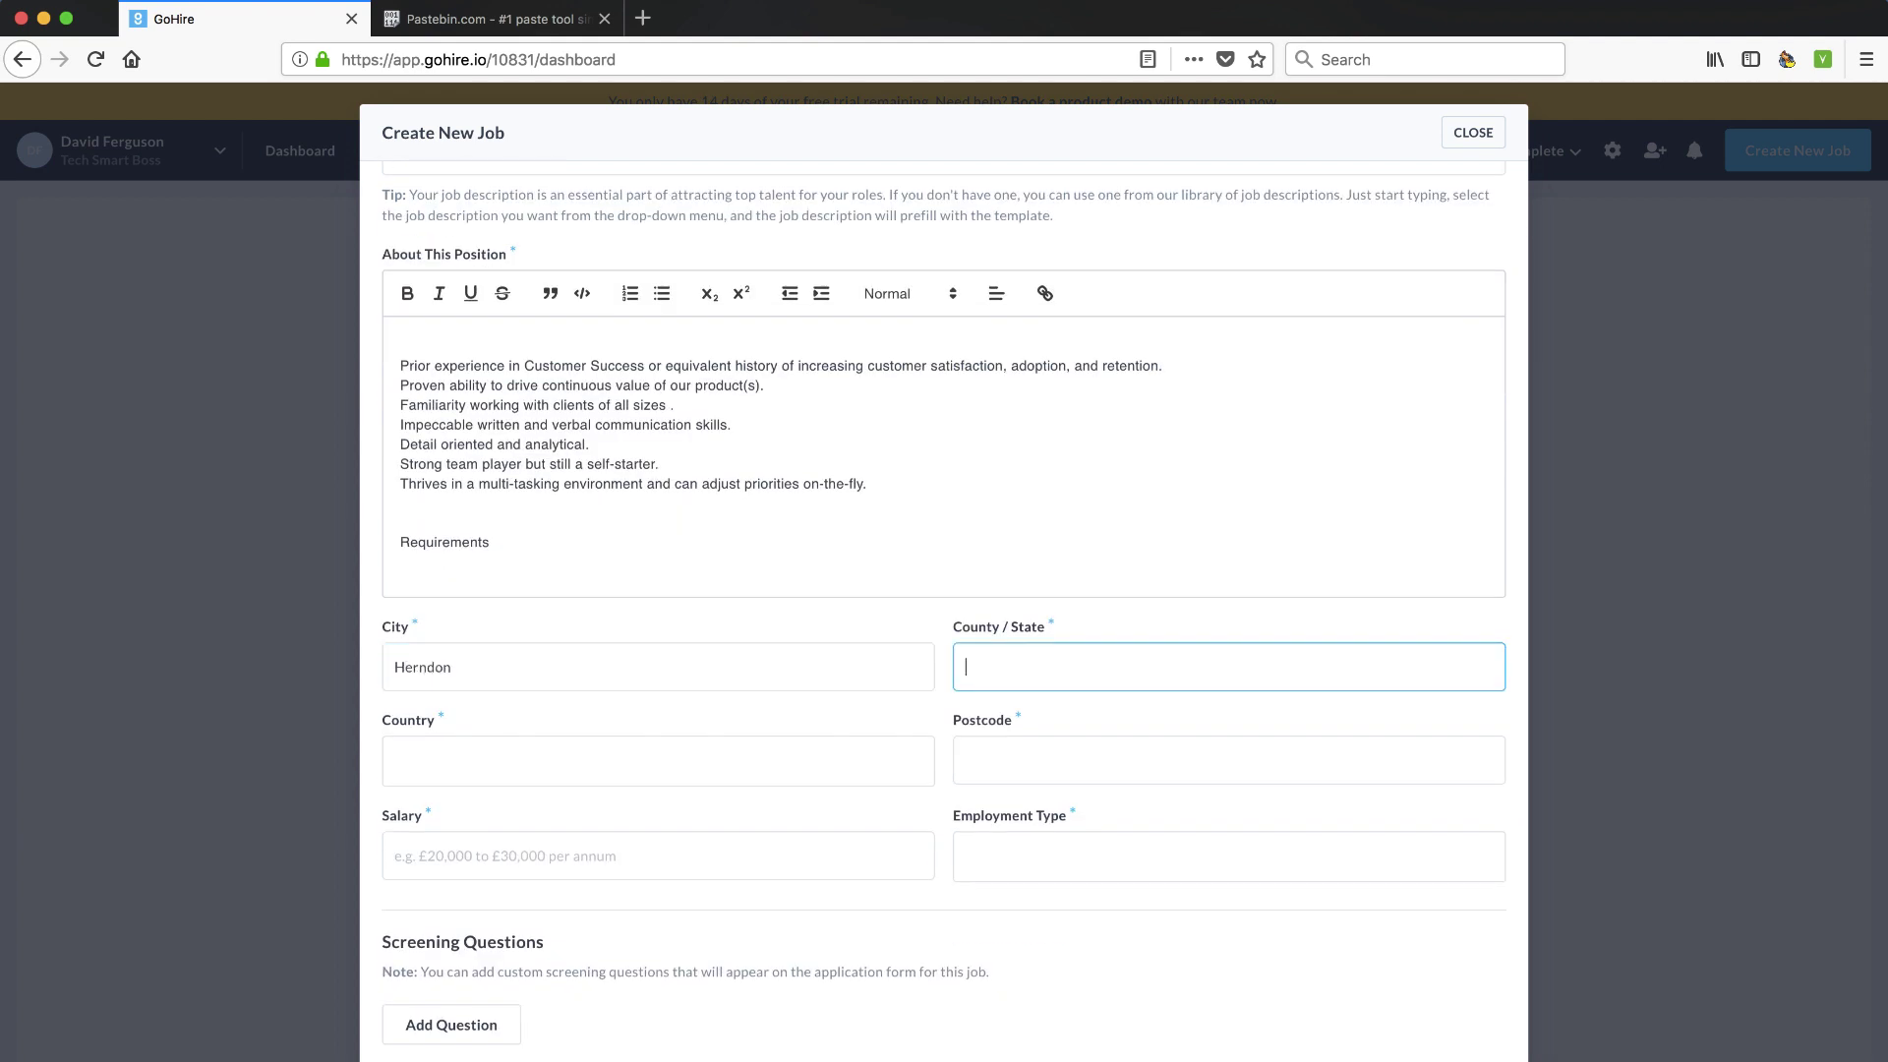
pyautogui.write('VA')
pyautogui.press('Tab')
# Set the country to United States and the postcode to 20171
pyautogui.press('u')
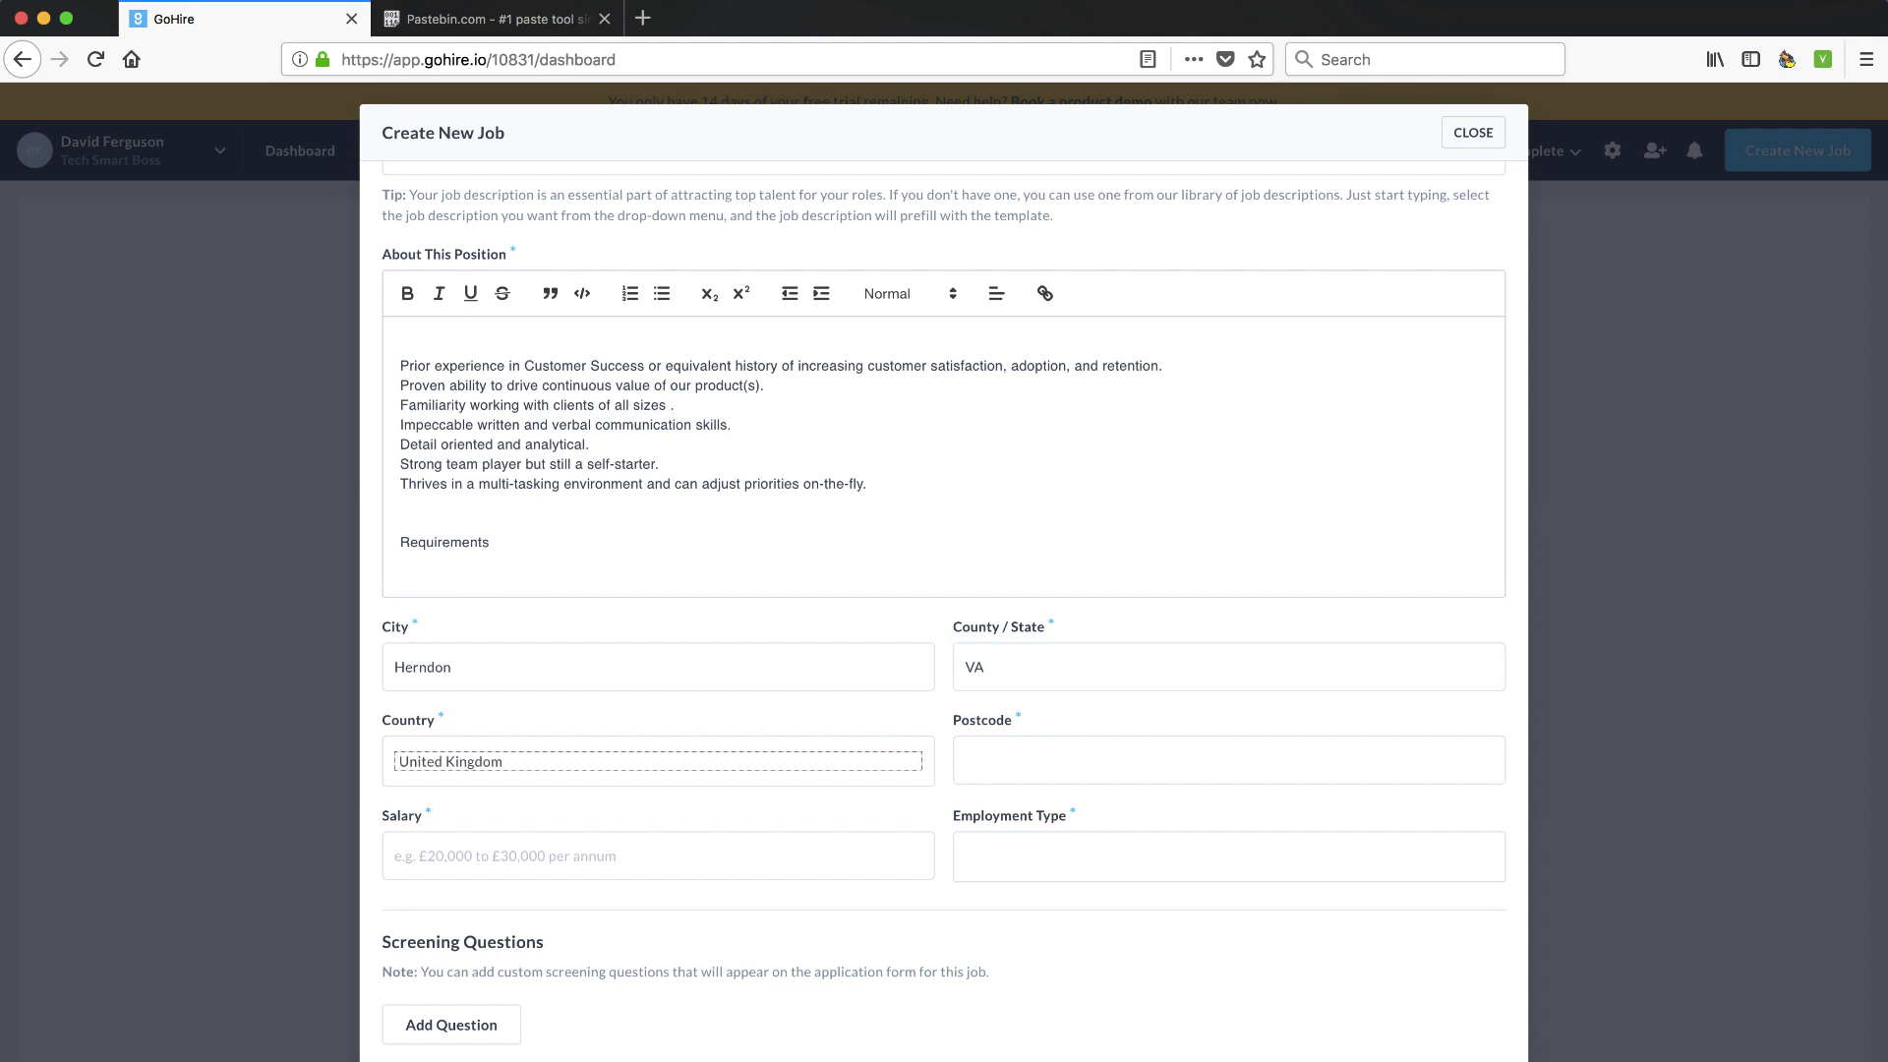
pyautogui.click(543, 757)
pyautogui.click(502, 770)
pyautogui.press('Tab')
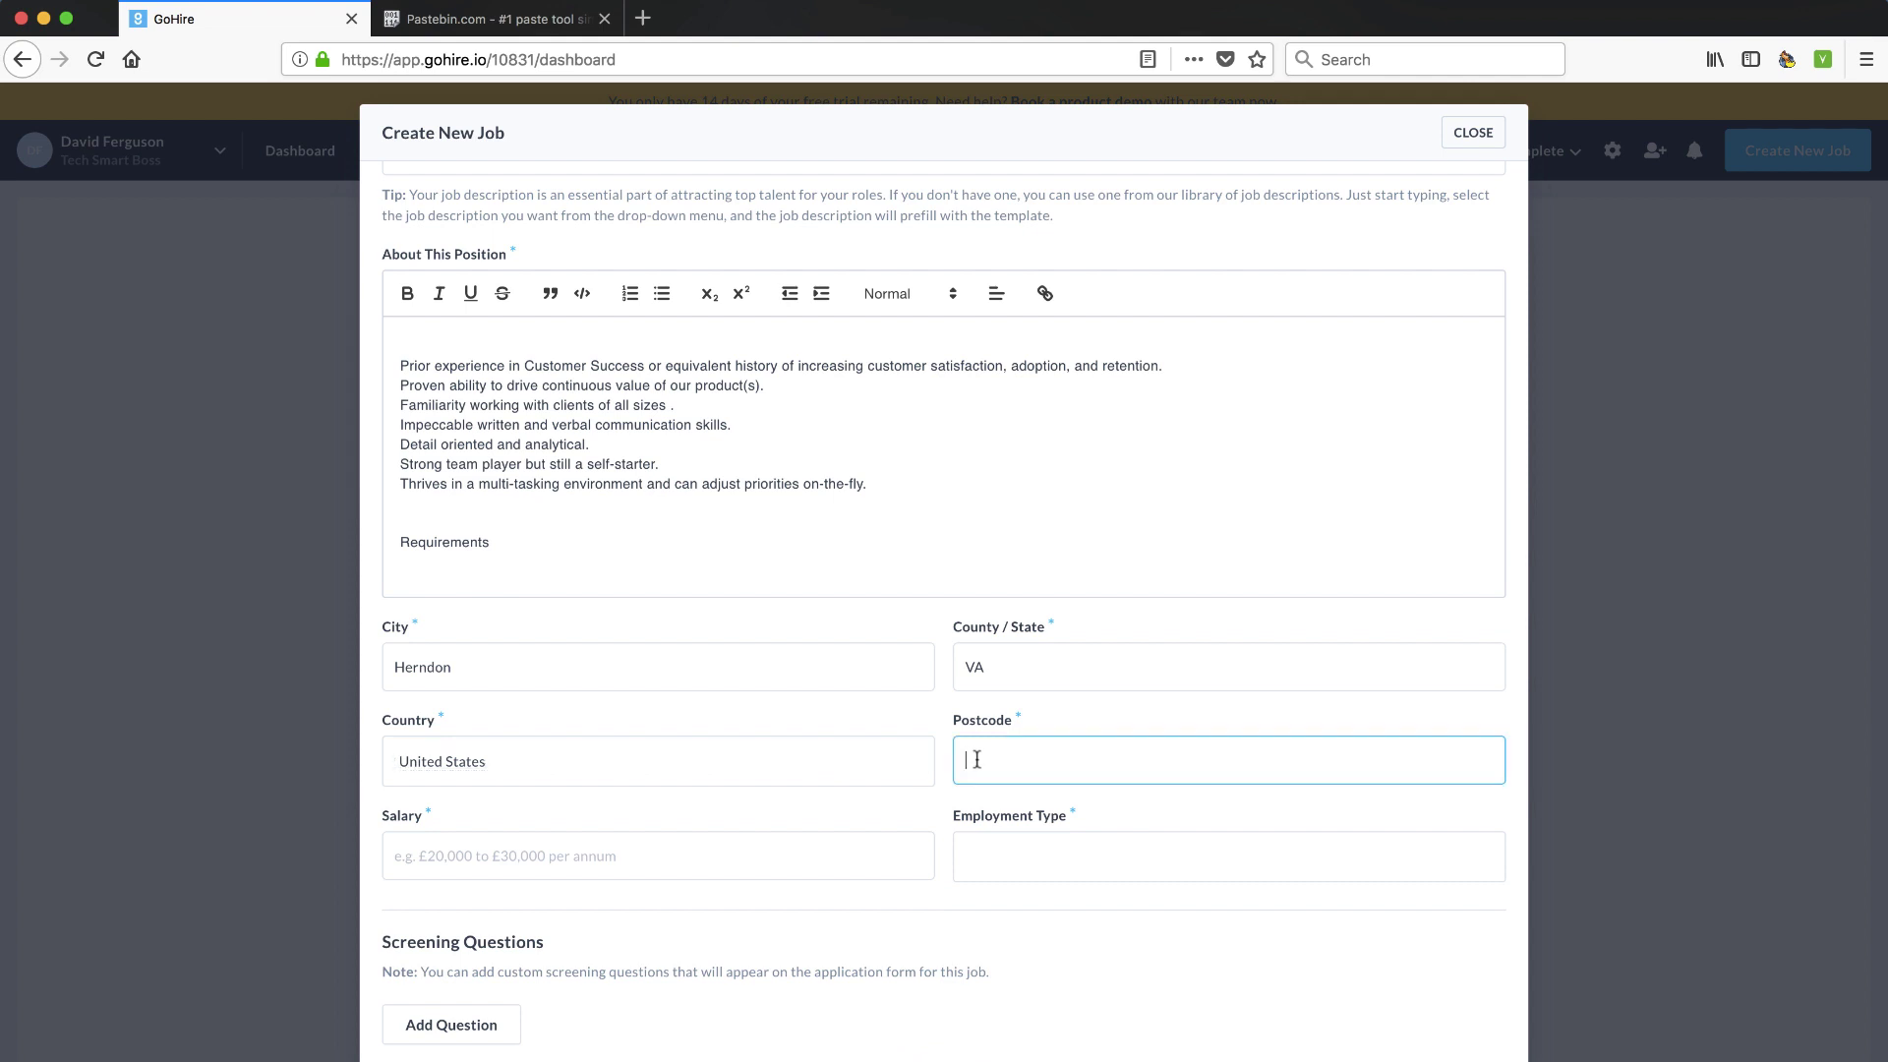
pyautogui.write('2017')
pyautogui.scroll(-1, 741, 758)
pyautogui.write('1')
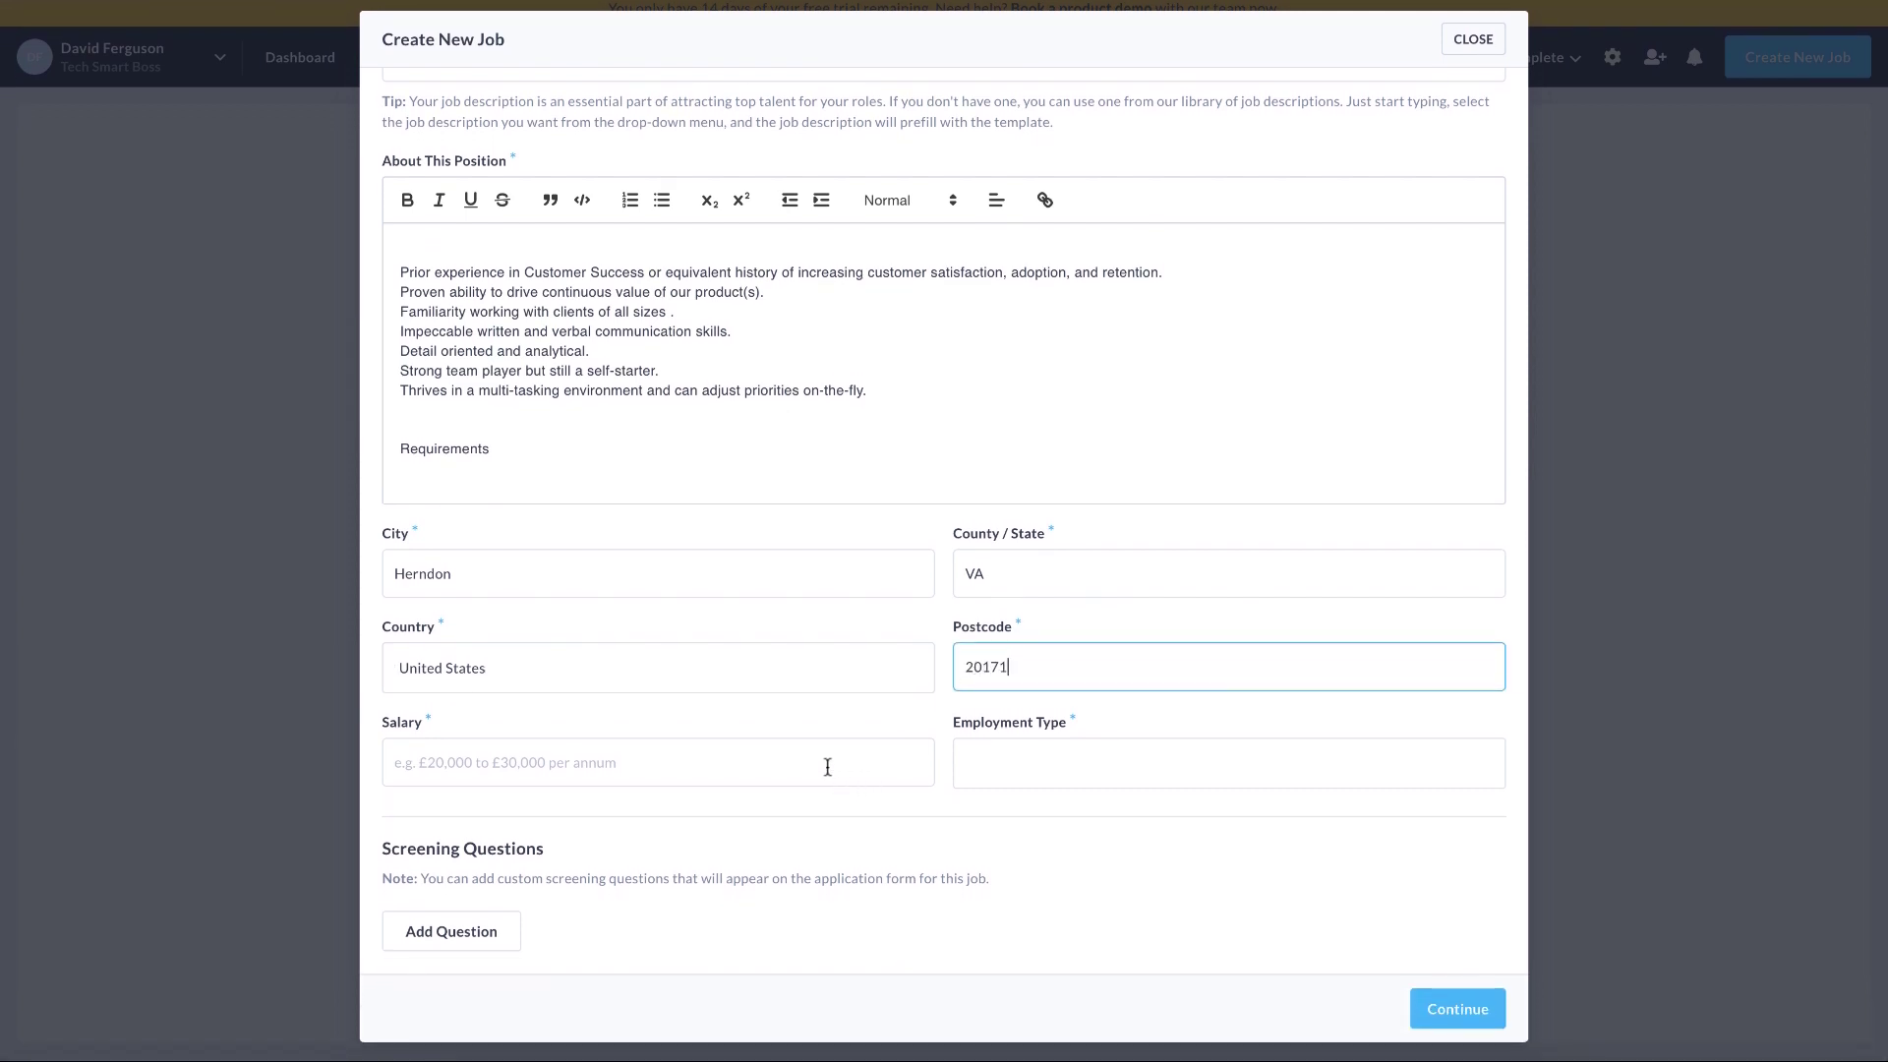
# Set the salary to Free and the employment type to Part time
pyautogui.click(822, 761)
pyautogui.write('Free')
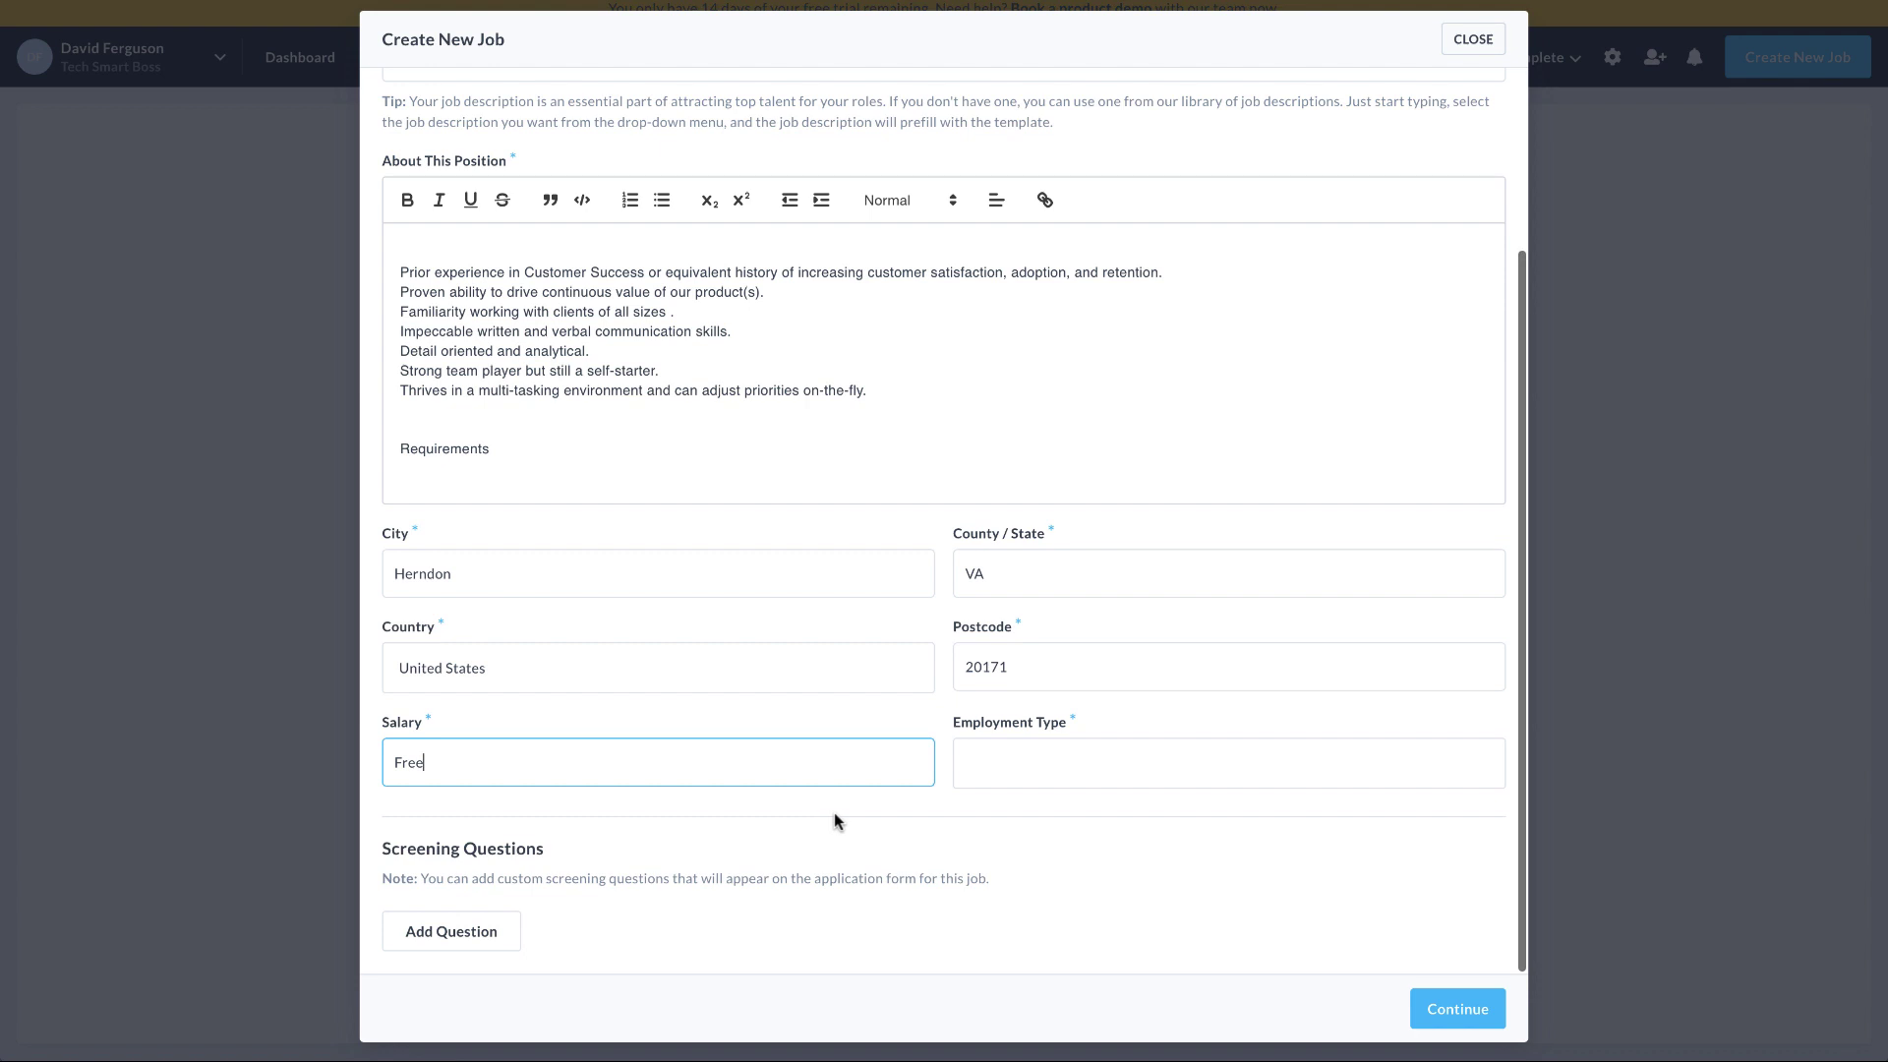
pyautogui.click(1030, 764)
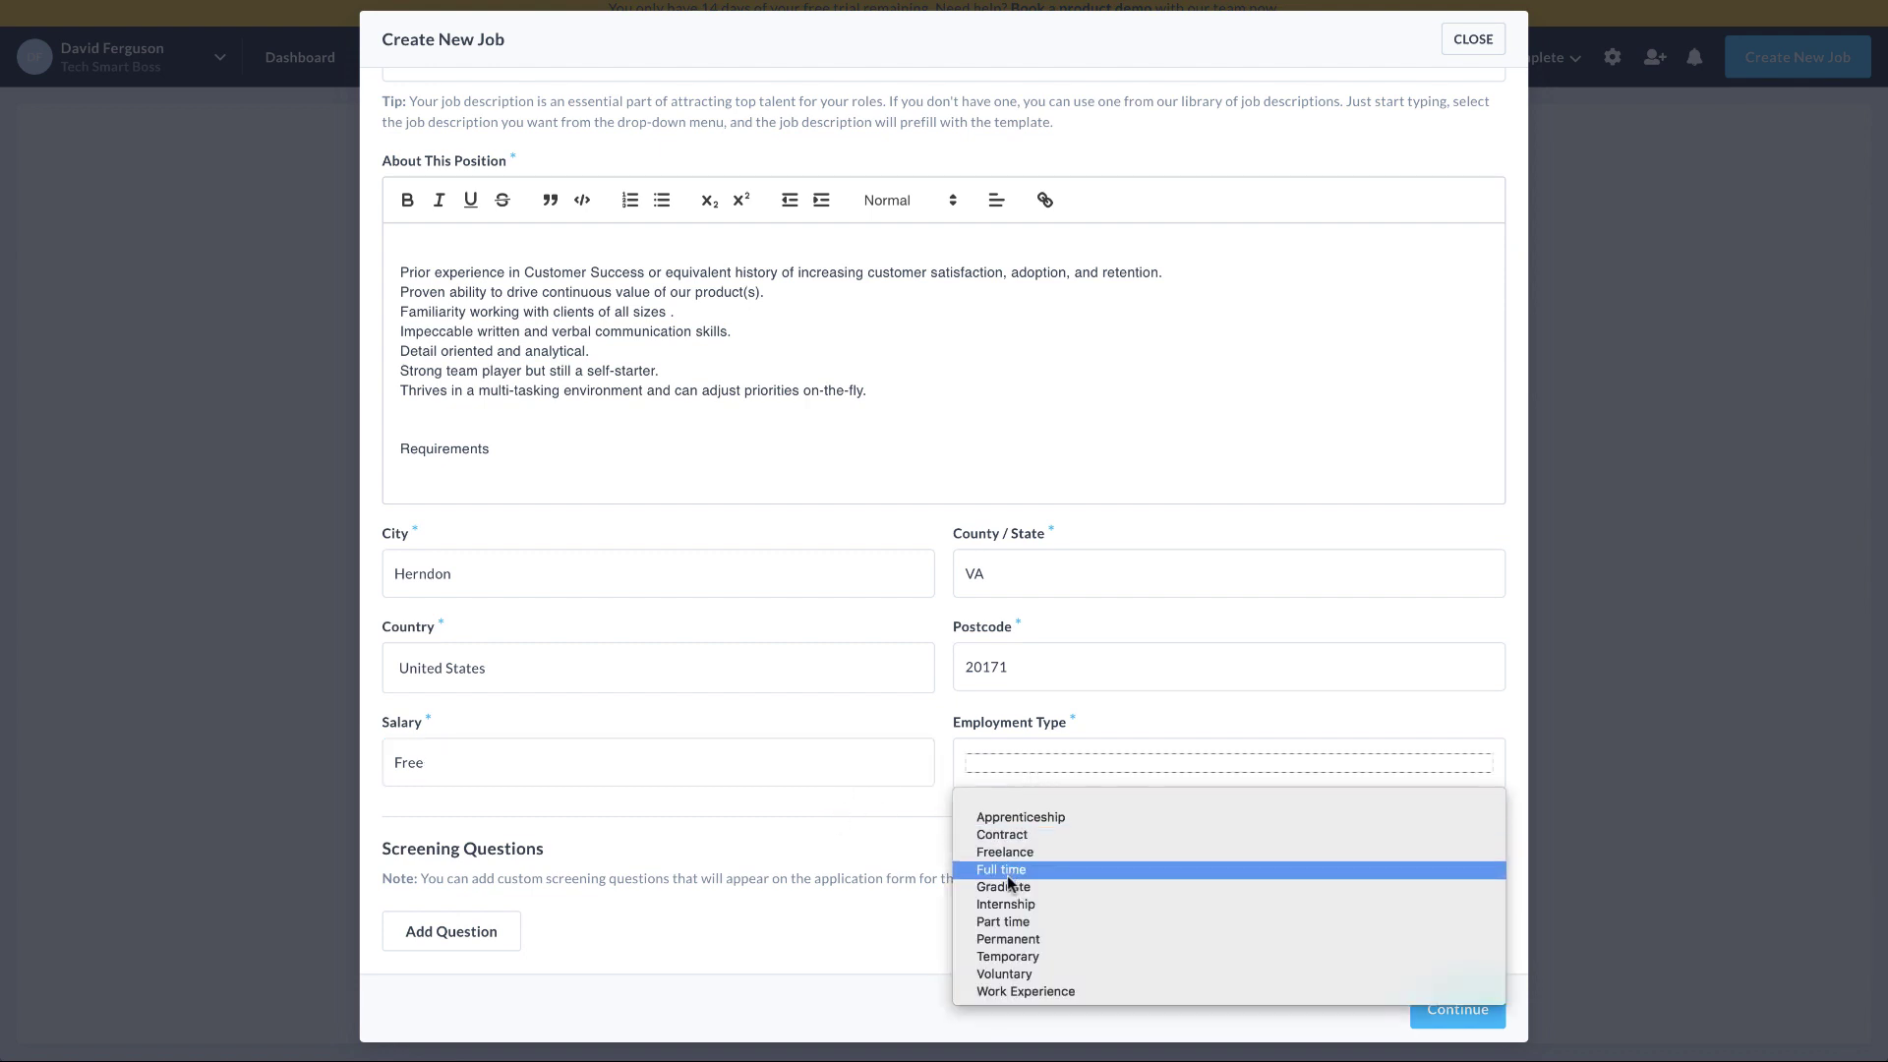
pyautogui.click(1009, 921)
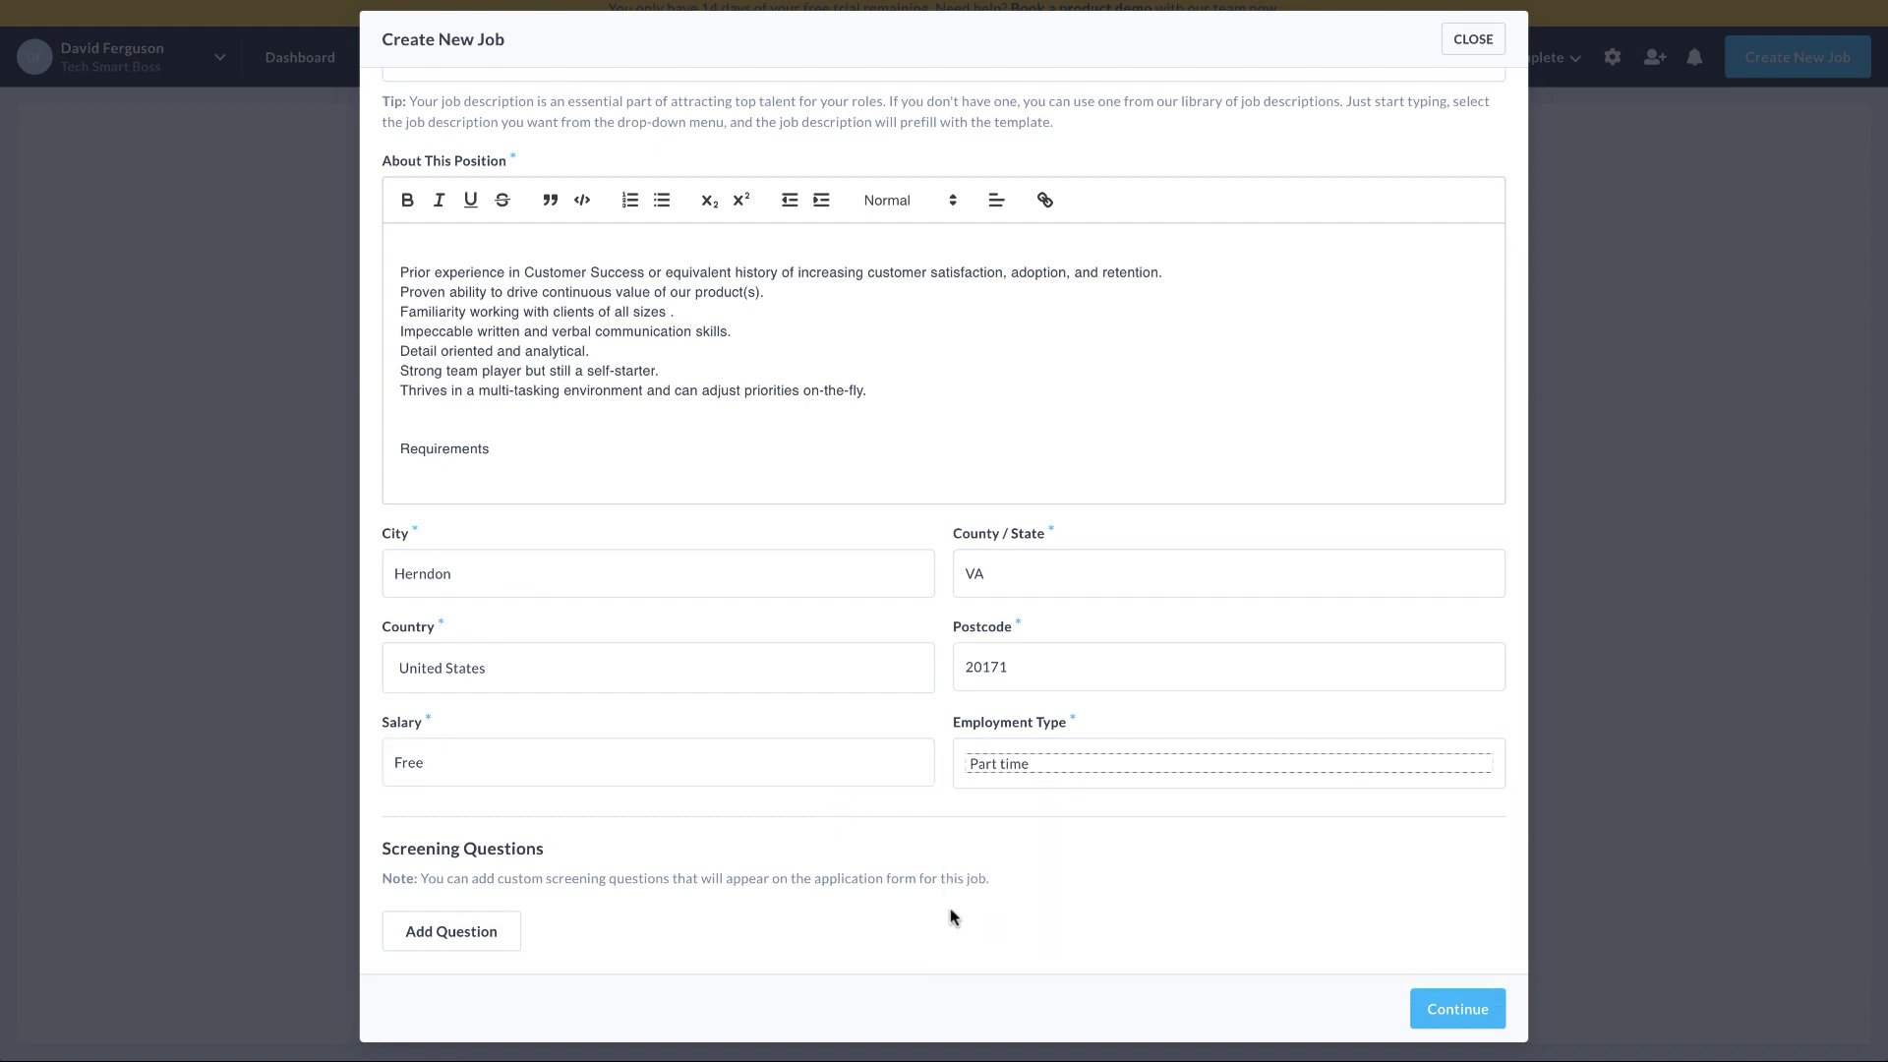
# Add and then delete a screening question, leaving none, and continue
pyautogui.click(470, 934)
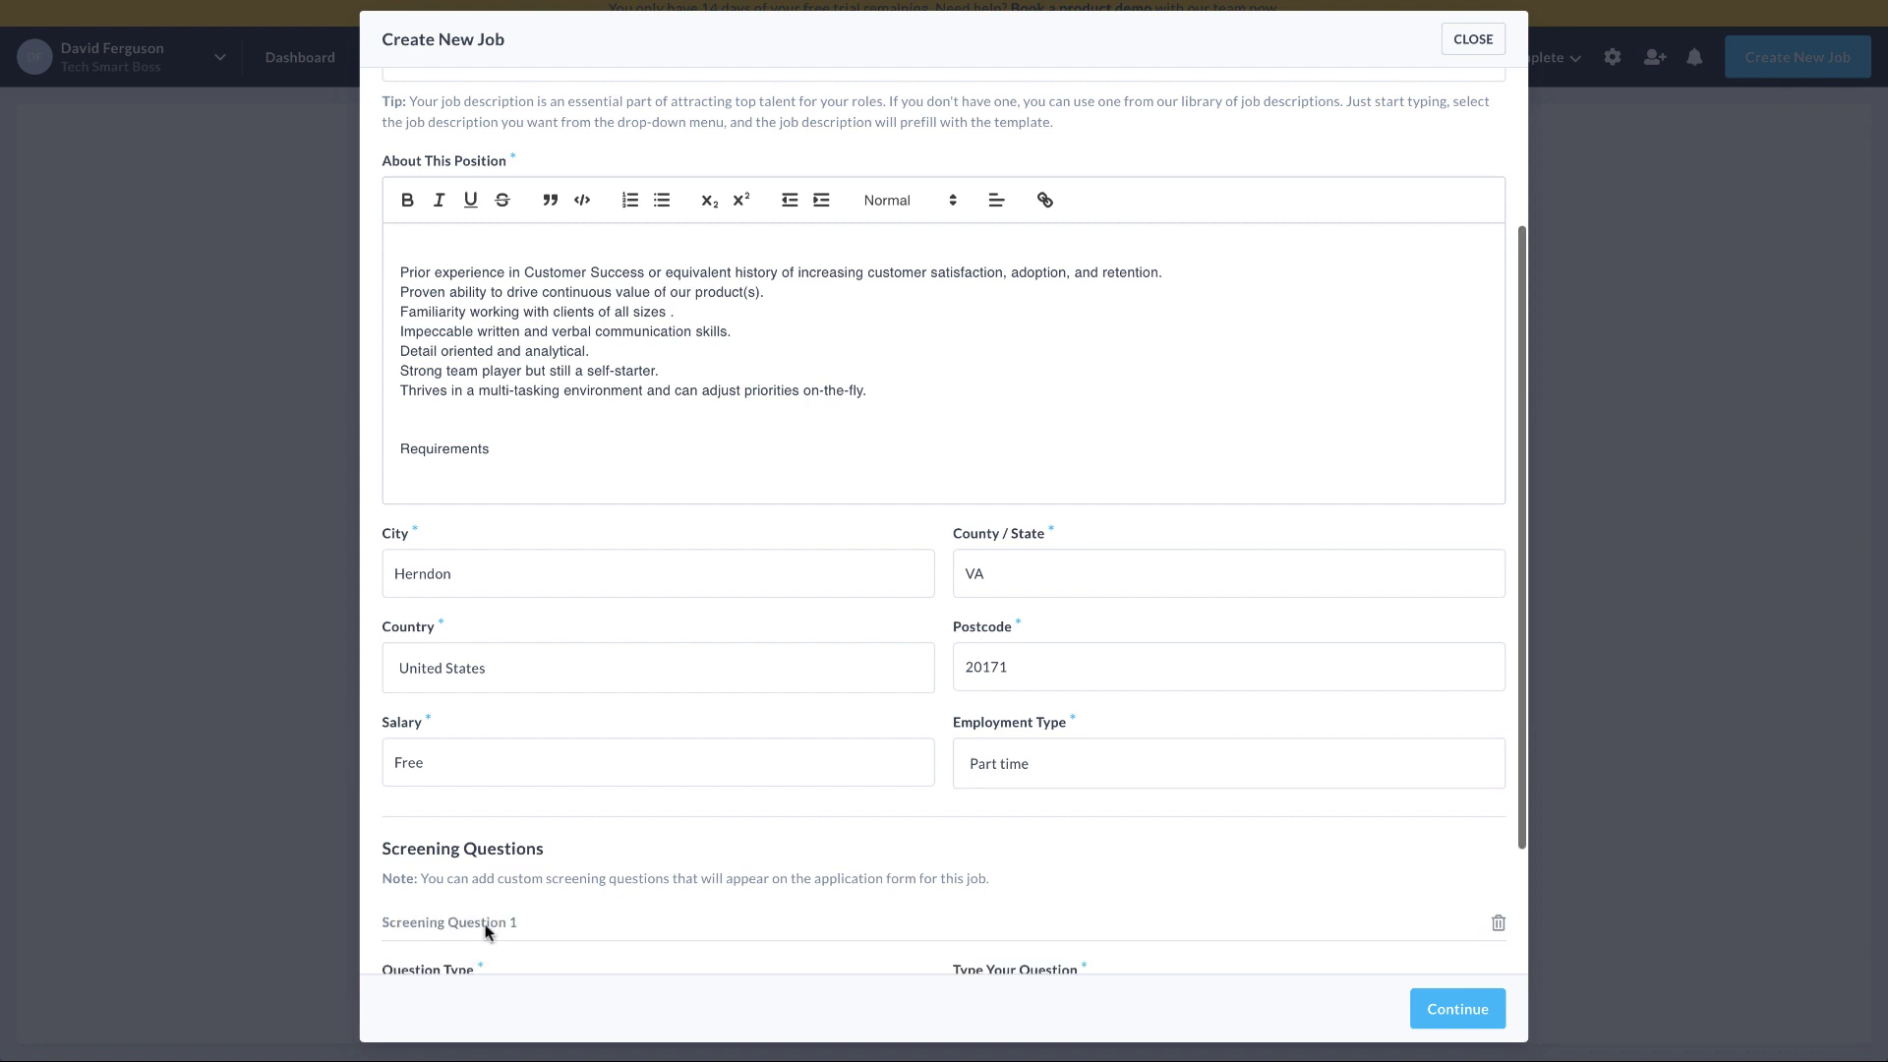
pyautogui.click(531, 852)
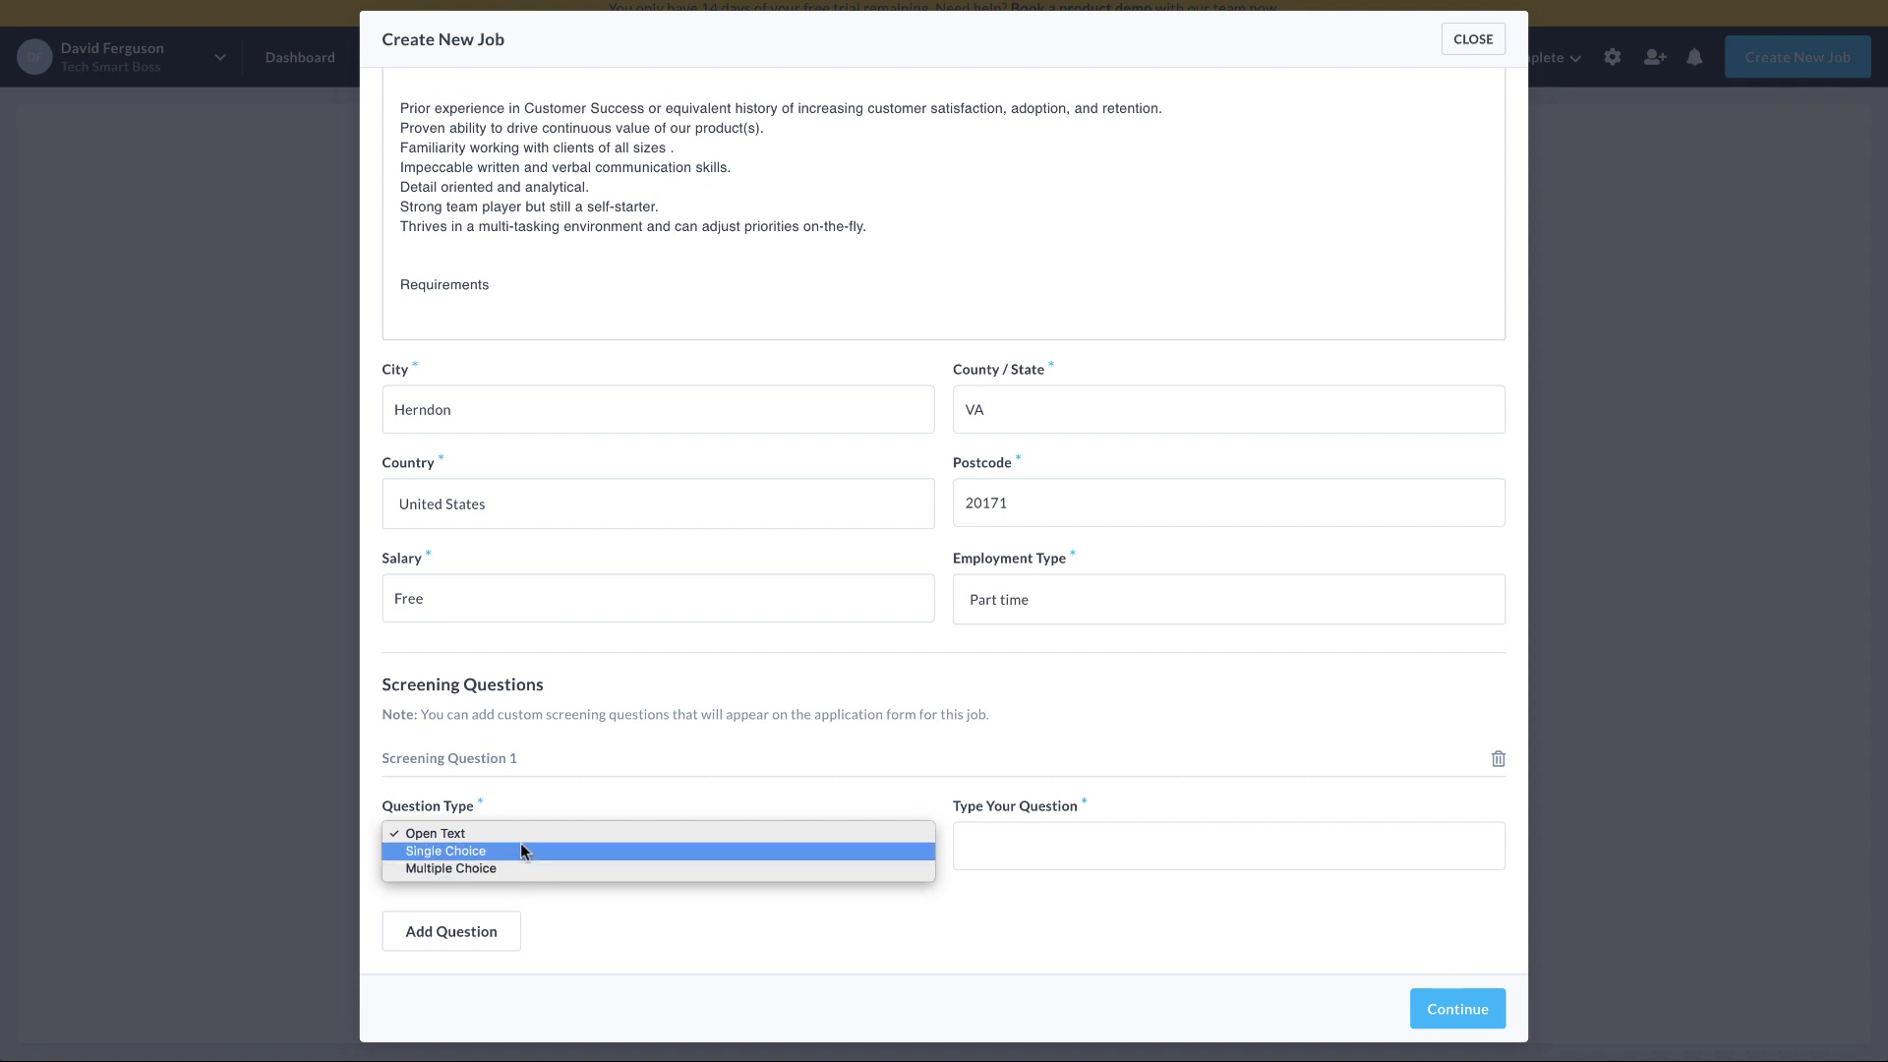
pyautogui.click(1497, 761)
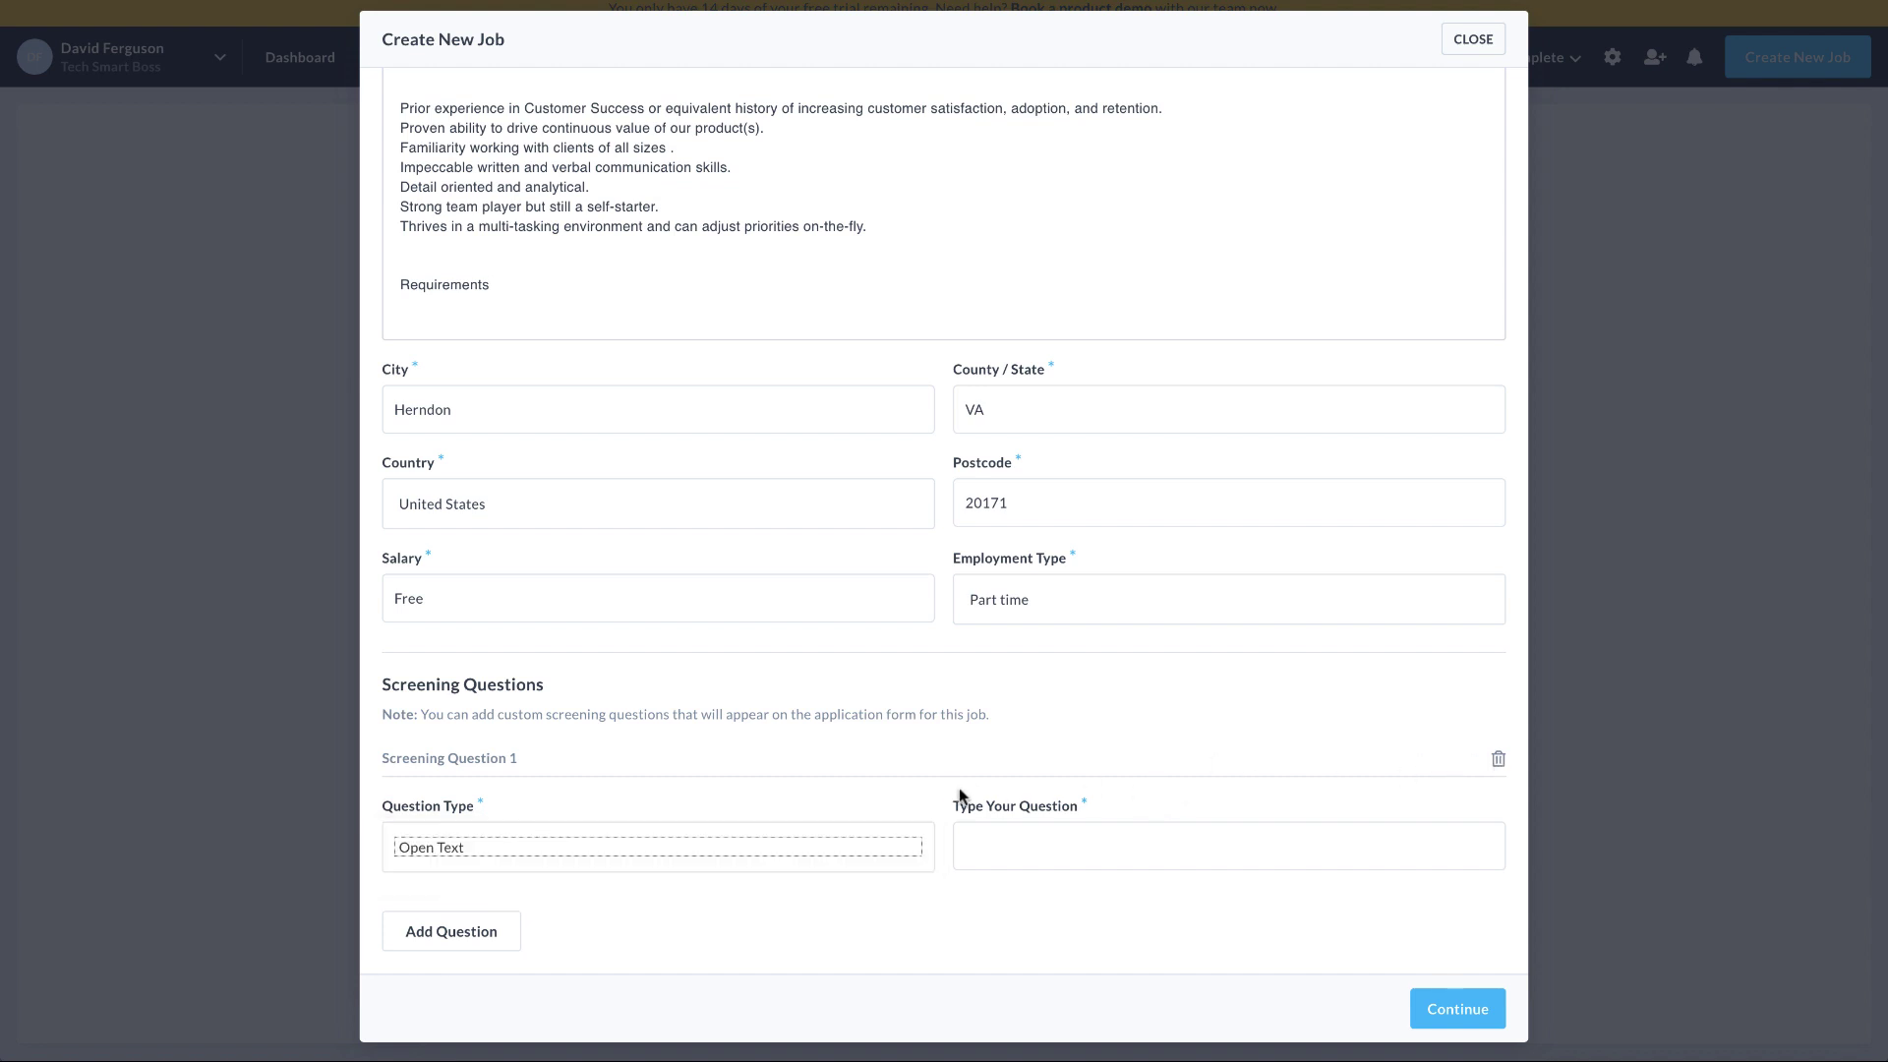
pyautogui.click(1499, 761)
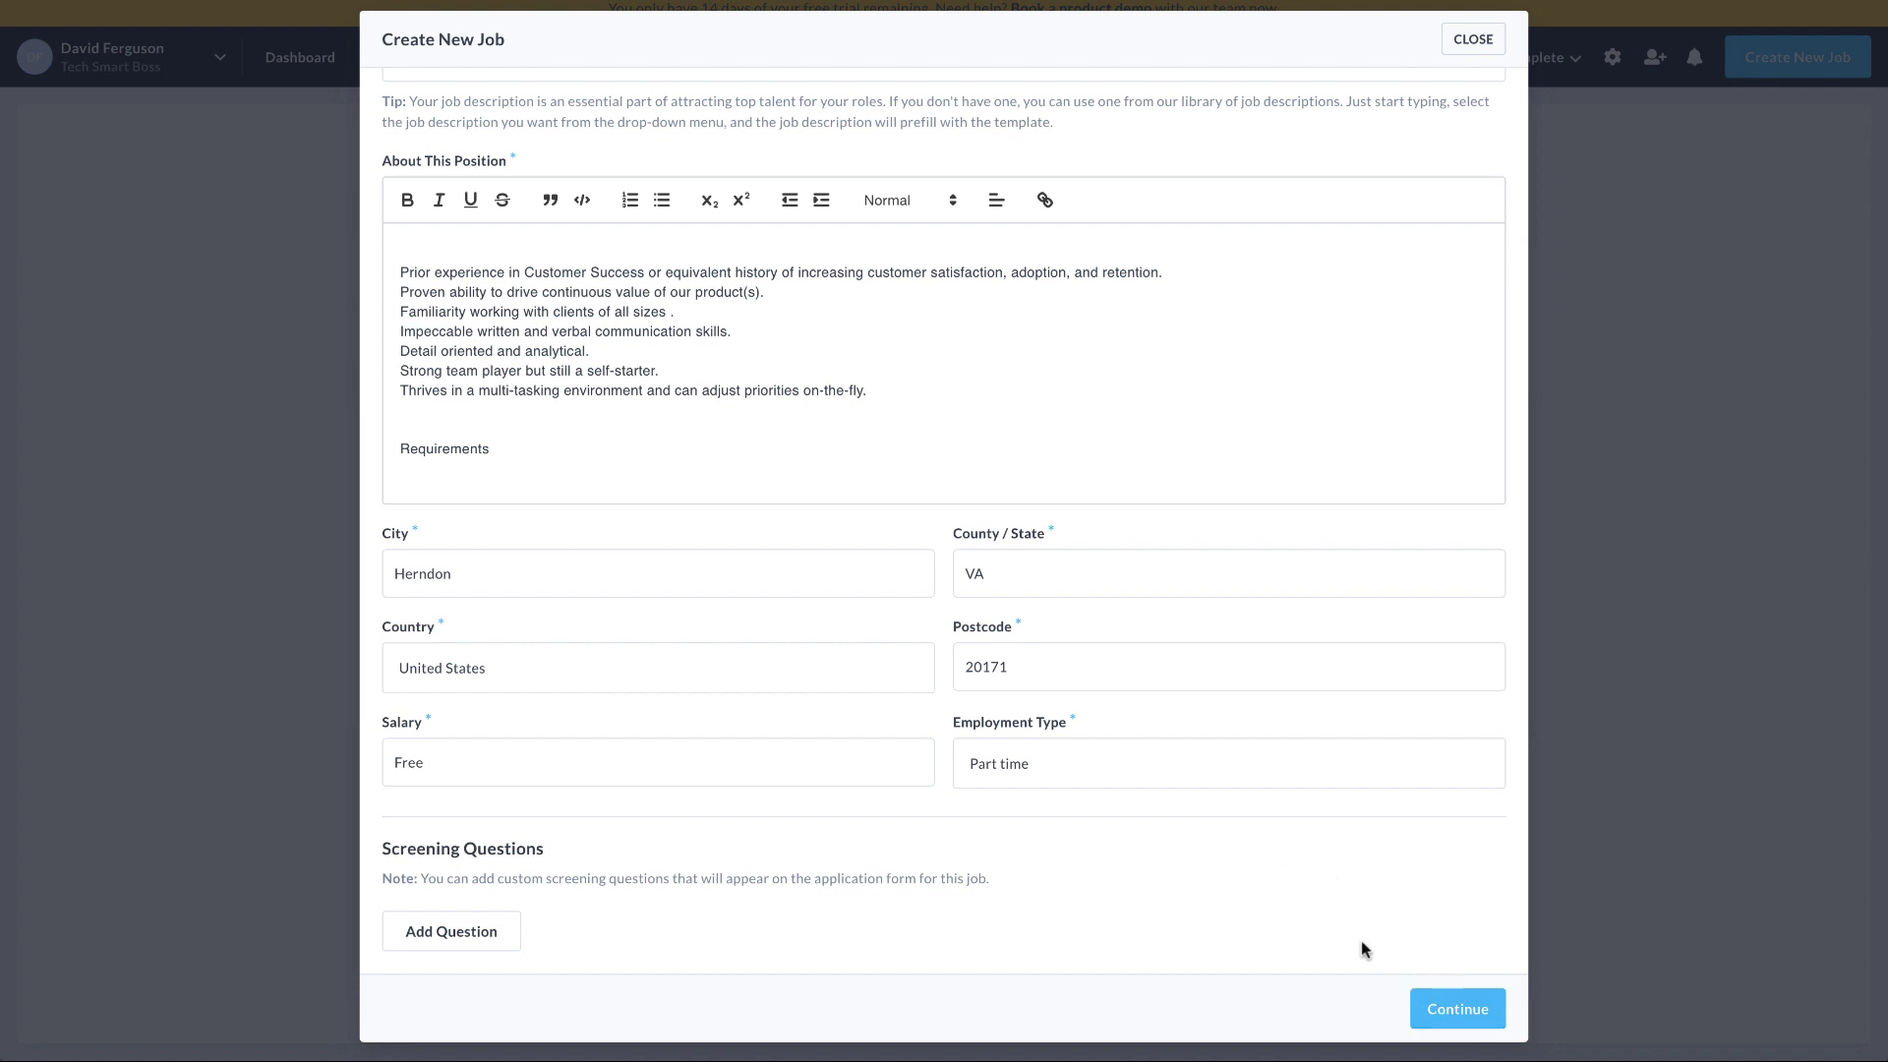
pyautogui.click(1455, 1007)
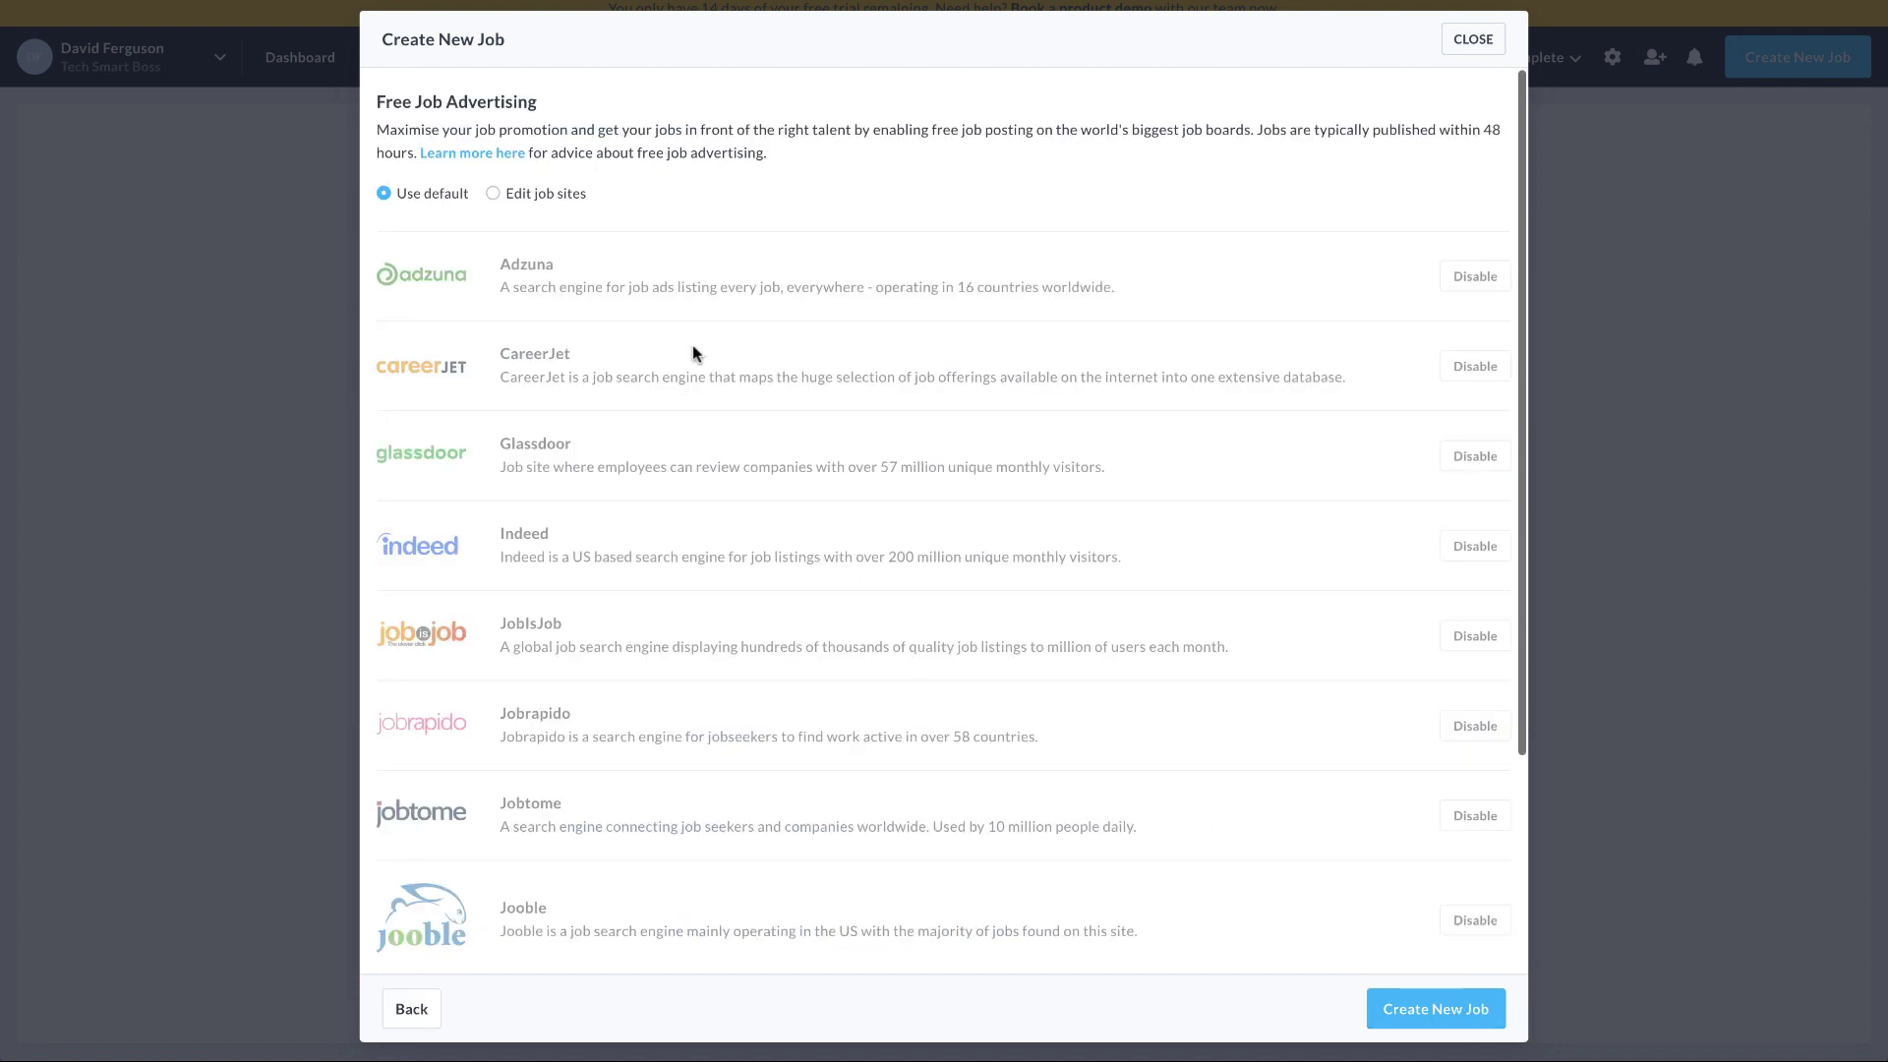
# Choose to edit job sites and toggle the Adzuna, CareerJet and Glassdoor boards
pyautogui.scroll(-3, 571, 515)
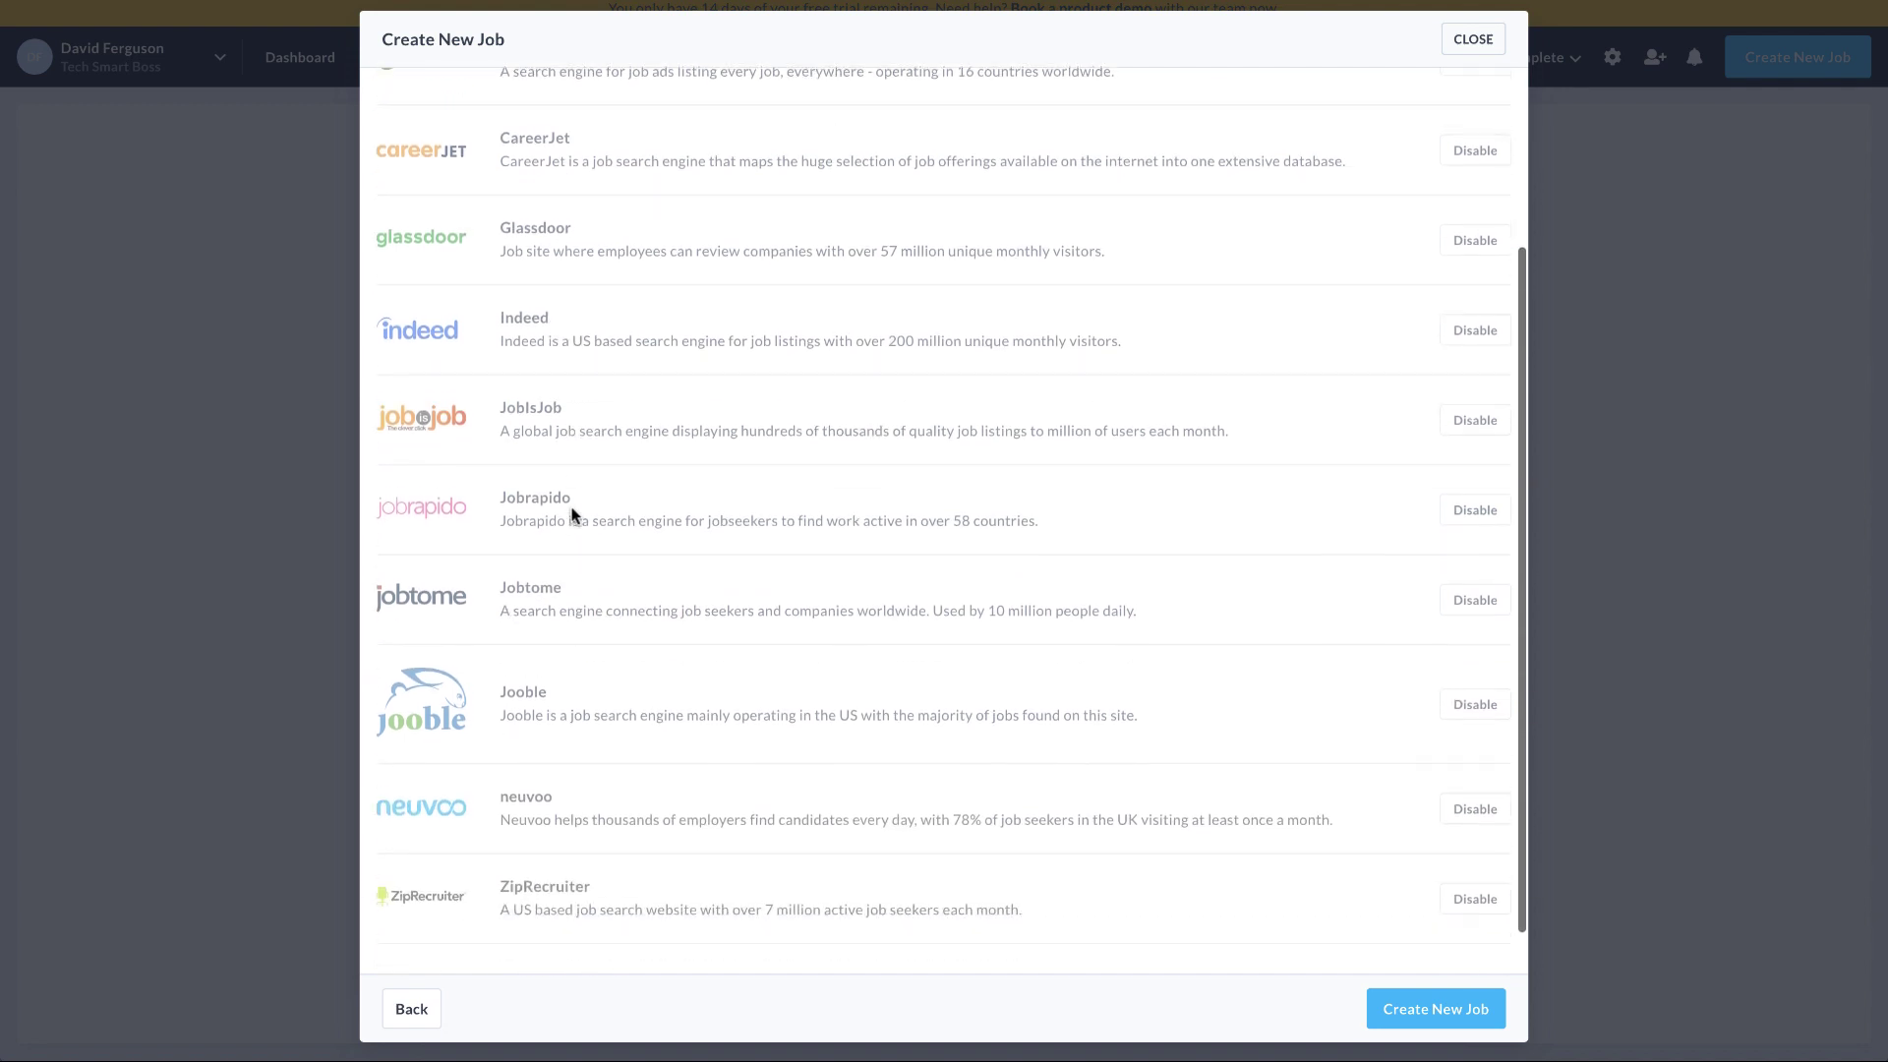
pyautogui.scroll(3, 571, 516)
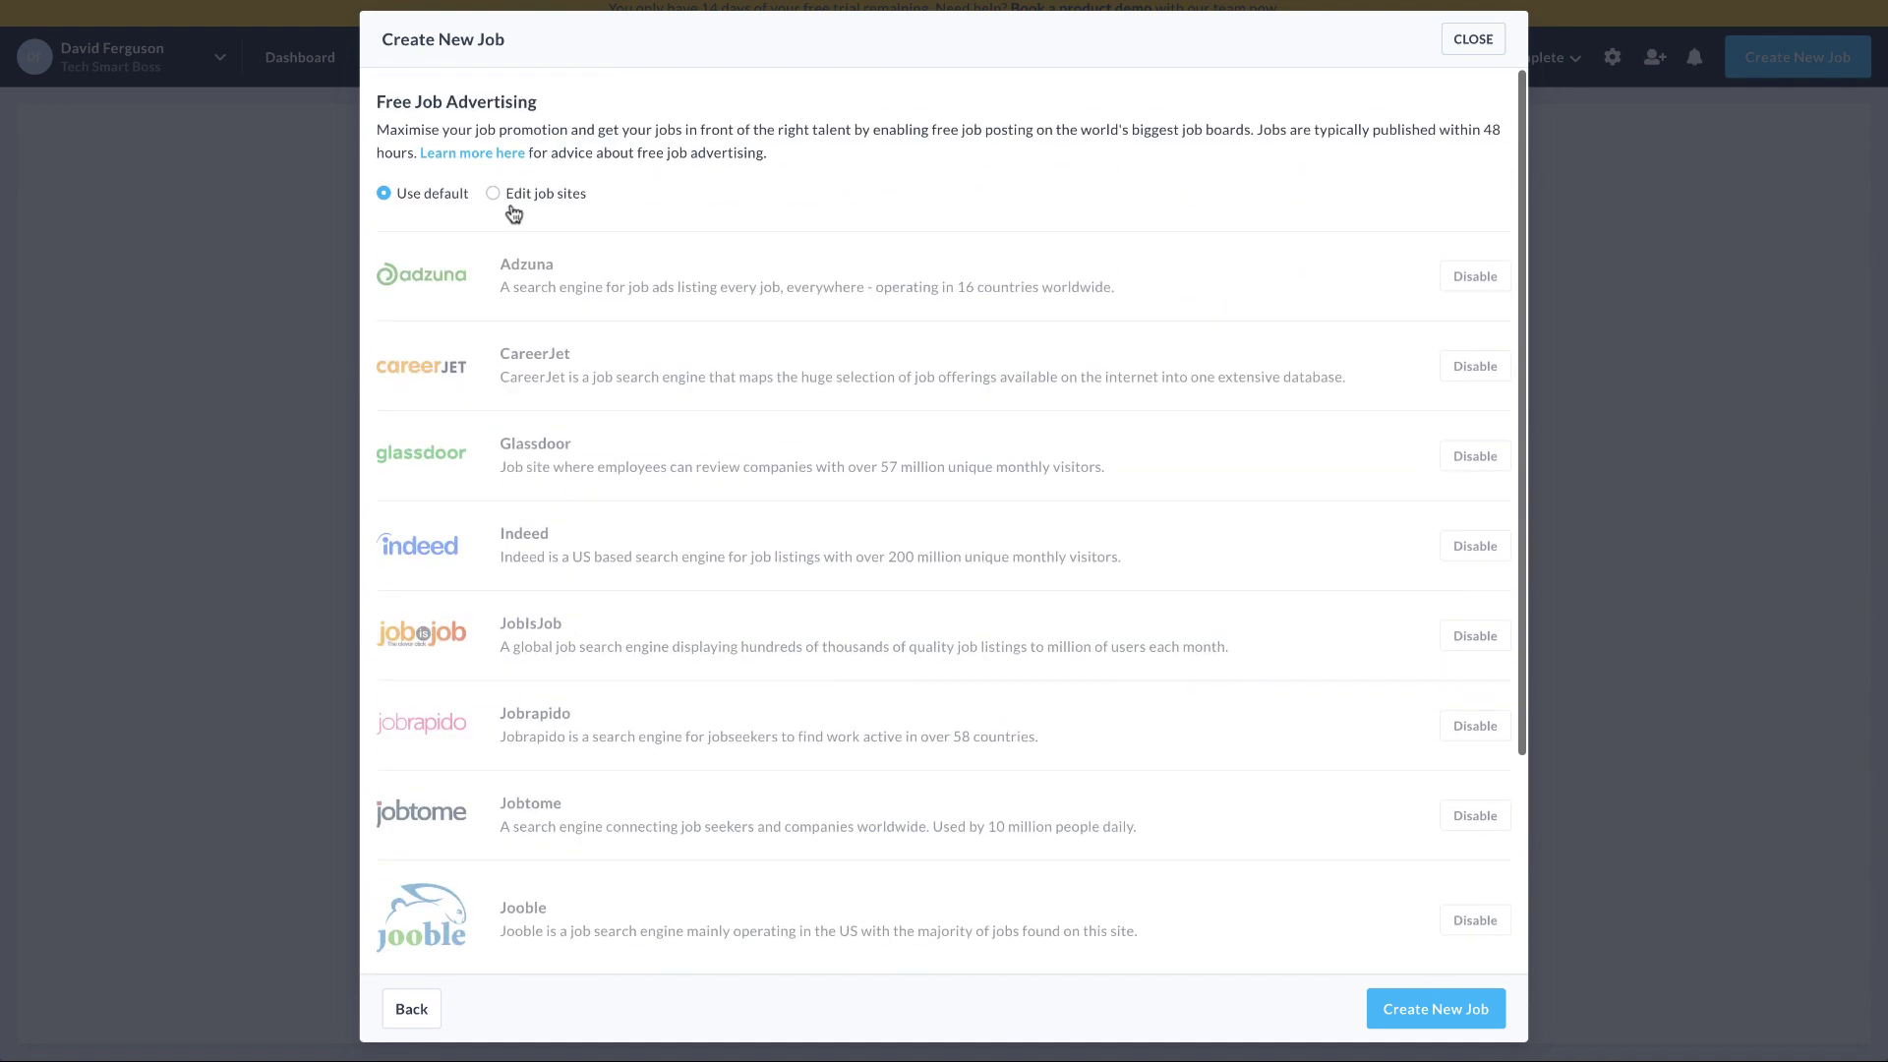
pyautogui.click(497, 195)
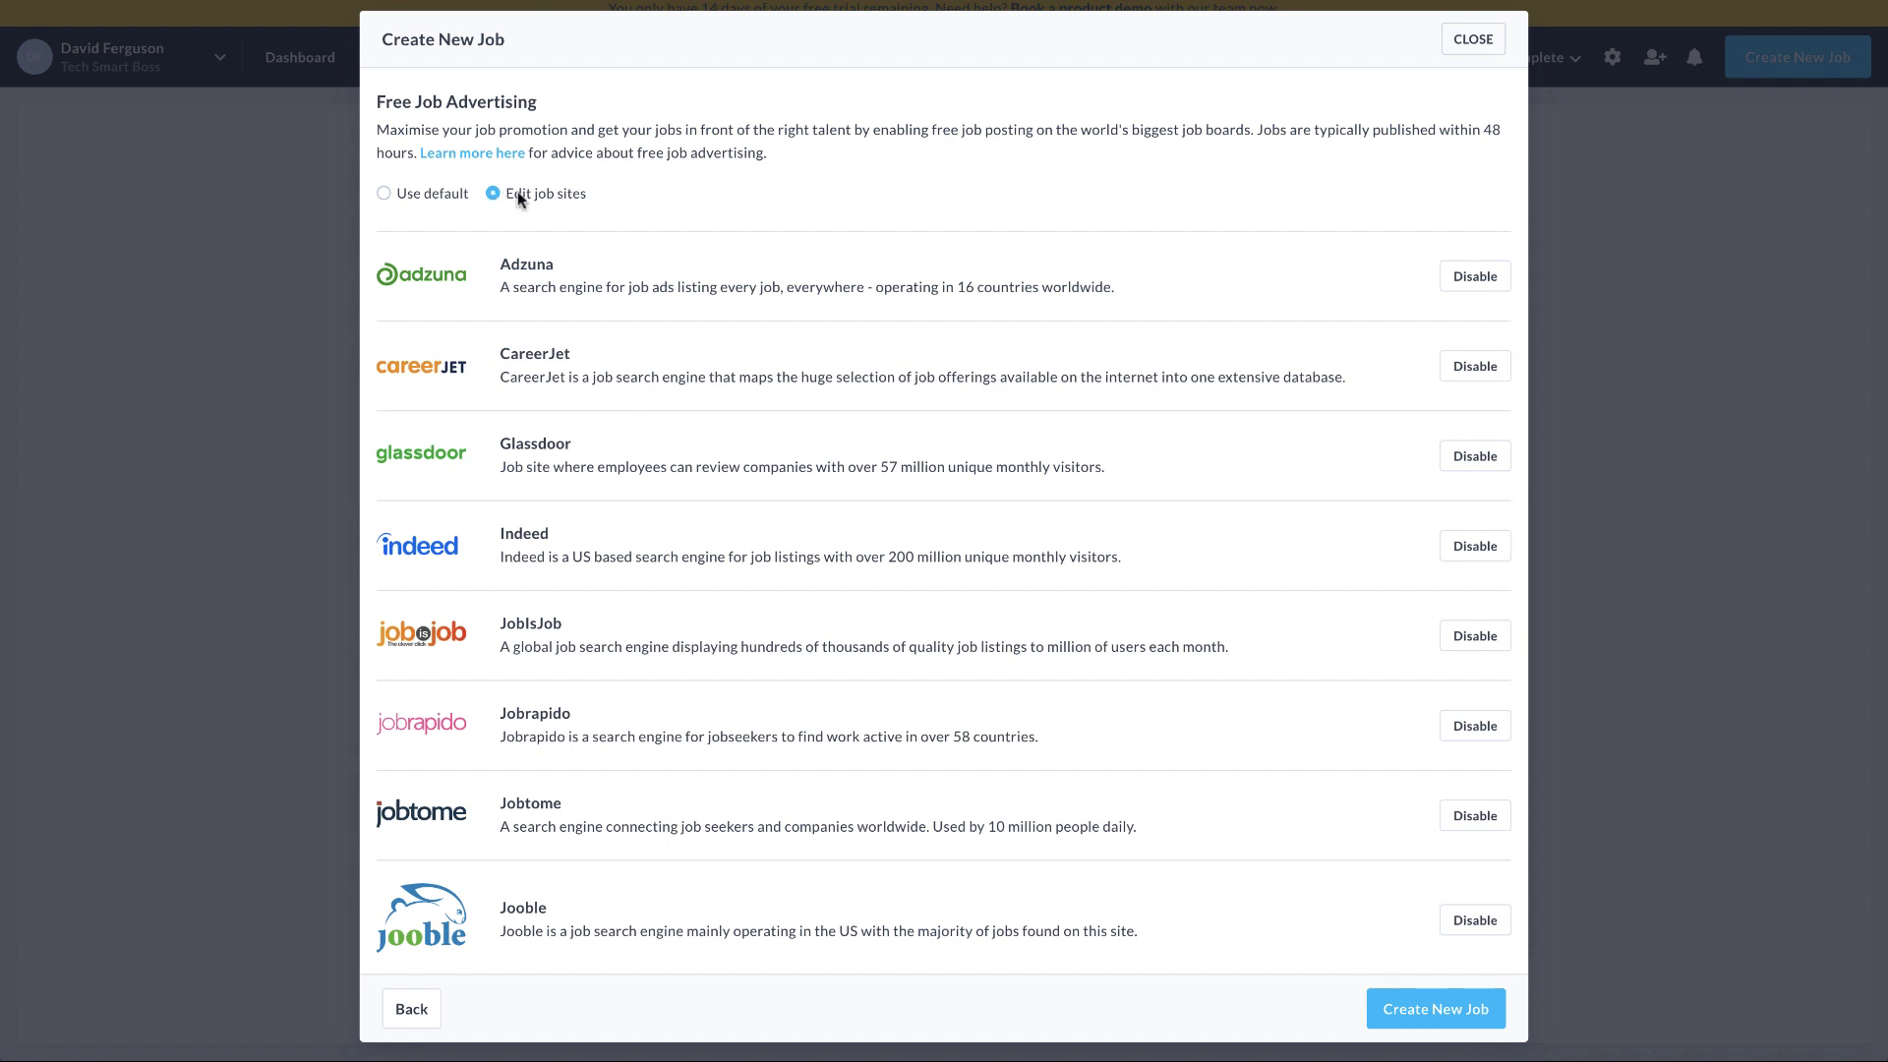
pyautogui.scroll(-3, 982, 522)
pyautogui.scroll(3, 1062, 472)
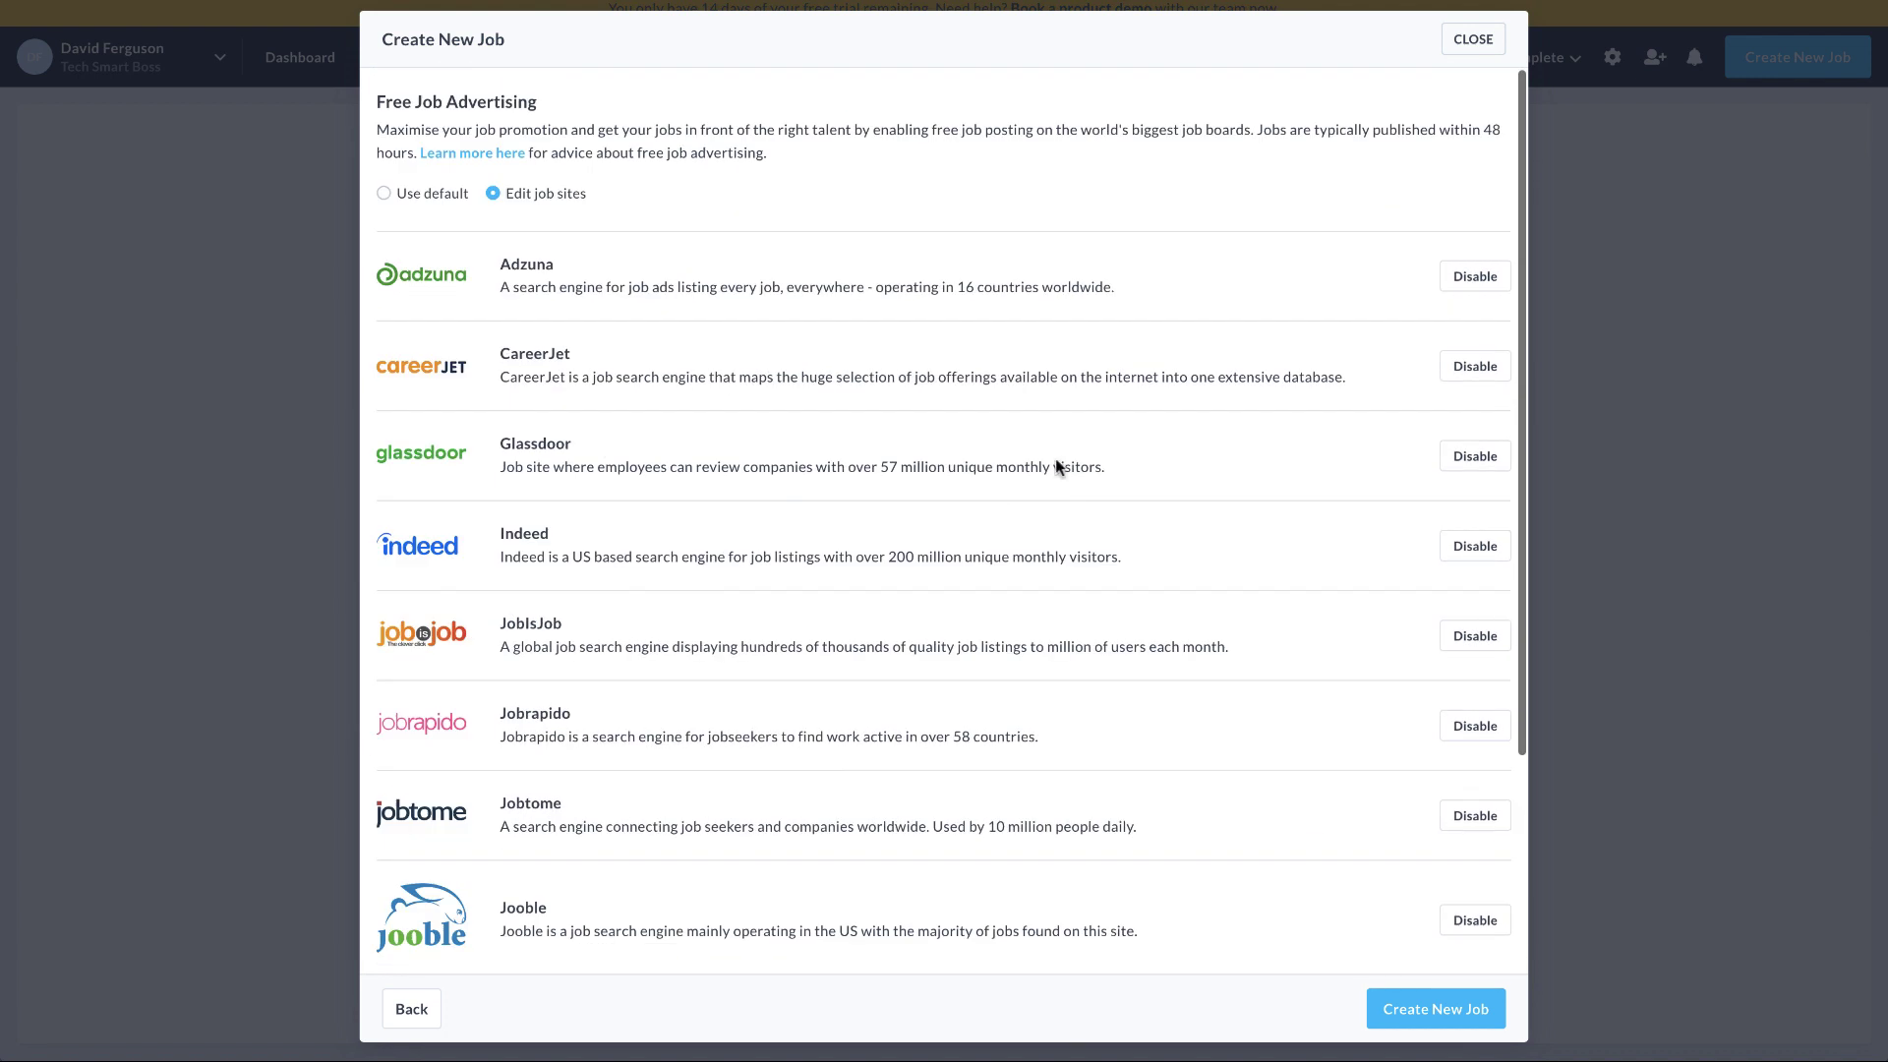
pyautogui.click(1458, 287)
pyautogui.click(1465, 367)
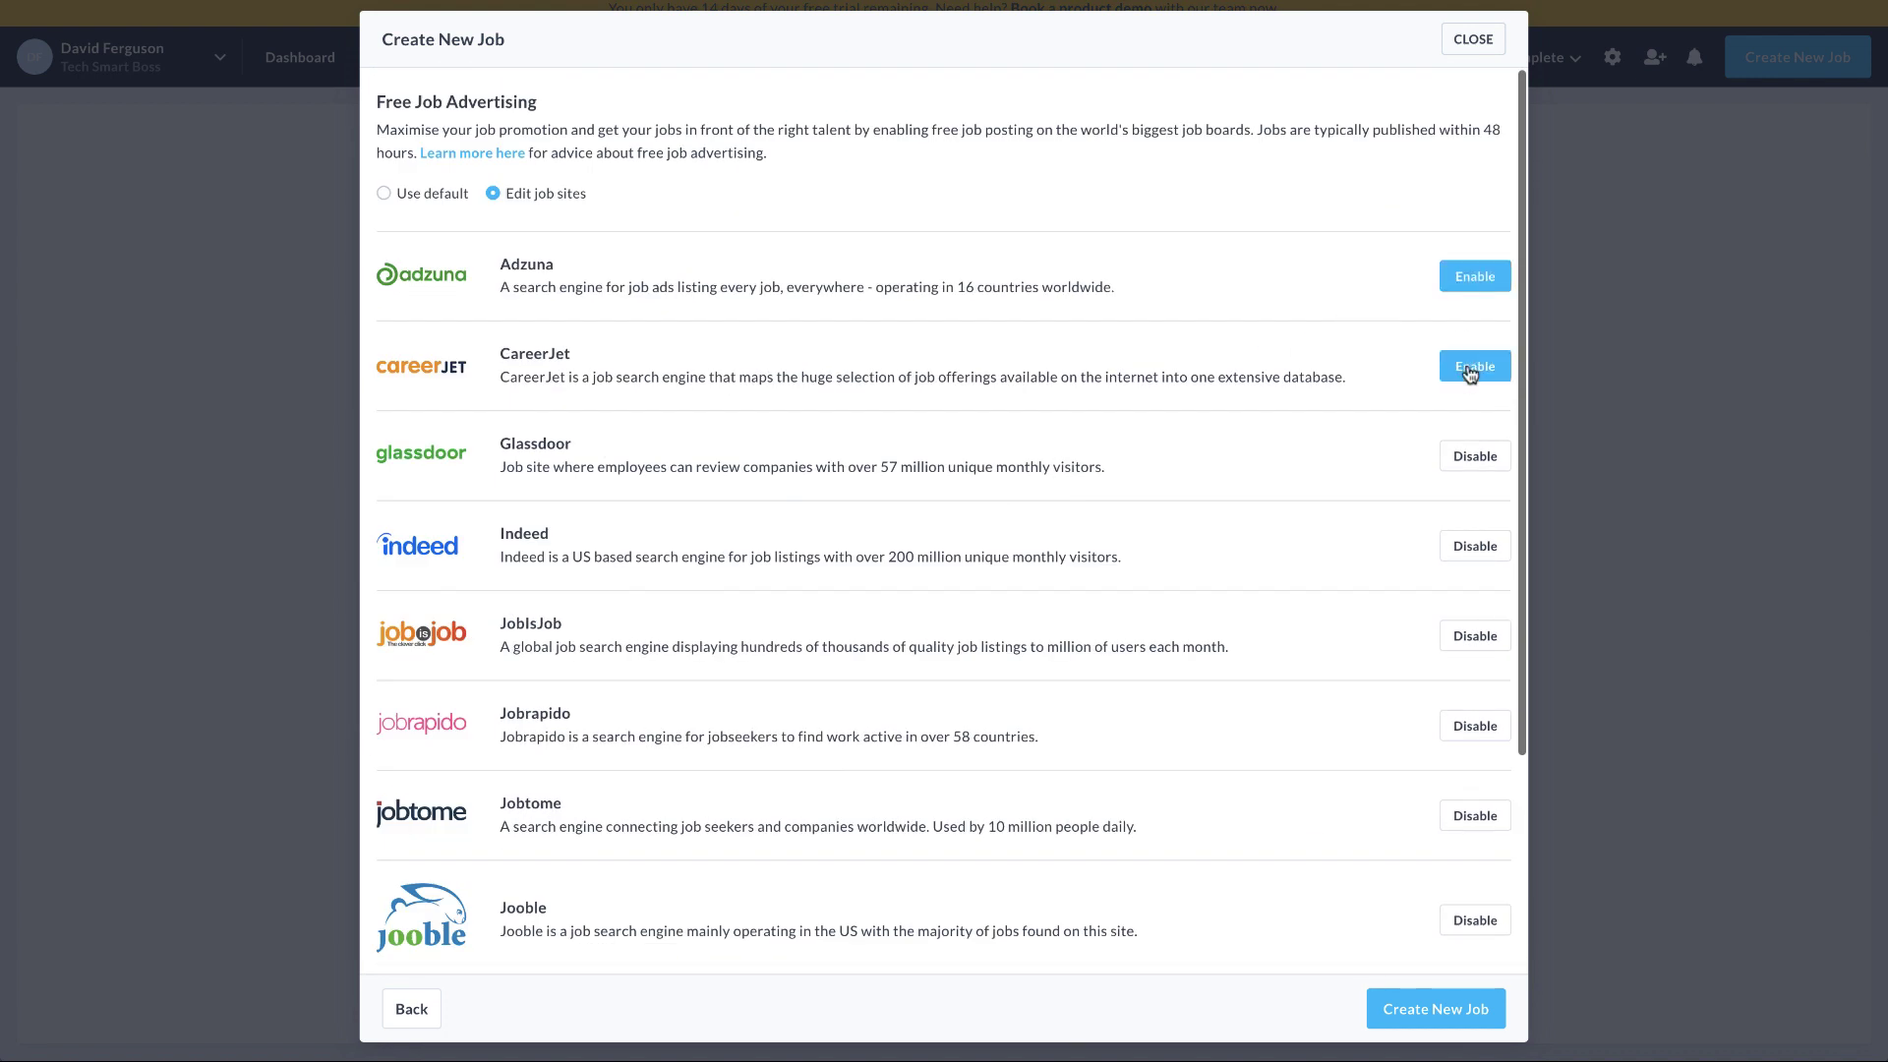
pyautogui.click(1465, 456)
# Toggle Indeed, JobIsJob, Jobrapido, Jobtome, Jooble, neuvoo and ZipRecruiter, then create the job
pyautogui.scroll(-1, 1465, 460)
pyautogui.click(1468, 445)
pyautogui.scroll(-1, 1467, 452)
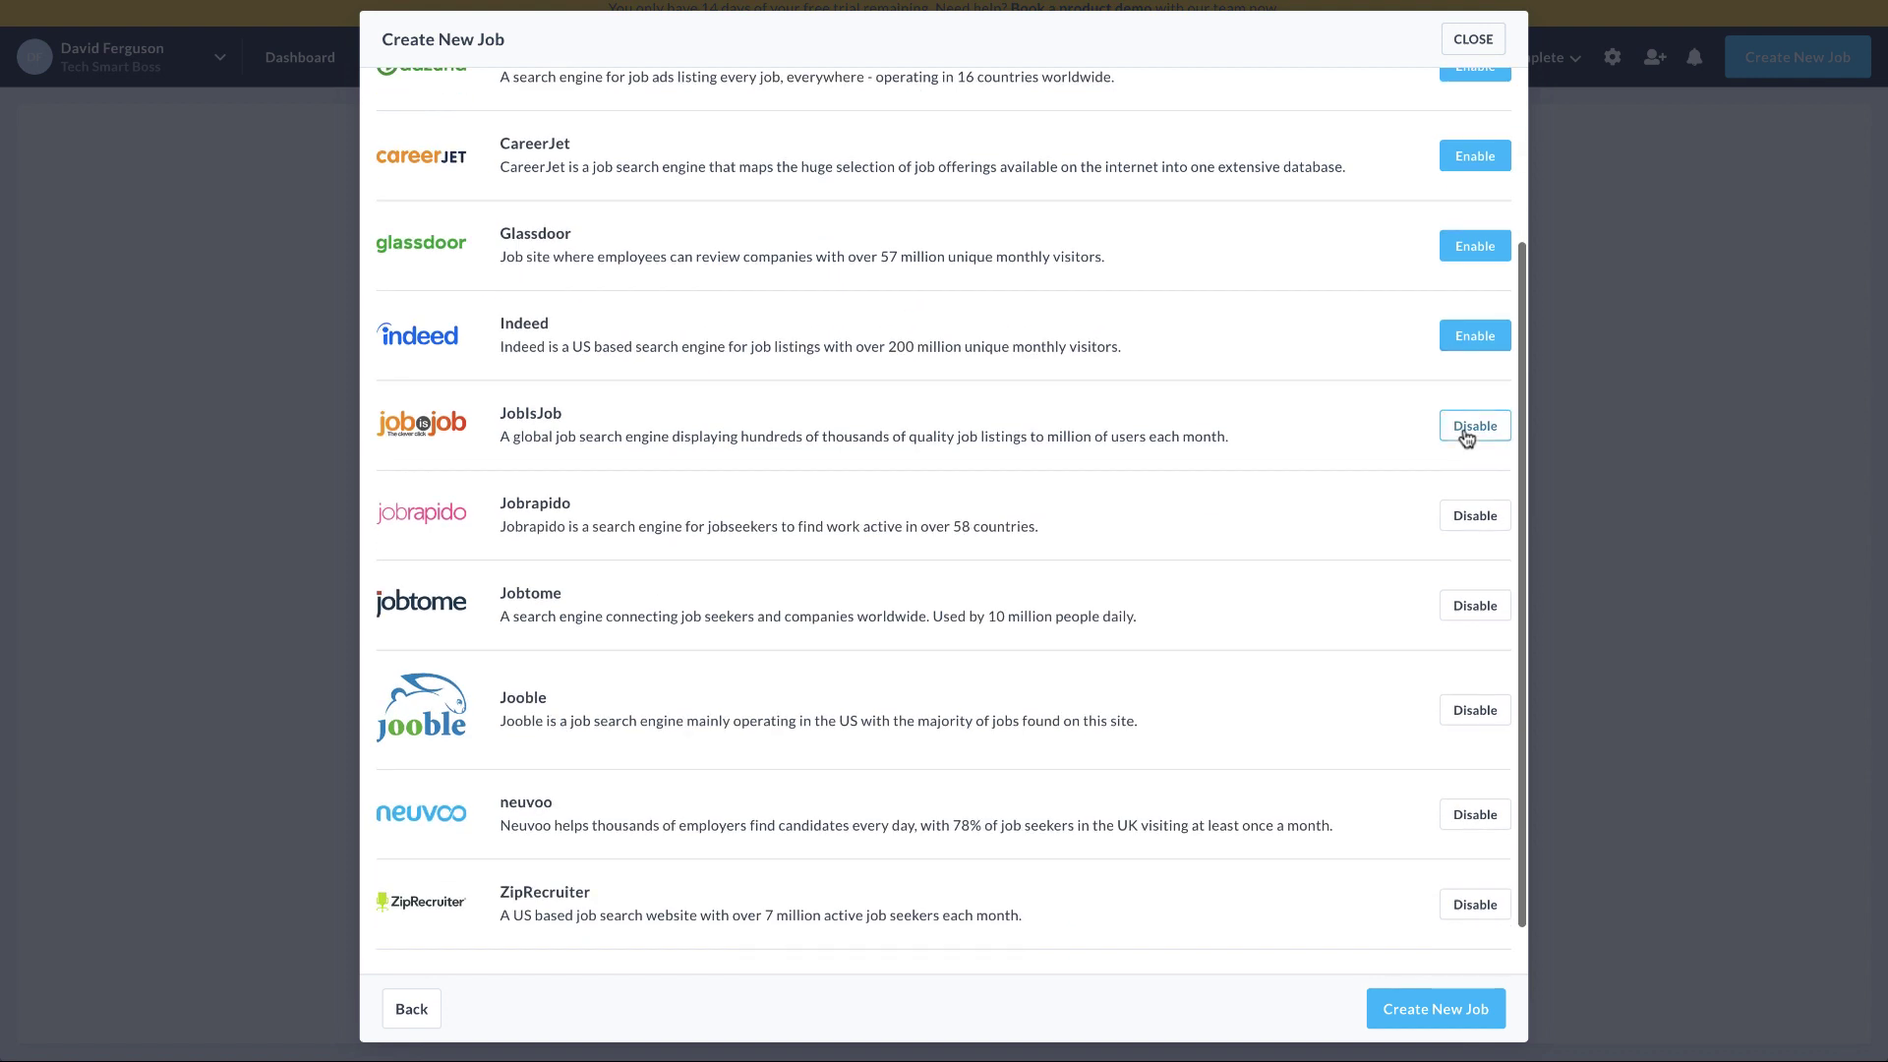
pyautogui.click(1466, 429)
pyautogui.click(1472, 517)
pyautogui.scroll(-1, 1471, 531)
pyautogui.click(1467, 552)
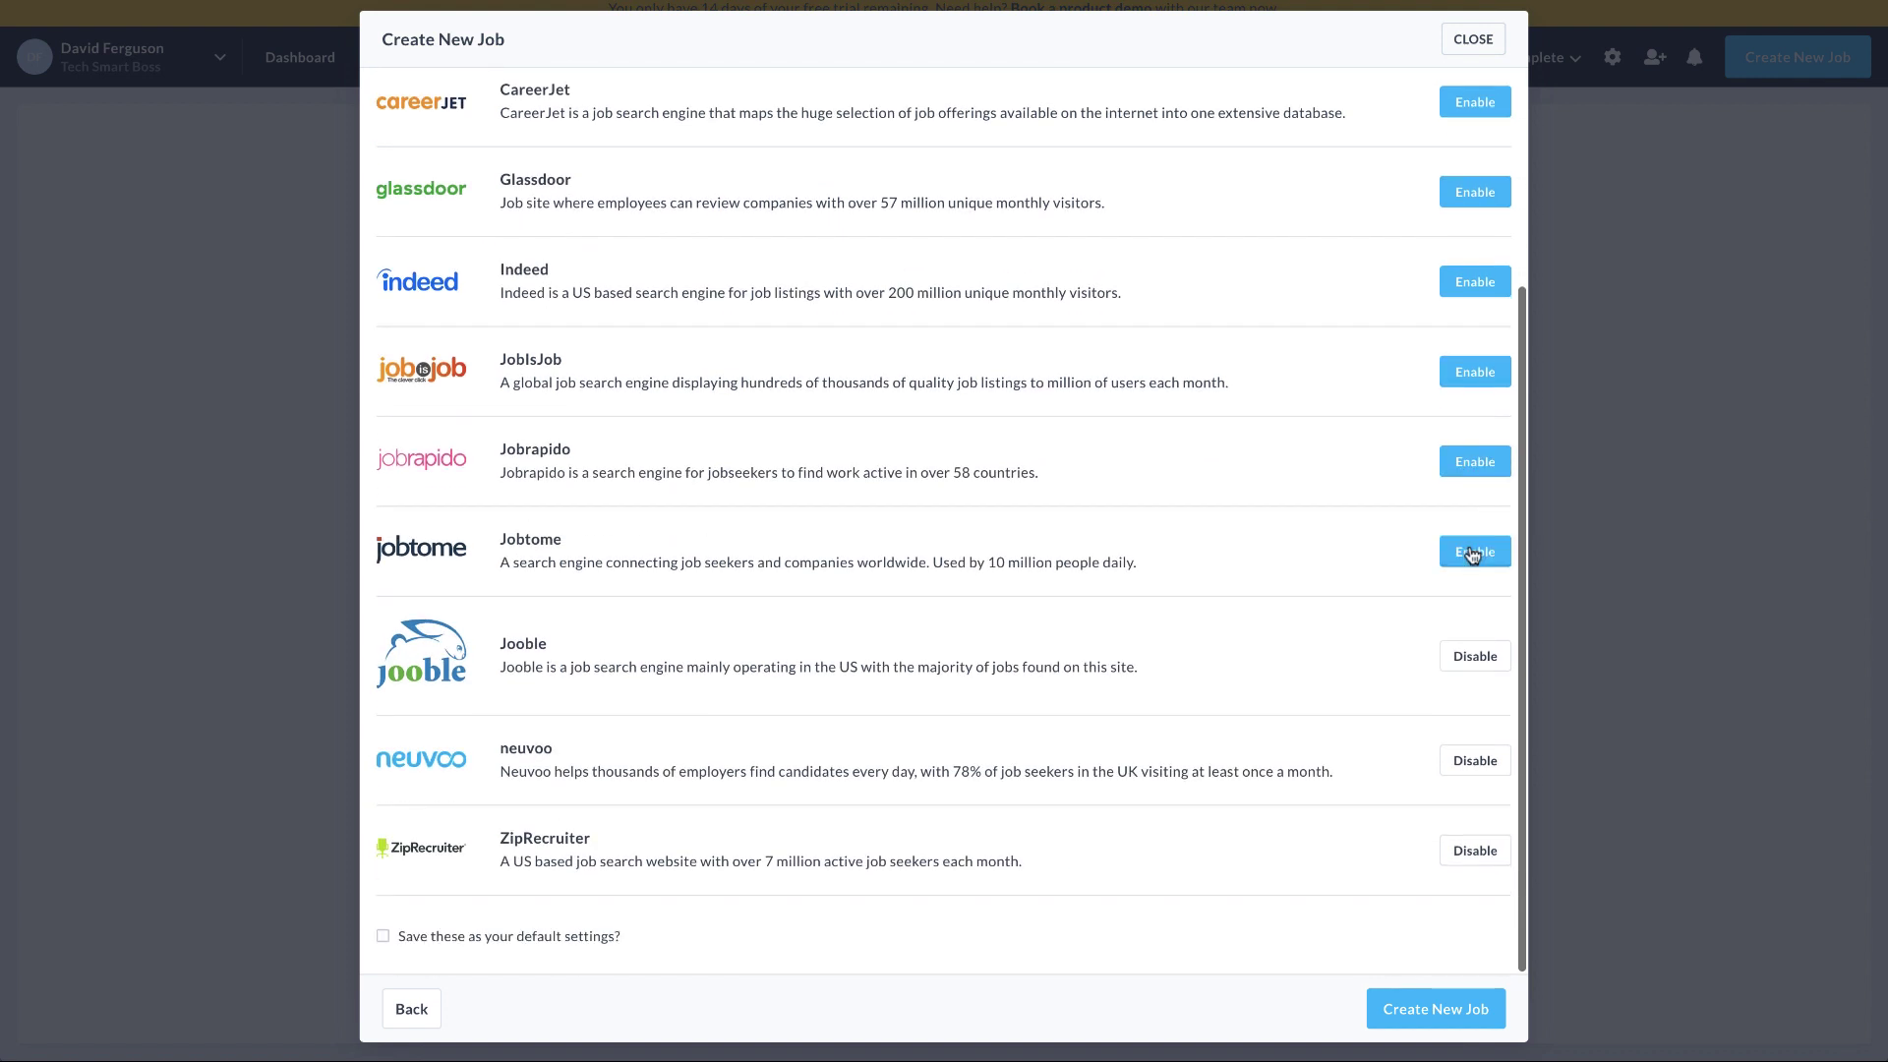
pyautogui.click(1465, 657)
pyautogui.click(1473, 759)
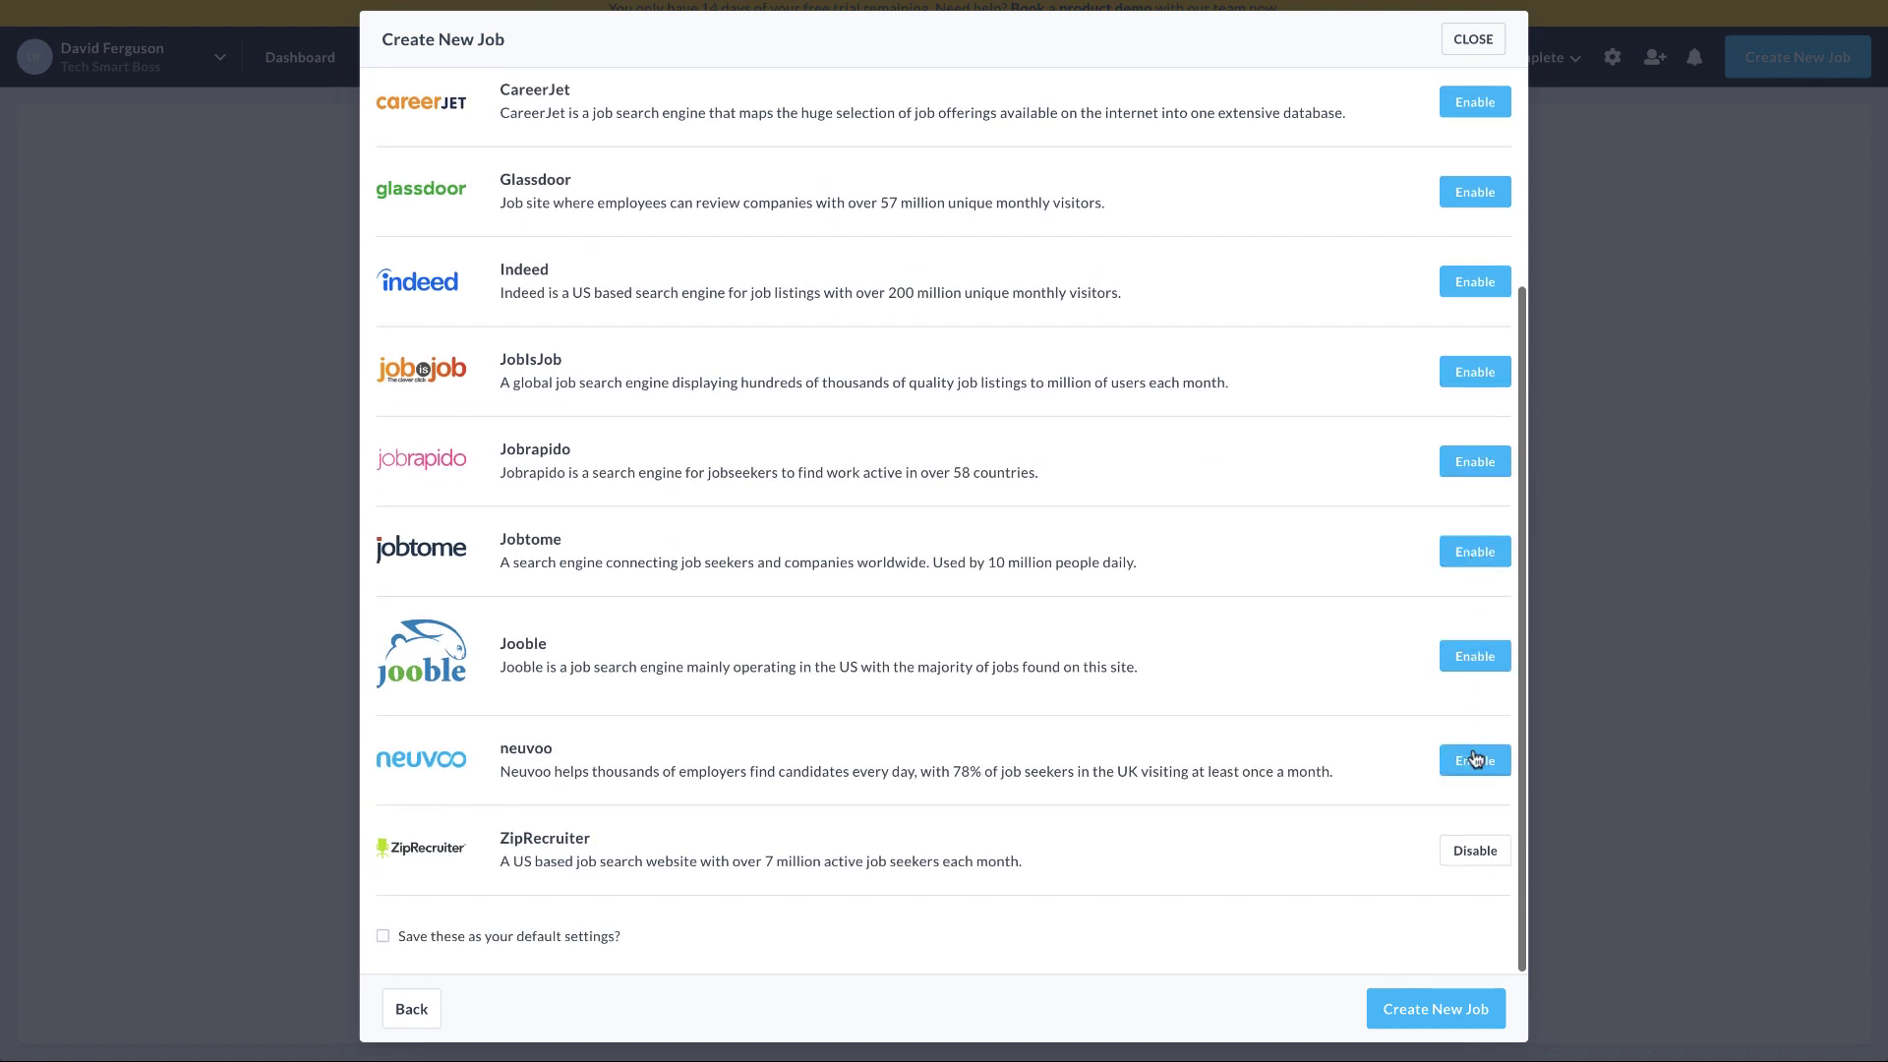
pyautogui.click(1474, 854)
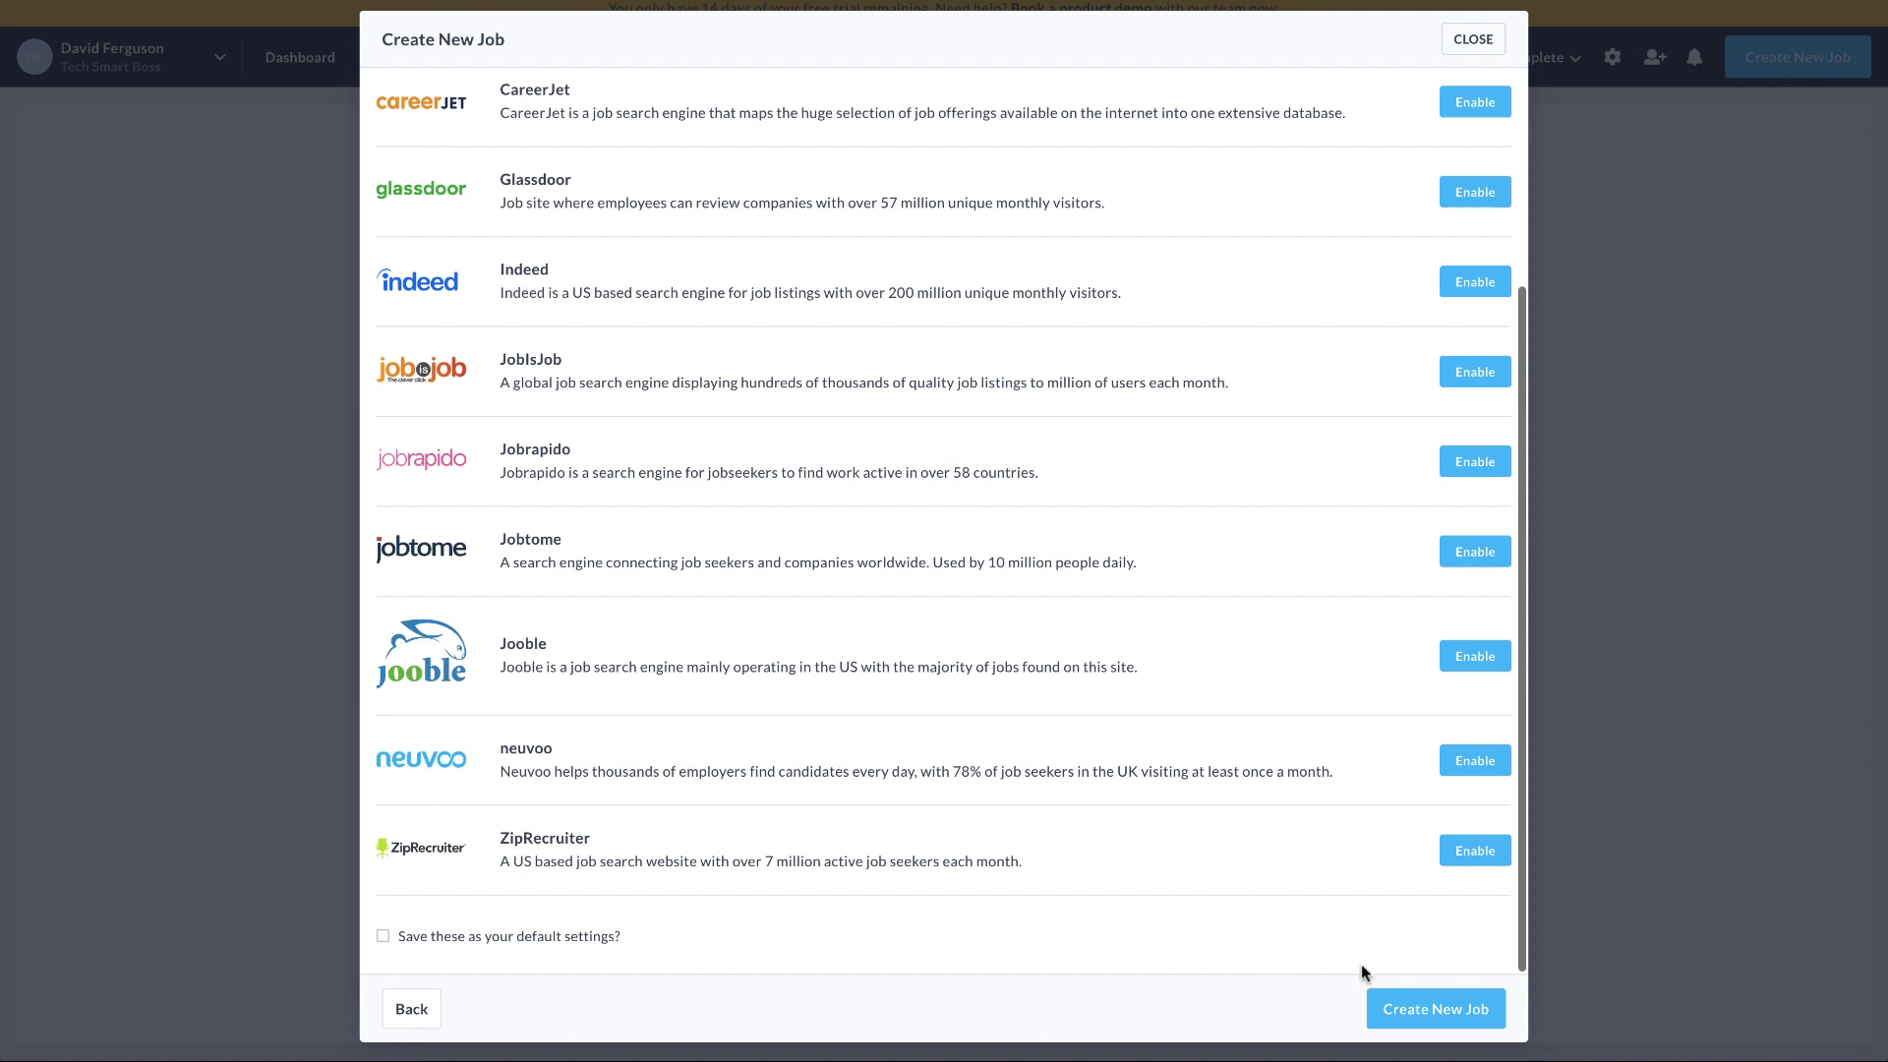
pyautogui.click(1435, 1010)
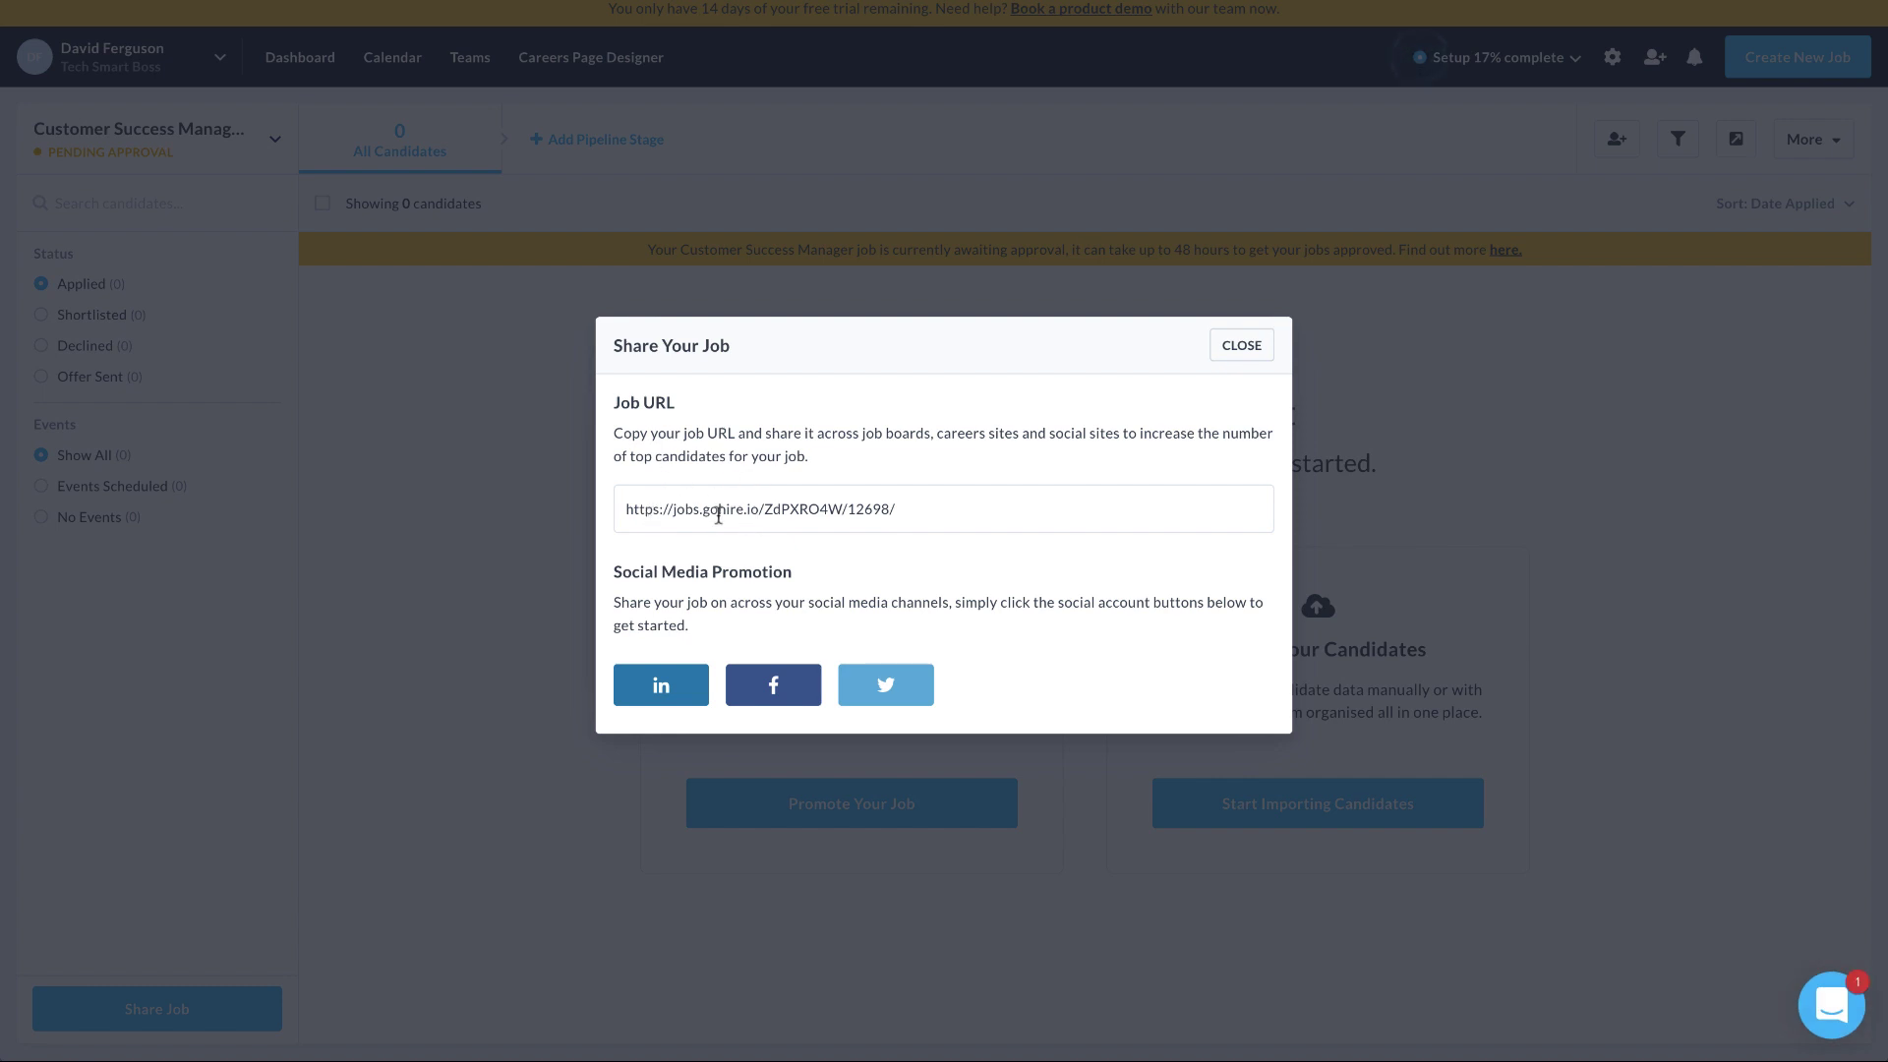
# Copy the Customer Success Manager job URL, then close the share prompt and chat popup
pyautogui.click(761, 509)
pyautogui.press('super+c')
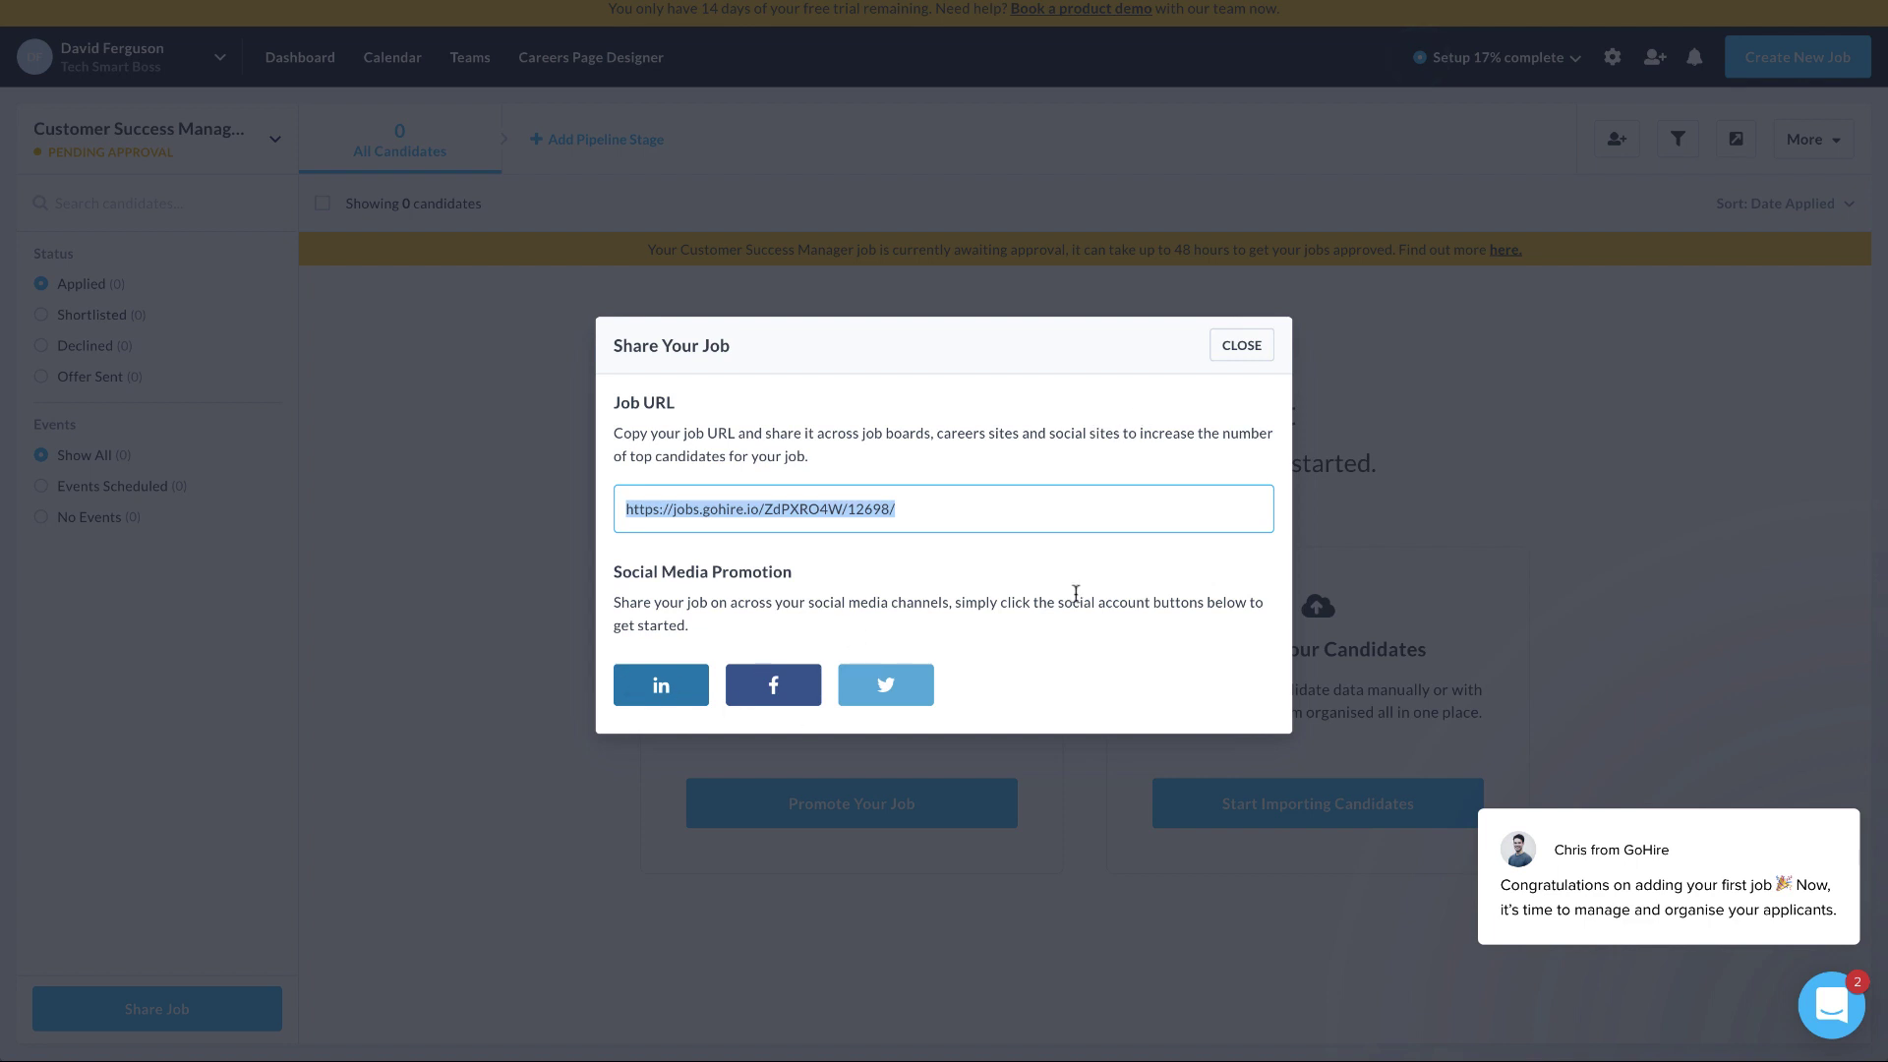
pyautogui.click(1241, 345)
pyautogui.moveTo(1668, 895)
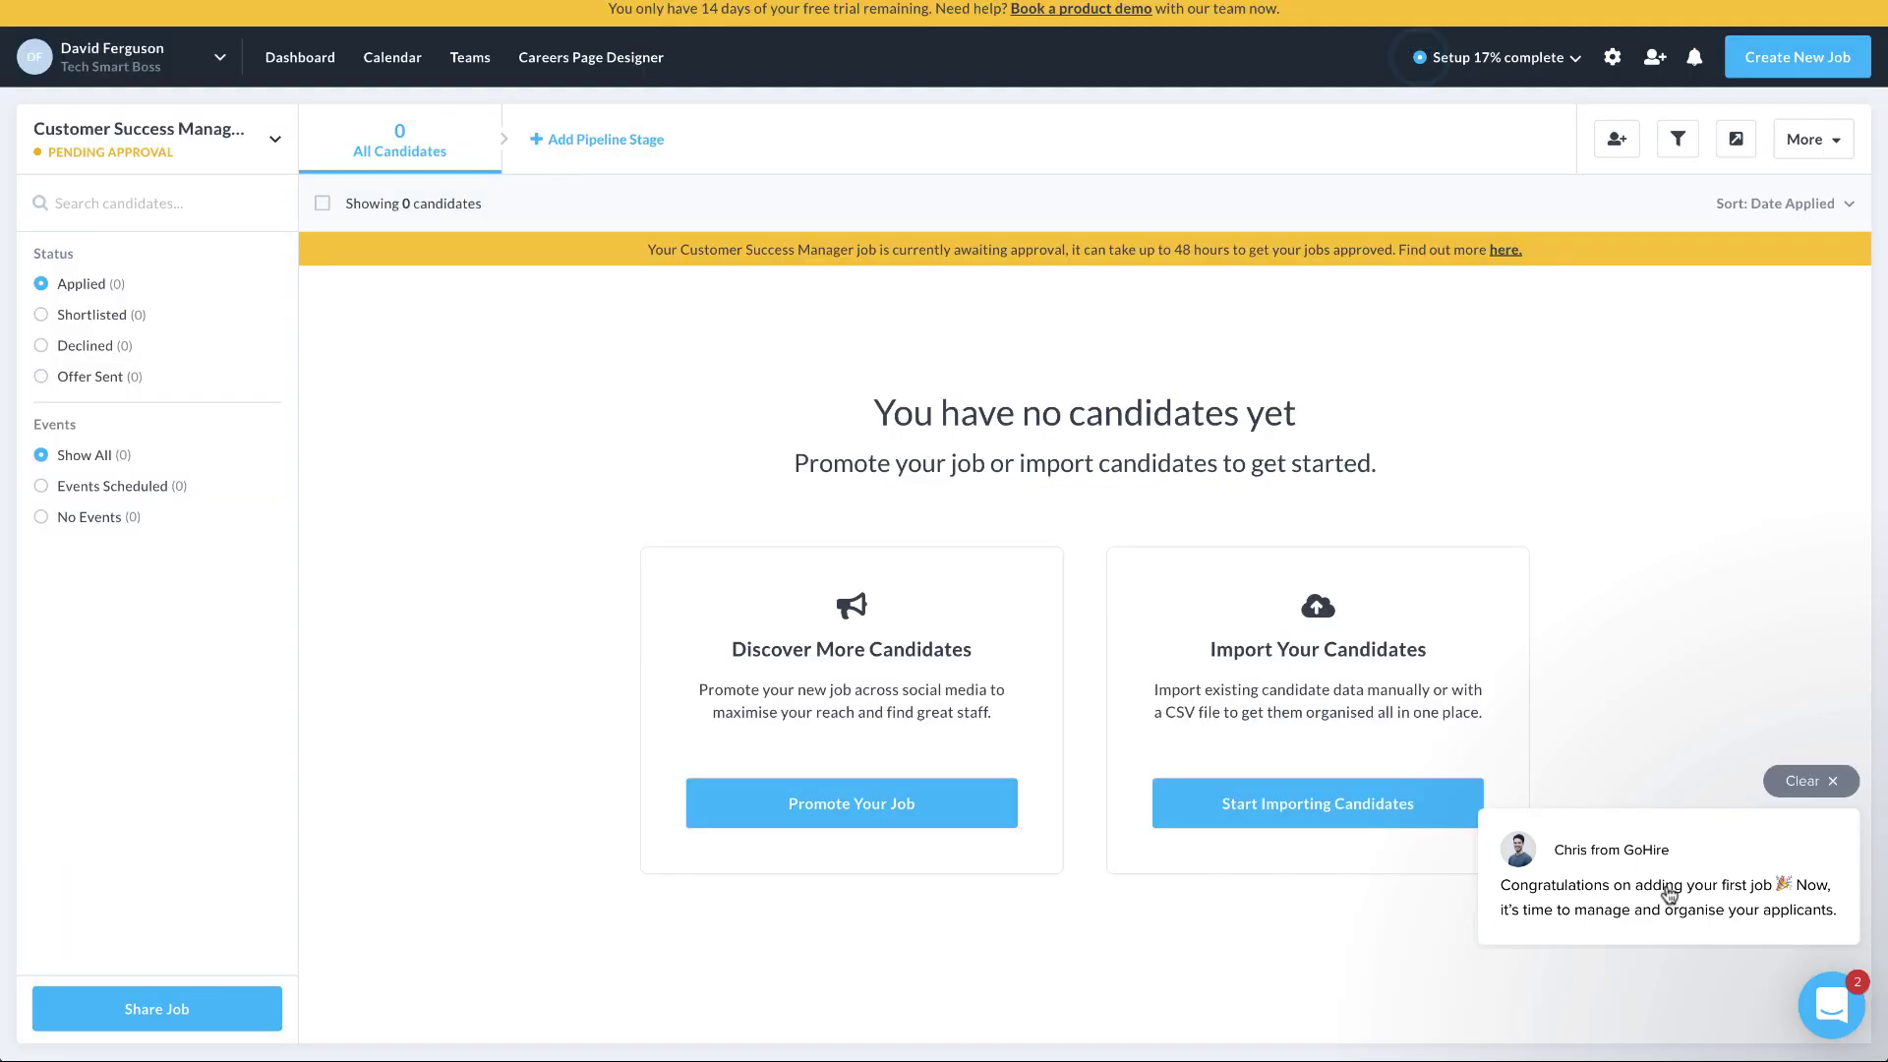
pyautogui.click(1829, 785)
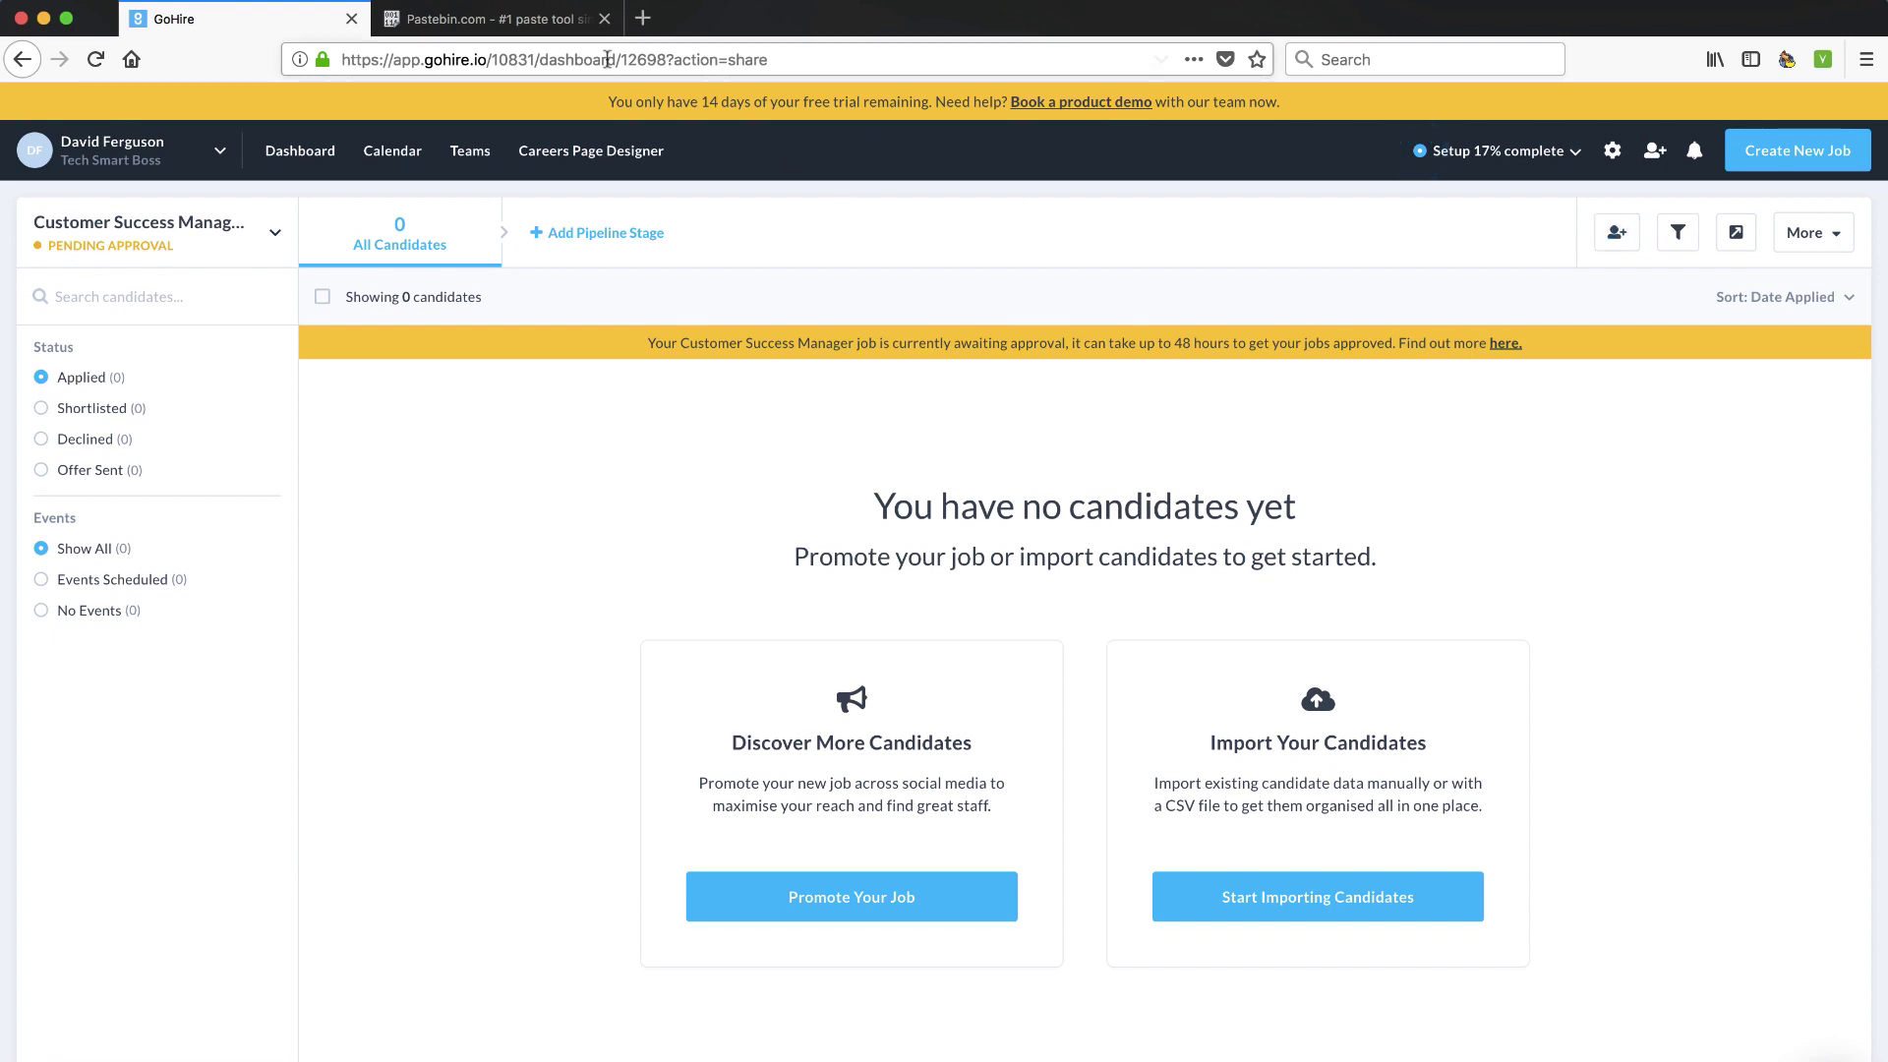
# Open the copied job URL in a new browser tab and review the public job page
pyautogui.click(643, 18)
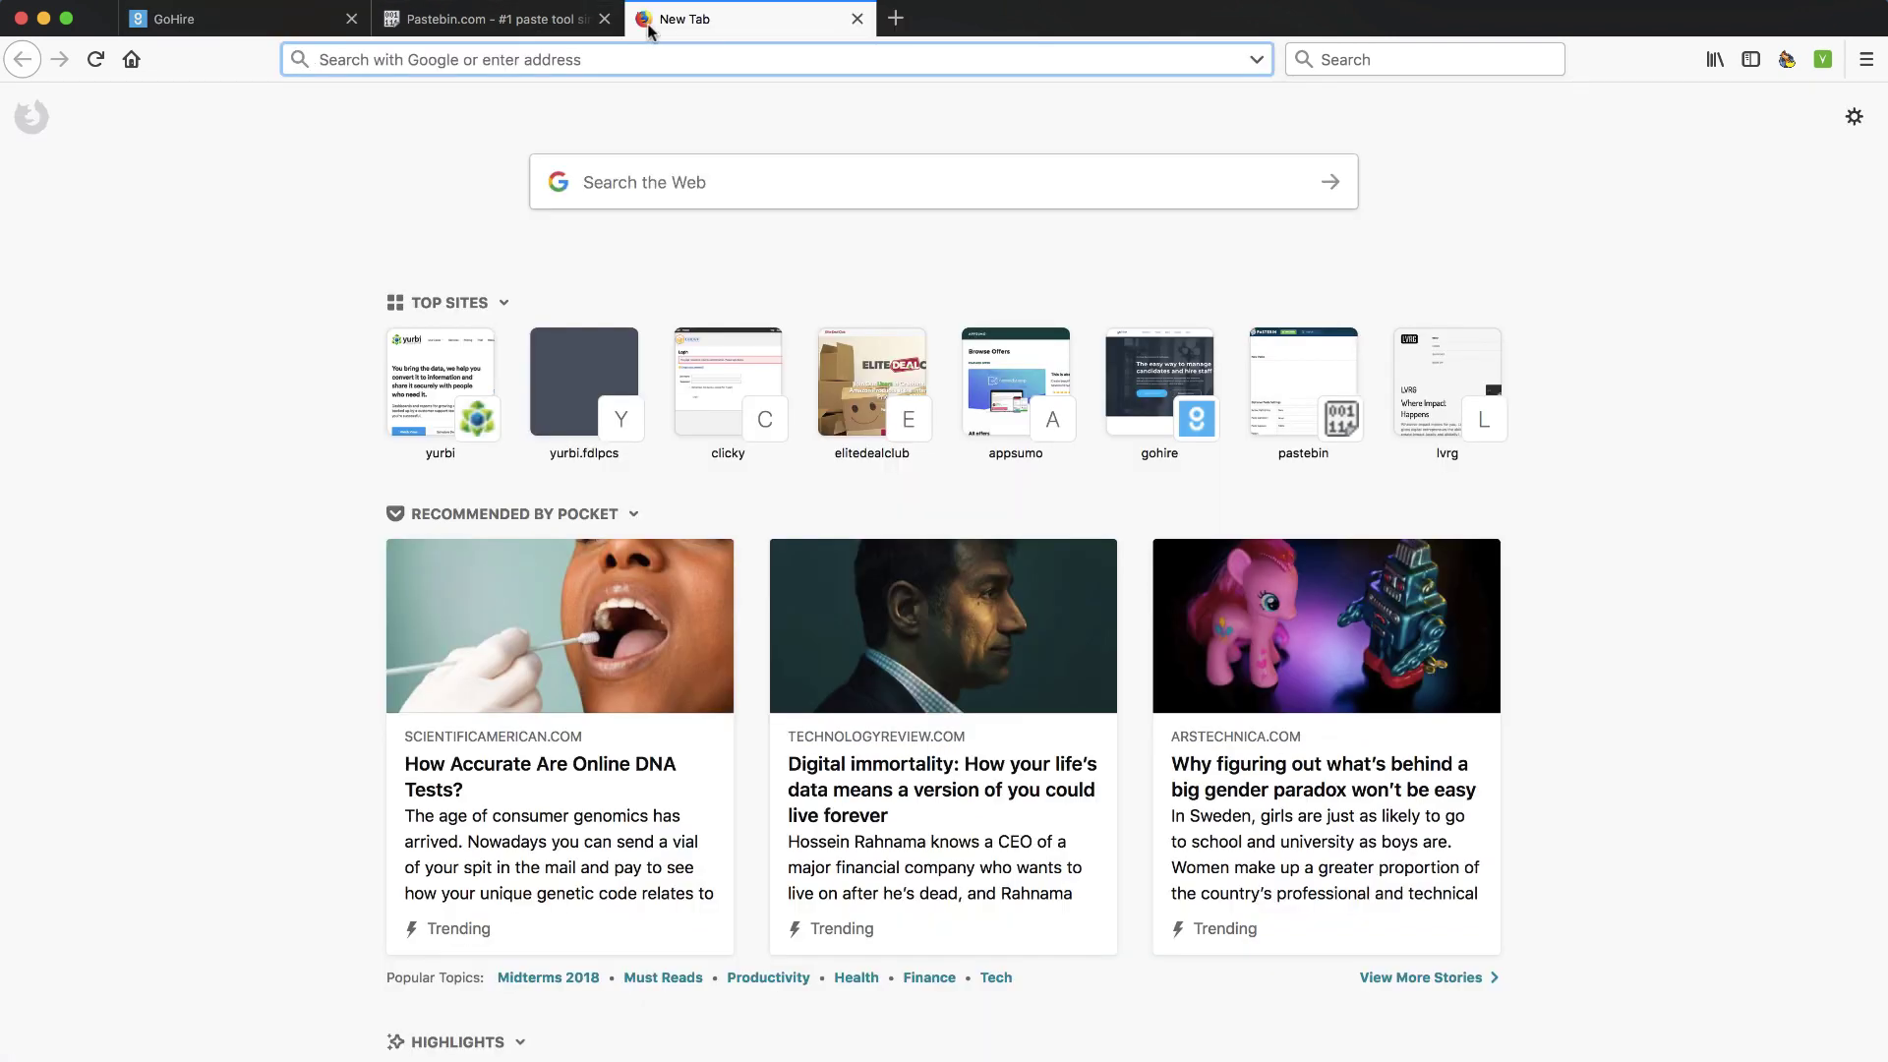
pyautogui.press('super+v')
pyautogui.press('Return')
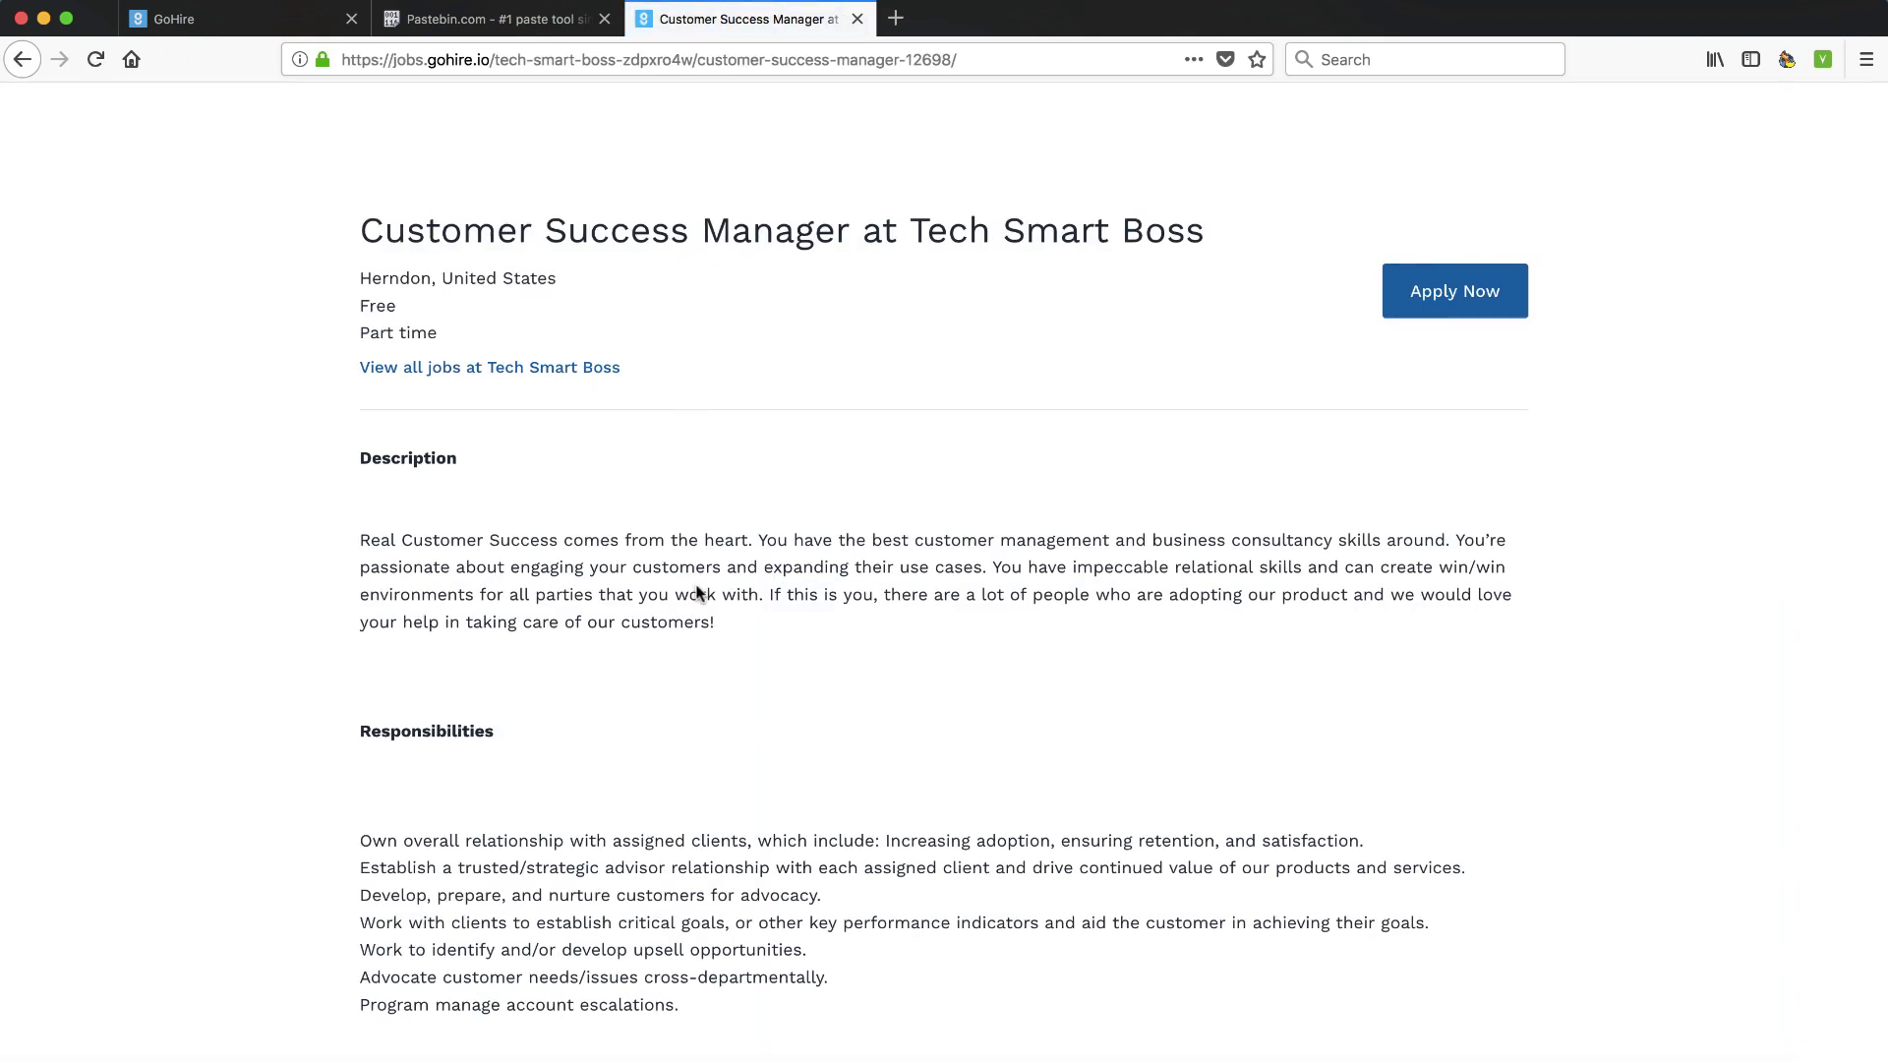
pyautogui.scroll(-5, 696, 649)
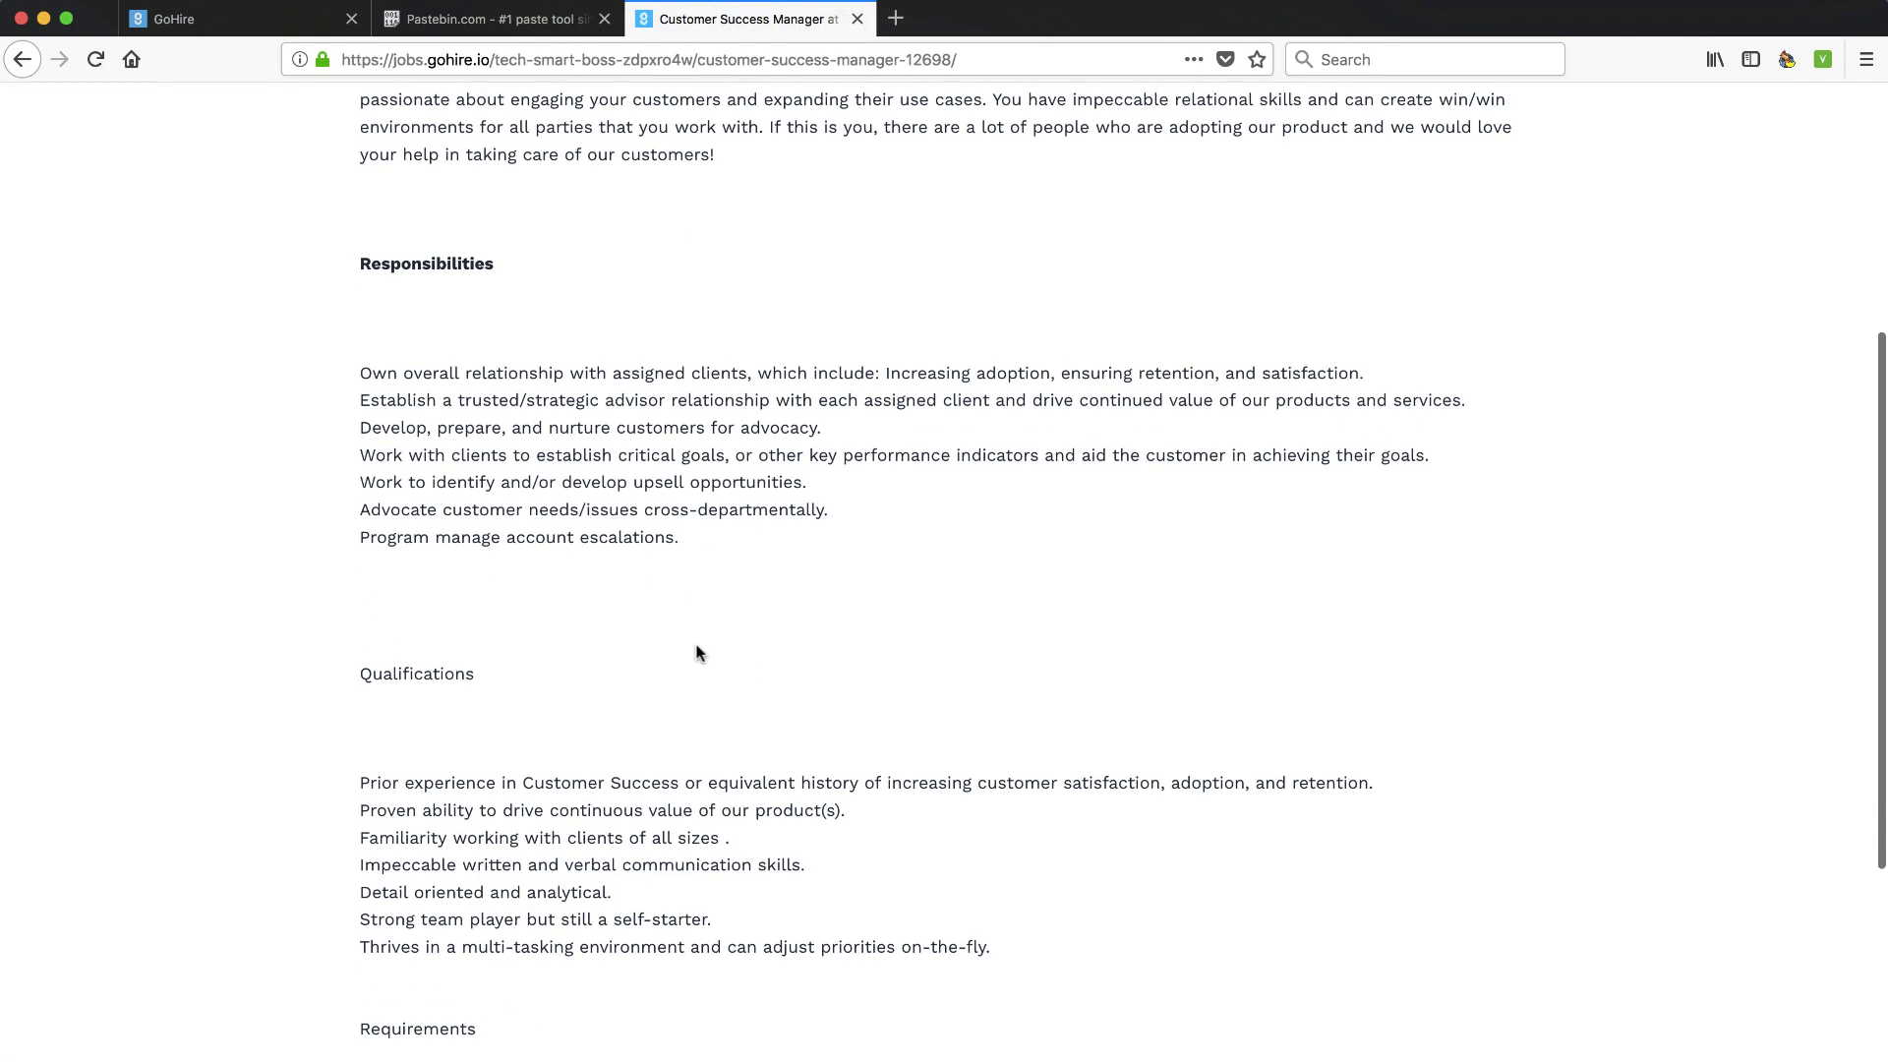
pyautogui.scroll(-6, 696, 649)
pyautogui.scroll(11, 698, 648)
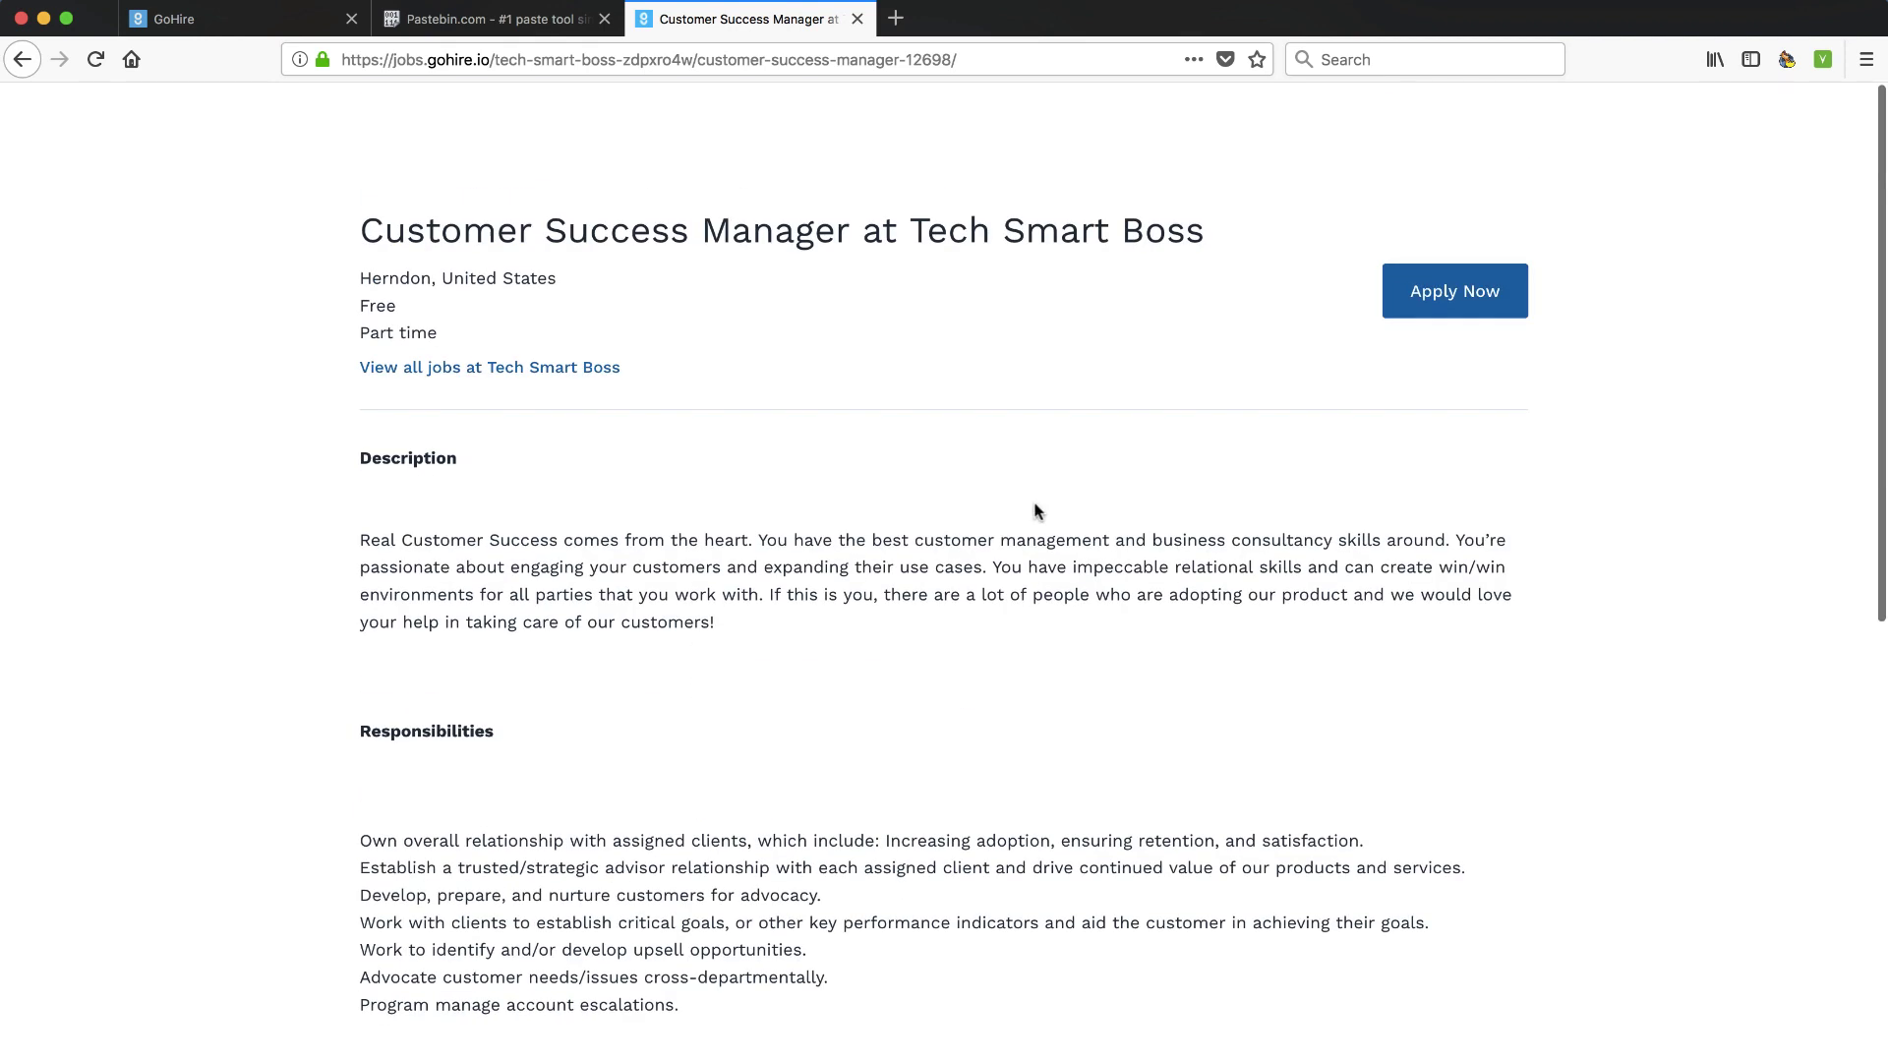
# Try the Apply Now form, view all Tech Smart Boss jobs, and return to GoHire
pyautogui.click(1445, 296)
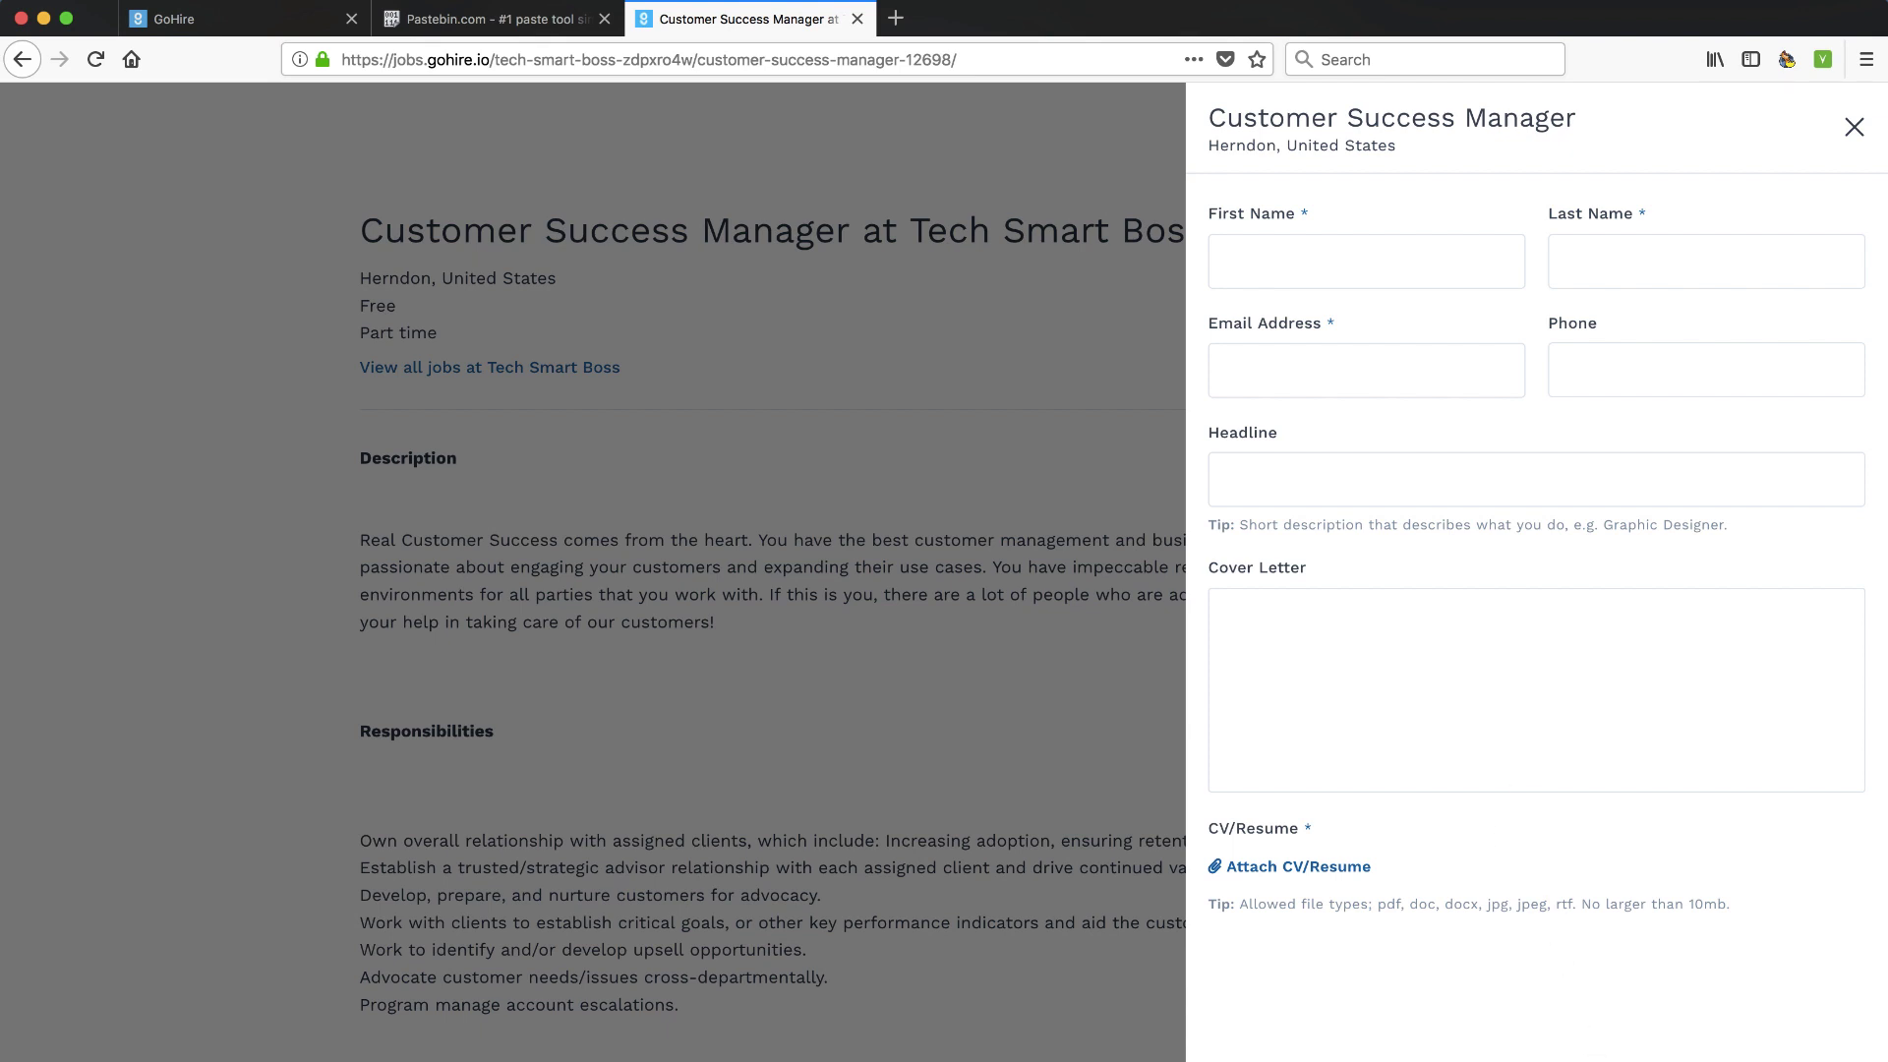
pyautogui.click(838, 708)
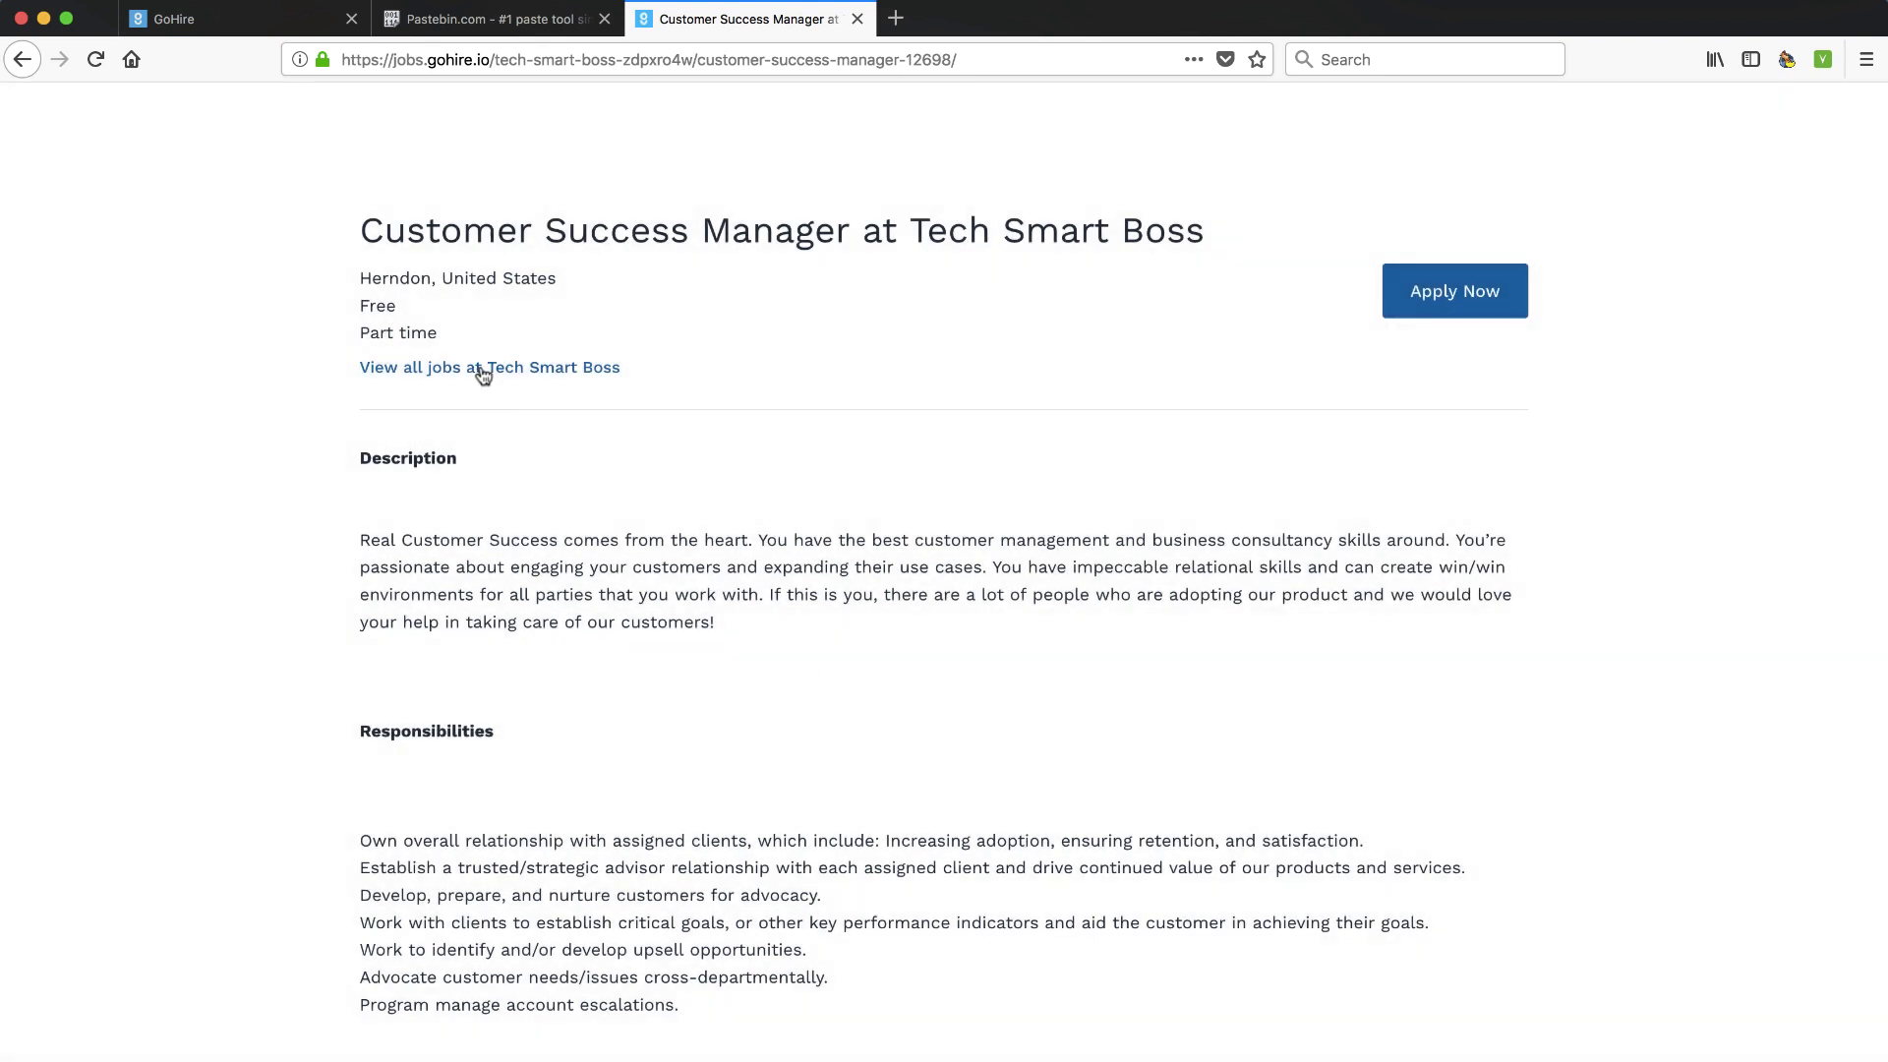
pyautogui.click(447, 369)
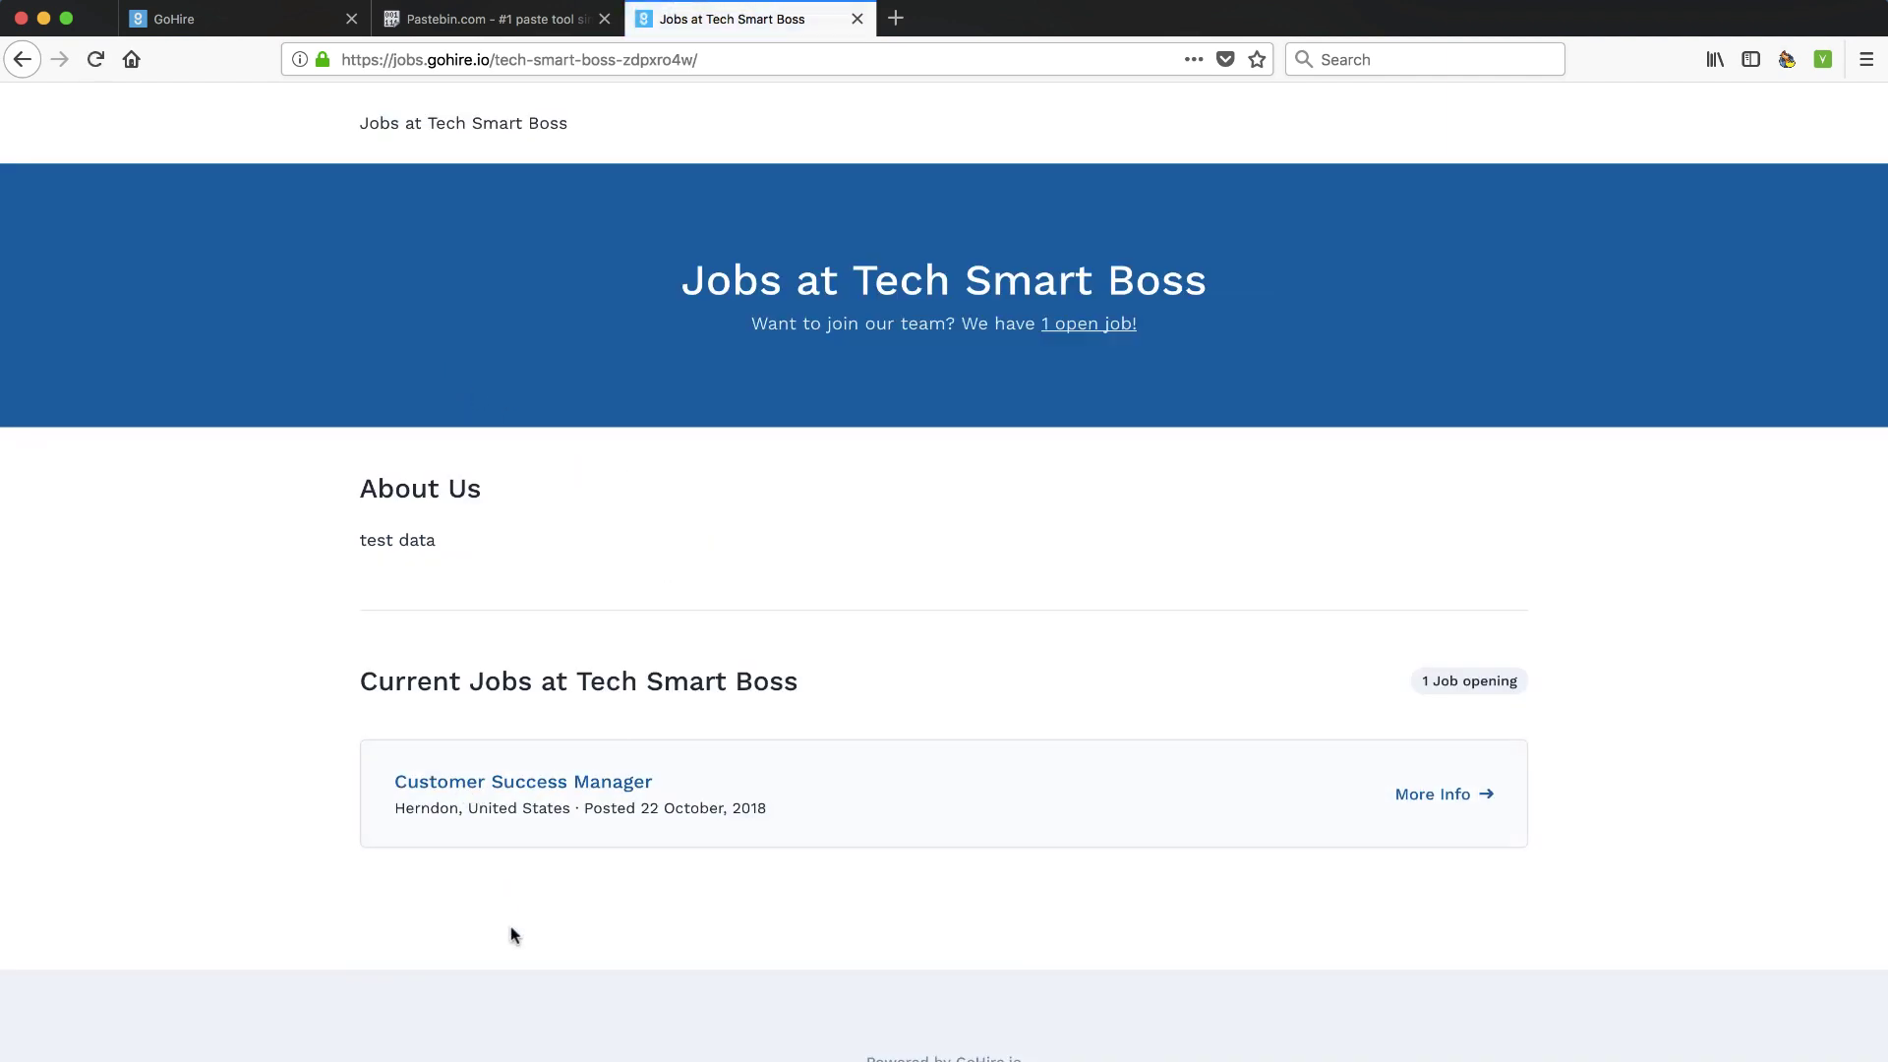
pyautogui.hotkey('ctrl', 'Tab')
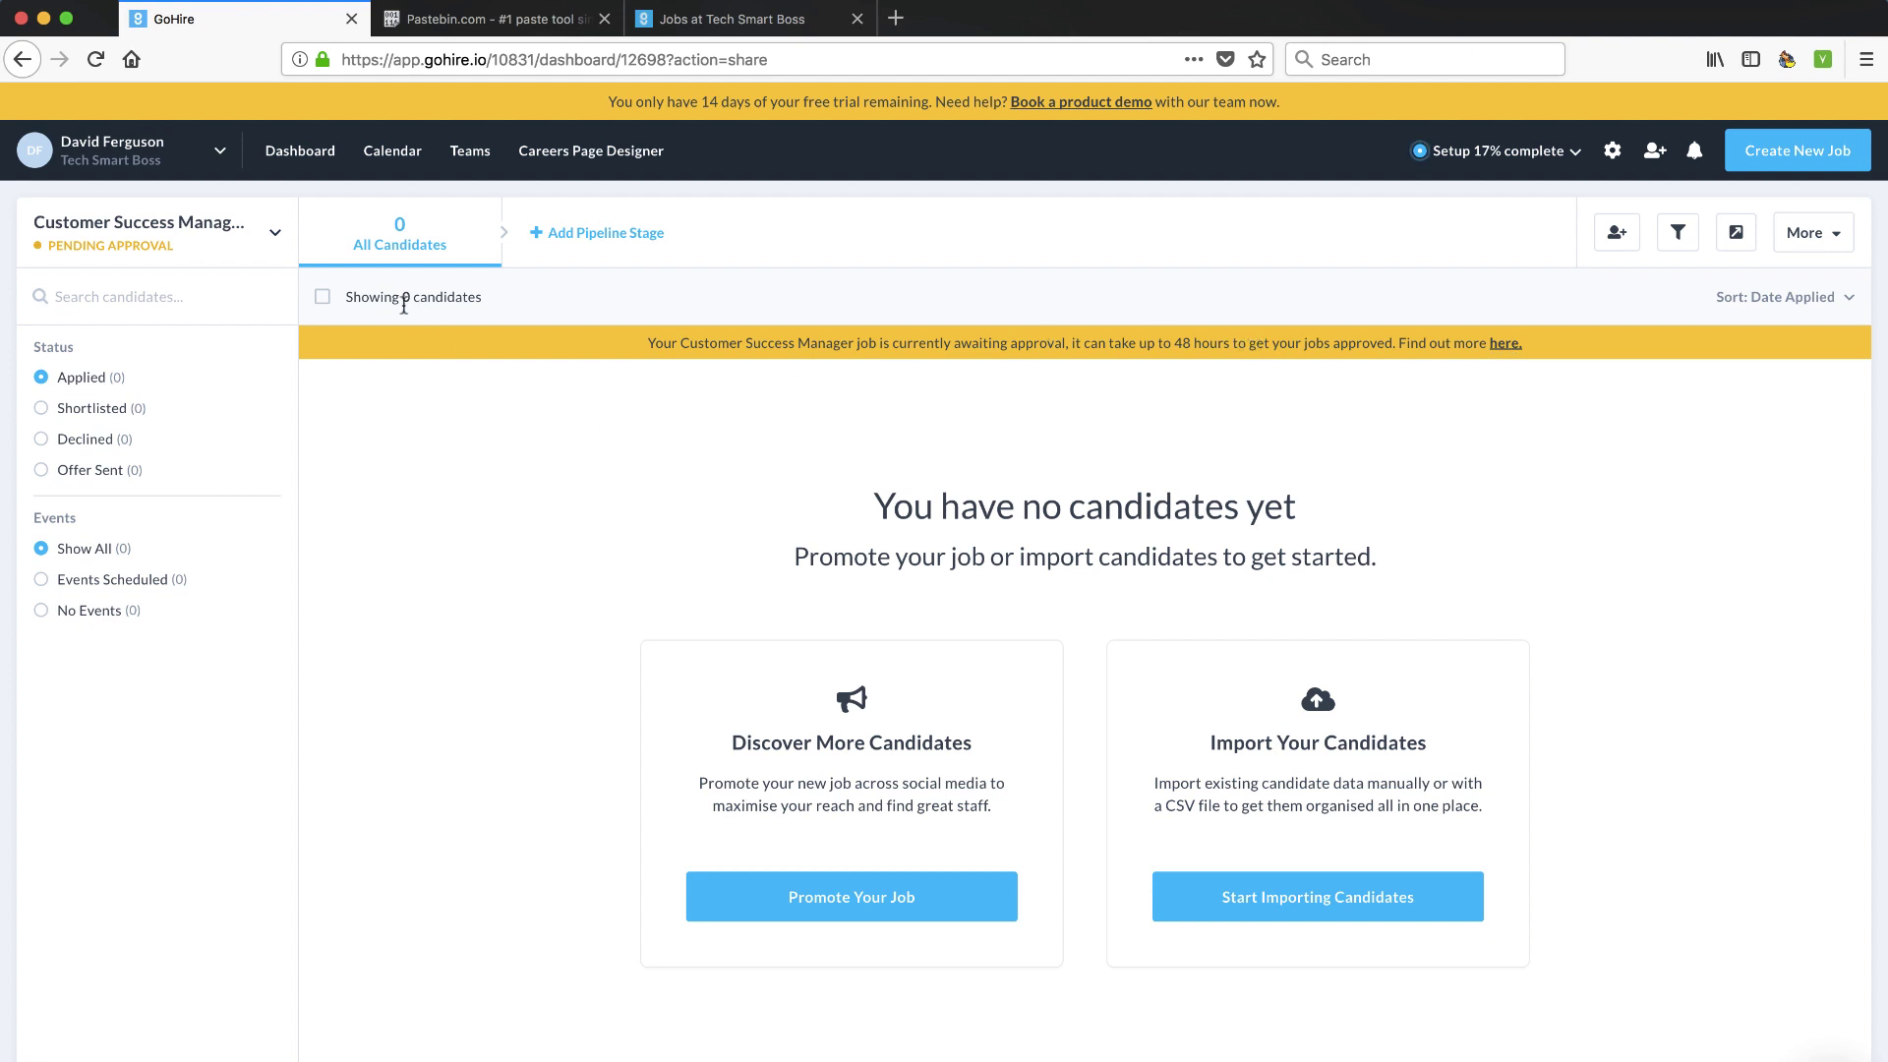
pyautogui.click(275, 236)
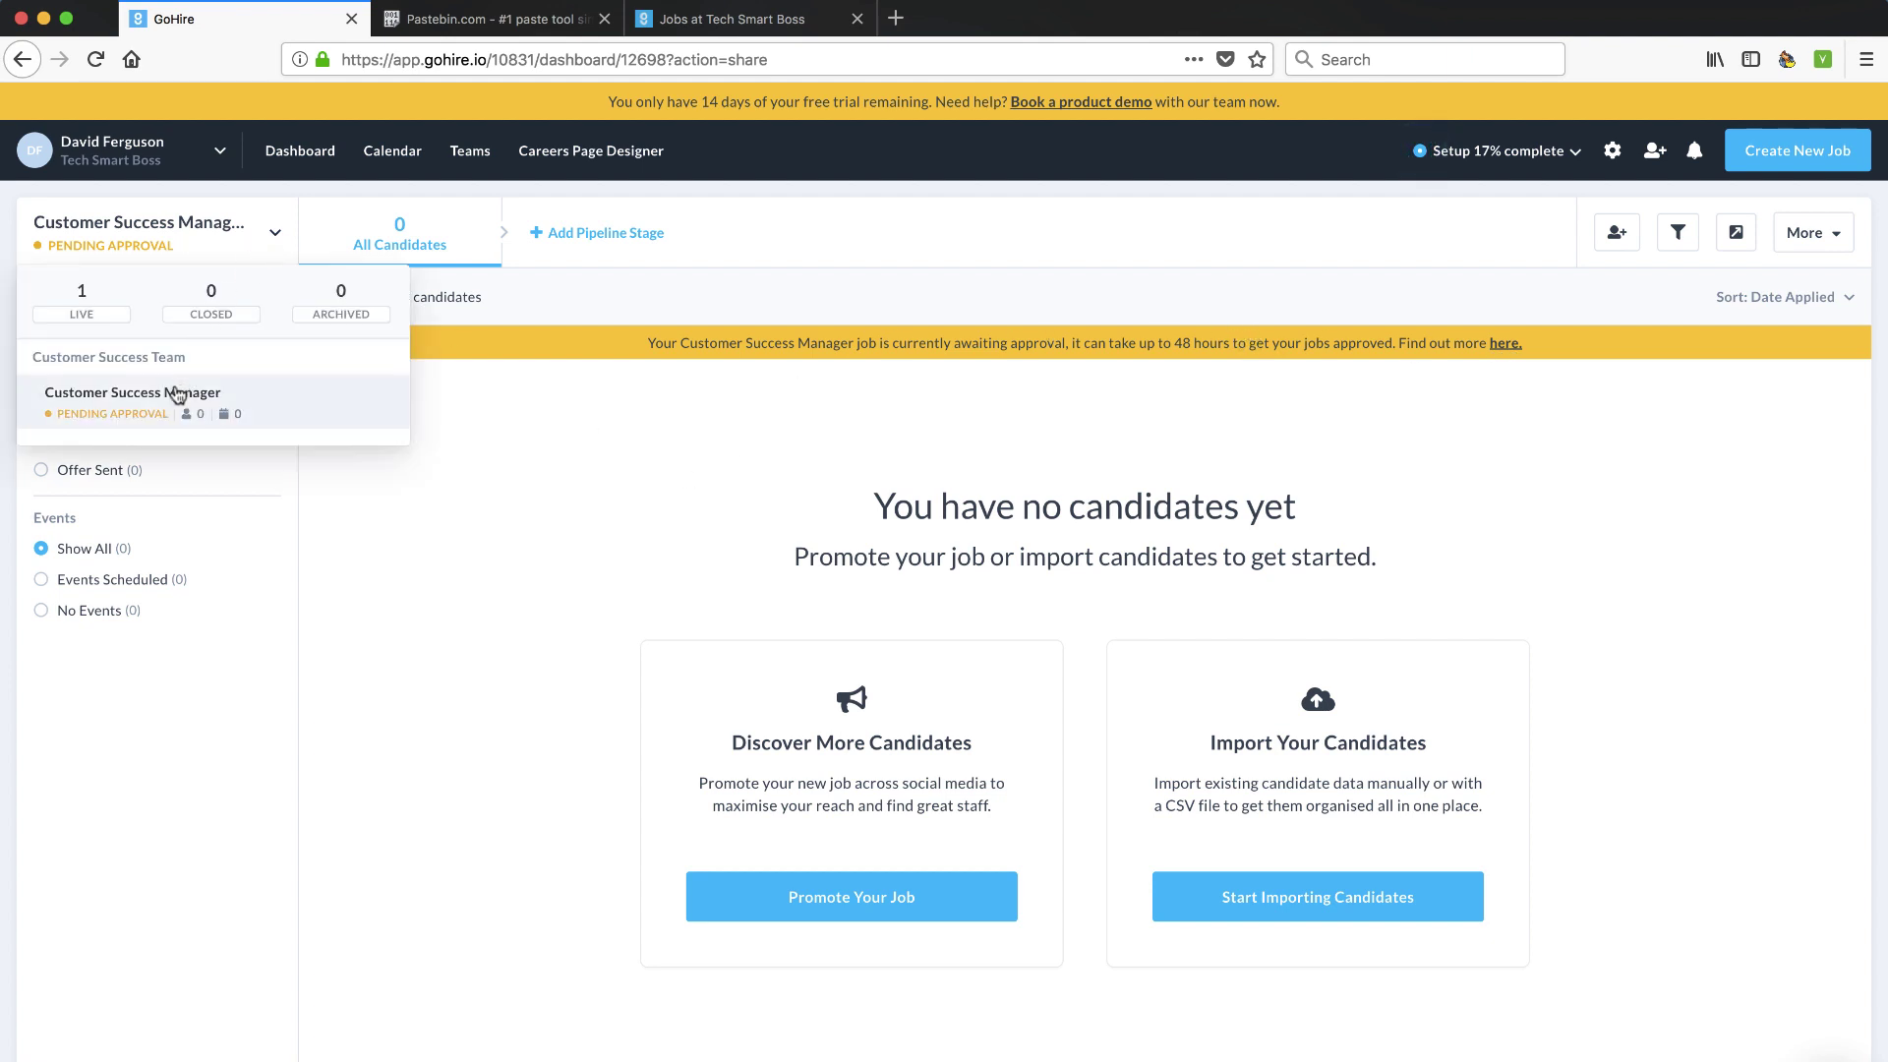
pyautogui.click(125, 409)
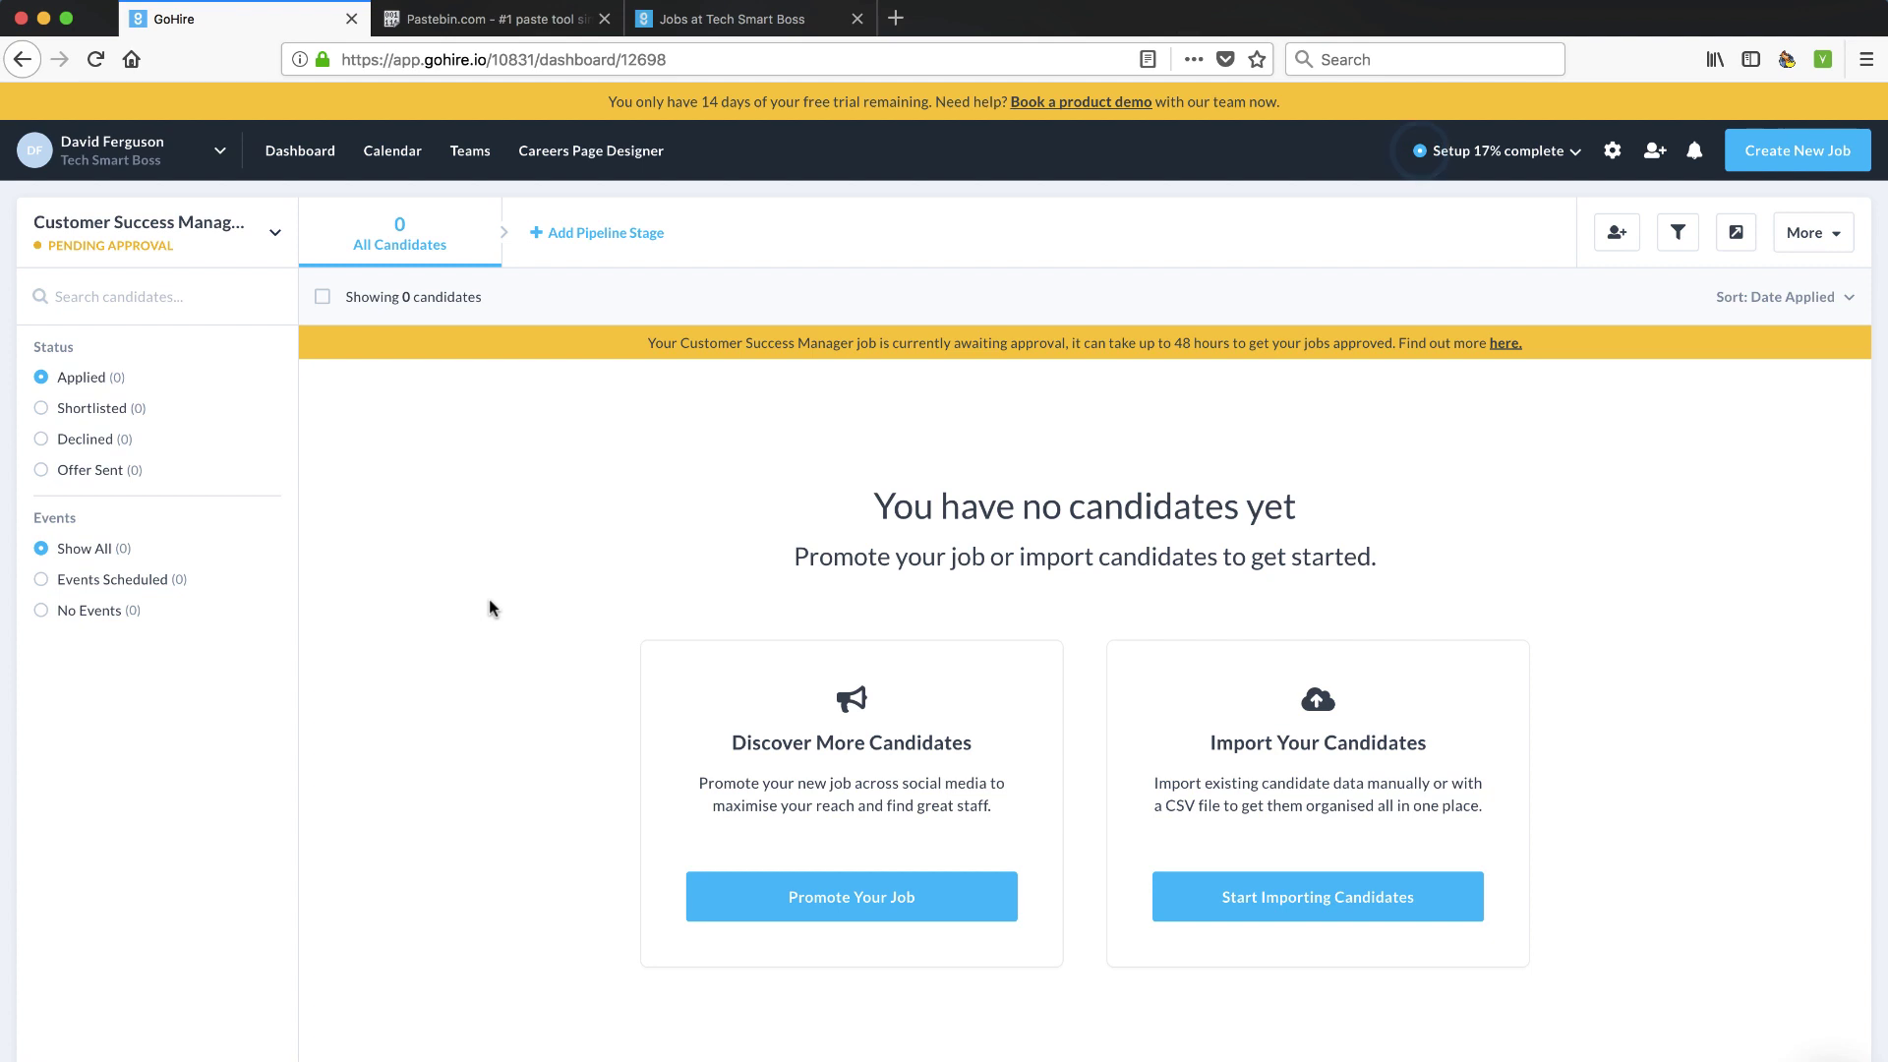